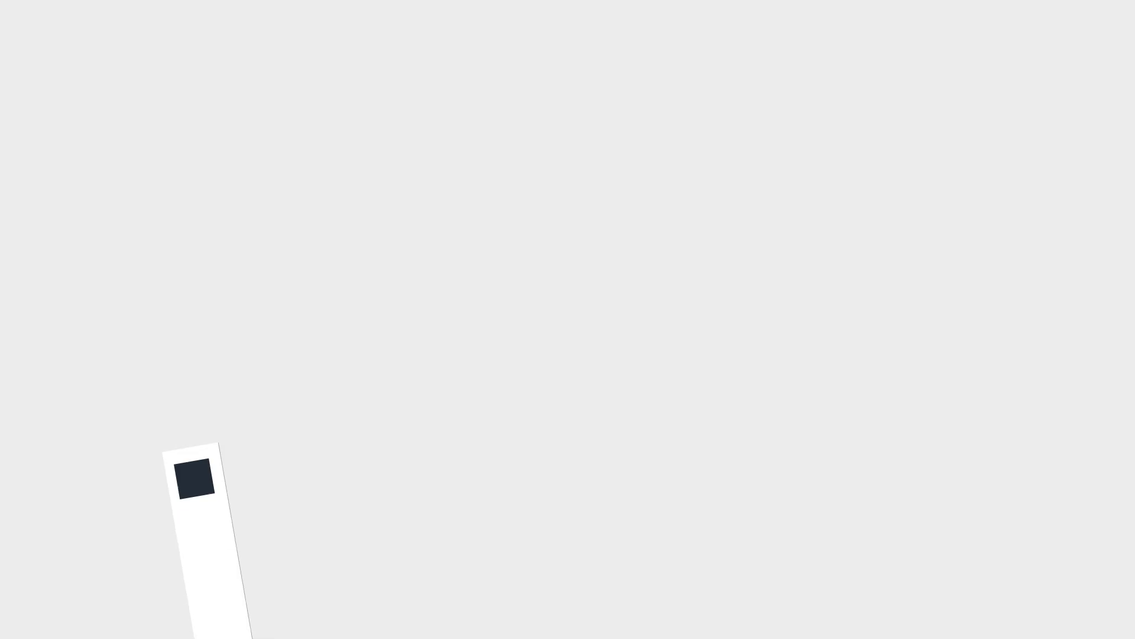
- Open the CorelDRAW logo file and enlarge the logo
left_click(142, 36)
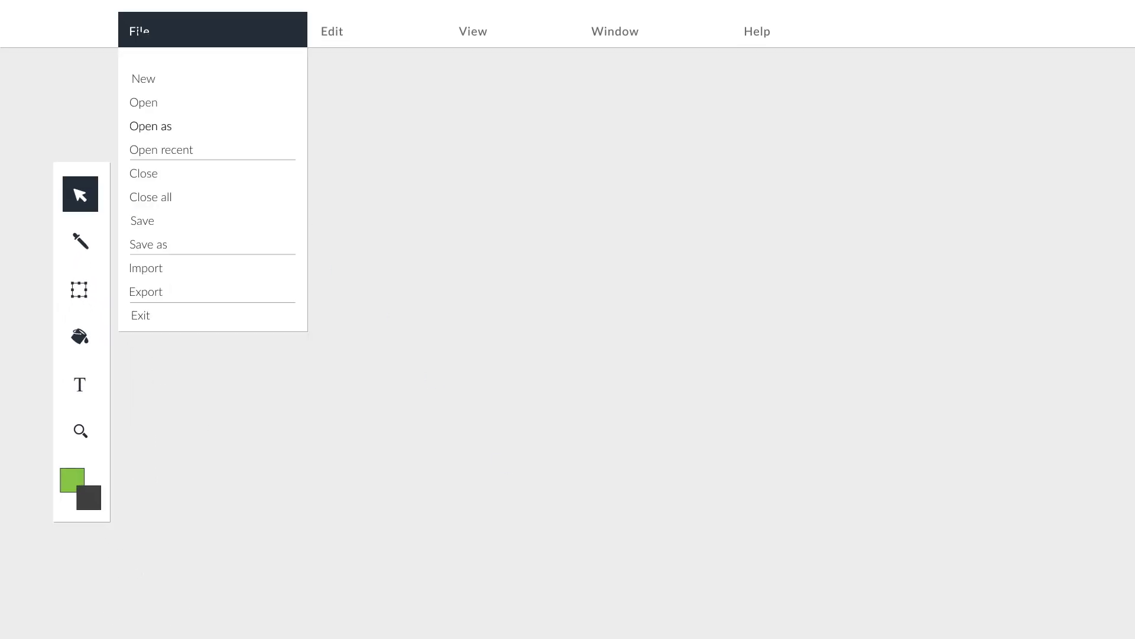
left_click(140, 102)
left_click(645, 201)
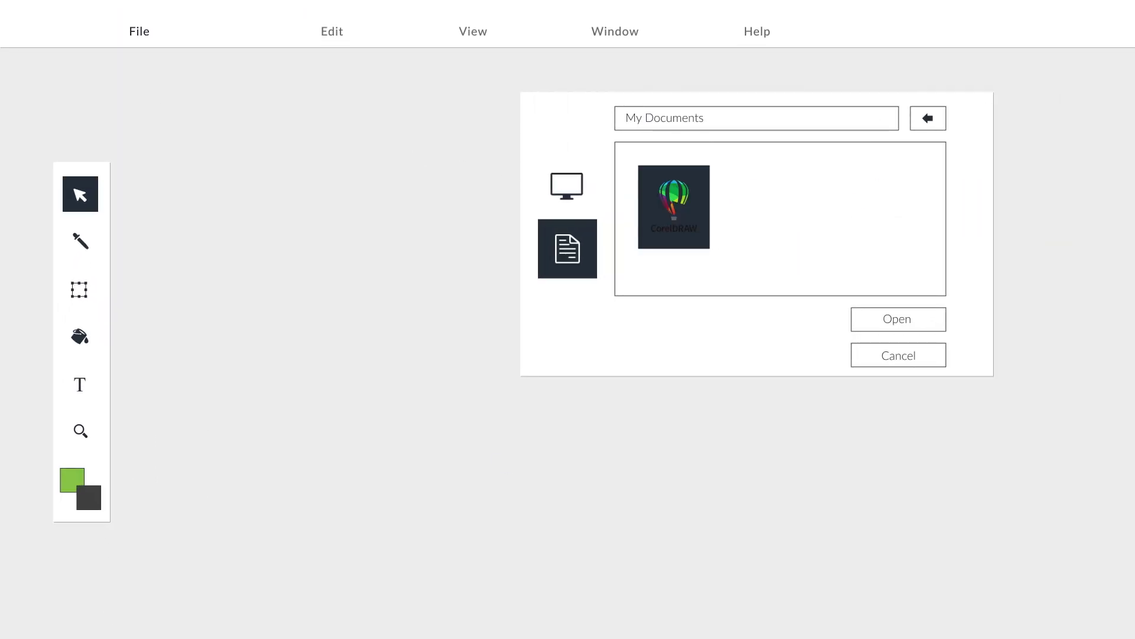
left_click(898, 319)
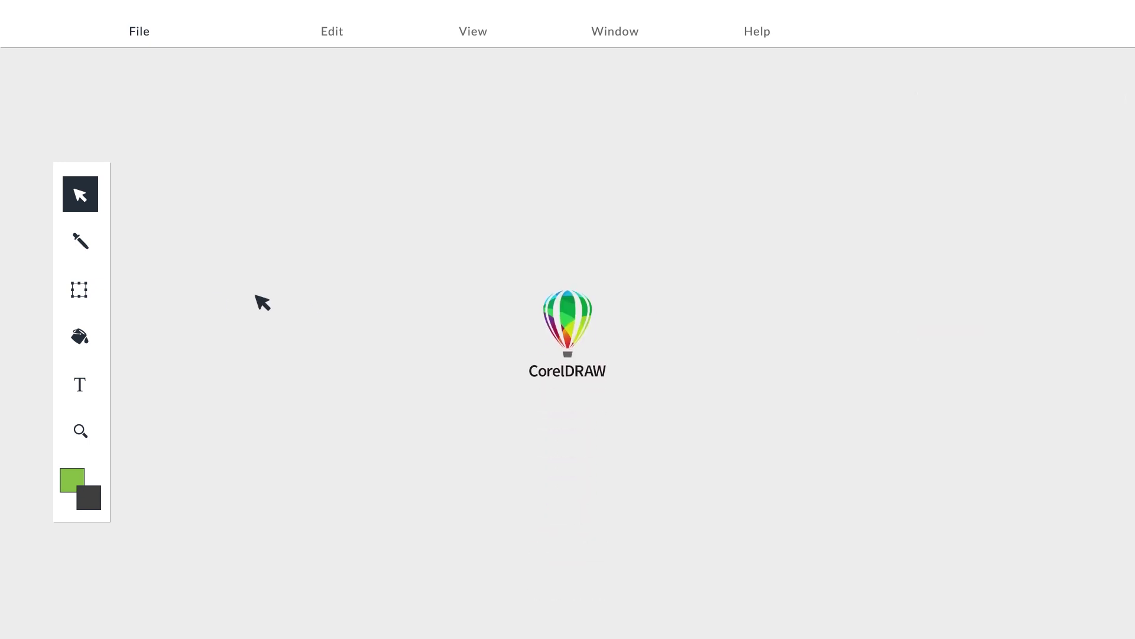
left_click(80, 288)
left_click_drag(663, 247, 701, 228)
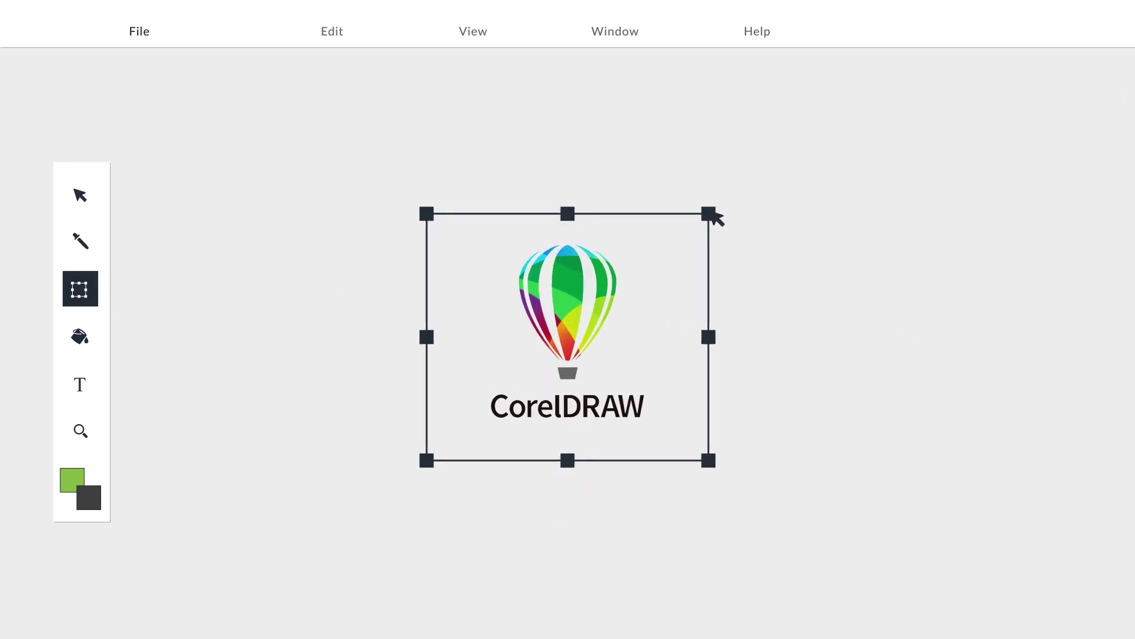
- Add the Persian caption 'آموزش نرم افزارکورلدراو' below the logo
key("t")
left_click(438, 458)
type("آموزش نرم افزارک")
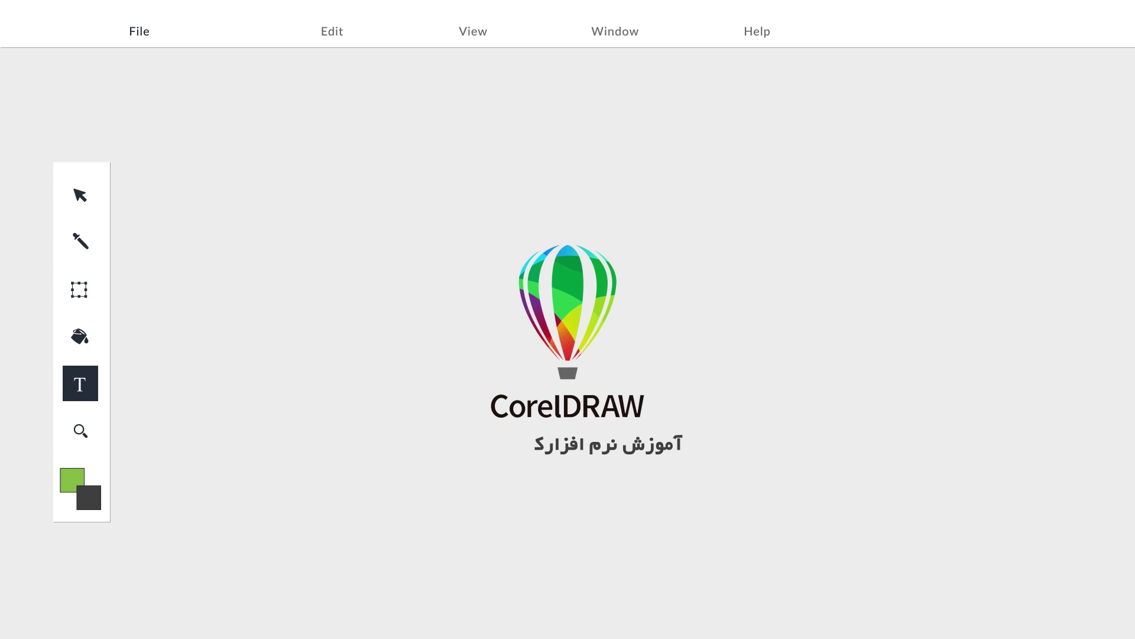
type("ورلدراو")
- Fill the background dark grey and colour the caption green
left_click(88, 340)
left_click(248, 267)
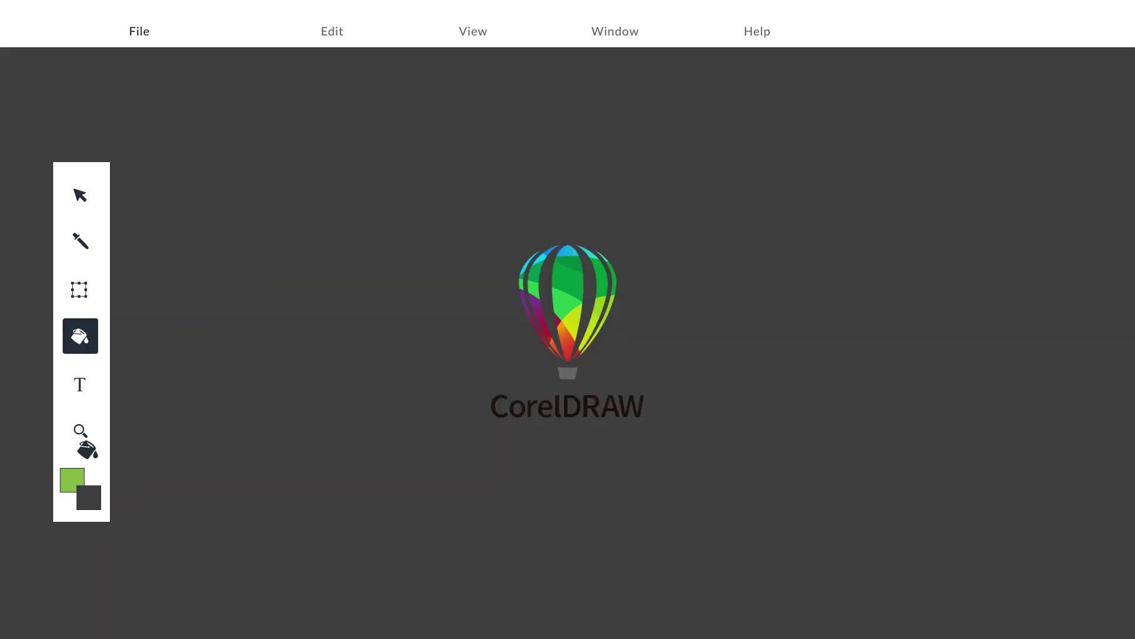
left_click(556, 454)
left_click(80, 196)
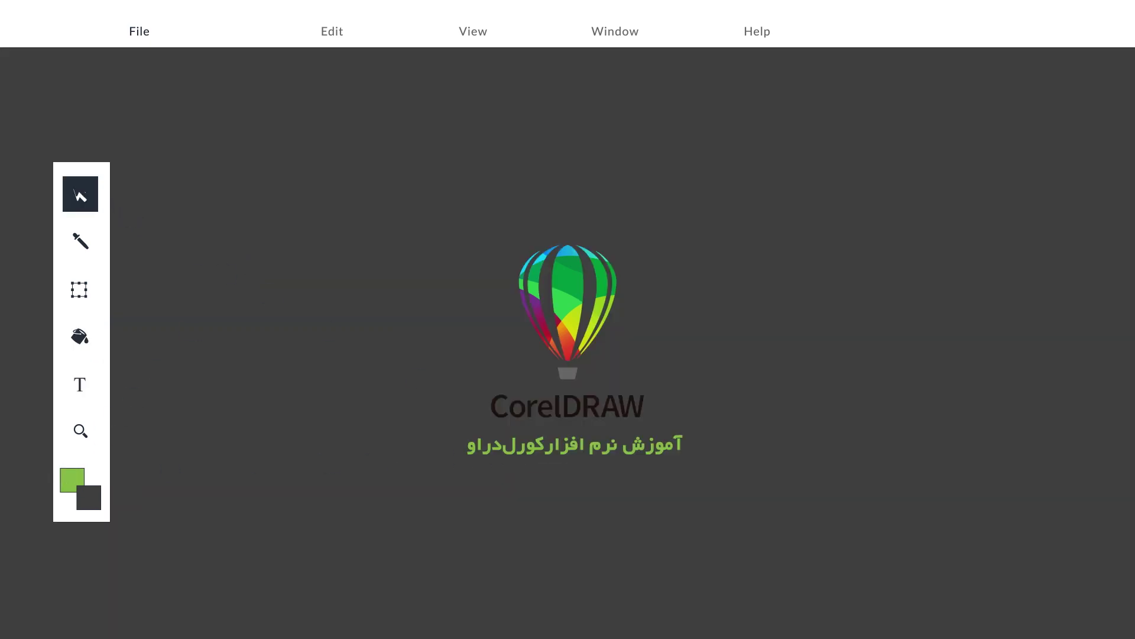
left_click(133, 31)
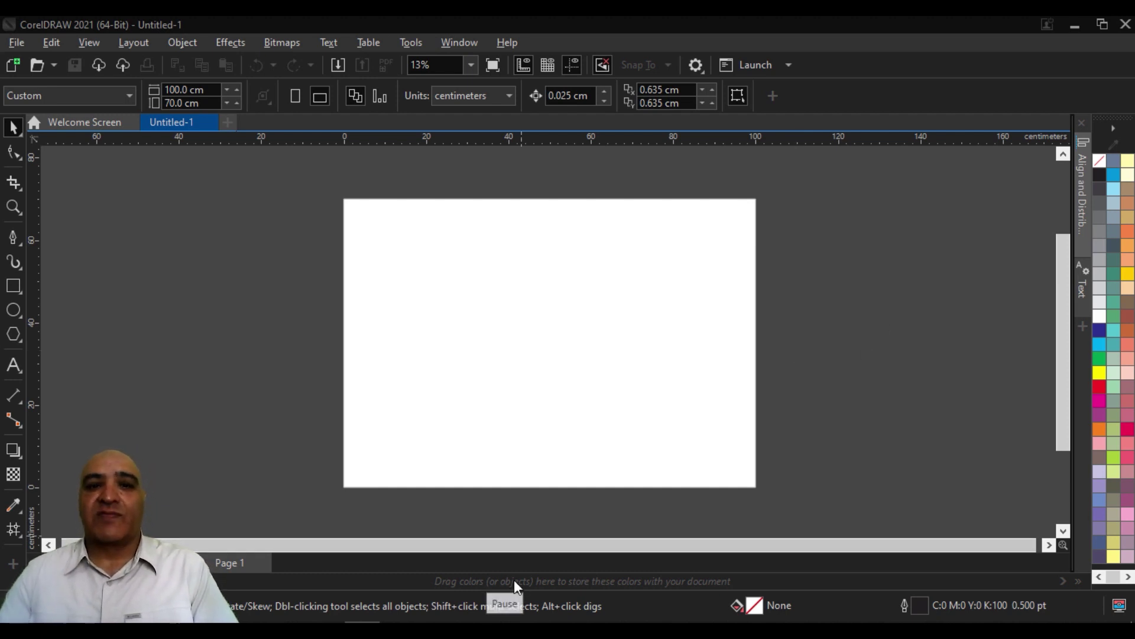
left_click(13, 531)
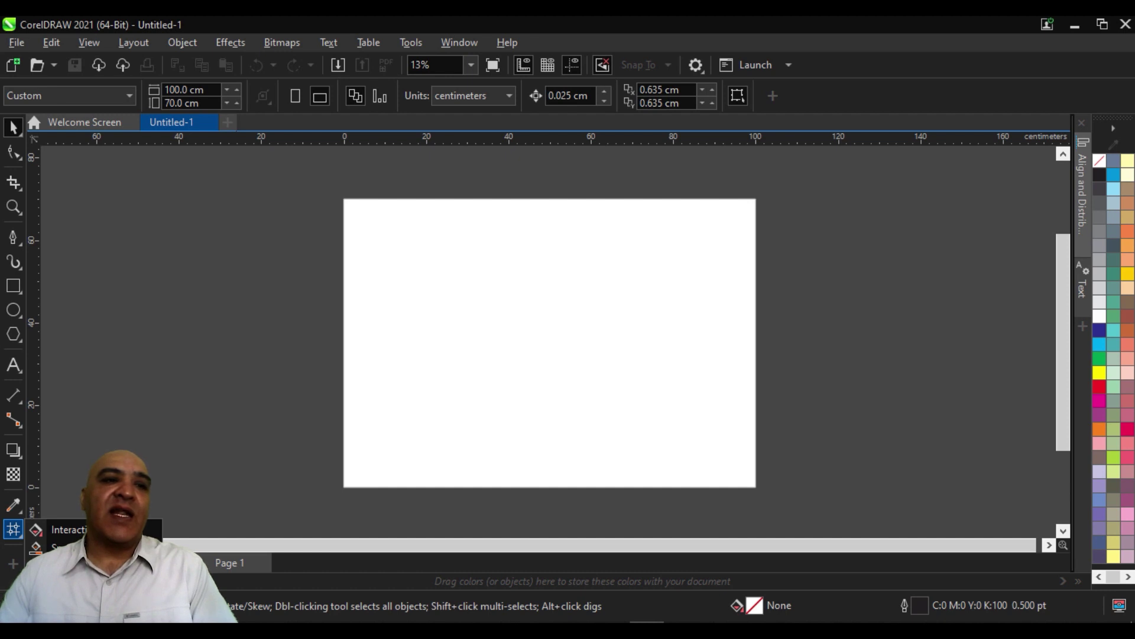
left_click(25, 309)
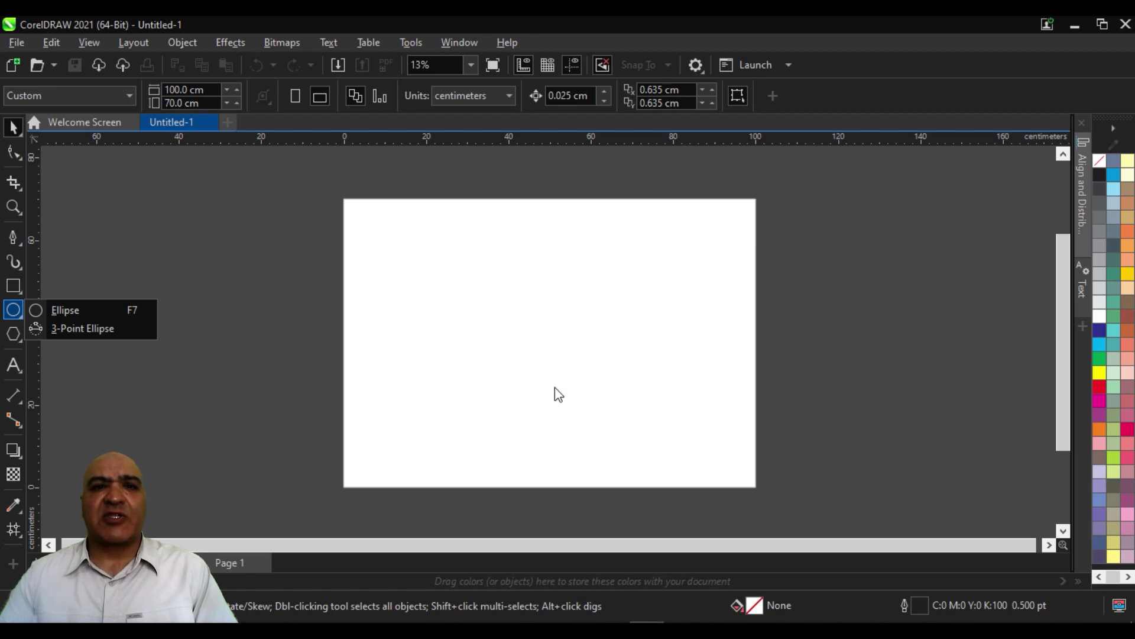
scroll(551, 370, "up", 1)
scroll(551, 370, "up", 1)
scroll(551, 370, "down", 1)
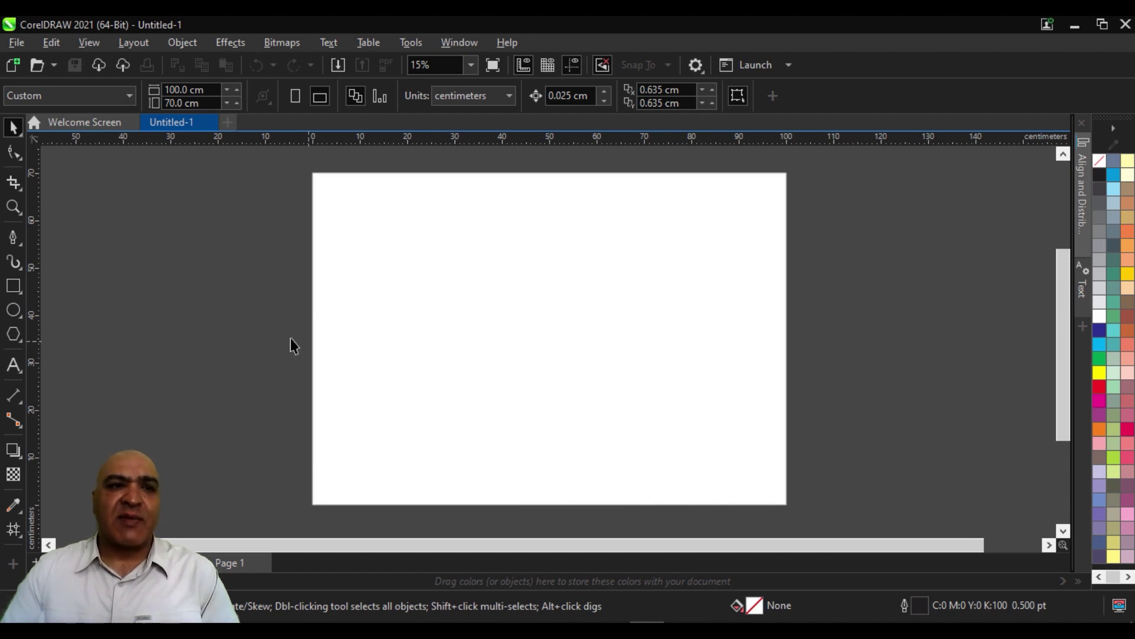
- Draw a circle, stretch it into a 42.444 × 45.251 cm ellipse, and convert it to curves
left_click(16, 304)
left_click_drag(480, 242, 656, 442)
left_click(14, 128)
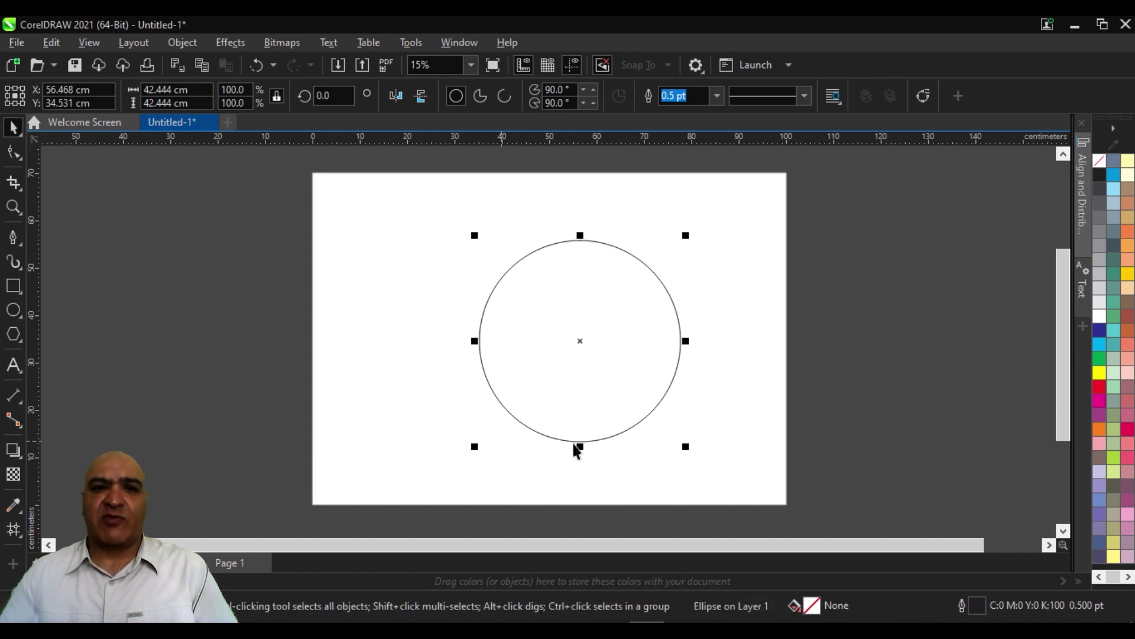
left_click_drag(580, 446, 582, 465)
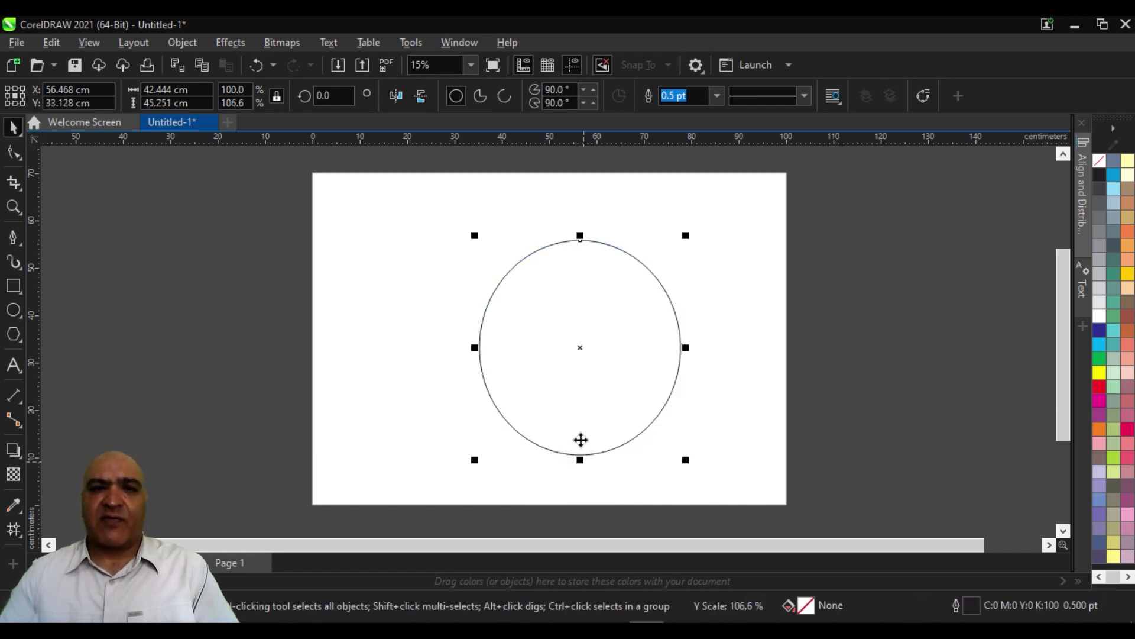
mouse_move(578, 340)
left_mouse_down()
mouse_move(541, 336)
mouse_move(571, 350)
left_mouse_up()
scroll(571, 350, "up", 1)
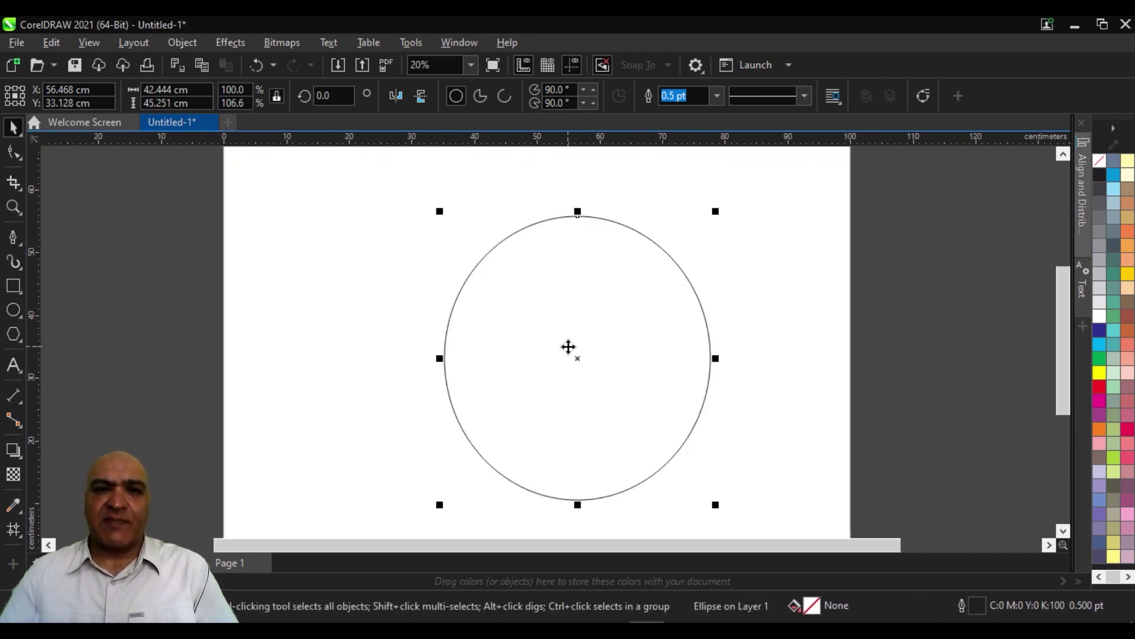
left_click(926, 97)
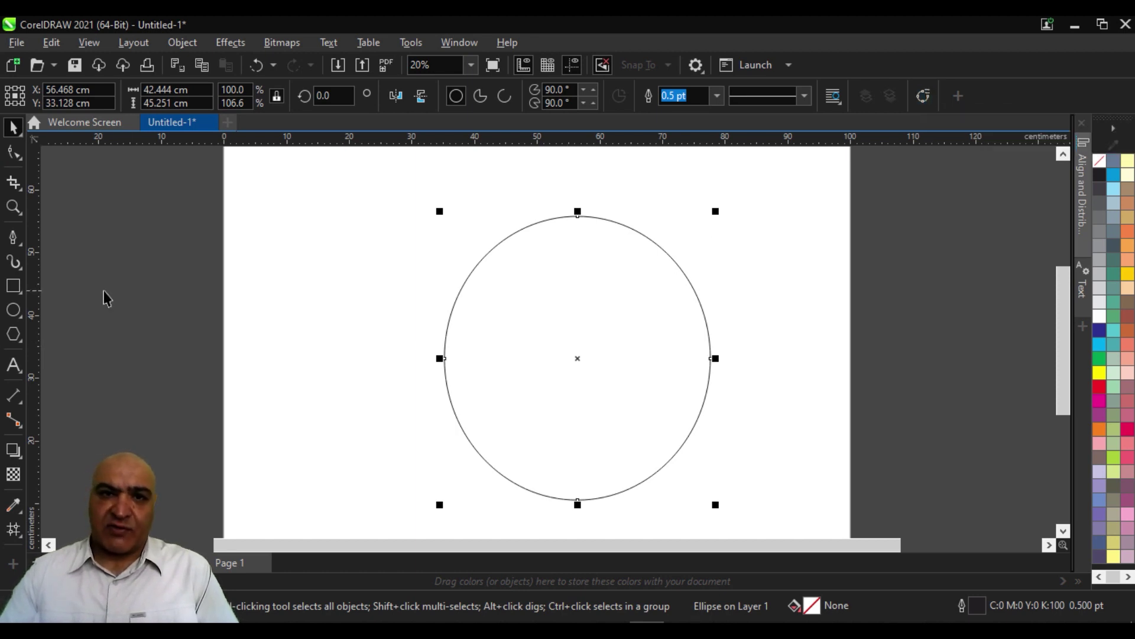
left_click(13, 153)
- Make the top node a cusp and drag its handles to form two upper lobes
key("F10")
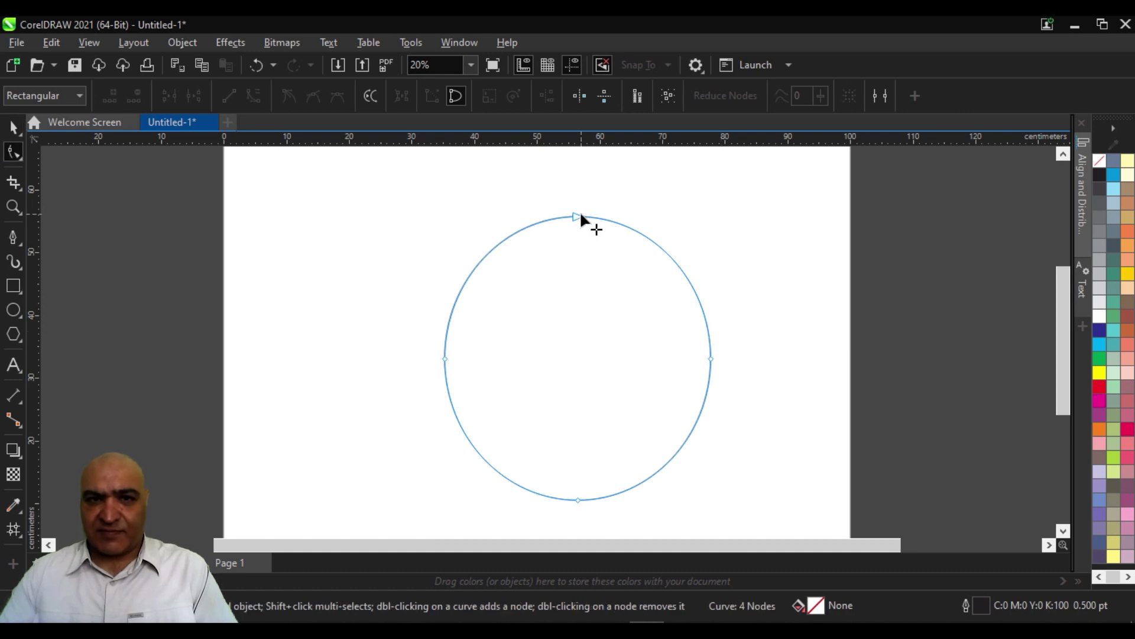
left_click(577, 217)
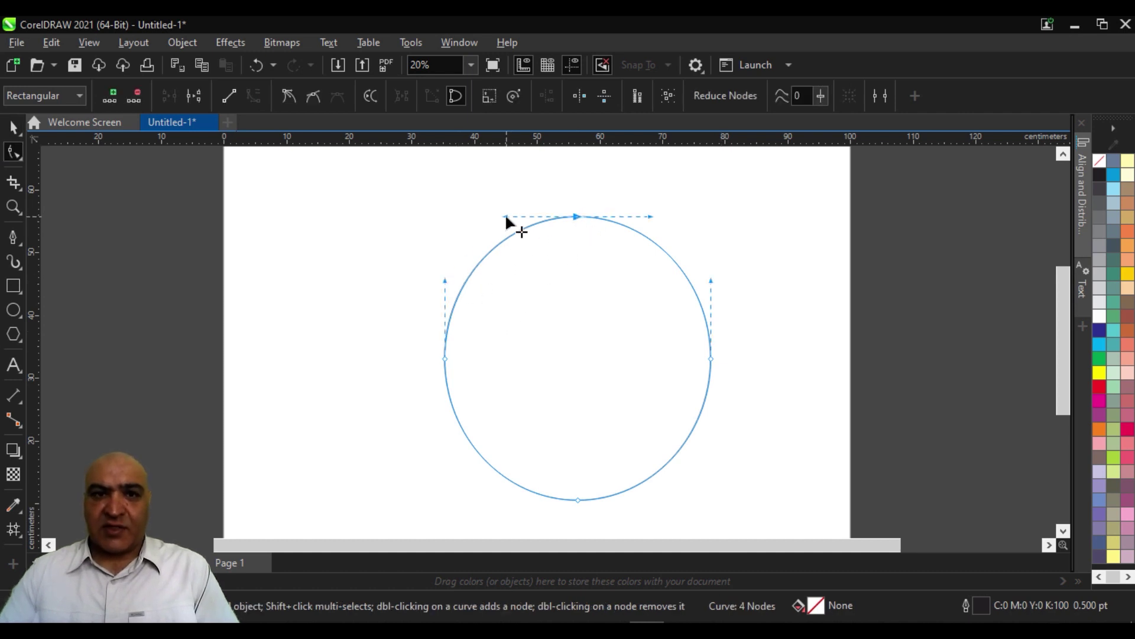
left_click_drag(506, 217, 528, 257)
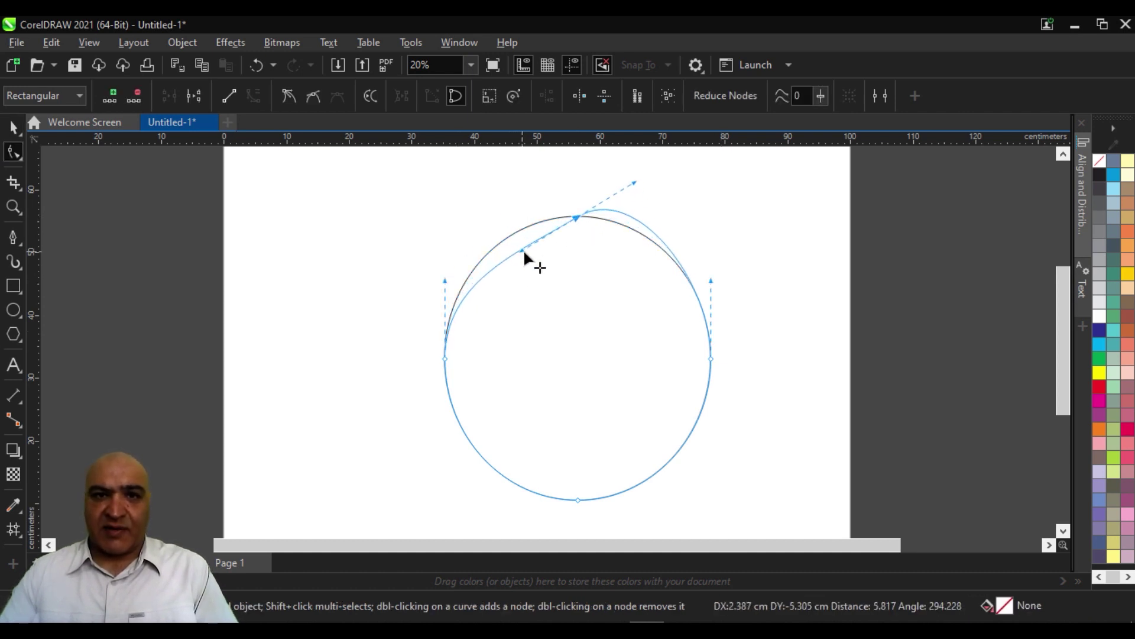
left_click(289, 95)
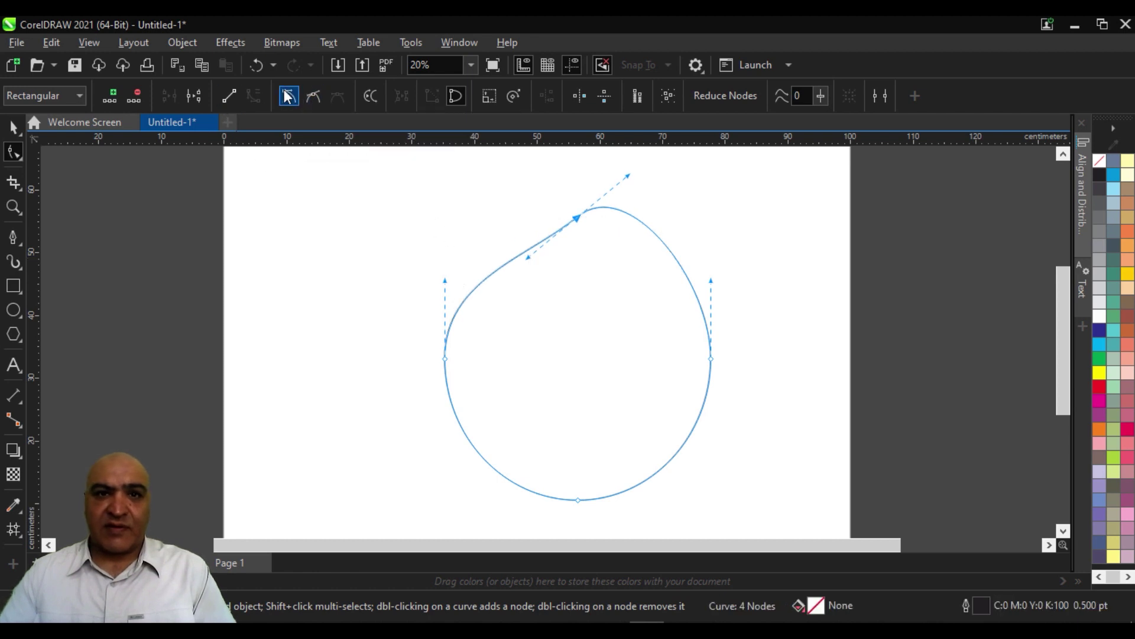
left_click_drag(626, 175, 700, 159)
left_click_drag(524, 276, 457, 189)
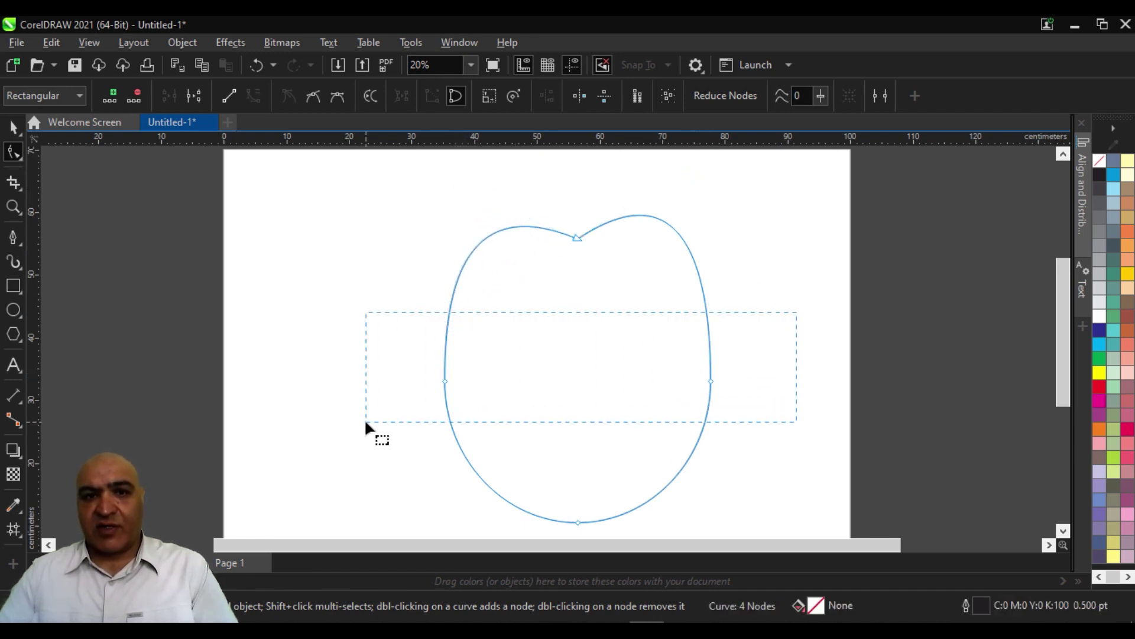
- Delete the left and right side nodes, leaving only the top and bottom nodes
left_click_drag(528, 408, 366, 418)
key("Delete")
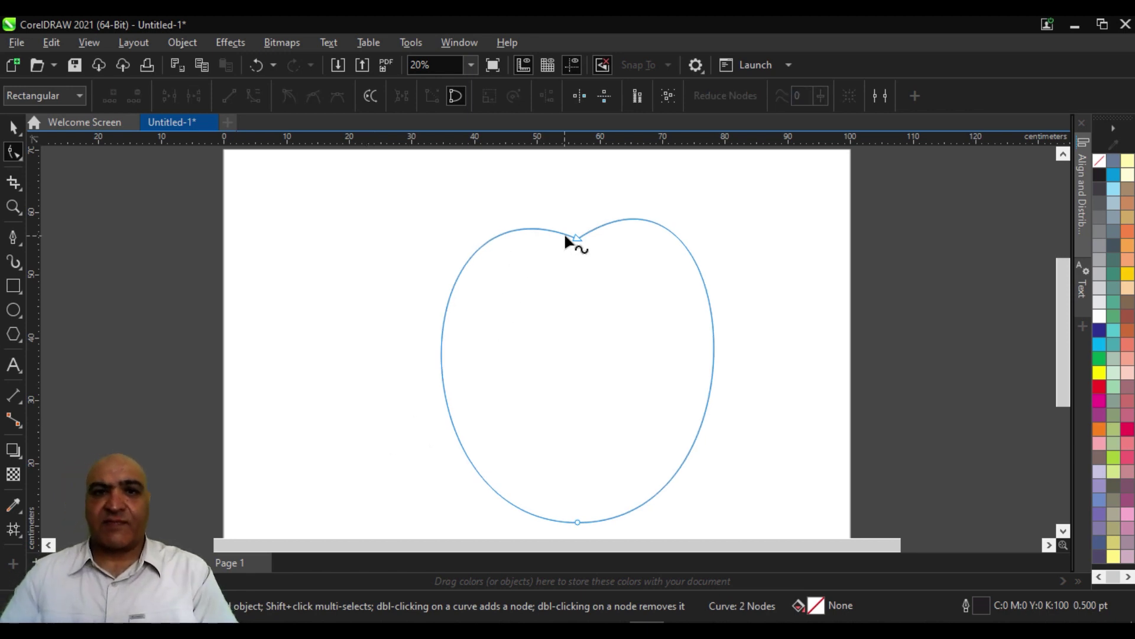
left_click(578, 236)
scroll(707, 215, "down", 1)
scroll(680, 418, "down", 1)
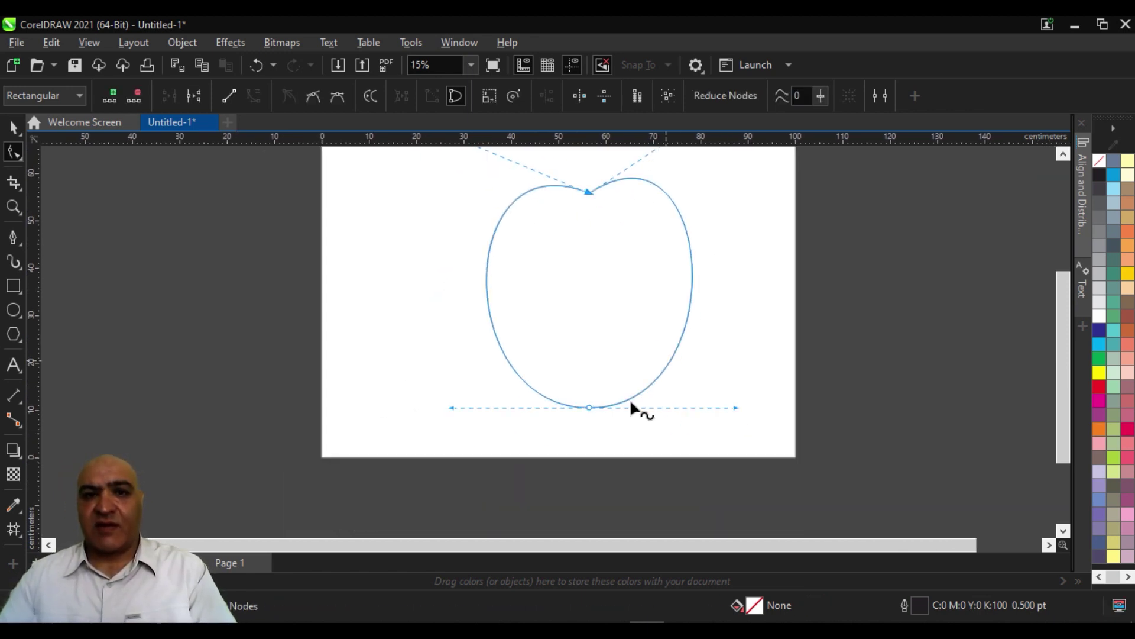
- Try a symmetrical top node, then undo to keep the cusped apple top
left_click(337, 95)
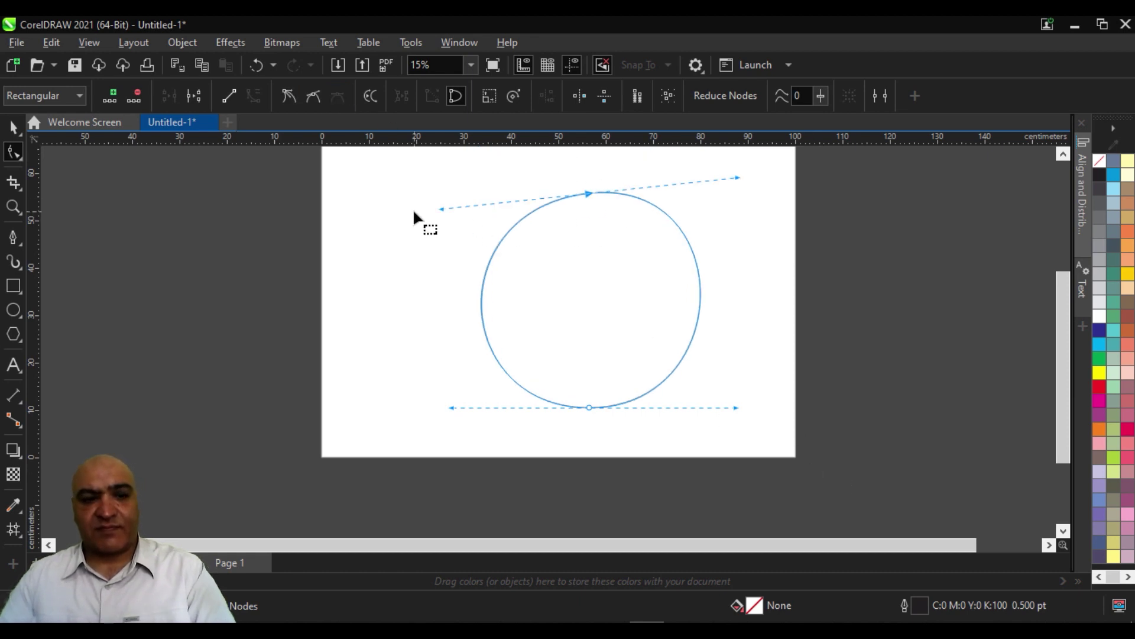
key("ctrl+z")
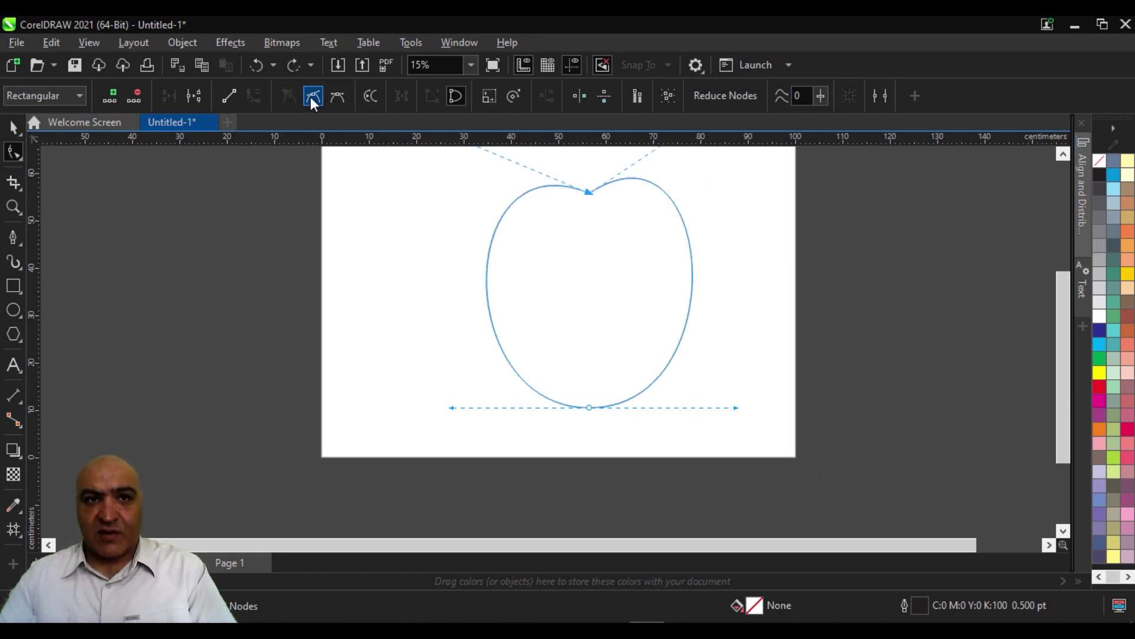
key("ctrl+shift+z")
key("ctrl+z")
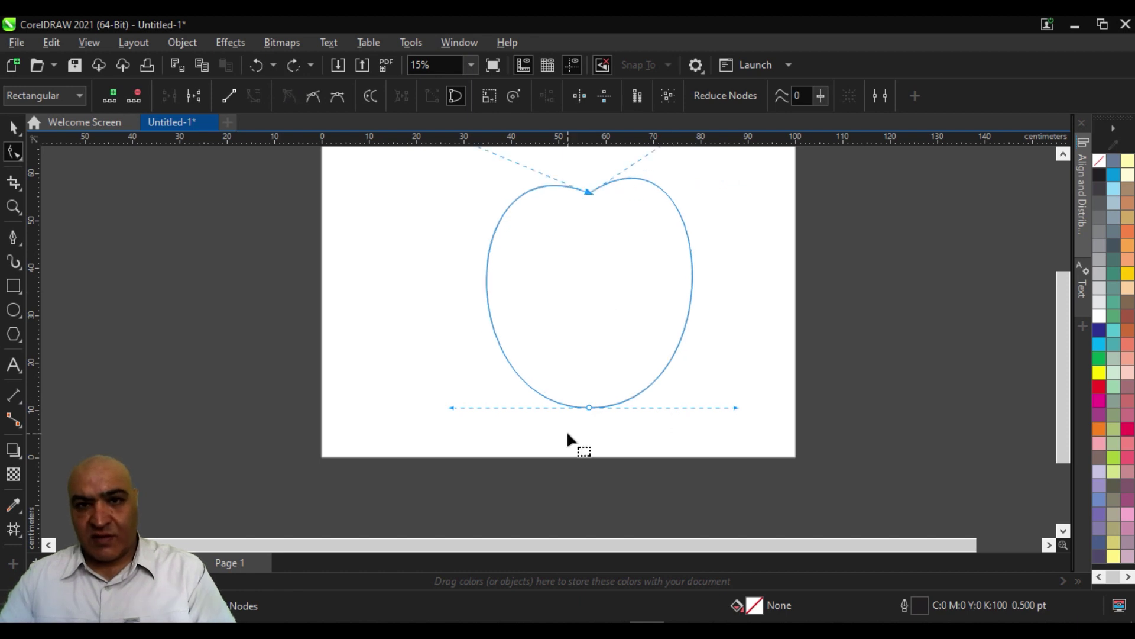
- Make the bottom node symmetrical and adjust the handles to round the lobes and base
left_click(339, 96)
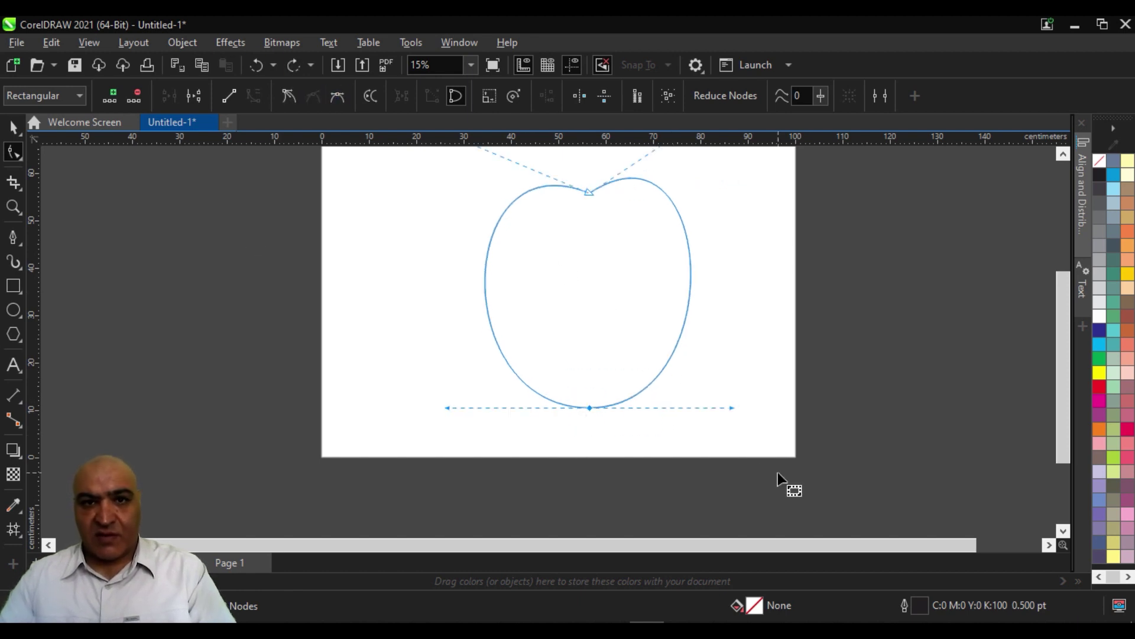
left_click_drag(733, 407, 704, 408)
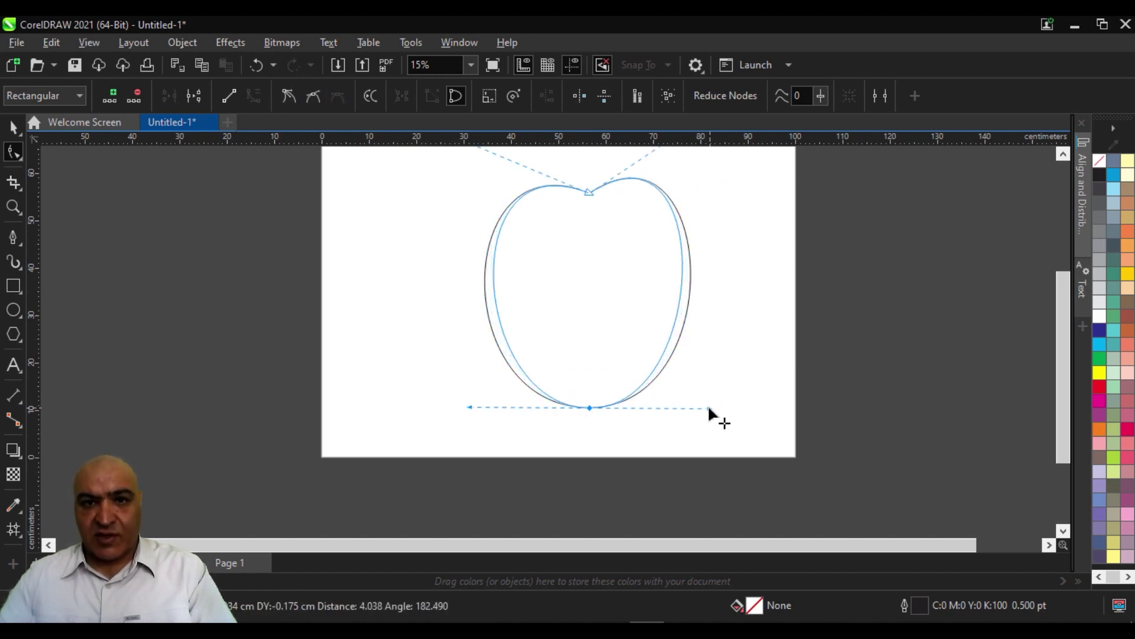
scroll(712, 329, "up", 2)
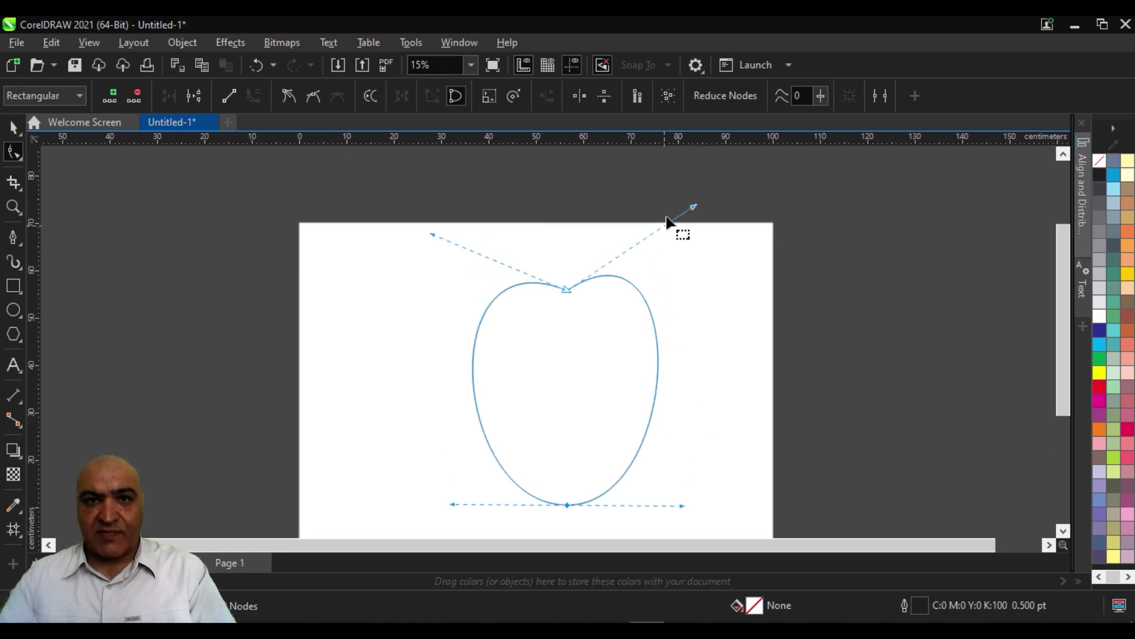
left_click_drag(693, 206, 729, 208)
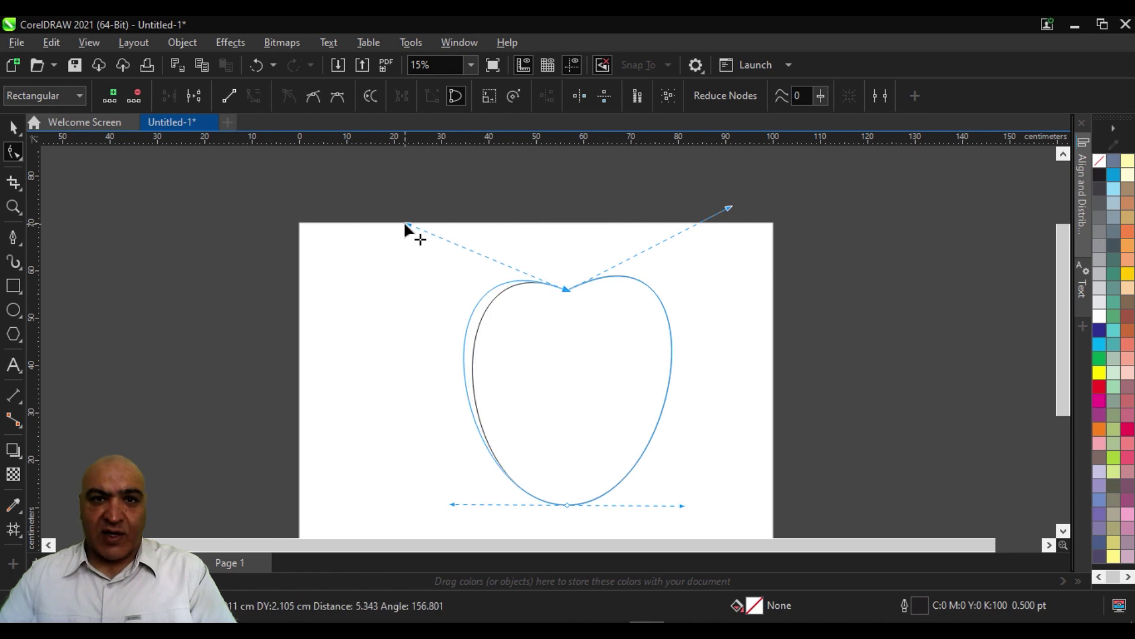
left_click_drag(411, 226, 419, 229)
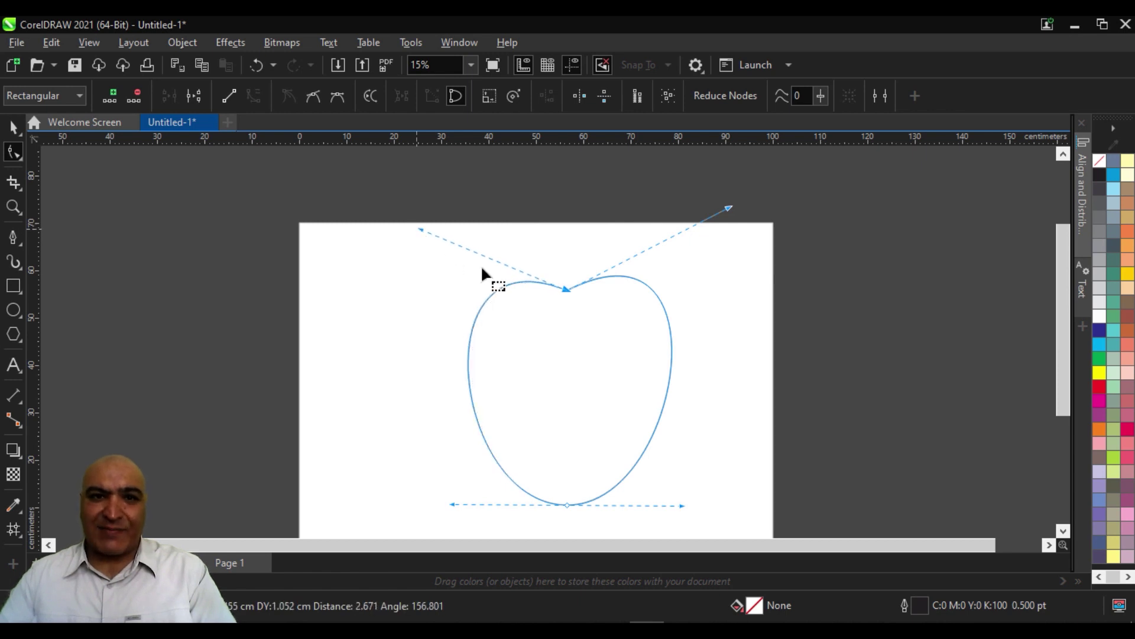
left_click(566, 505)
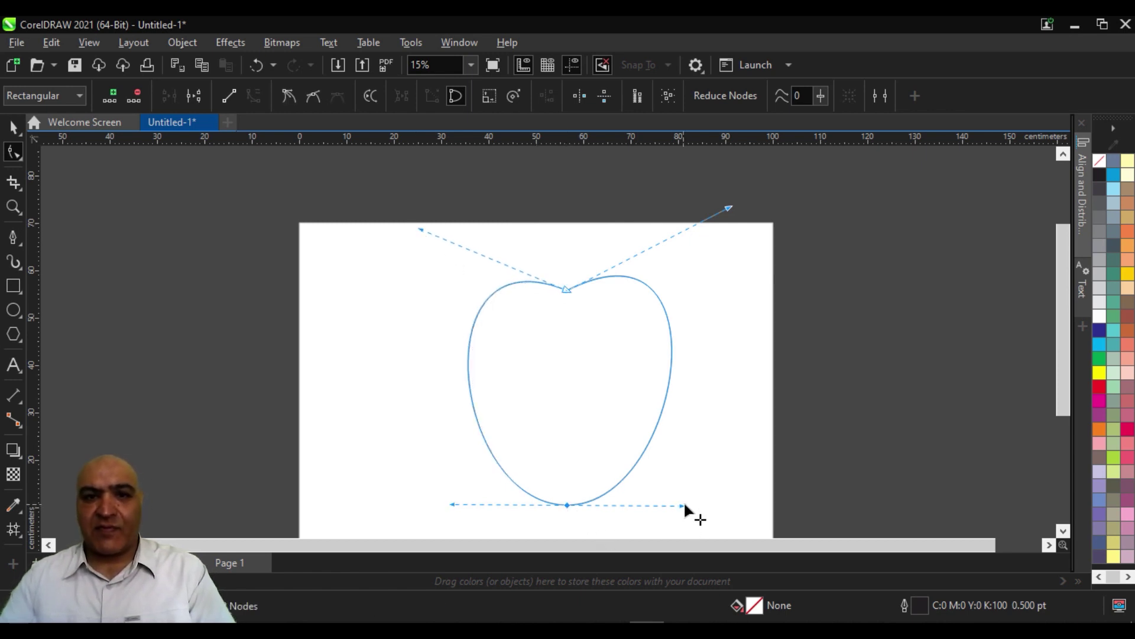
scroll(541, 503, "up", 2)
- Add lower-left and lower-right nodes and push the bottom node up into a dent
scroll(587, 521, "down", 1)
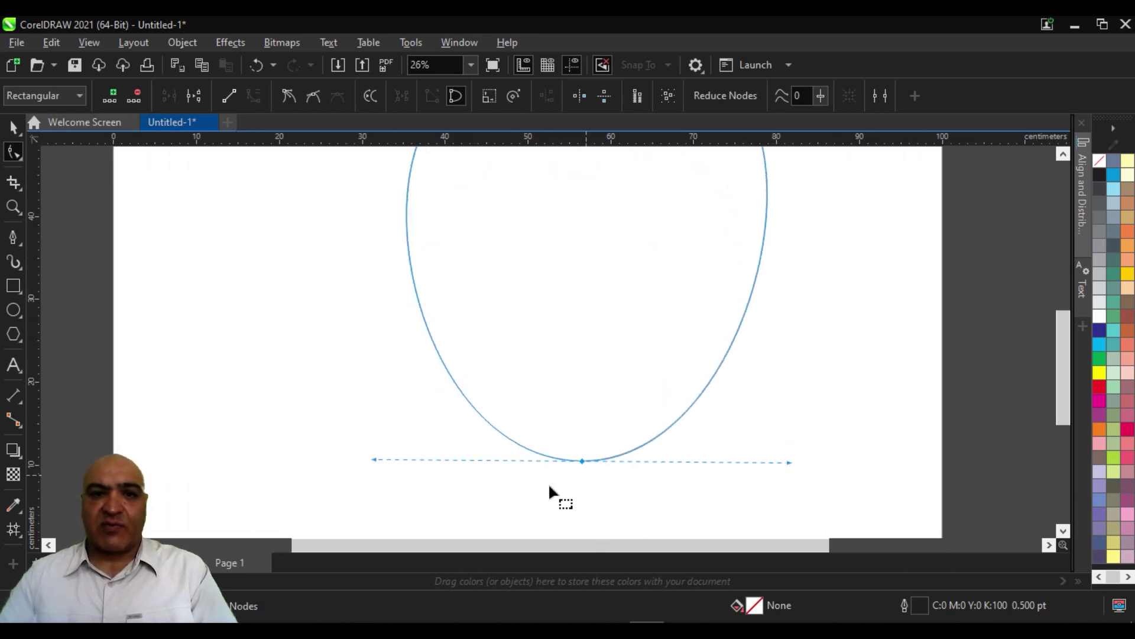
double_click(507, 438)
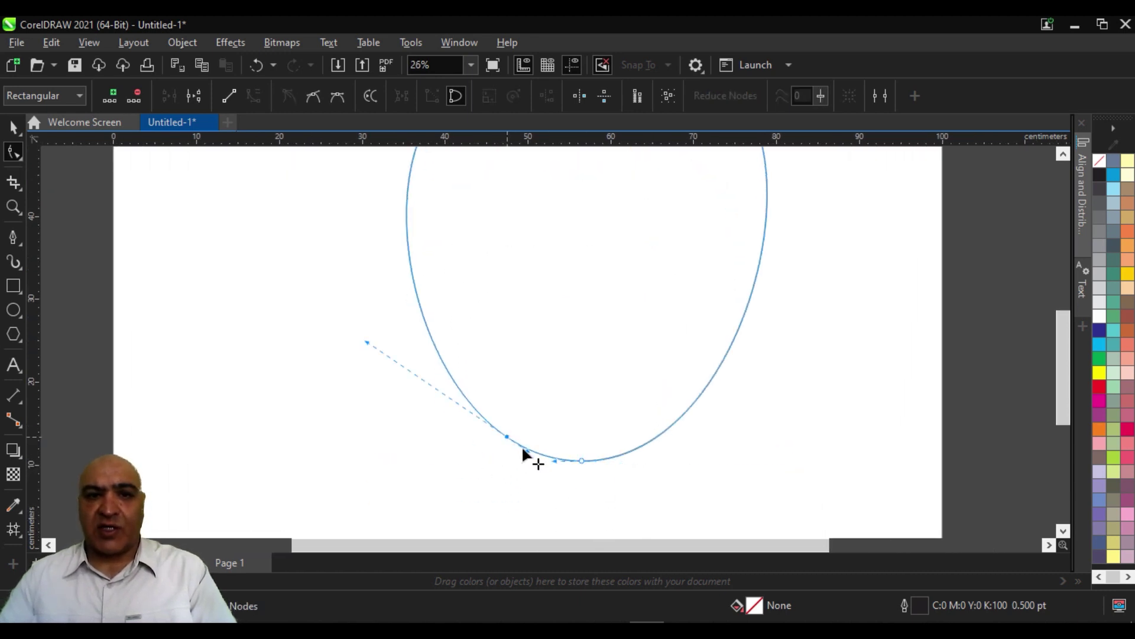
double_click(657, 437)
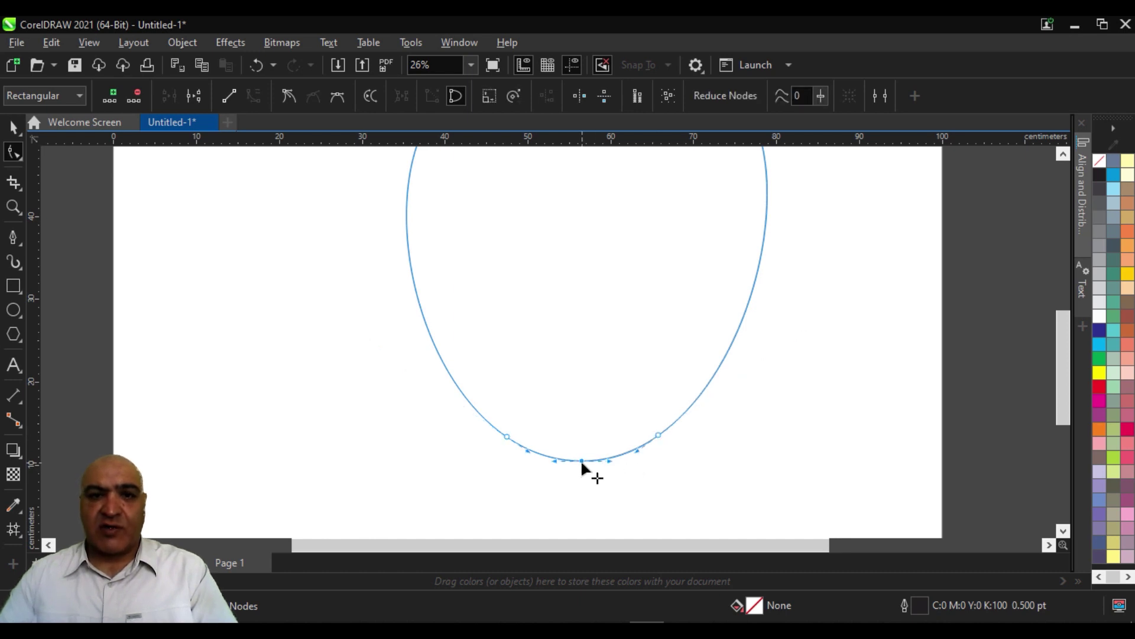
left_click_drag(582, 461, 583, 434)
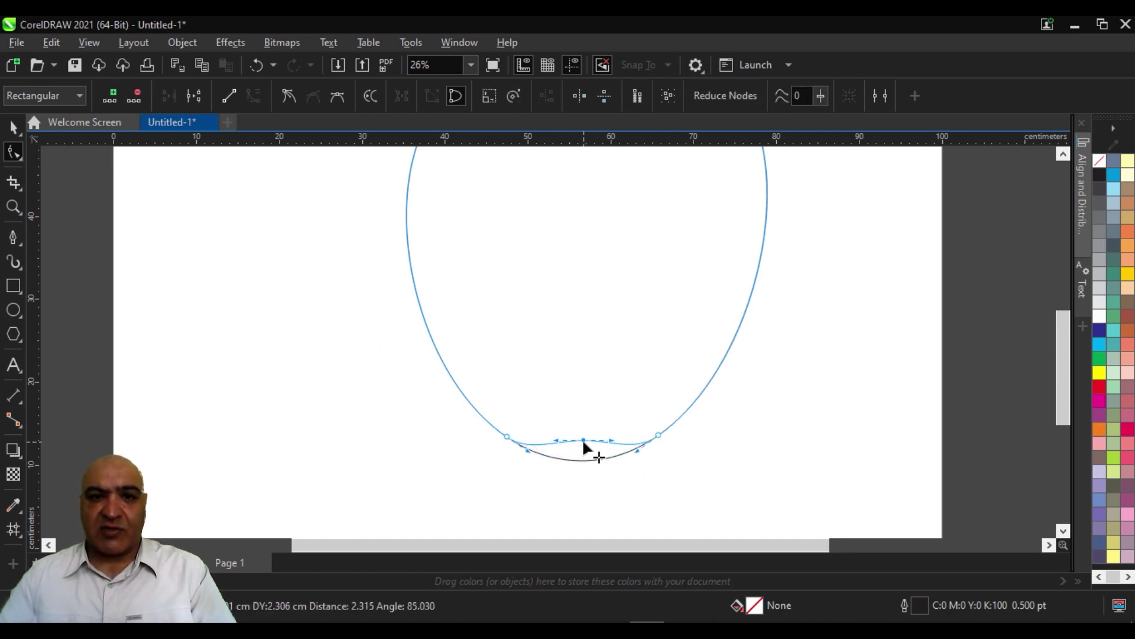
left_click_drag(583, 435, 583, 439)
left_click(567, 461)
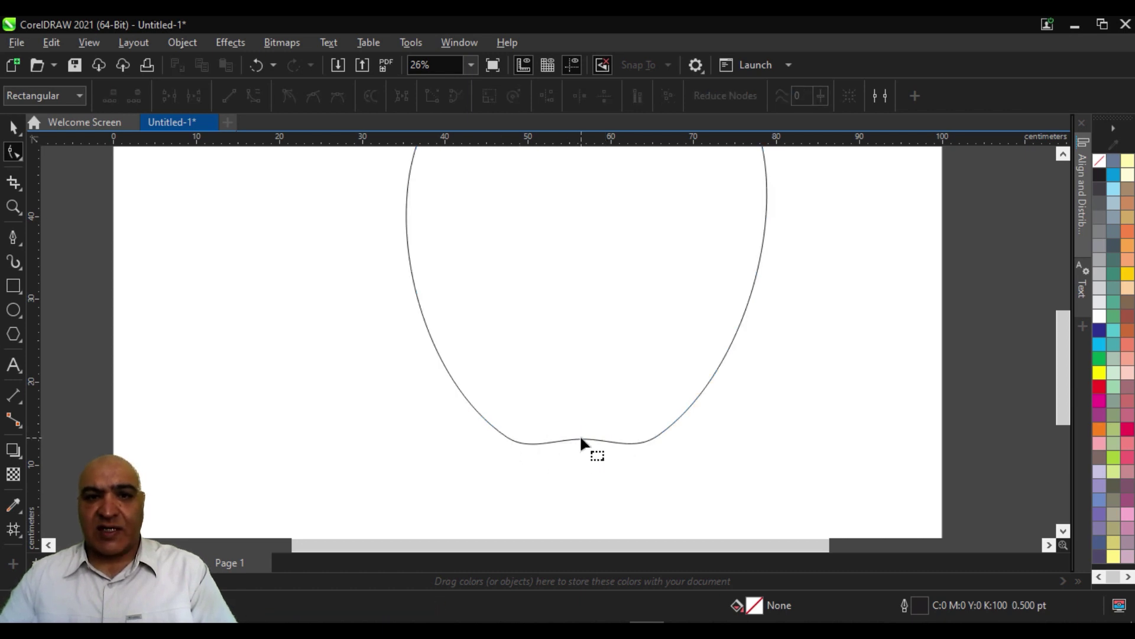
- Shape the lower-left and lower-right nodes into rounded bumps beside the dimple
left_click(580, 439)
left_click(507, 436)
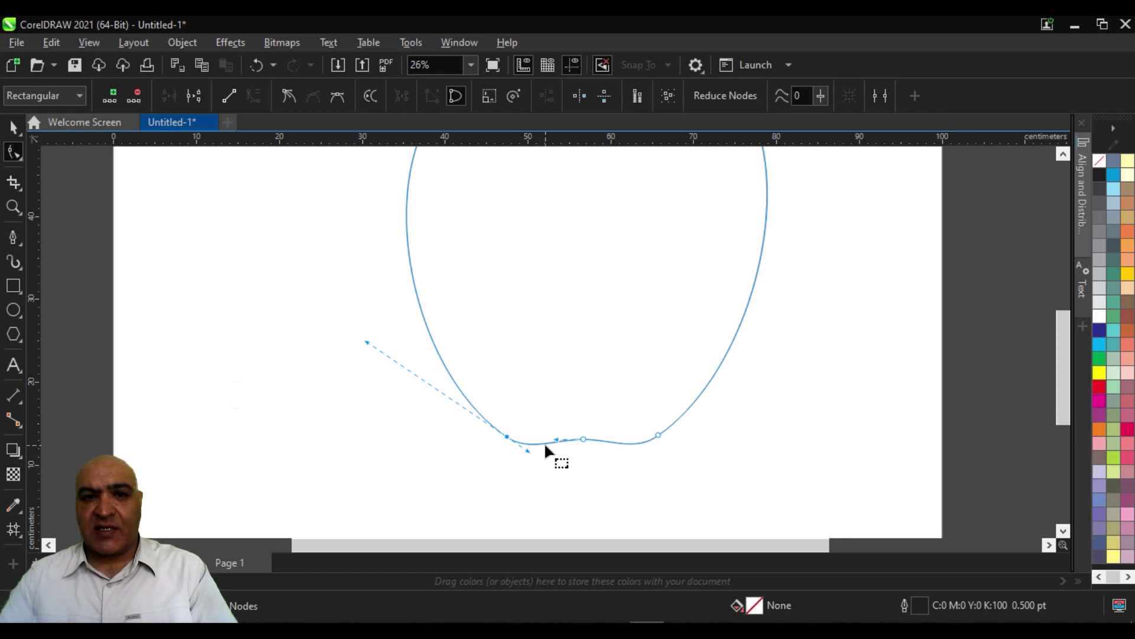
left_click_drag(527, 450, 530, 454)
left_click(657, 434)
left_click_drag(637, 448, 630, 453)
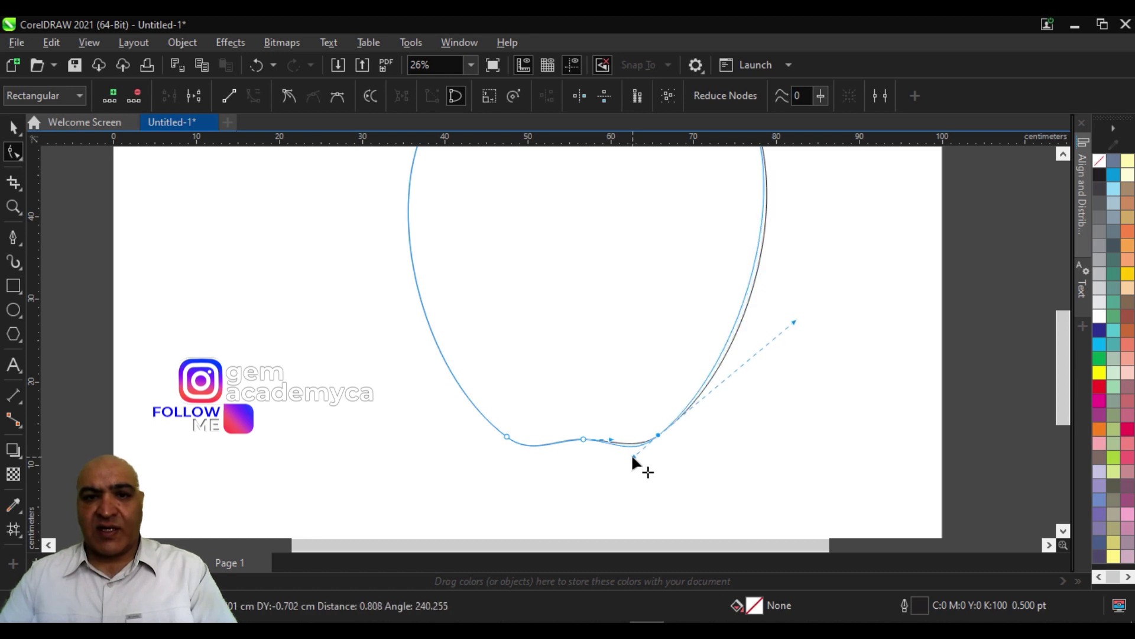
left_click_drag(630, 453, 627, 449)
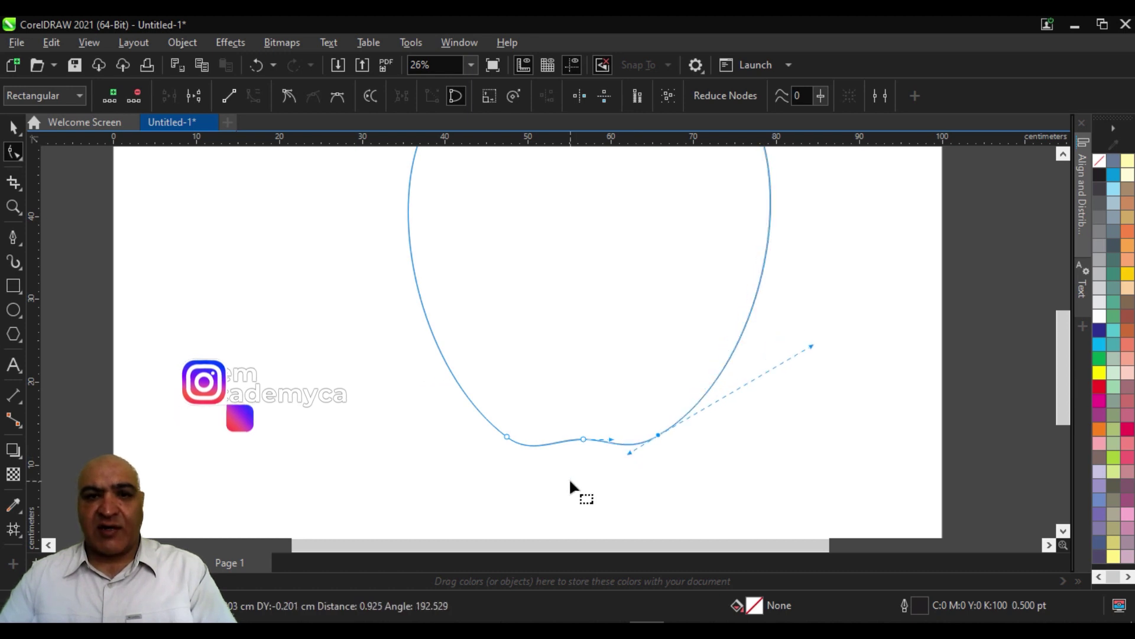
left_click(568, 478)
scroll(591, 473, "down", 2)
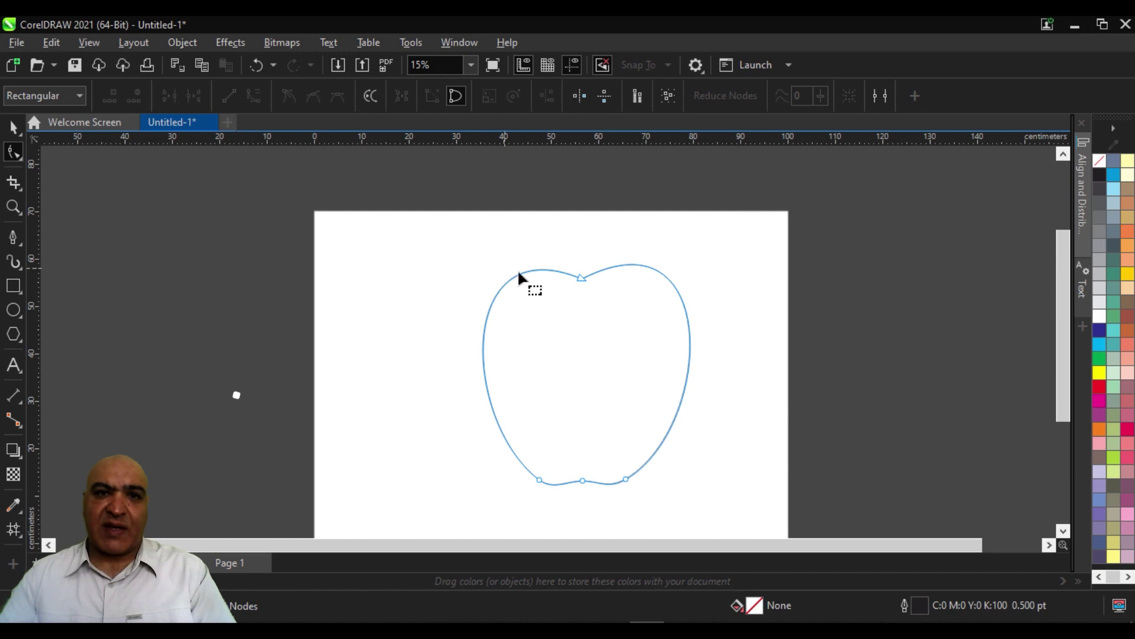
- Reshape the left lobe by adjusting the top dip node's handle
left_click(581, 275)
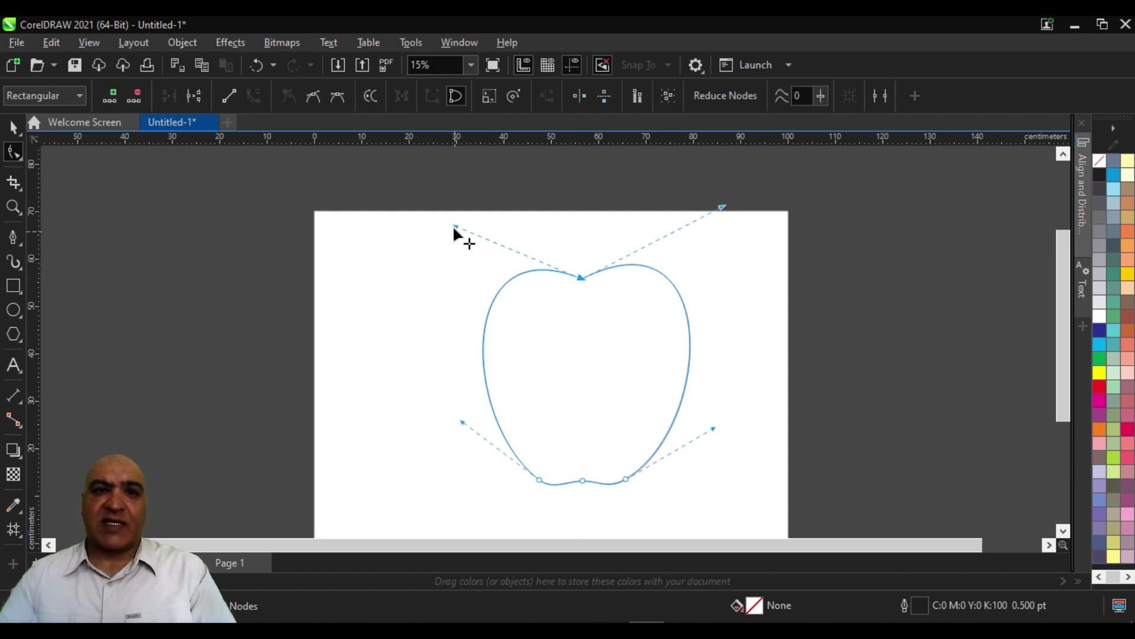
left_click_drag(454, 228, 447, 227)
left_click(521, 432)
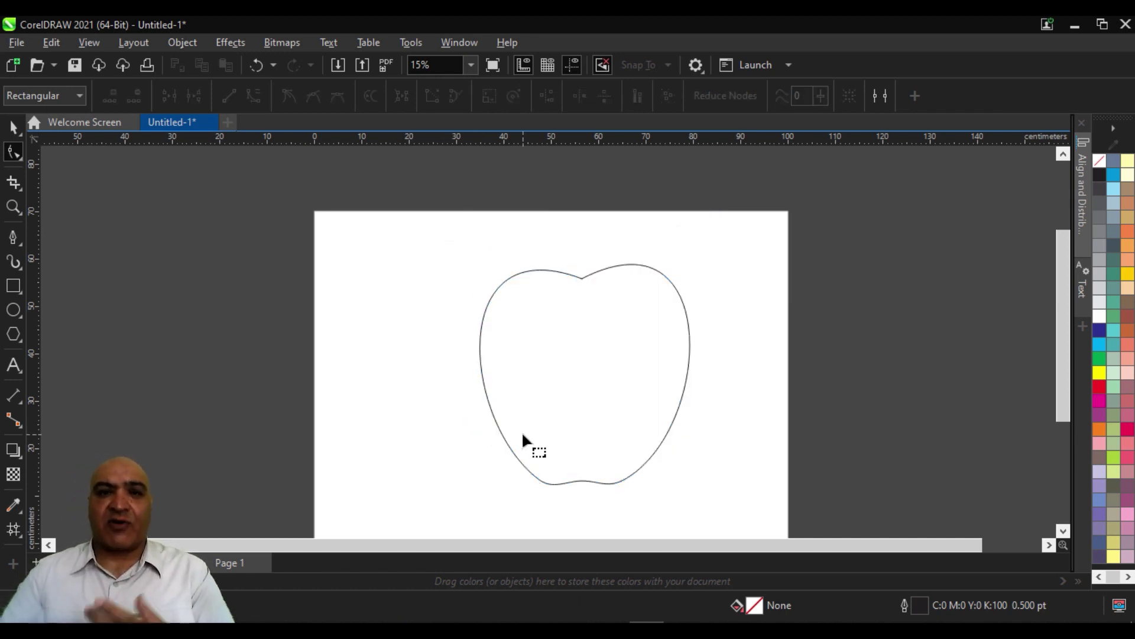
scroll(572, 361, "up", 2)
scroll(538, 363, "up", 2)
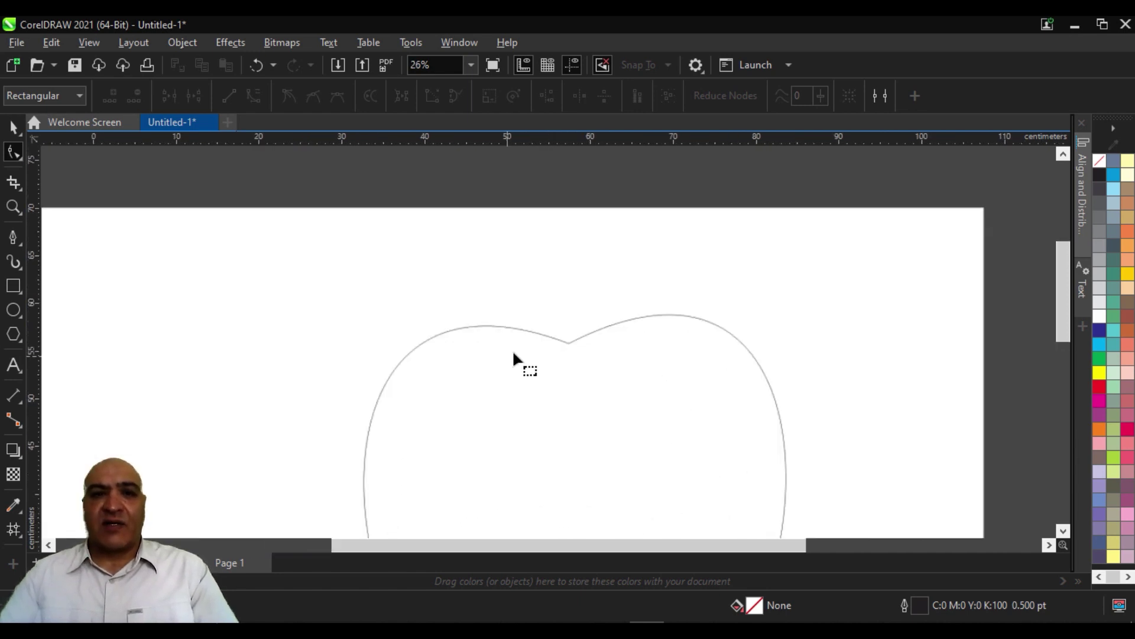
left_click(512, 324)
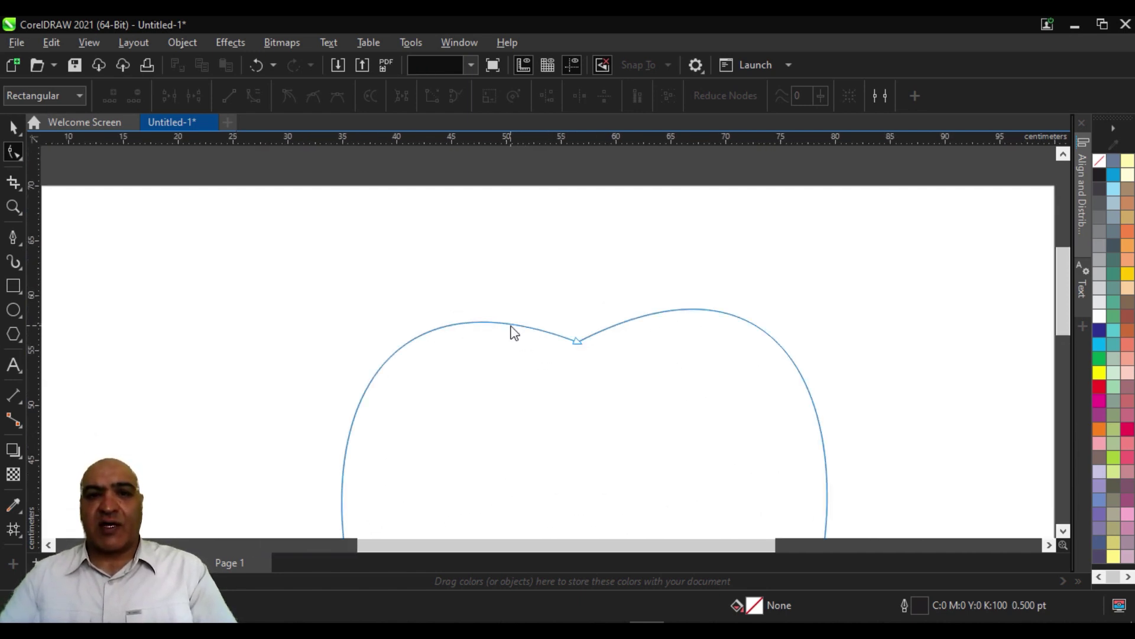
- Add a node on the upper right and make the top dip node smooth
double_click(649, 316)
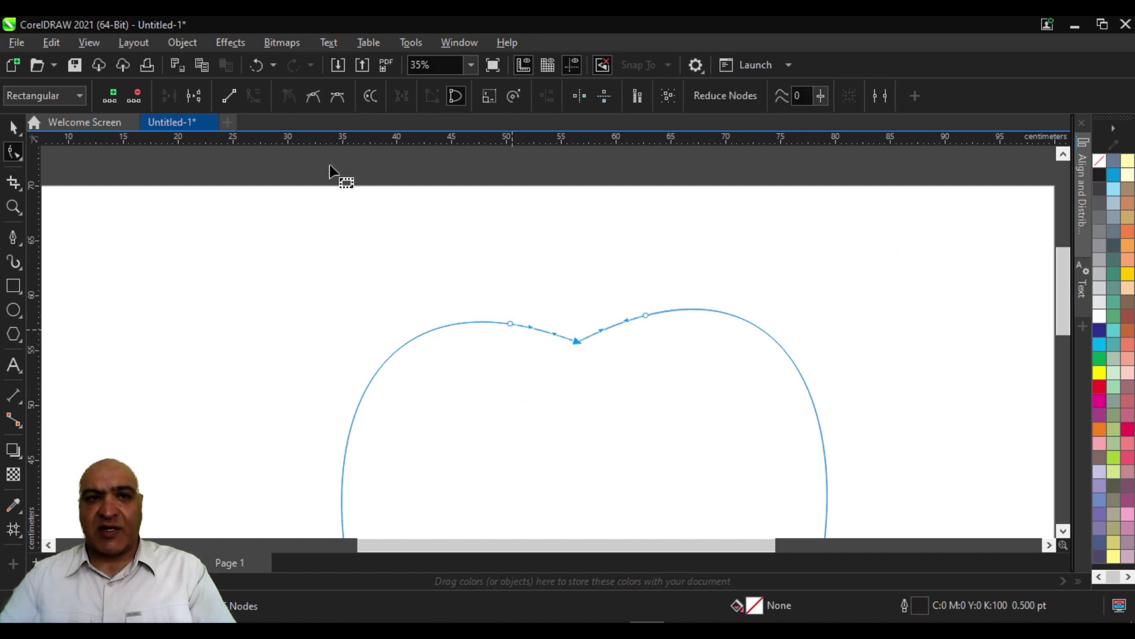
left_click(338, 97)
left_click(518, 285)
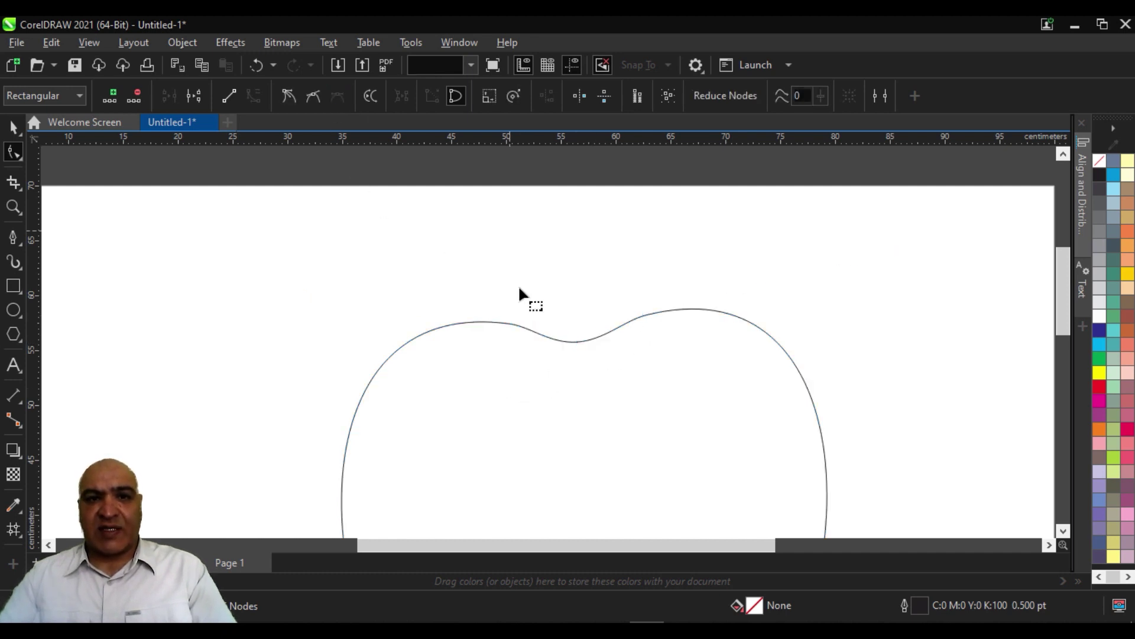
scroll(542, 351, "down", 2)
scroll(563, 353, "down", 2)
scroll(568, 376, "down", 1)
scroll(569, 371, "up", 1)
- Inspect the upper-right node and review the smoothed apple outline
left_click(567, 349)
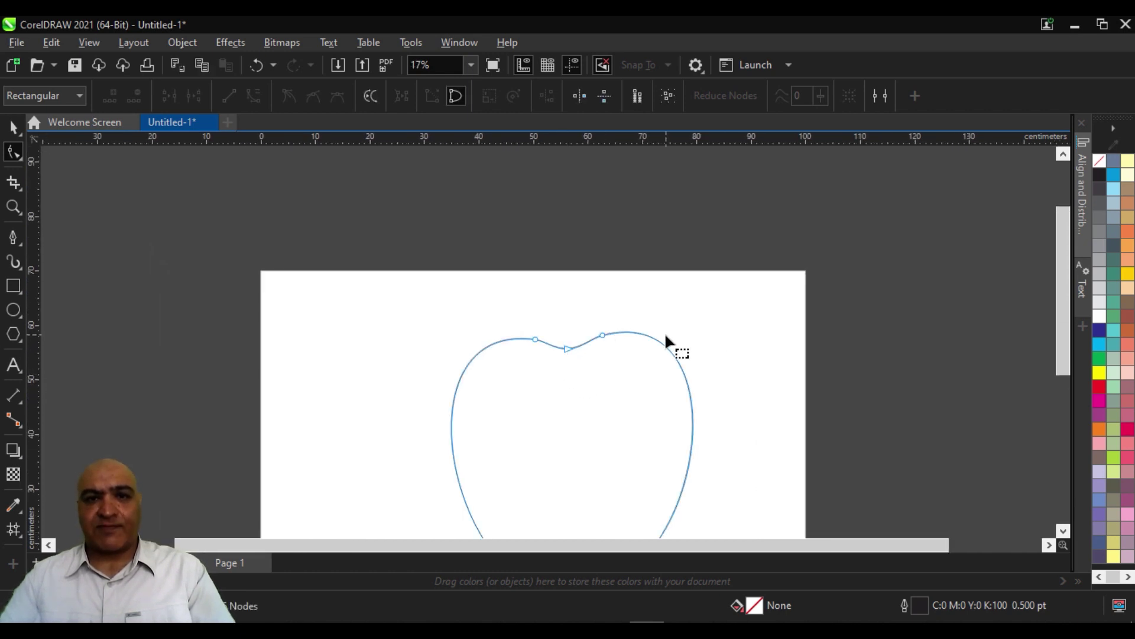
left_click(645, 332)
left_click(494, 346)
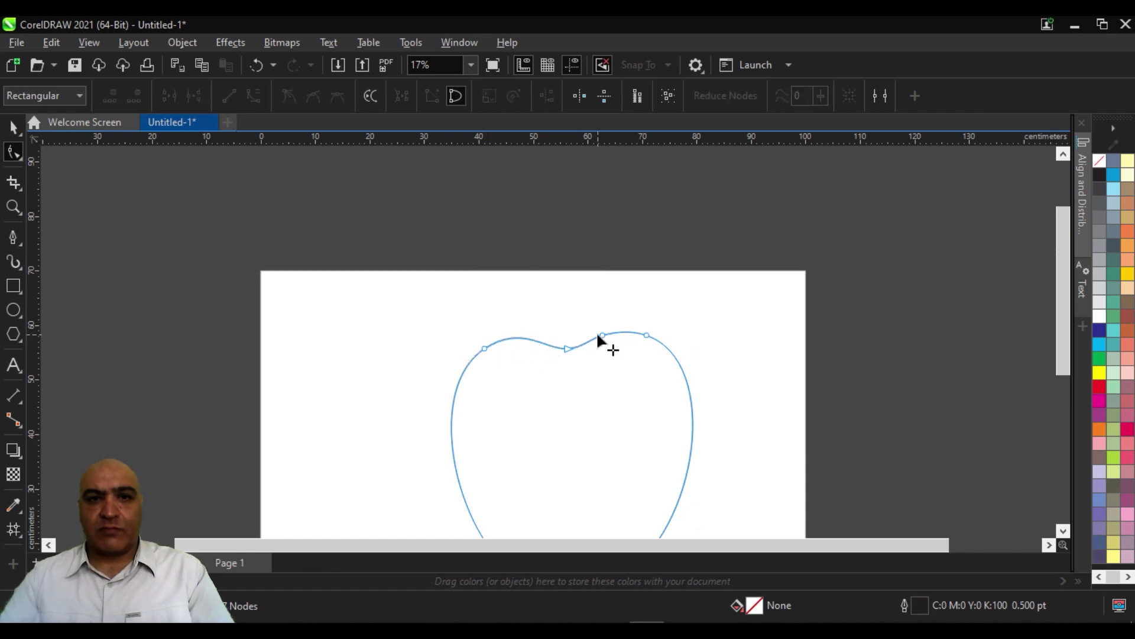
left_click(580, 363)
scroll(581, 395, "down", 1)
scroll(609, 384, "down", 1)
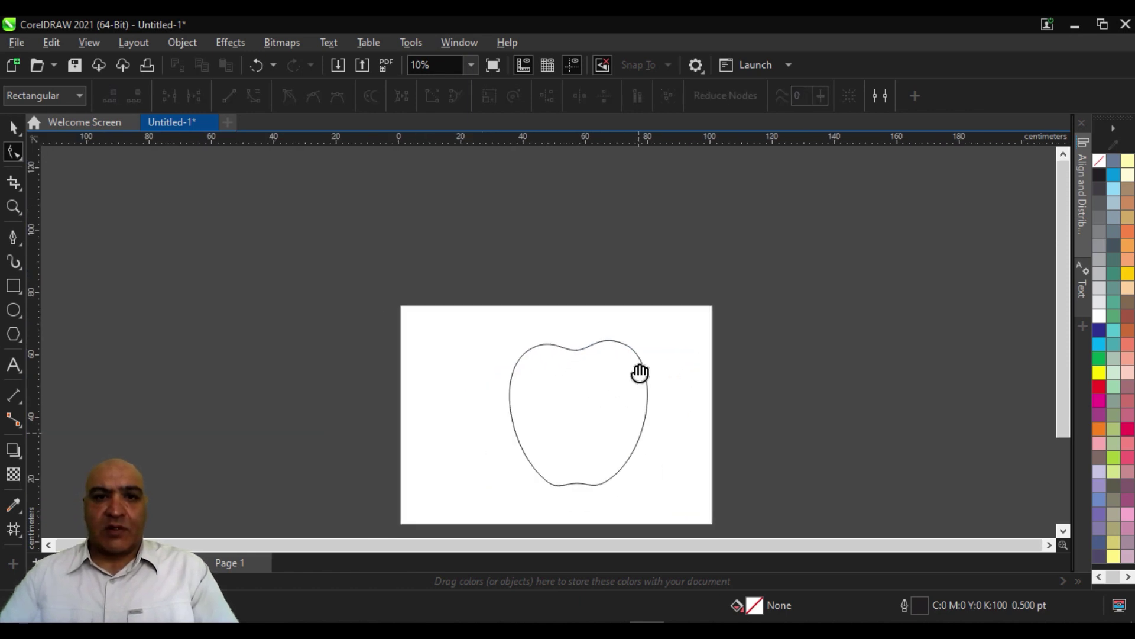
scroll(639, 372, "up", 1)
scroll(583, 442, "up", 2)
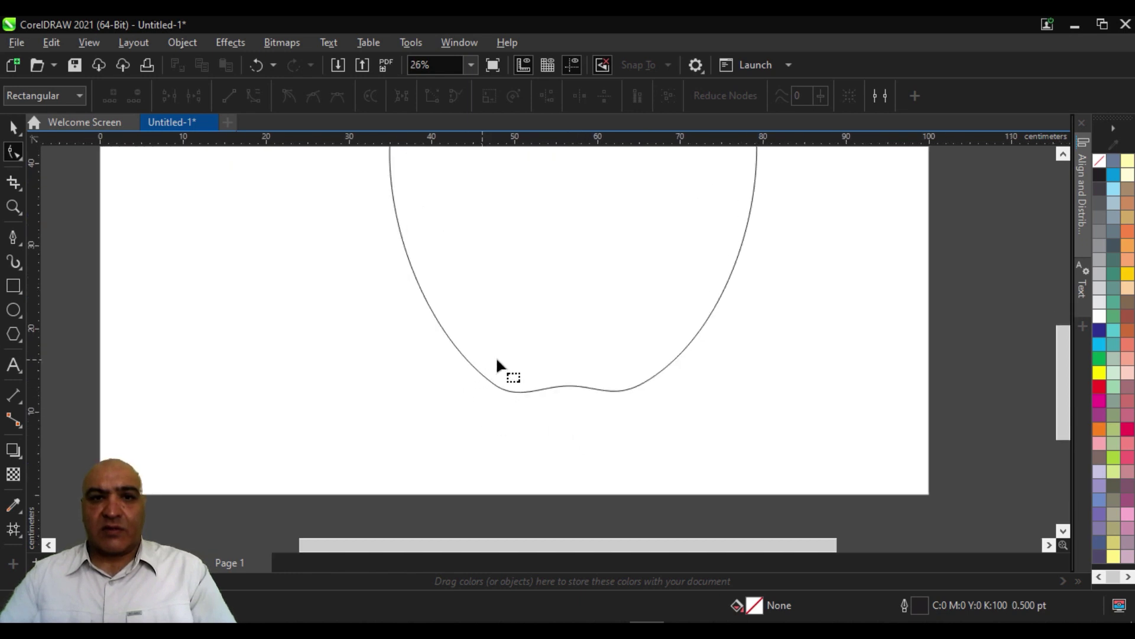
scroll(506, 364, "down", 2)
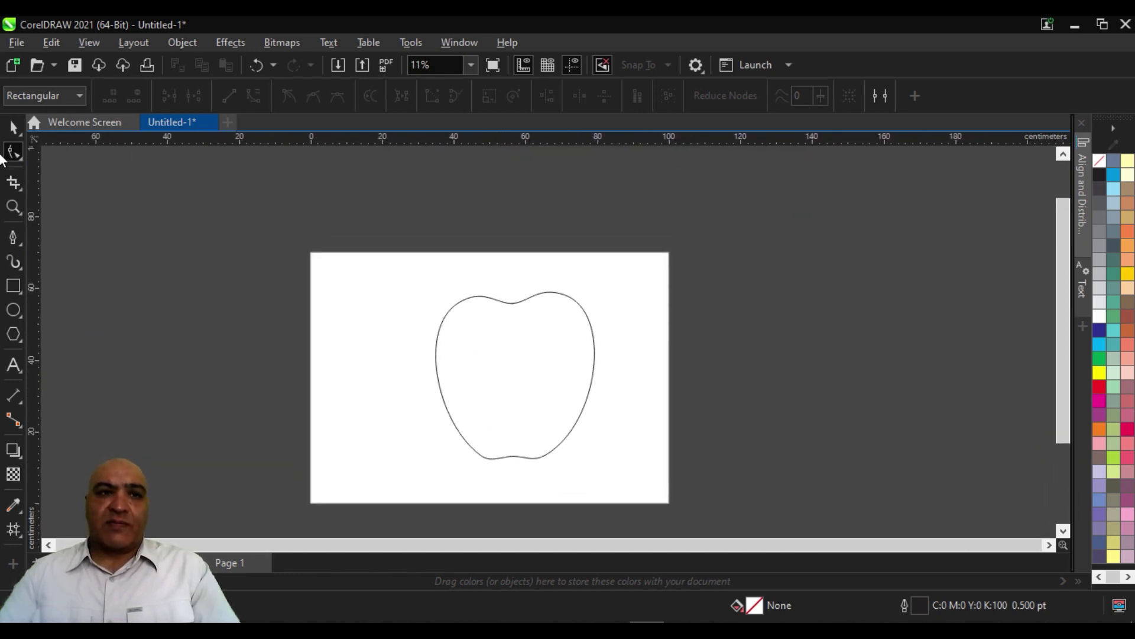
- Shrink the apple outline to about 68% of its size
left_click(13, 126)
left_click(583, 293)
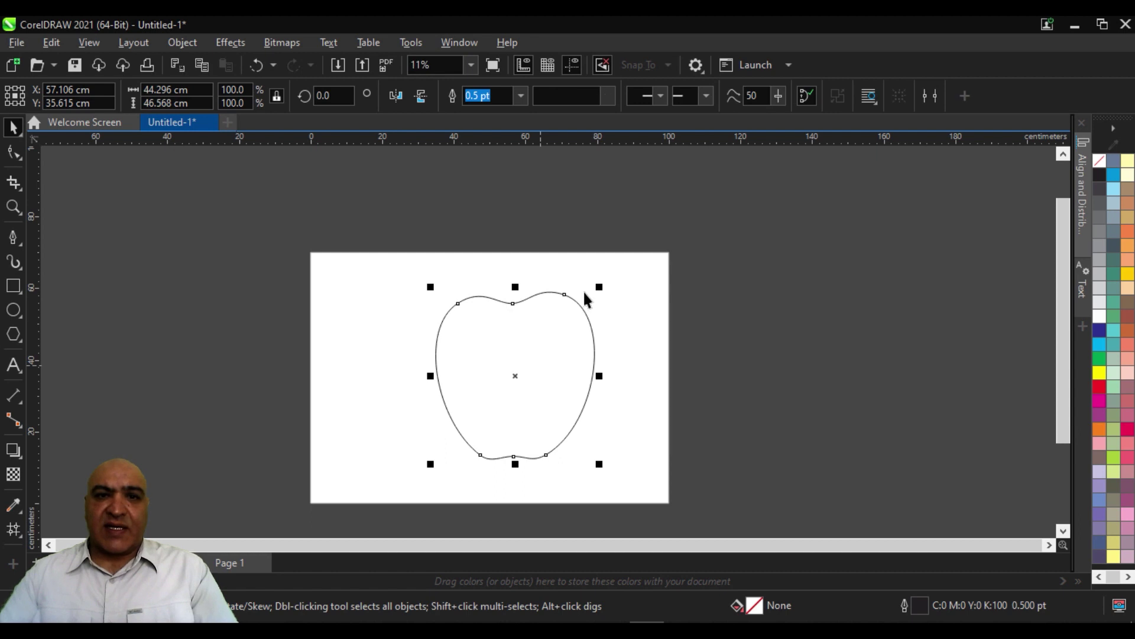
left_click_drag(599, 288, 549, 341)
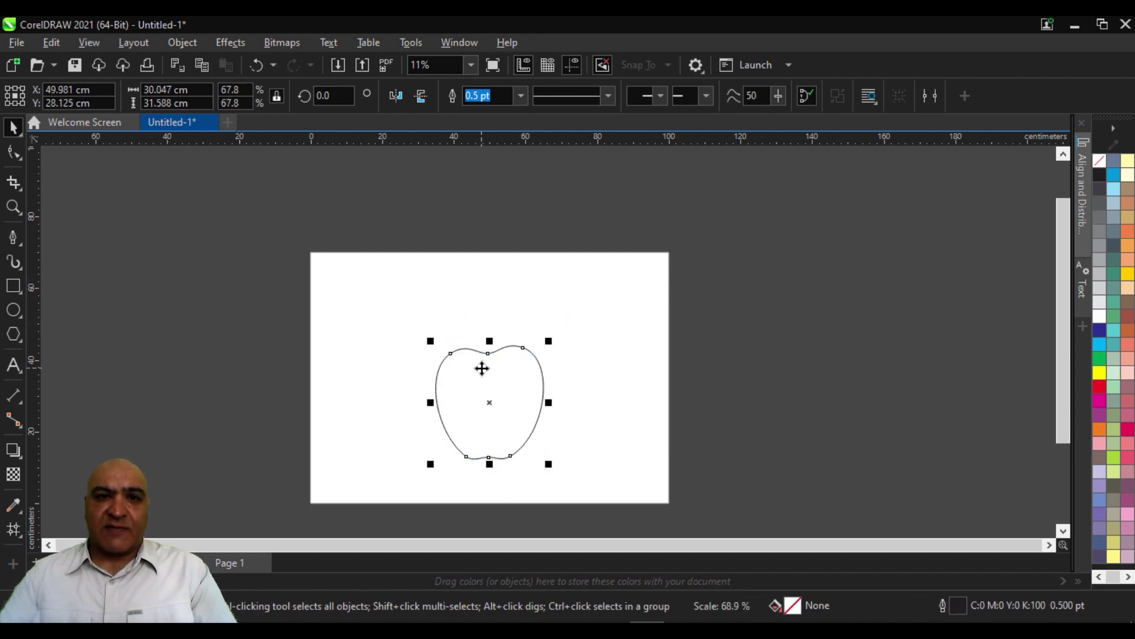
mouse_move(507, 371)
left_mouse_down()
mouse_move(654, 400)
mouse_move(674, 311)
left_mouse_up()
scroll(674, 311, "up", 1)
scroll(675, 337, "up", 1)
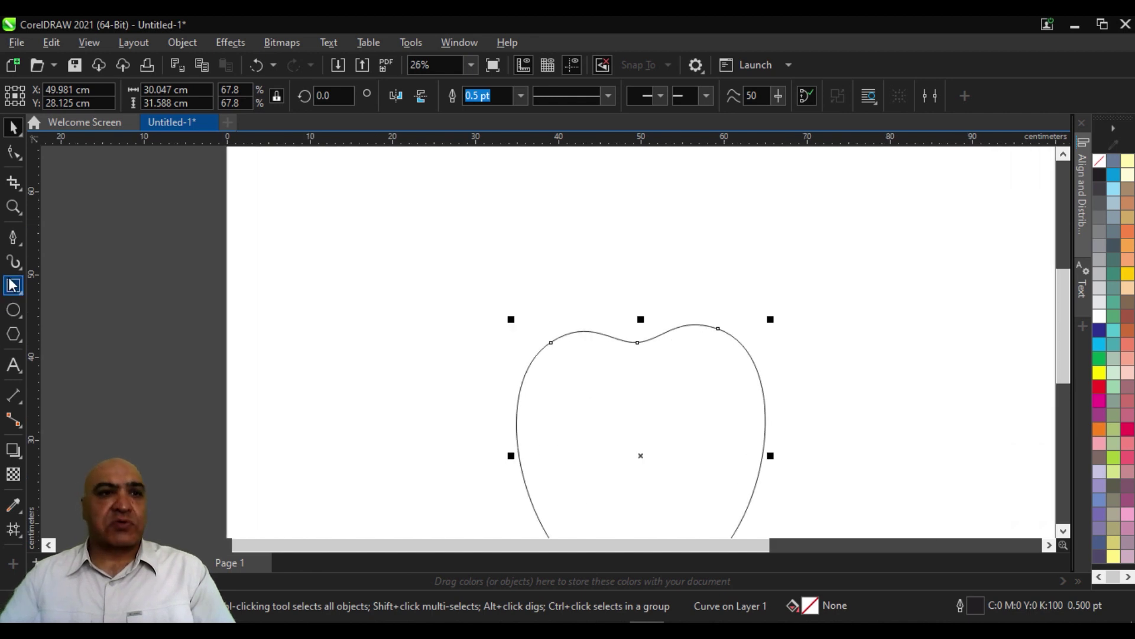
- Draw a tall thin rectangle above the apple for the stem and convert it to curves
left_click(13, 237)
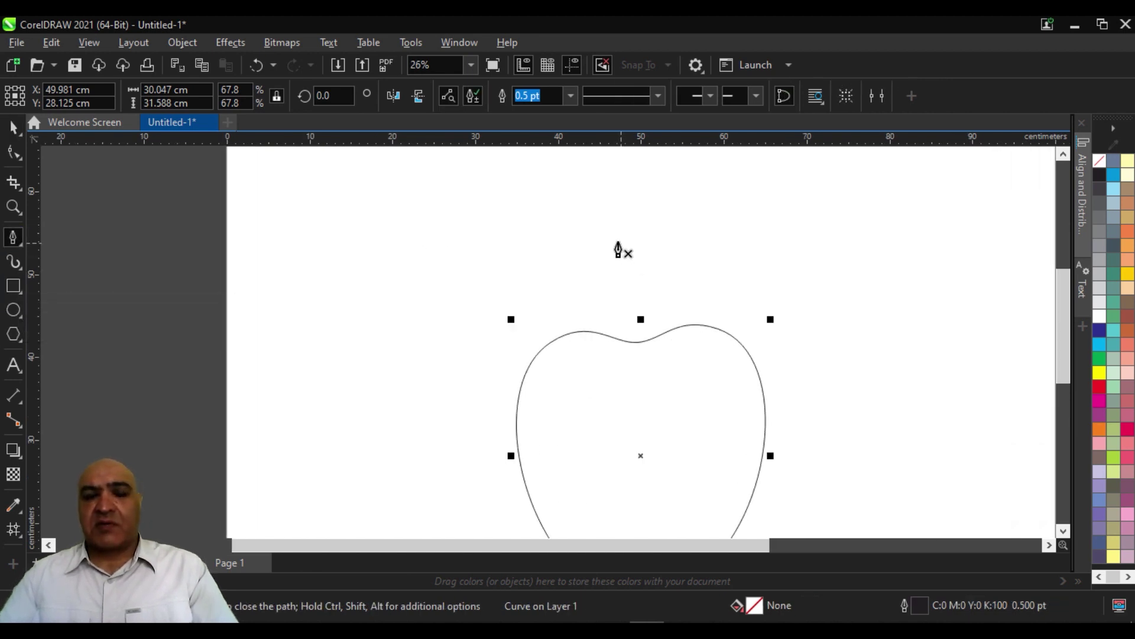
left_click(13, 286)
mouse_move(620, 249)
left_mouse_down()
mouse_move(625, 336)
mouse_move(625, 326)
left_mouse_up()
scroll(588, 271, "up", 2)
left_click(7, 132)
key("ctrl+q")
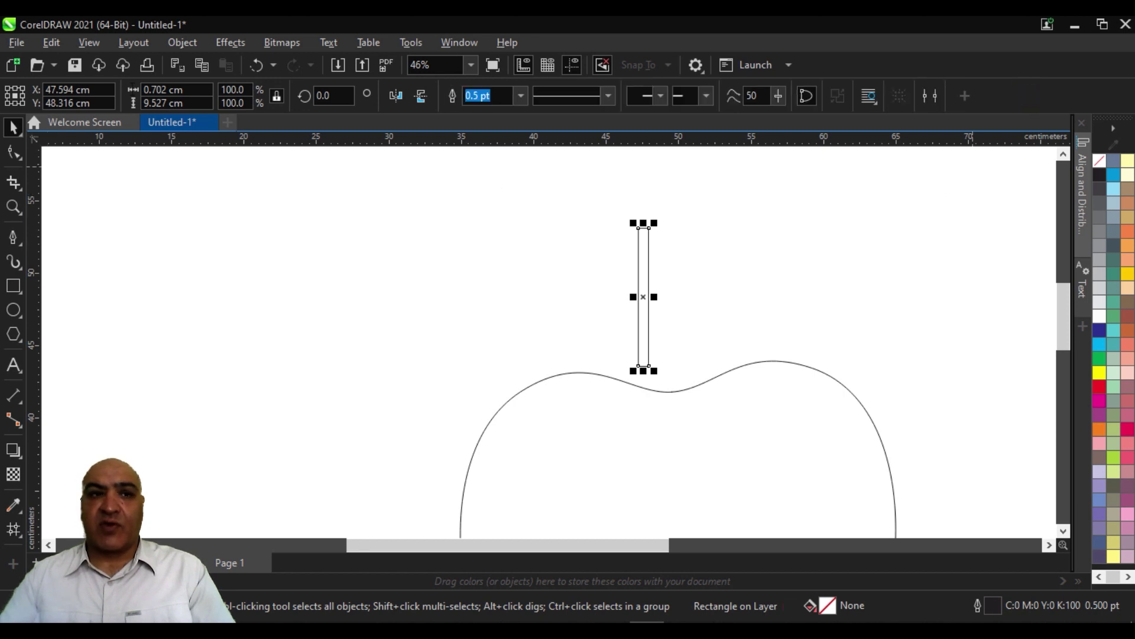
- Slant the stem by moving its bottom-right and top corner nodes
left_click(13, 152)
scroll(653, 410, "up", 2)
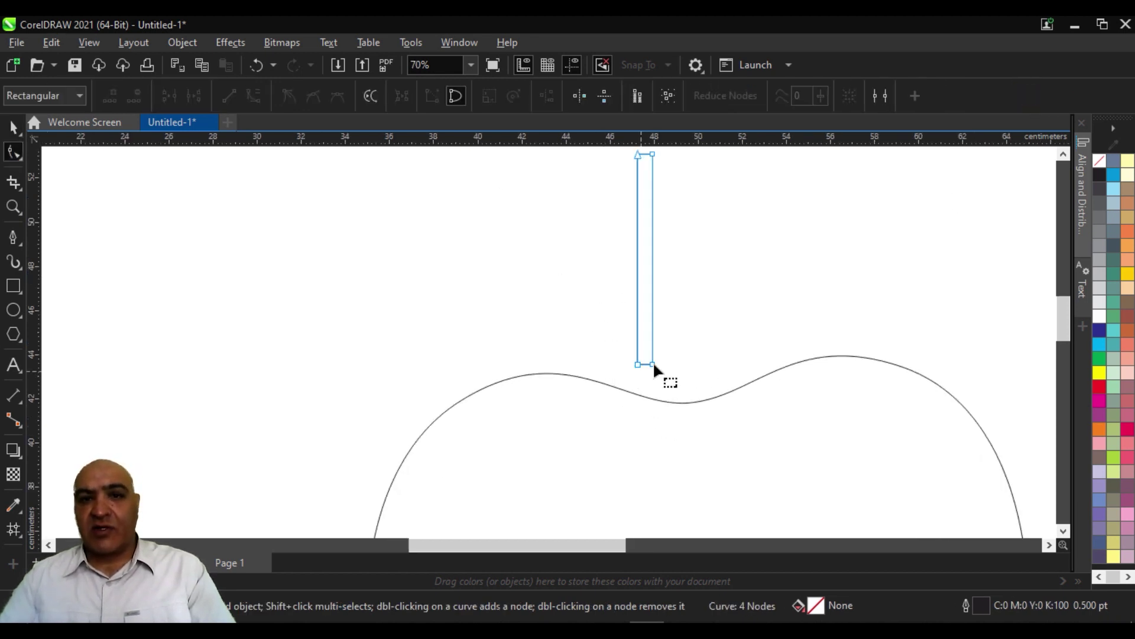
left_click_drag(651, 363, 644, 363)
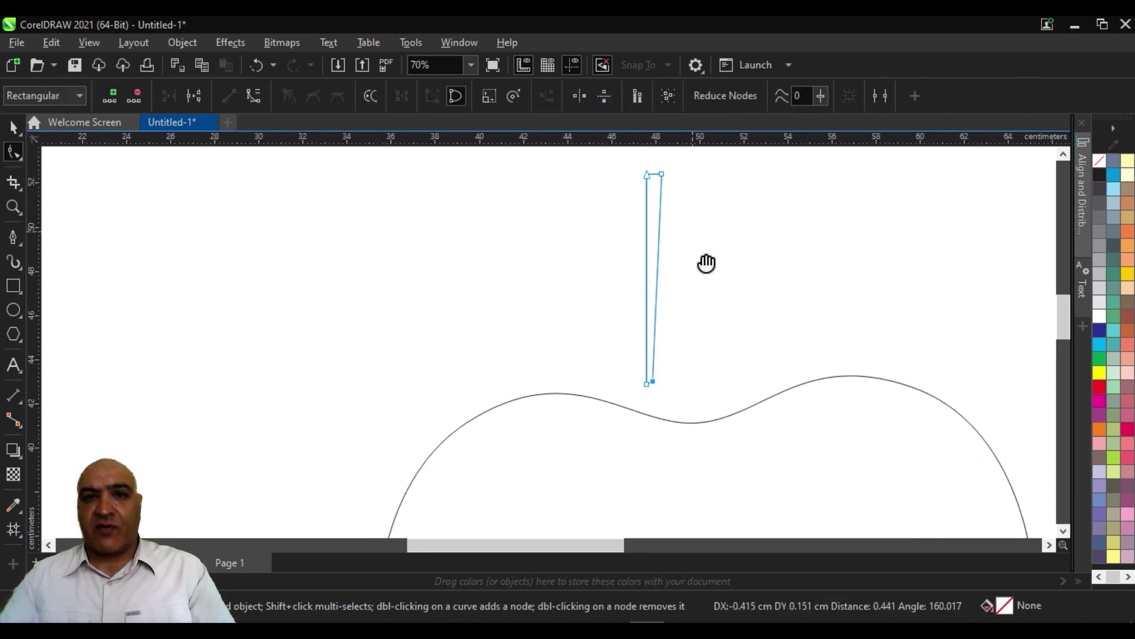
left_click_drag(694, 241, 720, 353)
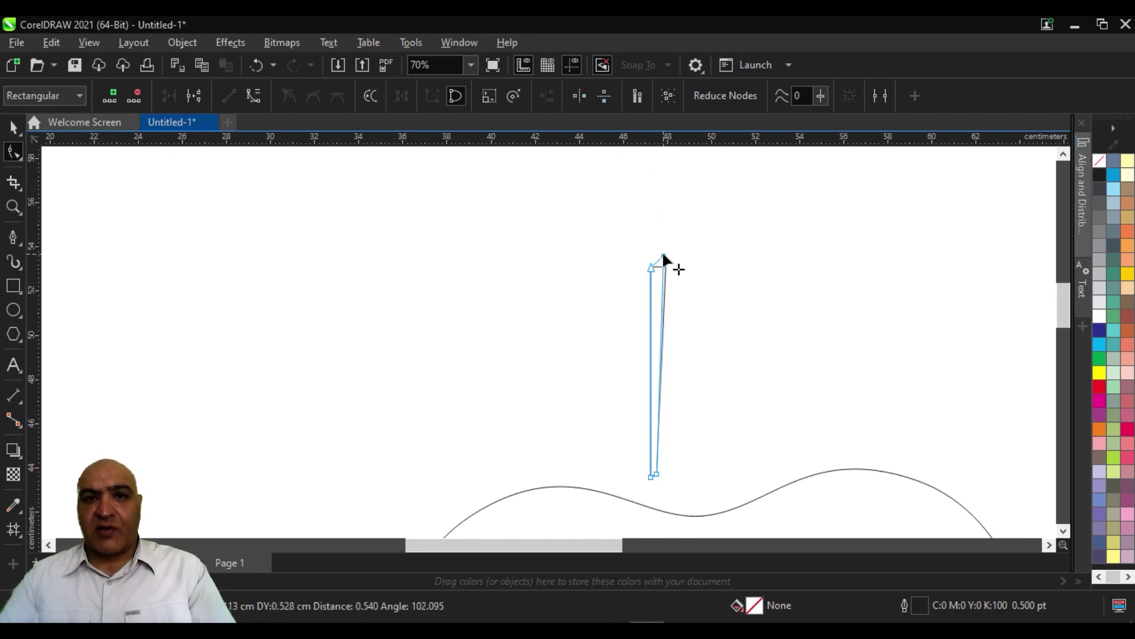
left_click_drag(664, 261, 660, 259)
- Move the finished stem down into the apple's top dip
left_click(503, 292)
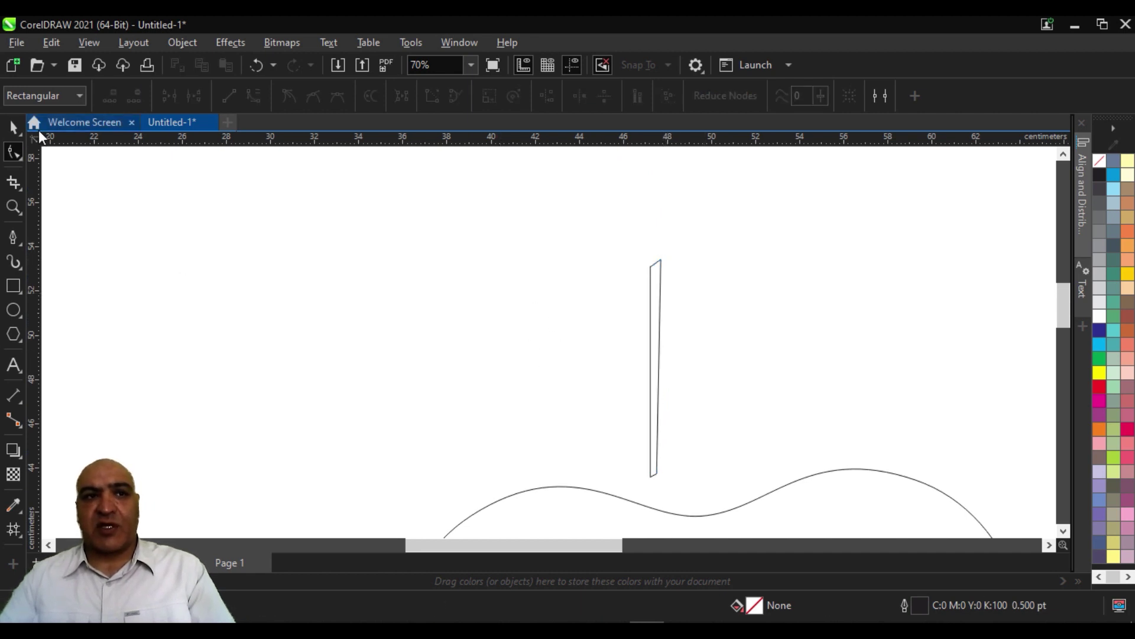
left_click(13, 127)
scroll(675, 399, "down", 2)
left_click_drag(620, 371, 647, 401)
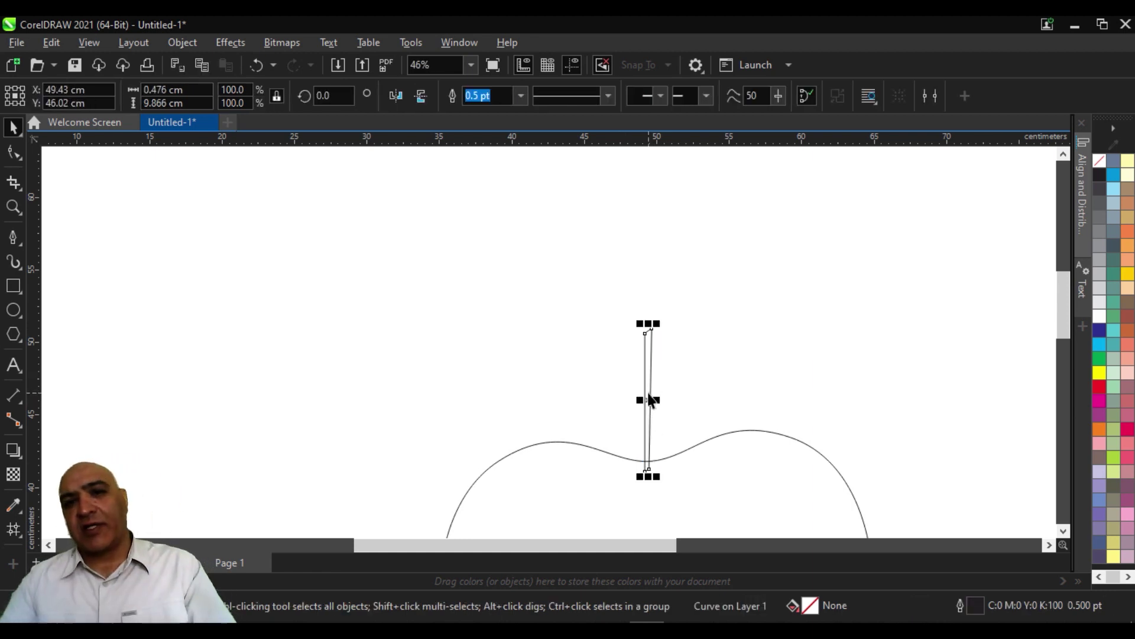
- Draw a square above the apple's right side and convert it to curves
left_click(13, 286)
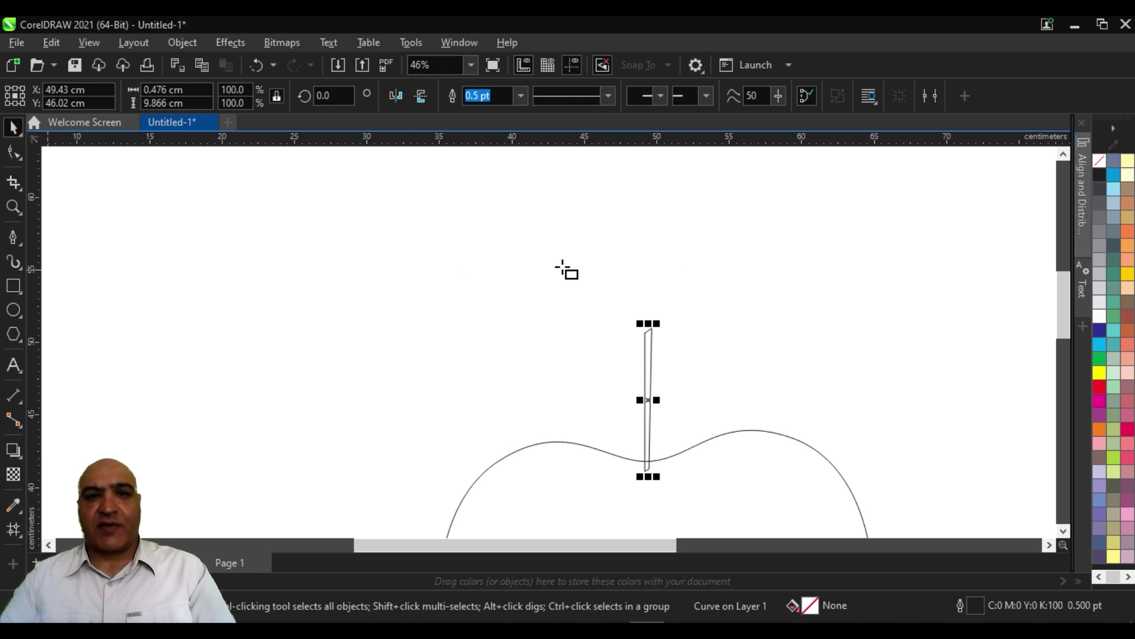
mouse_move(749, 208)
left_mouse_down()
mouse_move(840, 317)
mouse_move(899, 356)
left_mouse_up()
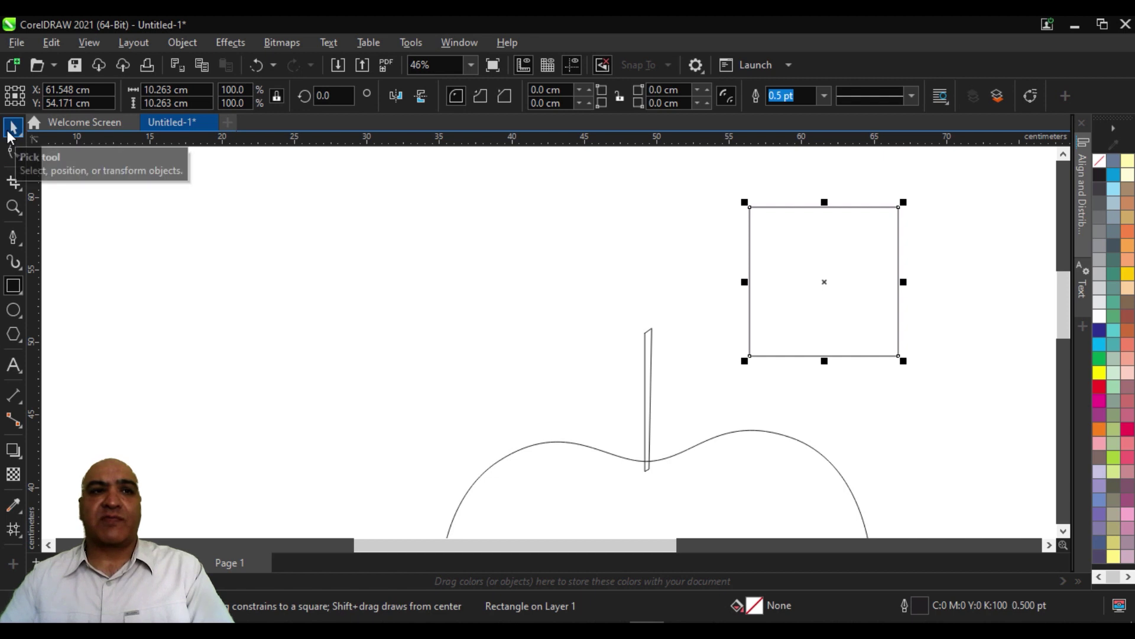
left_click(13, 127)
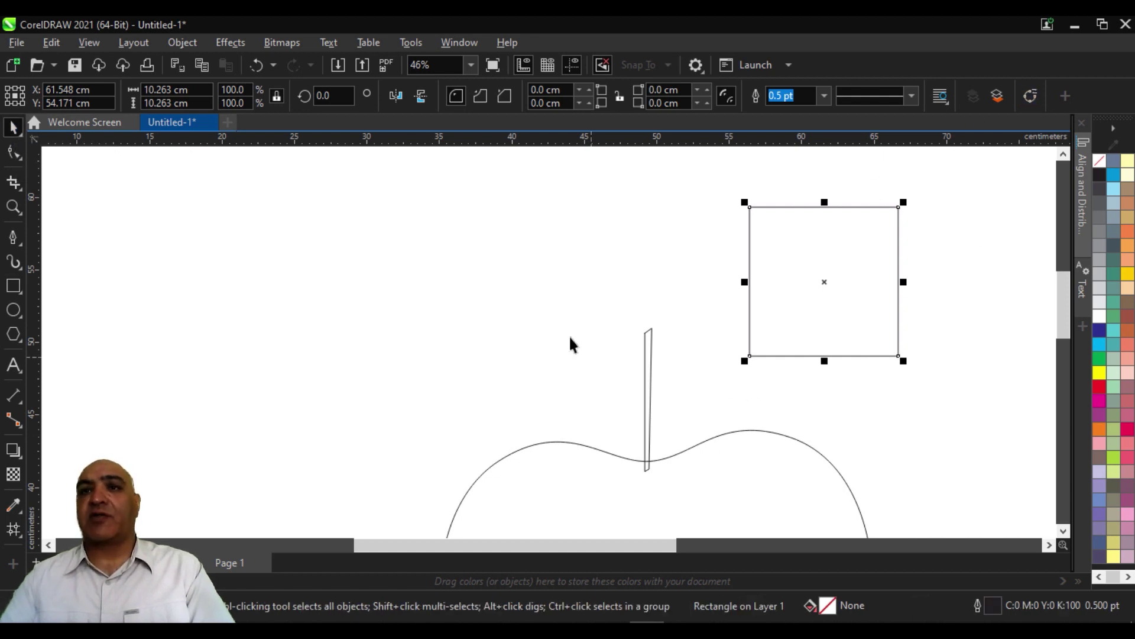
key("ctrl+q")
- Delete two of the square's corner nodes, leaving two nodes
left_click(8, 155)
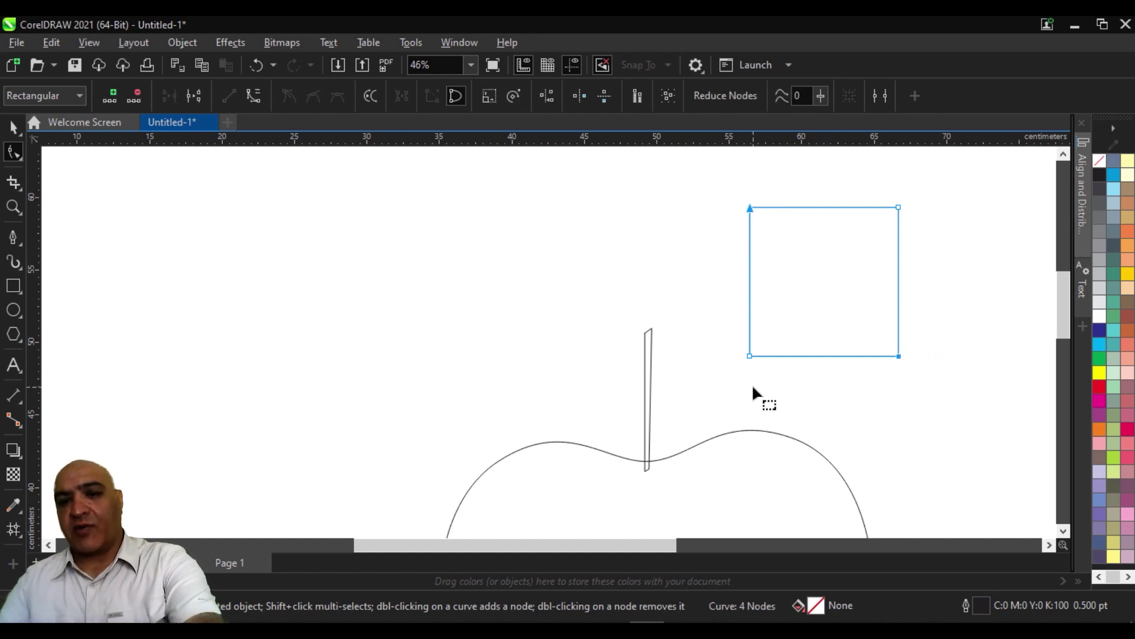
key("Delete")
key("ctrl+z")
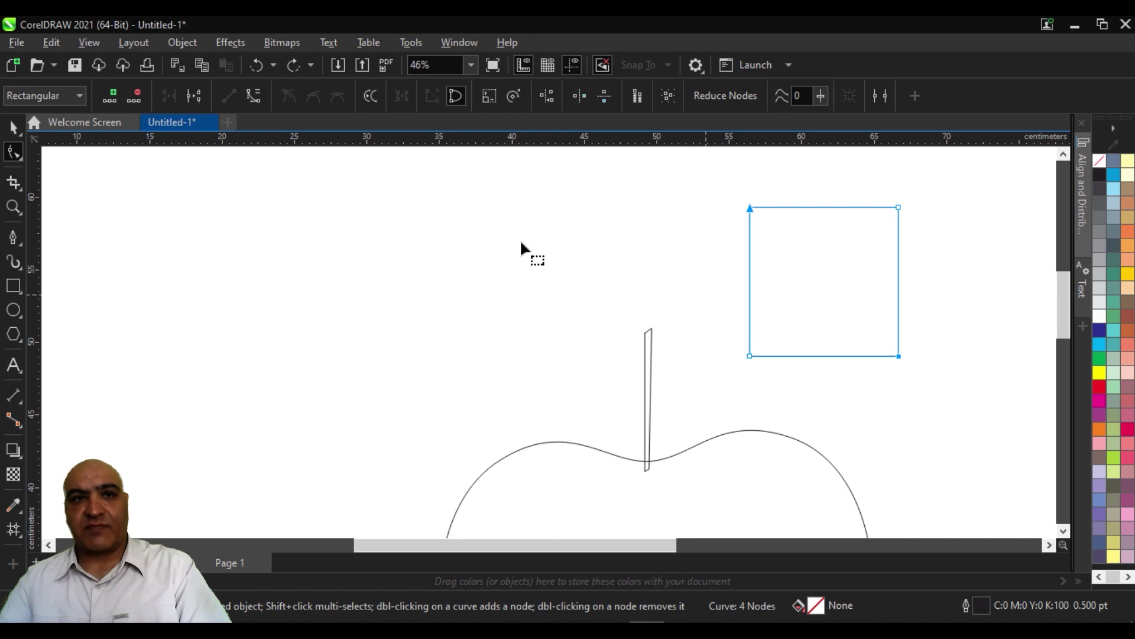
key("Escape")
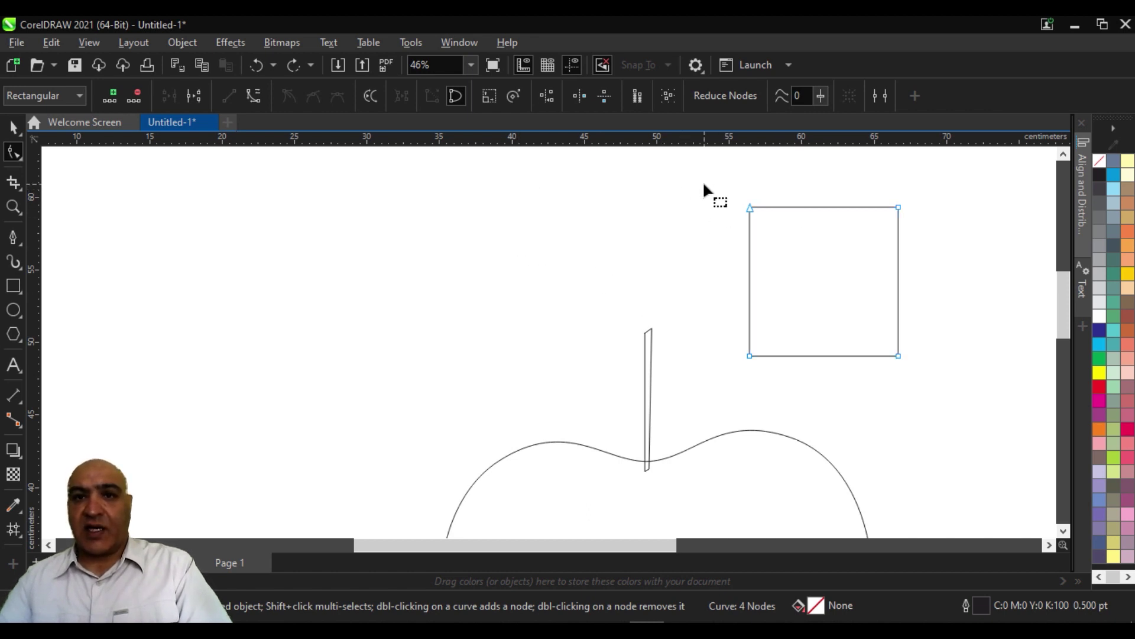
left_click(833, 313)
left_click_drag(686, 181, 914, 367)
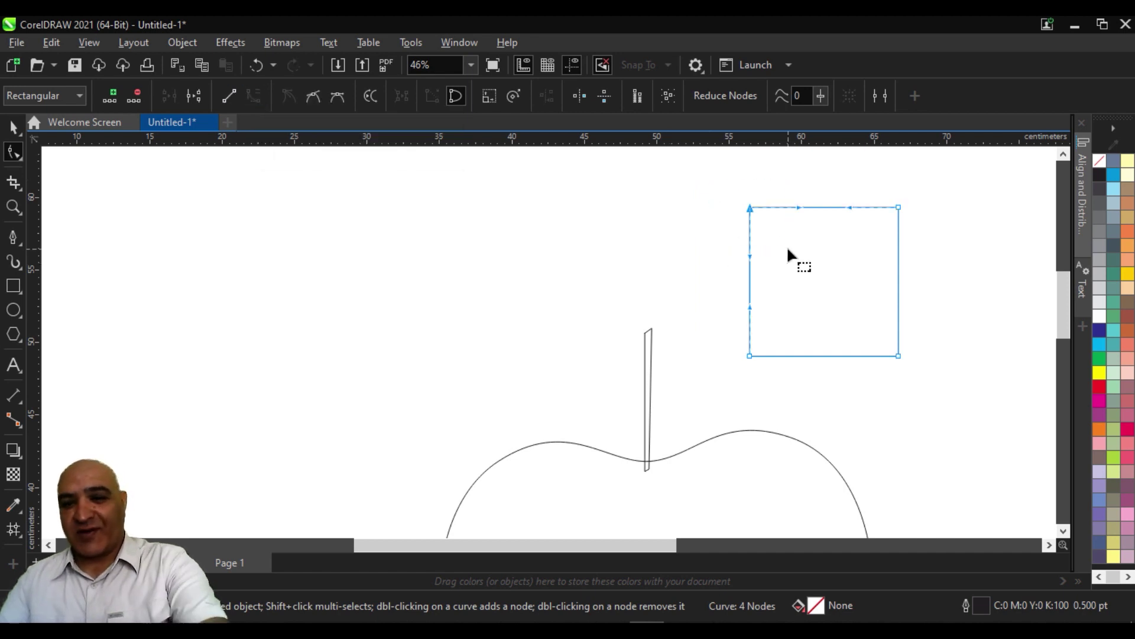
key("Delete")
key("Delete")
- Drag the control handles to bend the shape into a pointed leaf
mouse_move(912, 377)
left_mouse_down()
mouse_move(871, 382)
mouse_move(889, 278)
left_mouse_up()
left_click(899, 206)
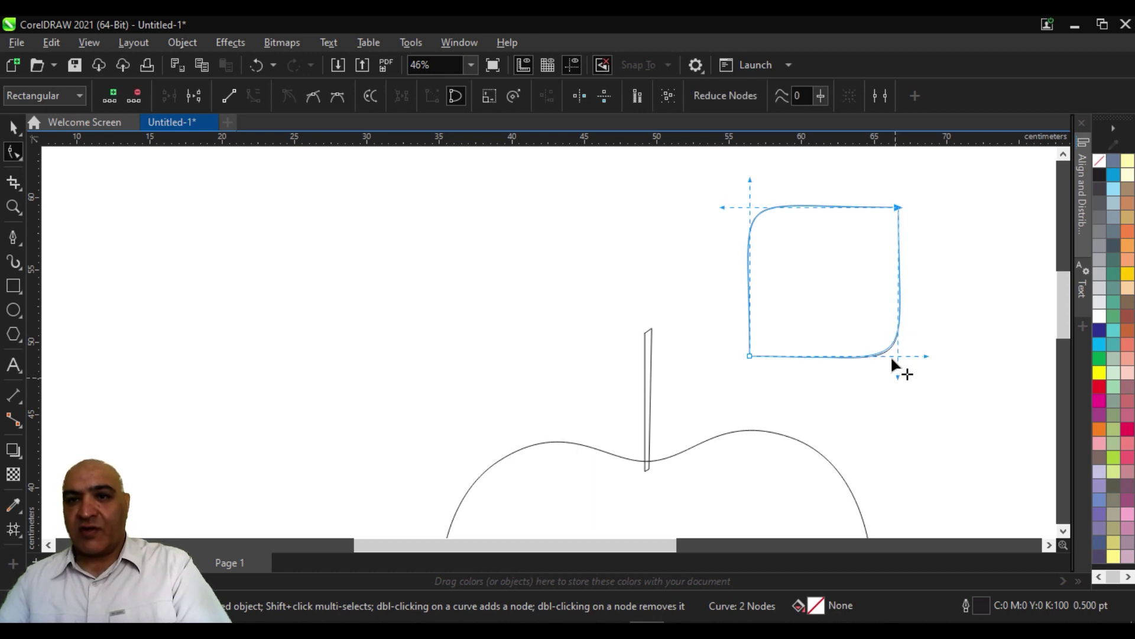
left_click_drag(924, 355, 889, 355)
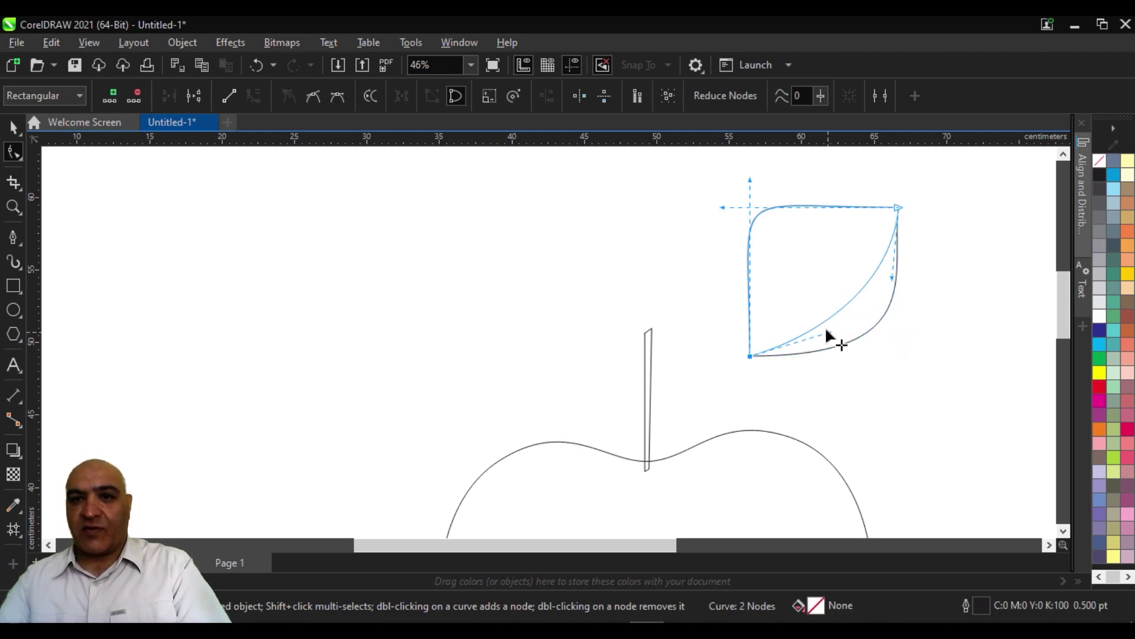
left_click_drag(888, 275, 862, 273)
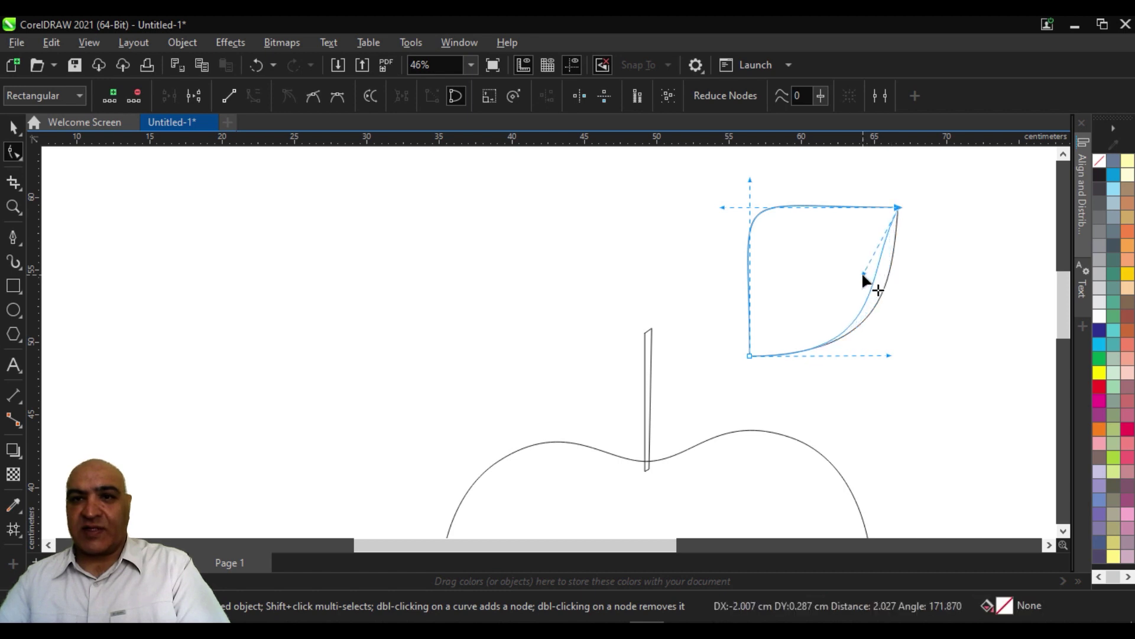
left_click_drag(889, 356, 910, 366)
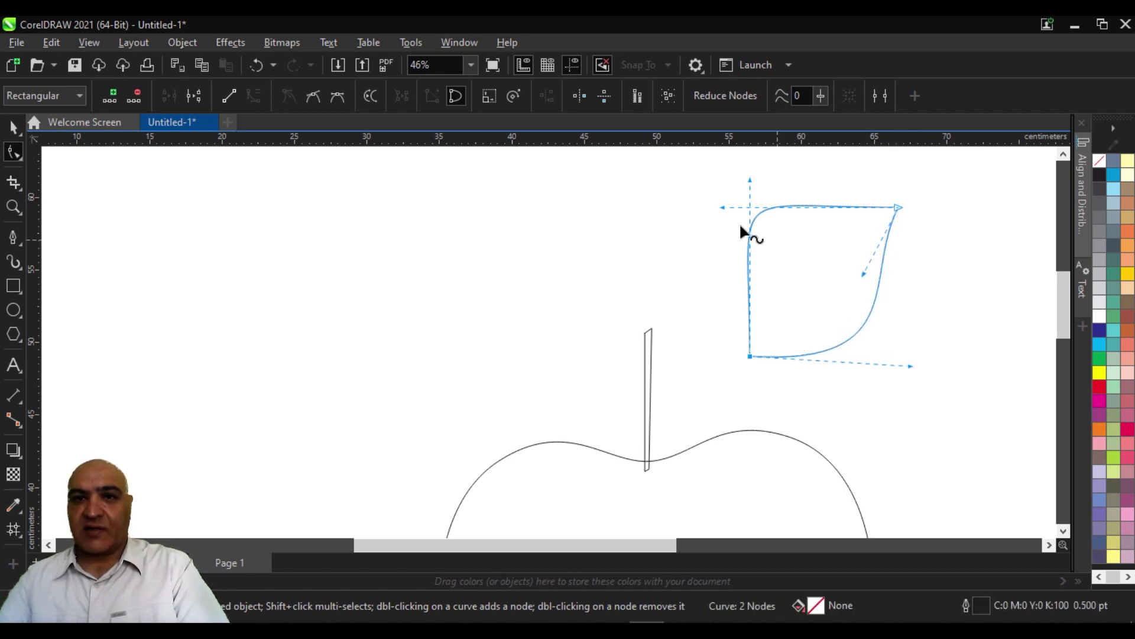
left_click_drag(724, 207, 819, 274)
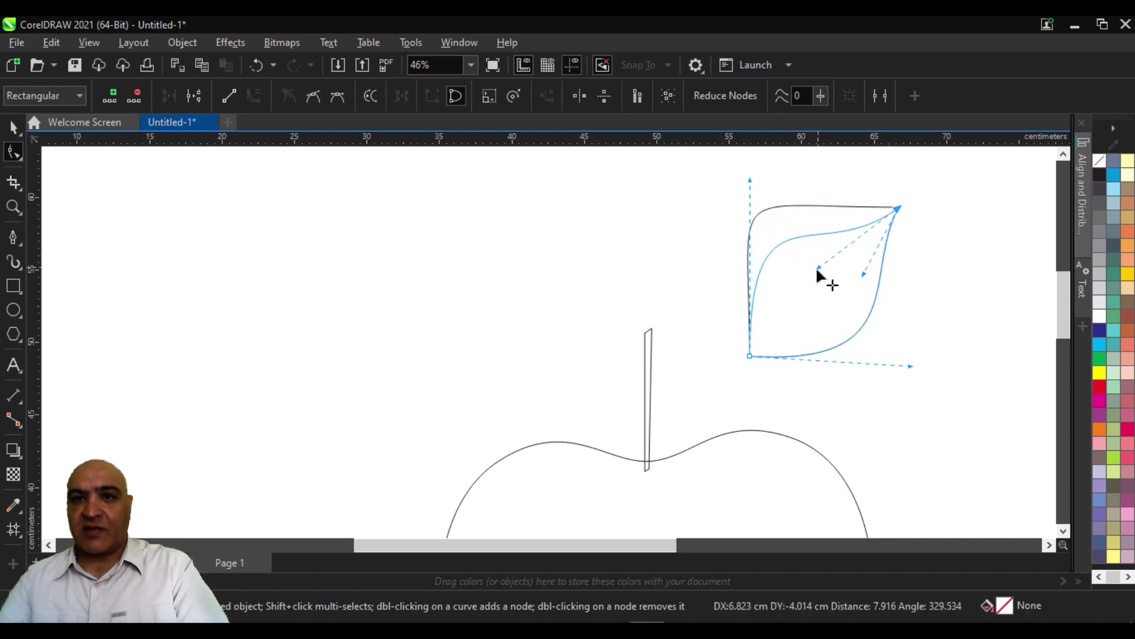
mouse_move(749, 177)
left_mouse_down()
mouse_move(728, 234)
mouse_move(711, 239)
left_mouse_up()
left_click(814, 390)
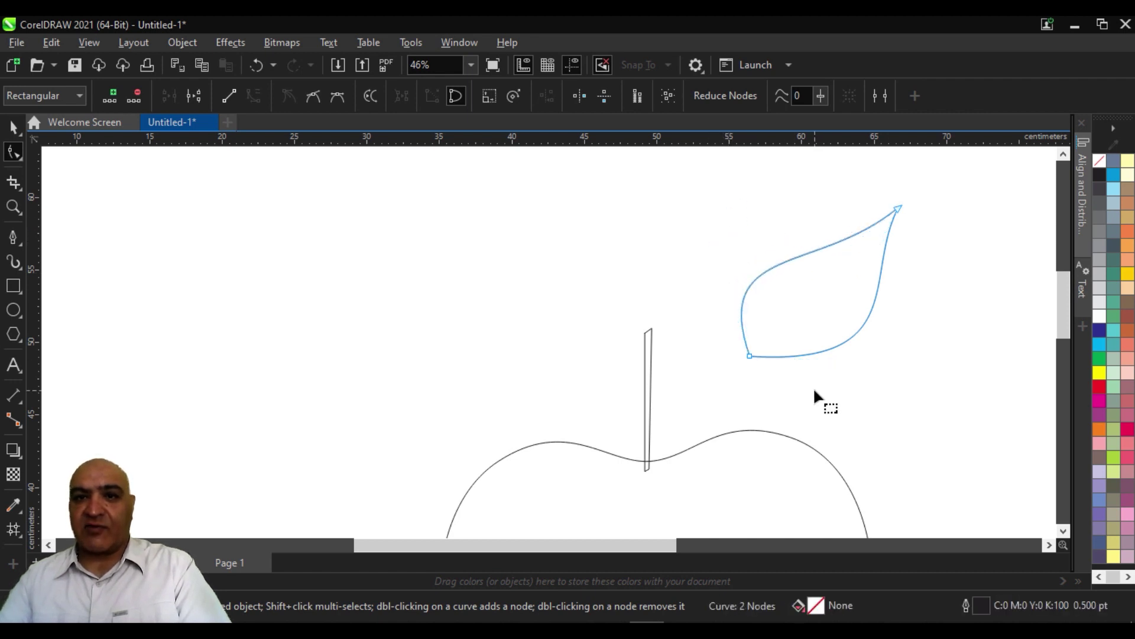
- Refine the leaf's bottom, left and upper curves
left_click(823, 350)
left_click(749, 356)
left_click_drag(911, 367, 903, 390)
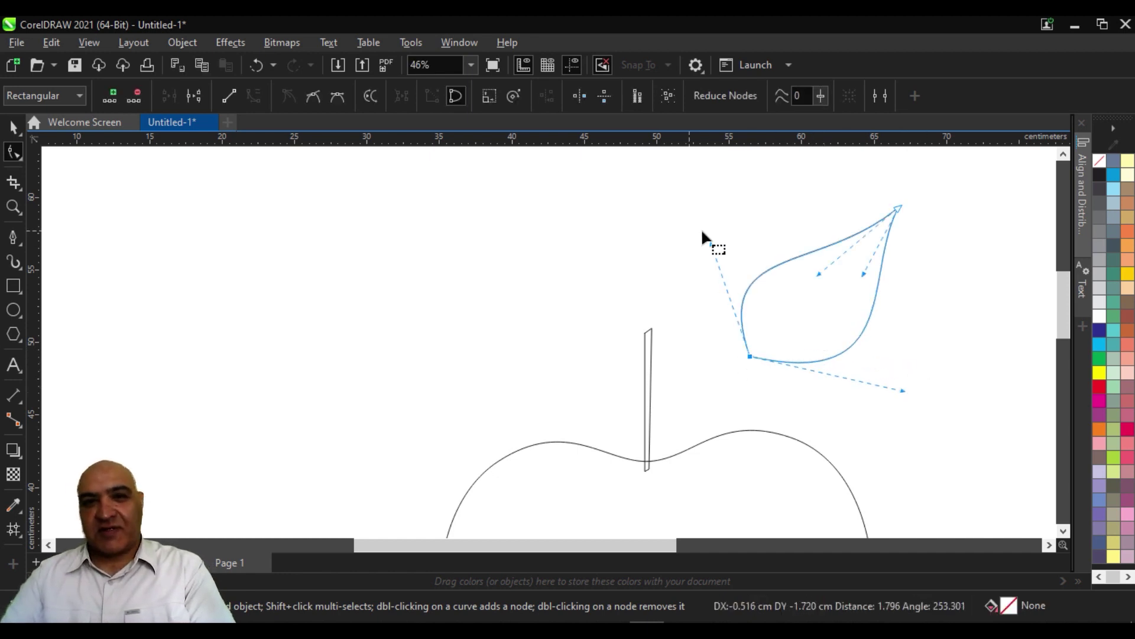
left_click_drag(710, 240, 725, 231)
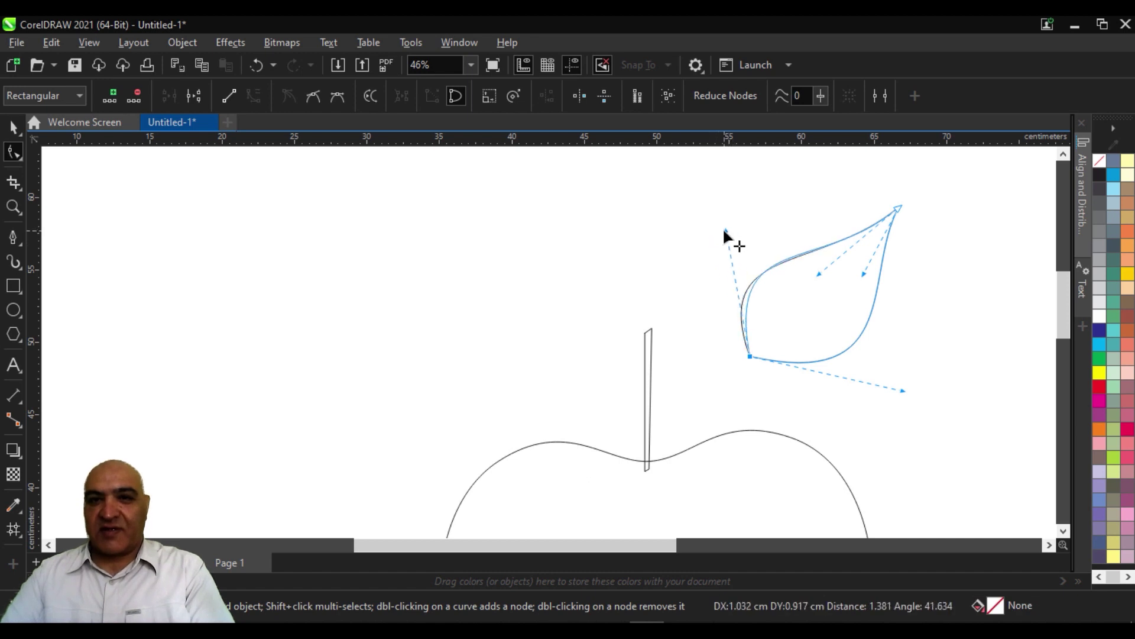
left_click_drag(819, 273, 856, 282)
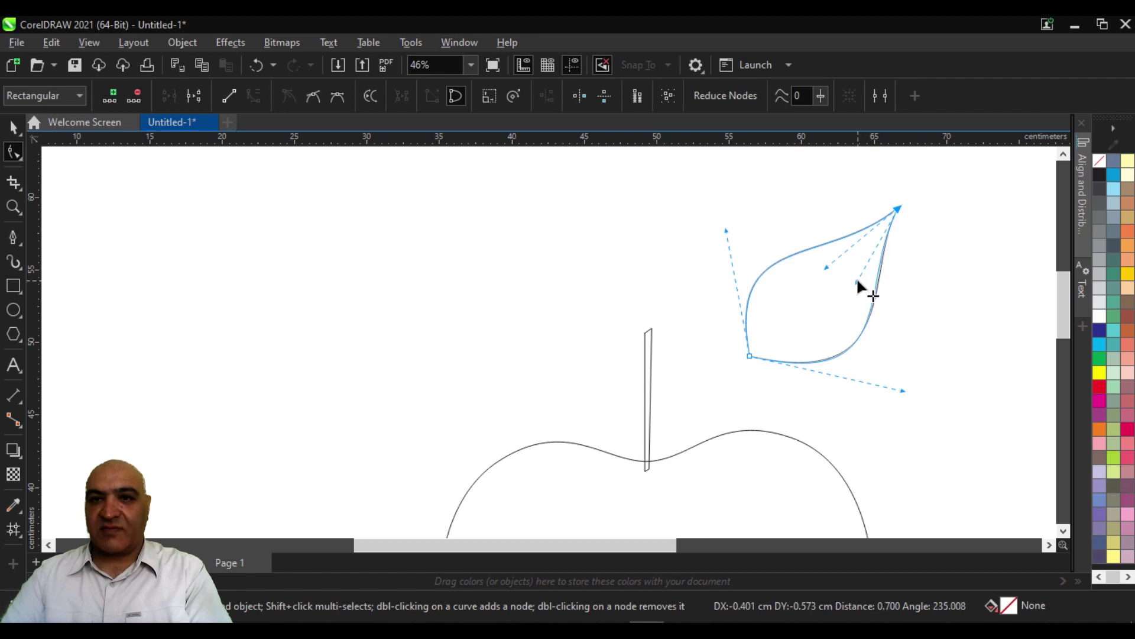
left_click(860, 365)
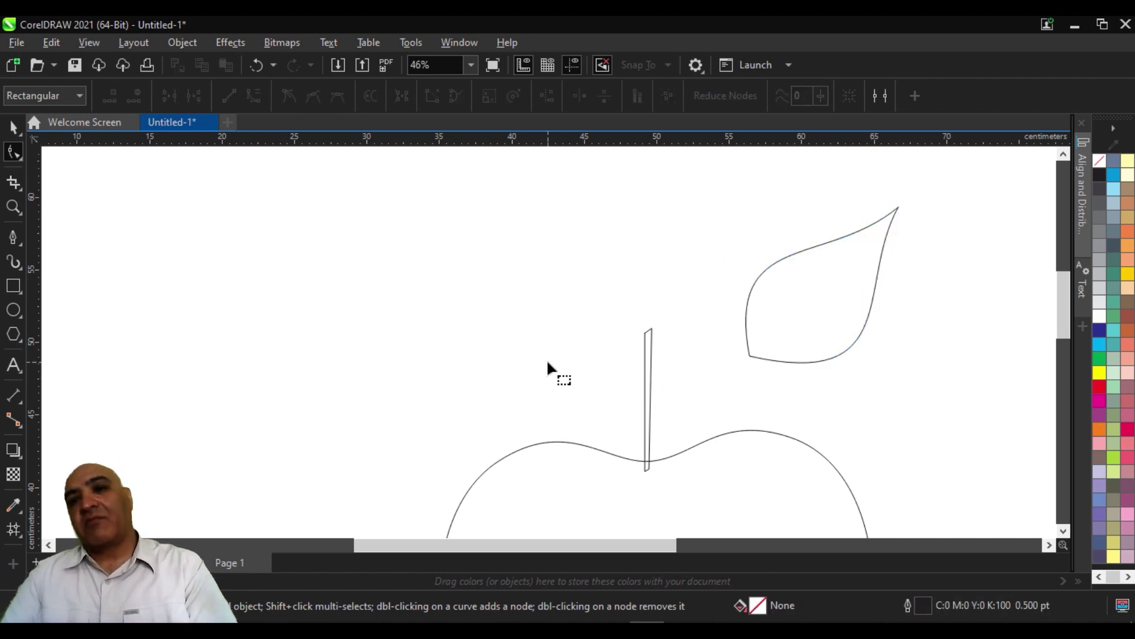
- Draw a curved central vein diagonally across the leaf with the Pen tool
left_click(11, 239)
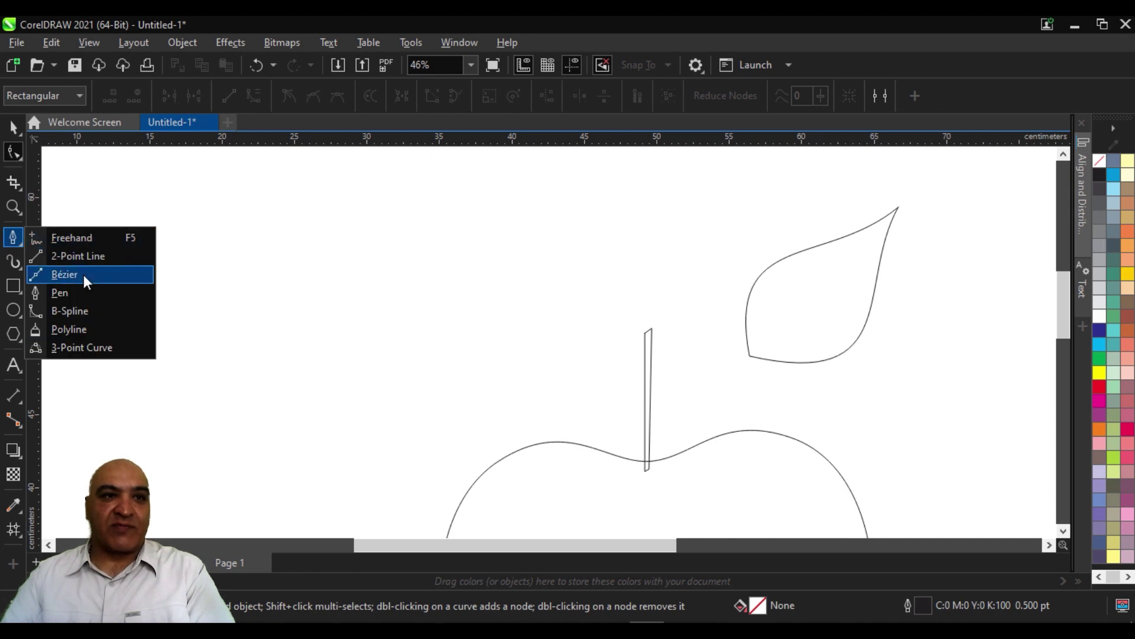
left_click(74, 295)
left_click(868, 244)
left_click_drag(816, 314, 744, 352)
double_click(731, 368)
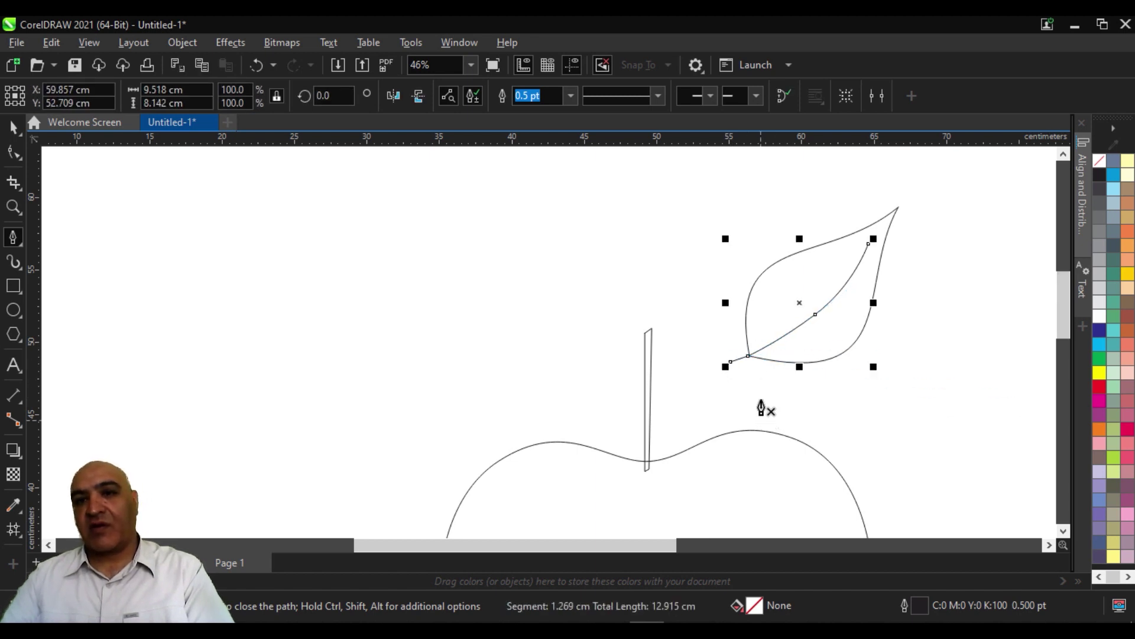
- Draw a curved side vein running along the leaf's lower edge
left_click(789, 271)
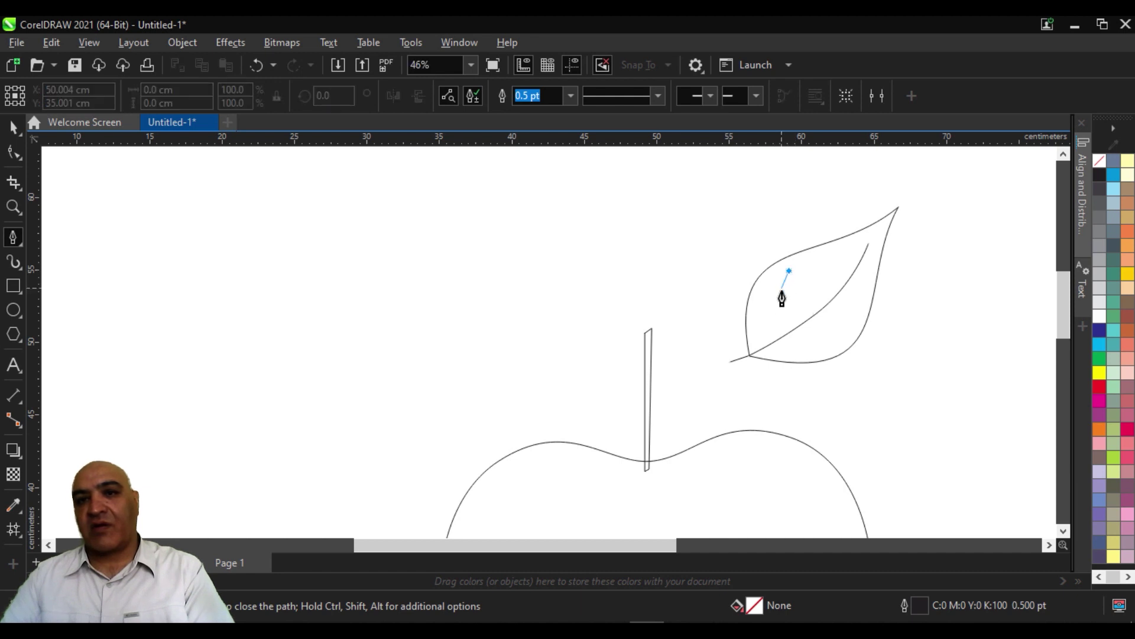
left_click_drag(763, 310, 767, 348)
left_click(767, 344)
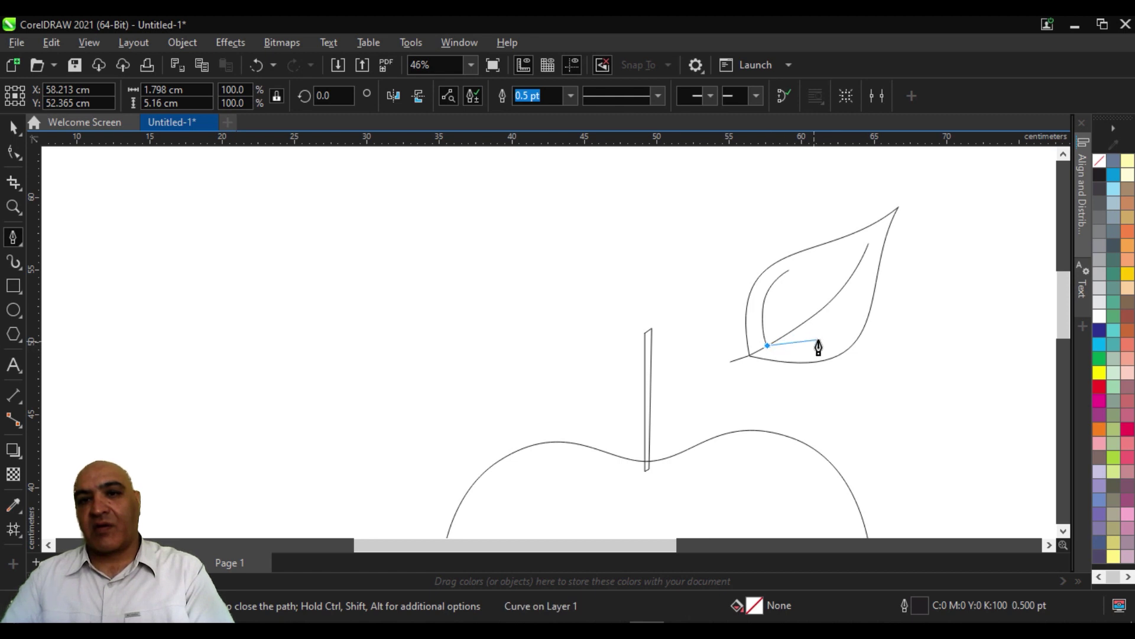
left_click_drag(818, 340, 847, 327)
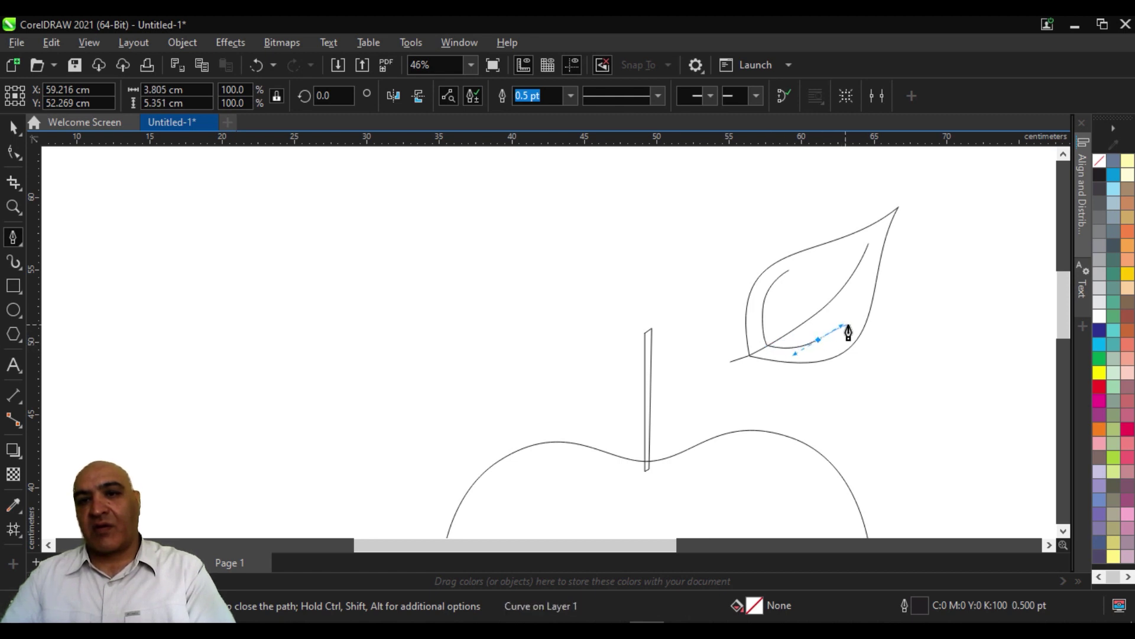
double_click(851, 320)
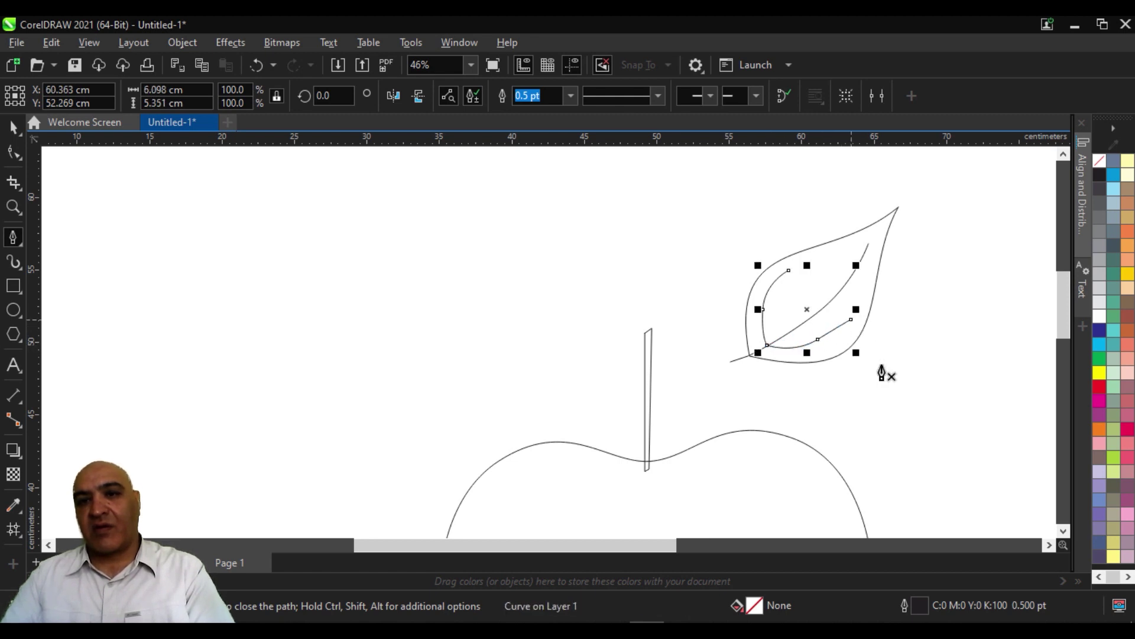
- Remove an extra vein node and snap the side vein's corner onto the central vein
left_click(13, 153)
scroll(768, 350, "up", 1)
scroll(822, 349, "up", 1)
double_click(837, 323)
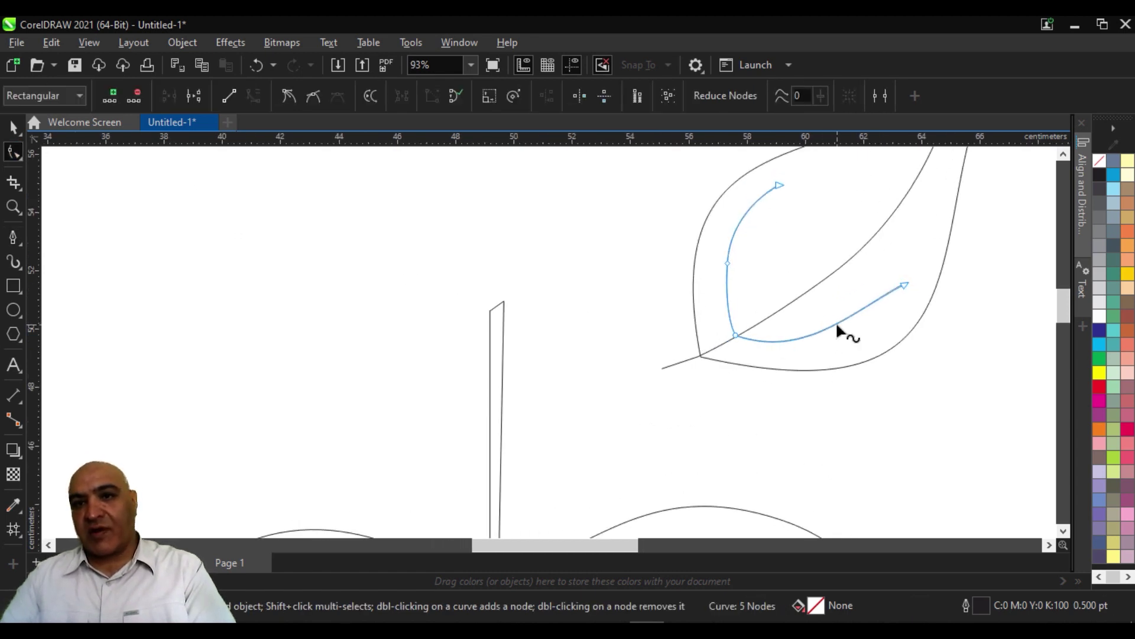
left_click_drag(853, 312, 898, 311)
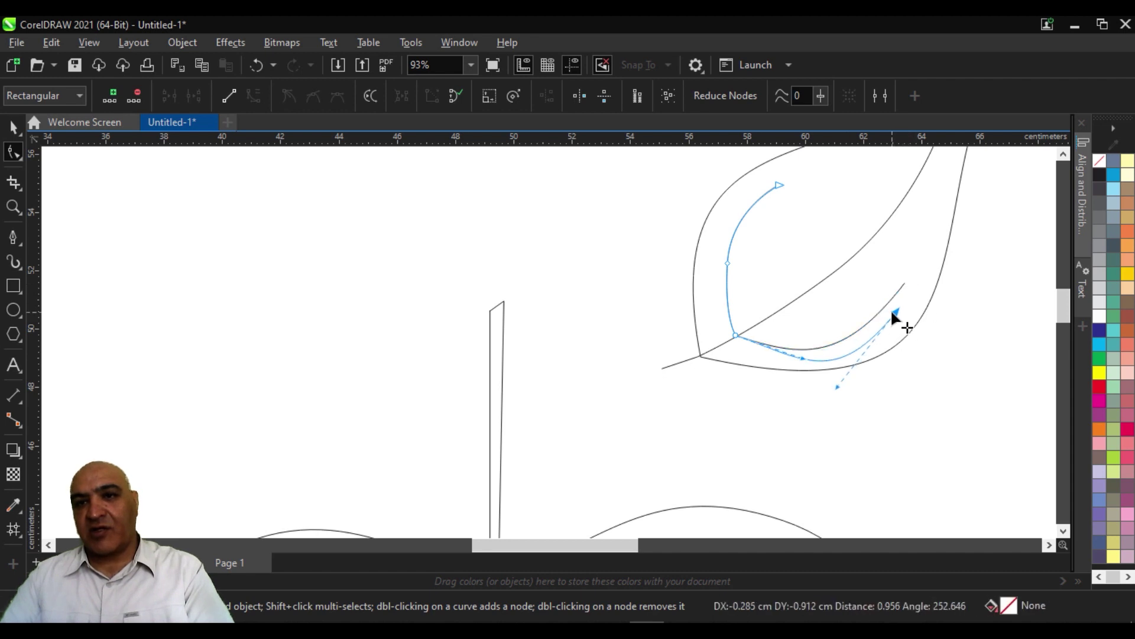
left_click_drag(846, 383, 808, 362)
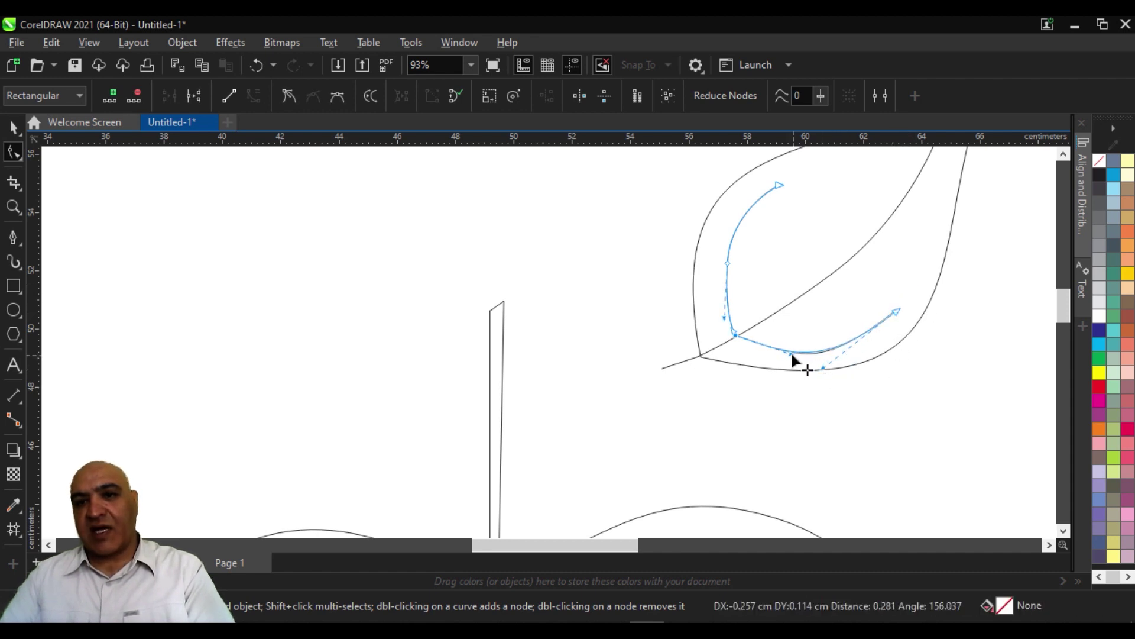
left_click(733, 334)
left_click_drag(733, 335, 730, 334)
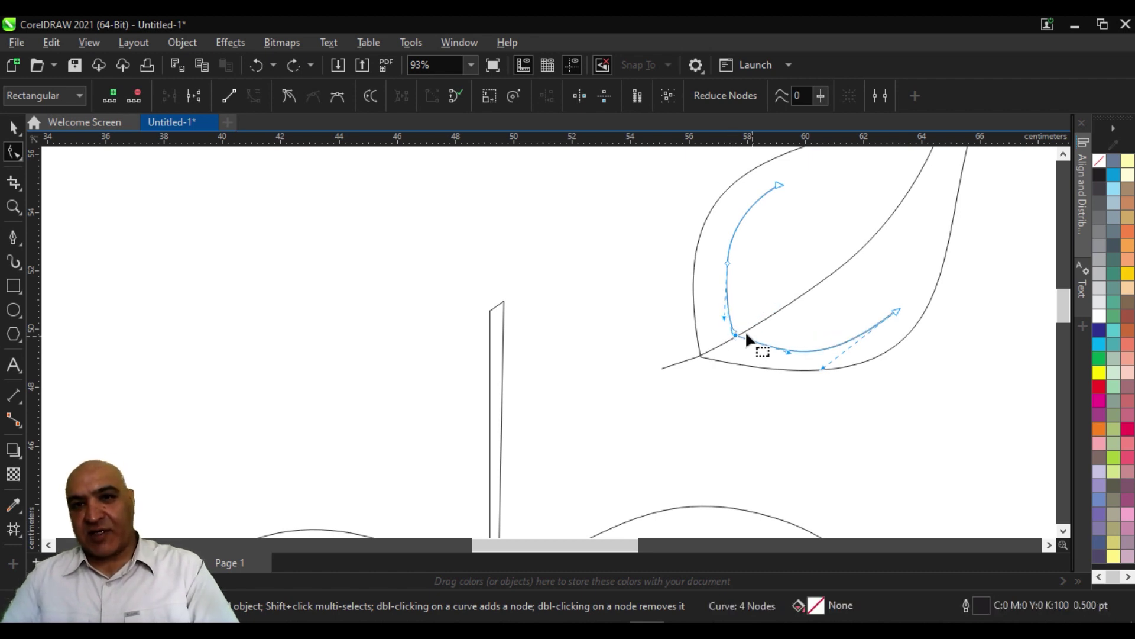
scroll(745, 337, "up", 2)
scroll(740, 349, "up", 2)
scroll(743, 341, "up", 1)
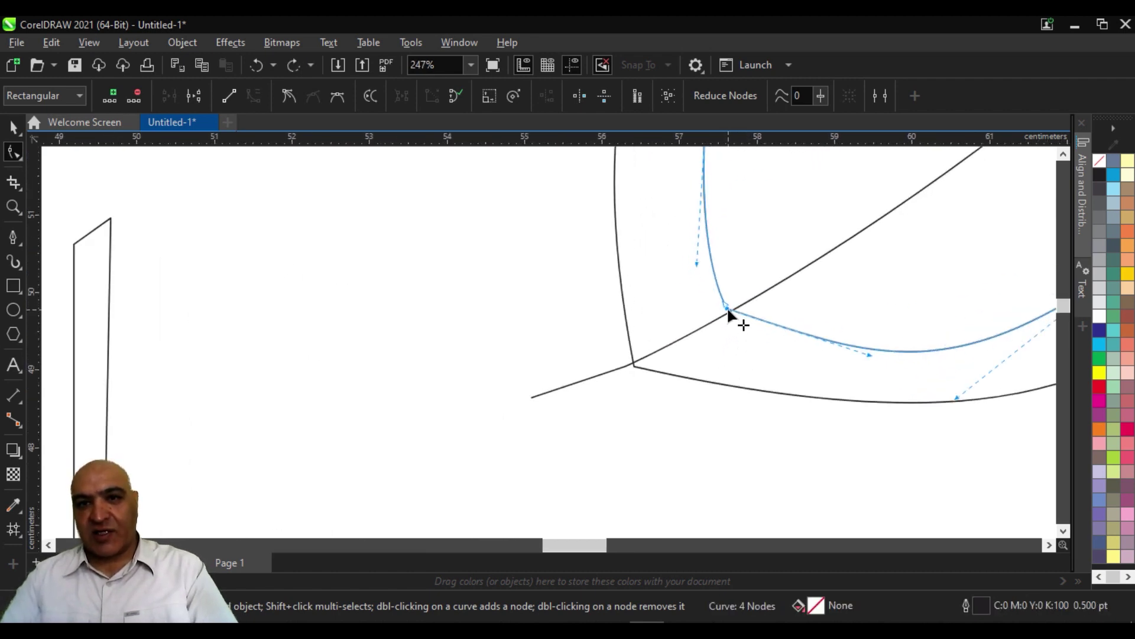
left_click_drag(727, 307, 728, 315)
- Trim the midrib by moving its end node to the leaf base and deleting the leftover node
left_click(539, 394)
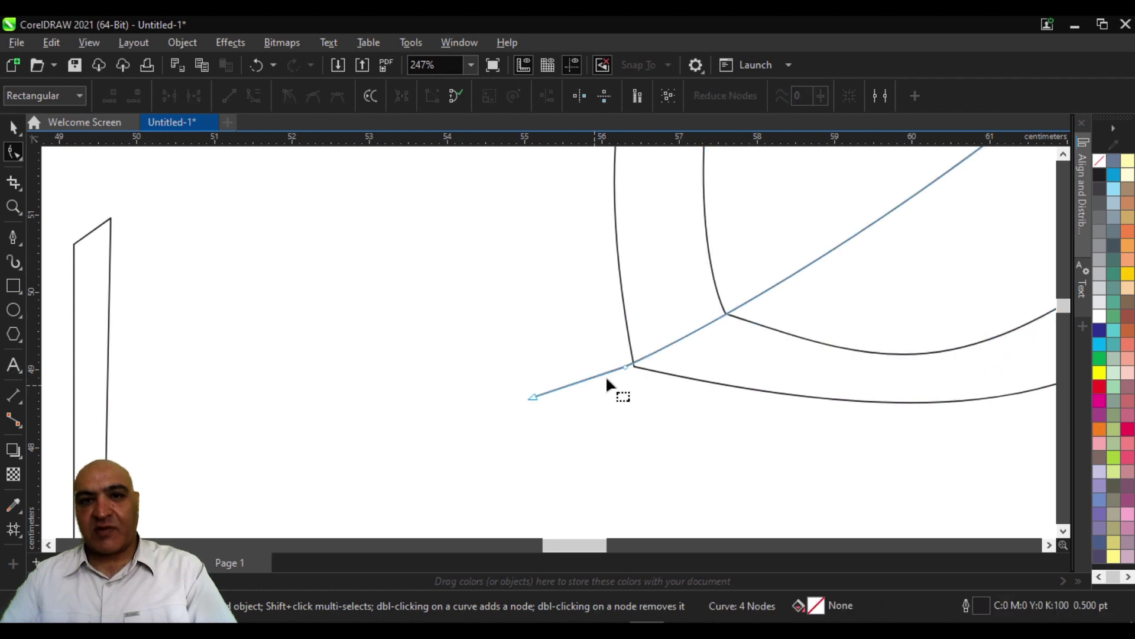
left_click_drag(625, 367, 633, 366)
left_click(533, 397)
key("Delete")
scroll(706, 408, "down", 4)
scroll(686, 411, "down", 1)
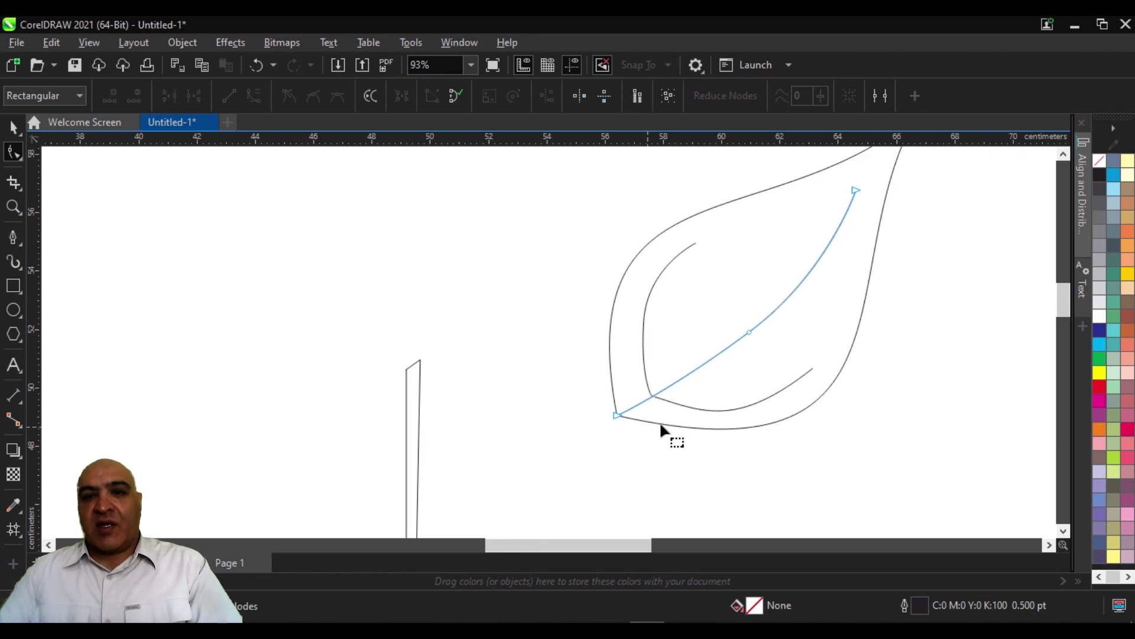
- Move the inner vein's end onto the midrib, reshape its lower segment and remove its upper end
left_click(794, 384)
left_click_drag(812, 371, 791, 392)
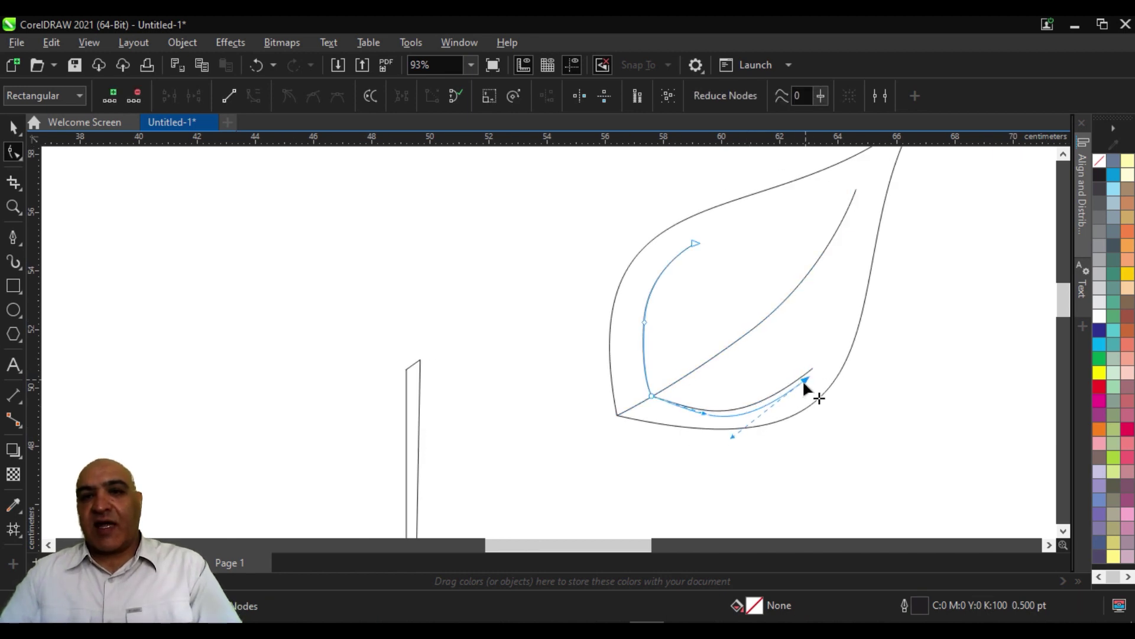
left_click_drag(717, 448, 721, 414)
left_click_drag(790, 392, 725, 419)
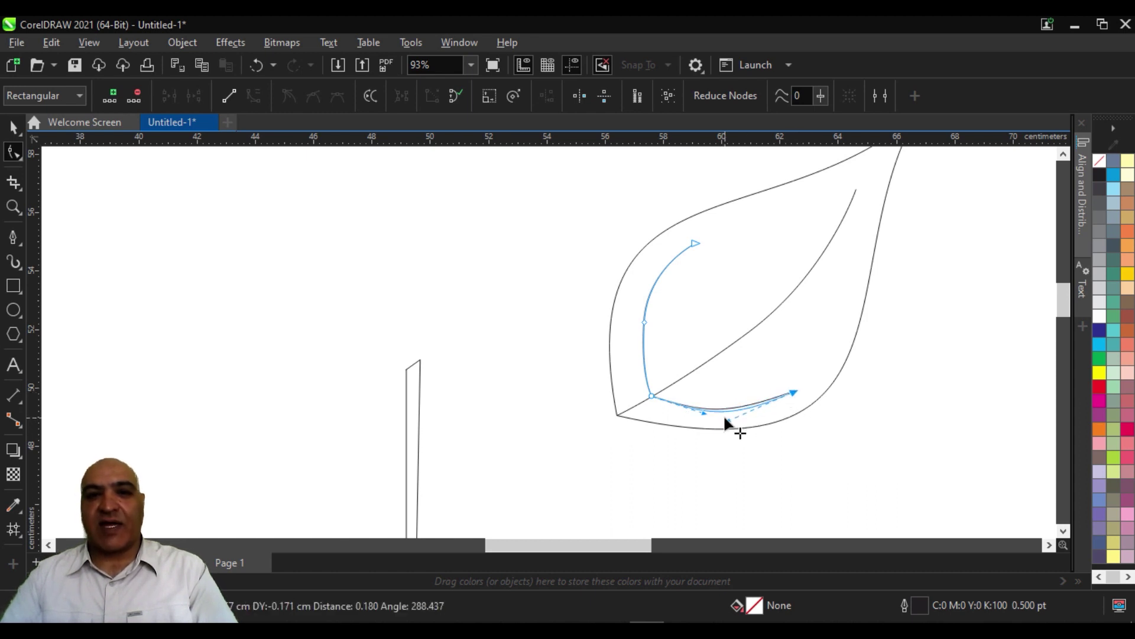
left_click_drag(695, 244, 658, 261)
key("Delete")
- Bend the inner vein's upper arm to the left and finish node editing
left_click_drag(644, 322, 643, 287)
key("Delete")
key("ctrl+z")
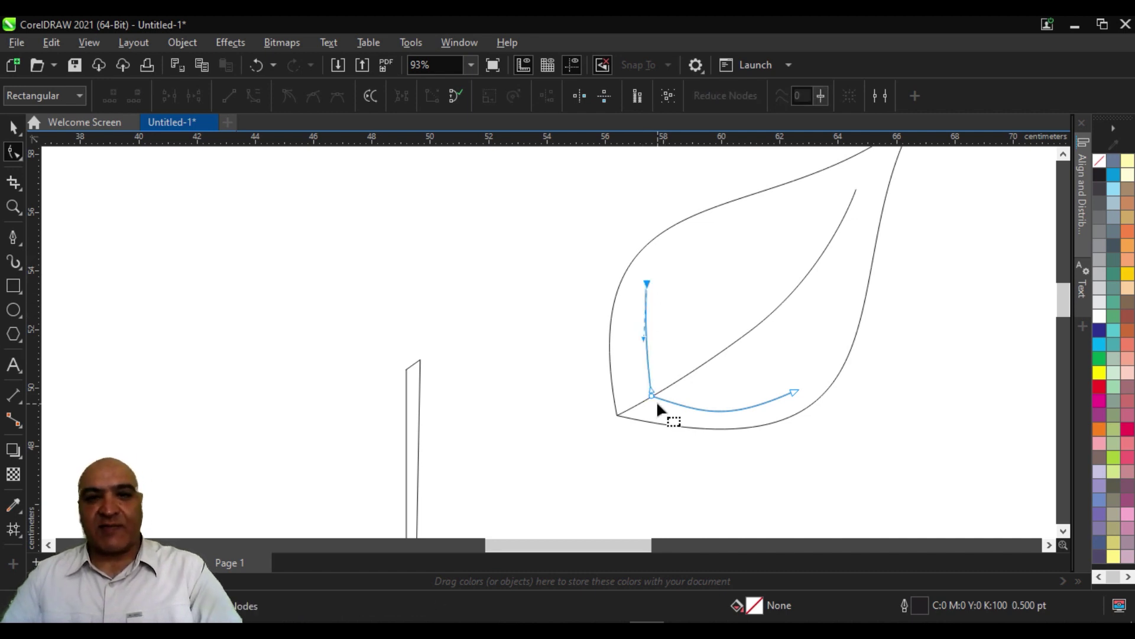
left_click_drag(646, 283, 651, 273)
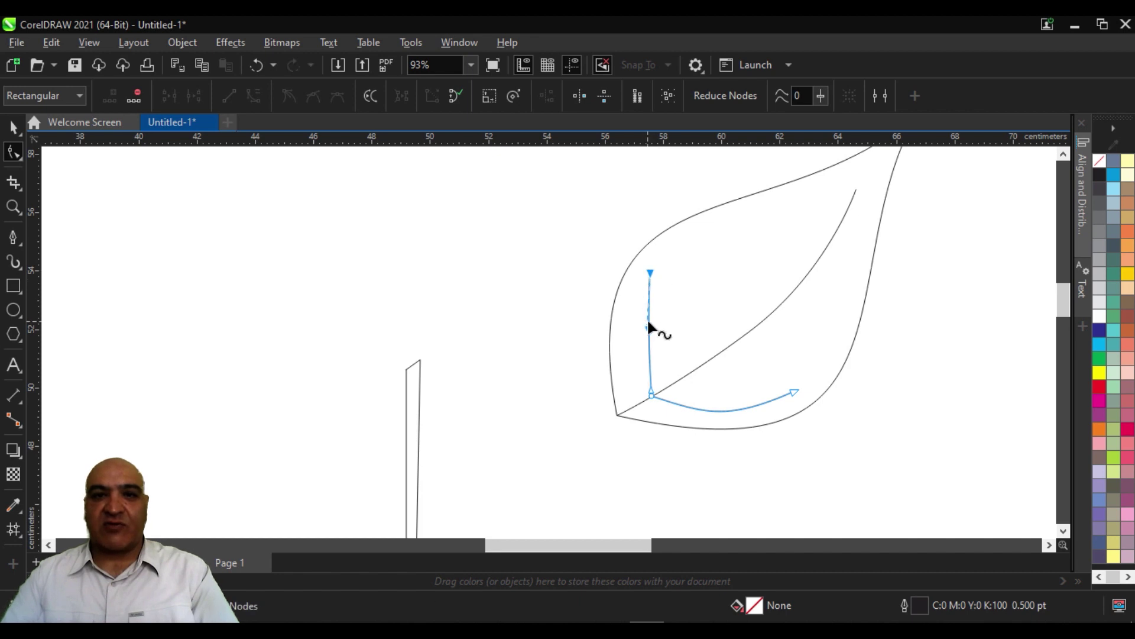
left_click_drag(647, 325, 610, 337)
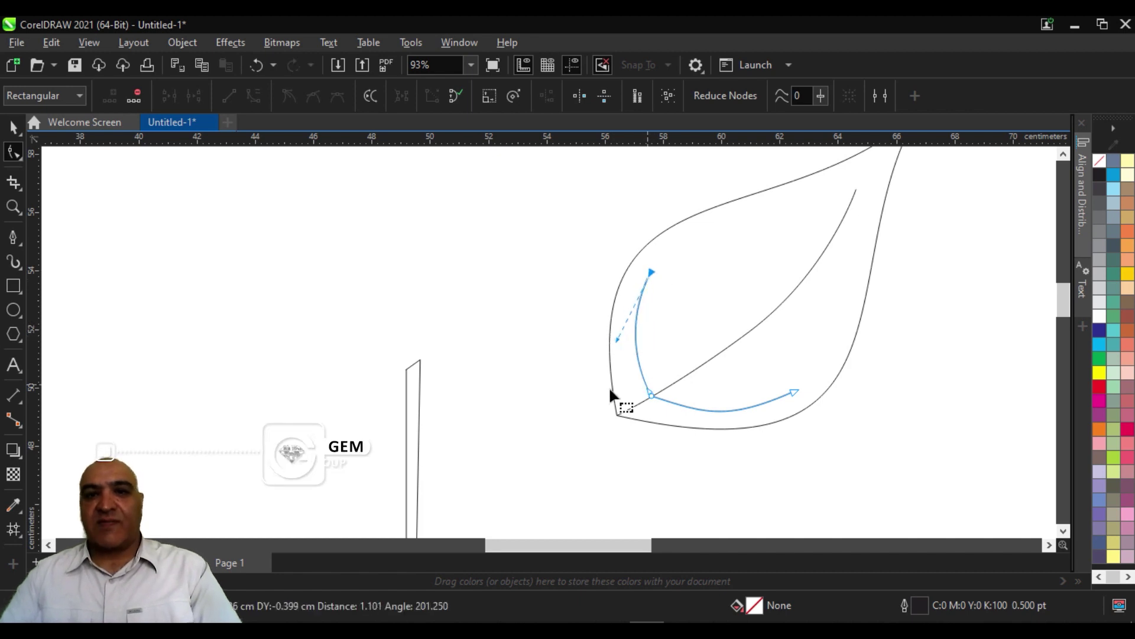
left_click(525, 409)
scroll(634, 405, "down", 1)
left_click(13, 127)
- Drag two copies of the side vein up the midrib and rotate the first to fit the leaf
left_click(665, 399)
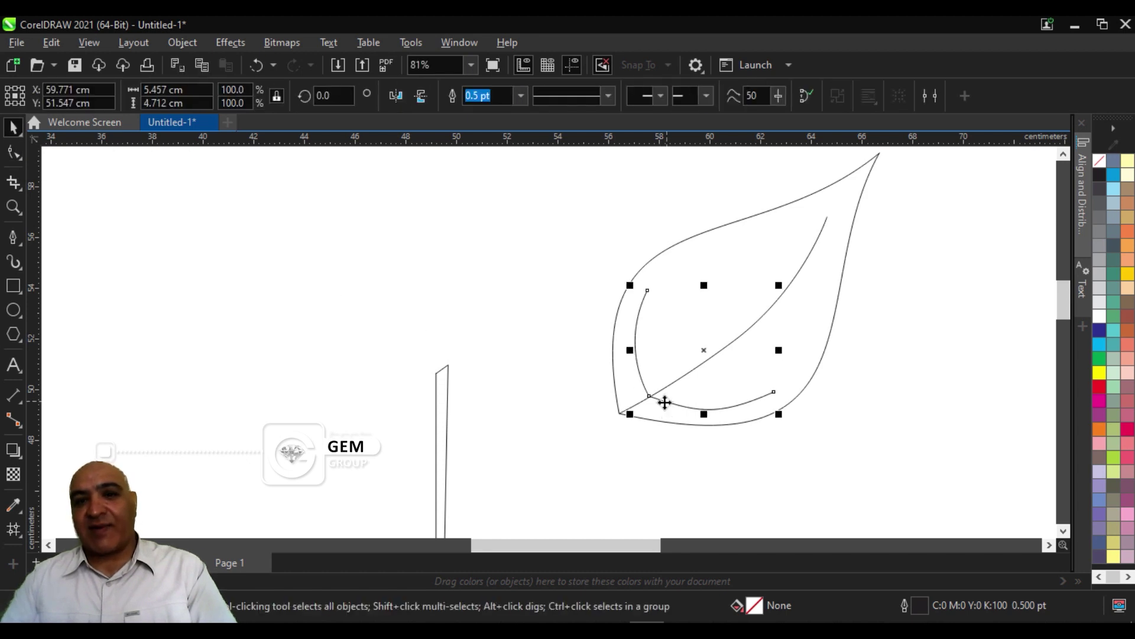
left_click_drag(706, 352, 816, 279)
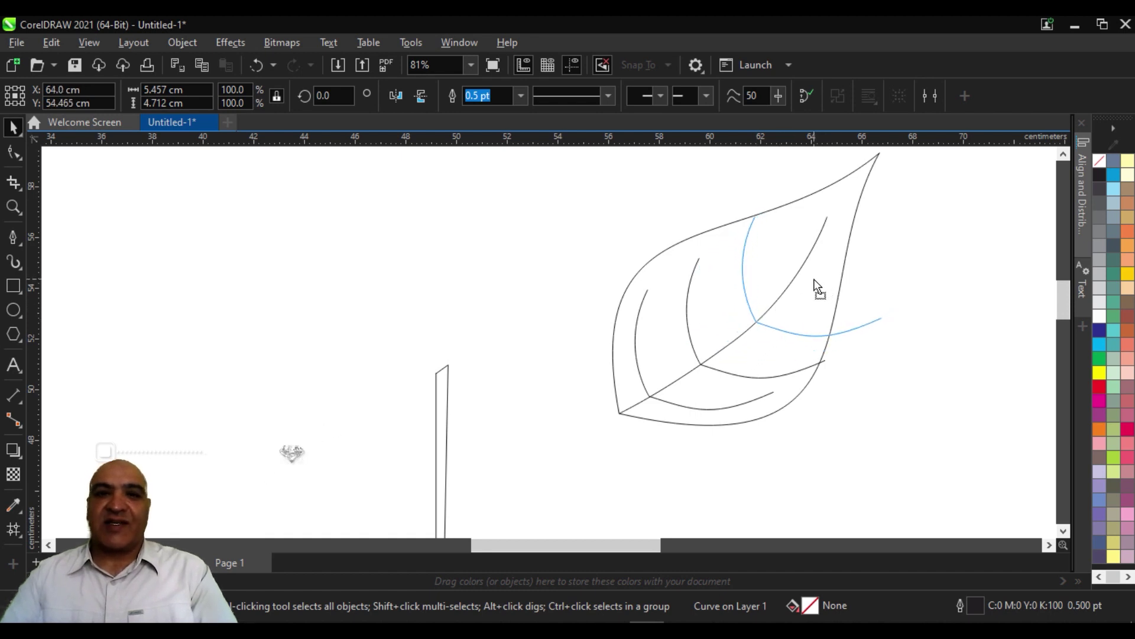
left_click_drag(814, 278, 863, 221)
scroll(822, 308, "up", 2)
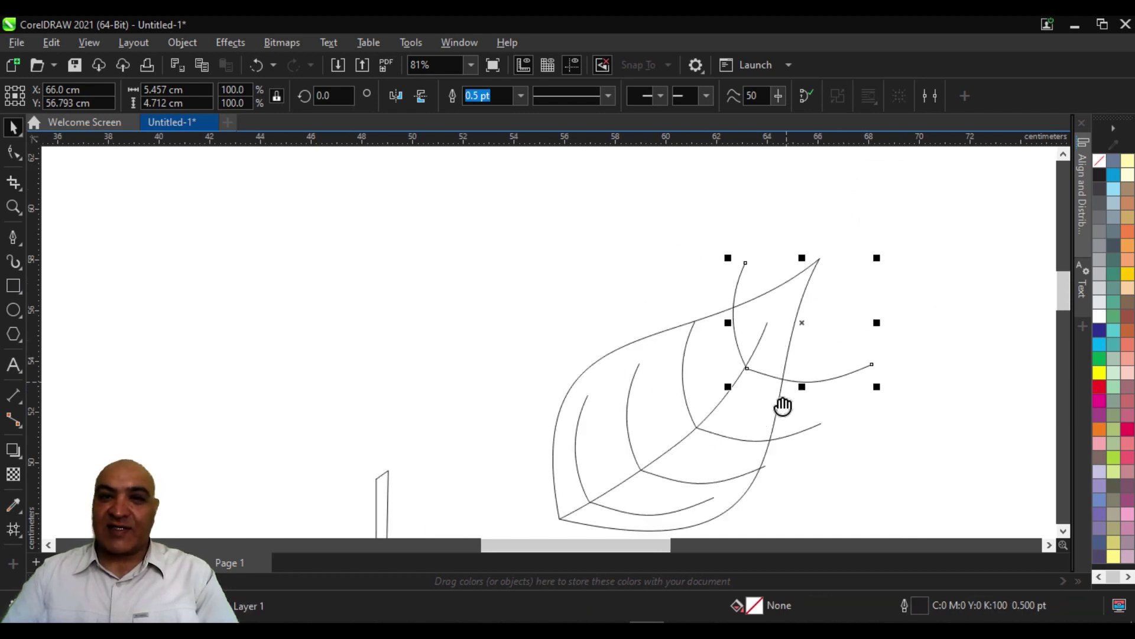
left_click(787, 349)
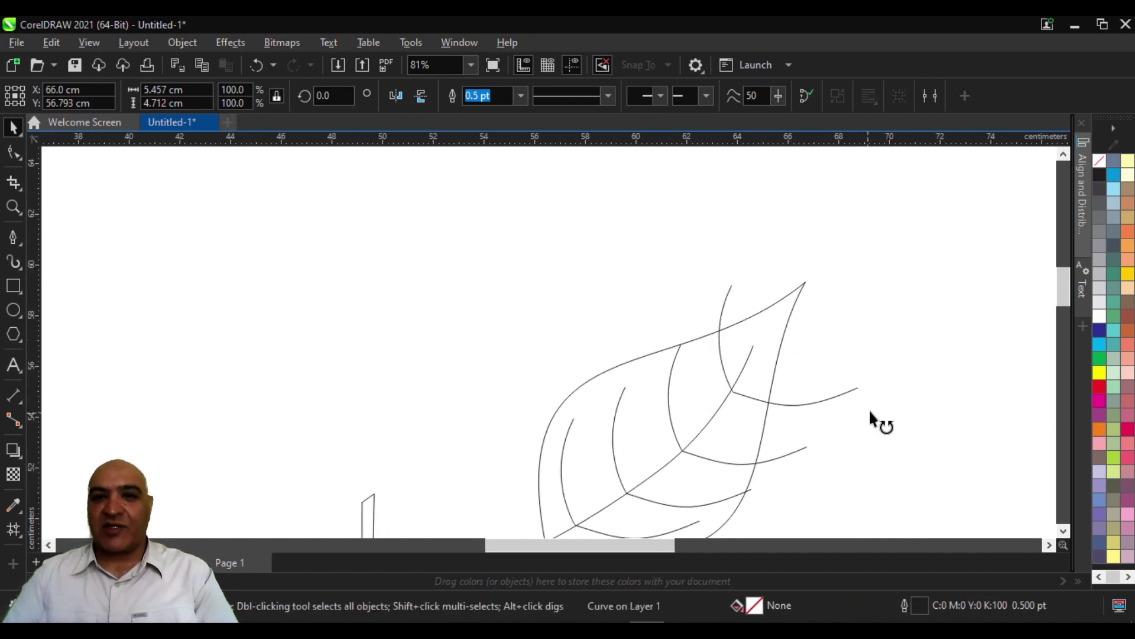
left_click_drag(868, 420, 881, 379)
key("Escape")
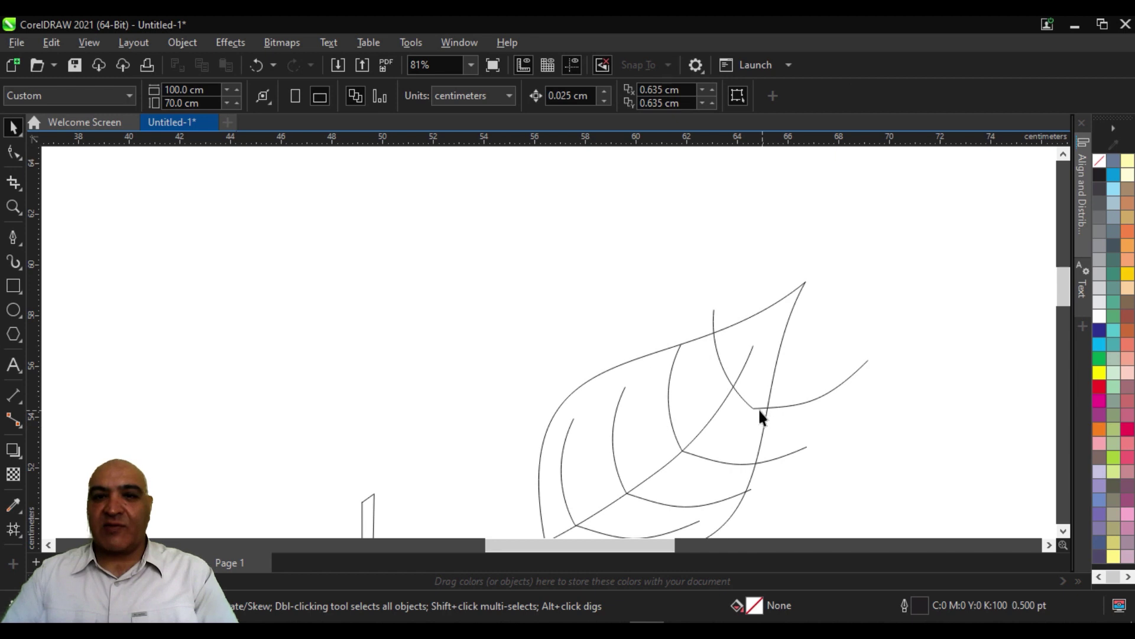
- Move the V-shaped vein up-left, rotate it about 10° back and nudge it near the tip
left_click_drag(759, 414, 730, 407)
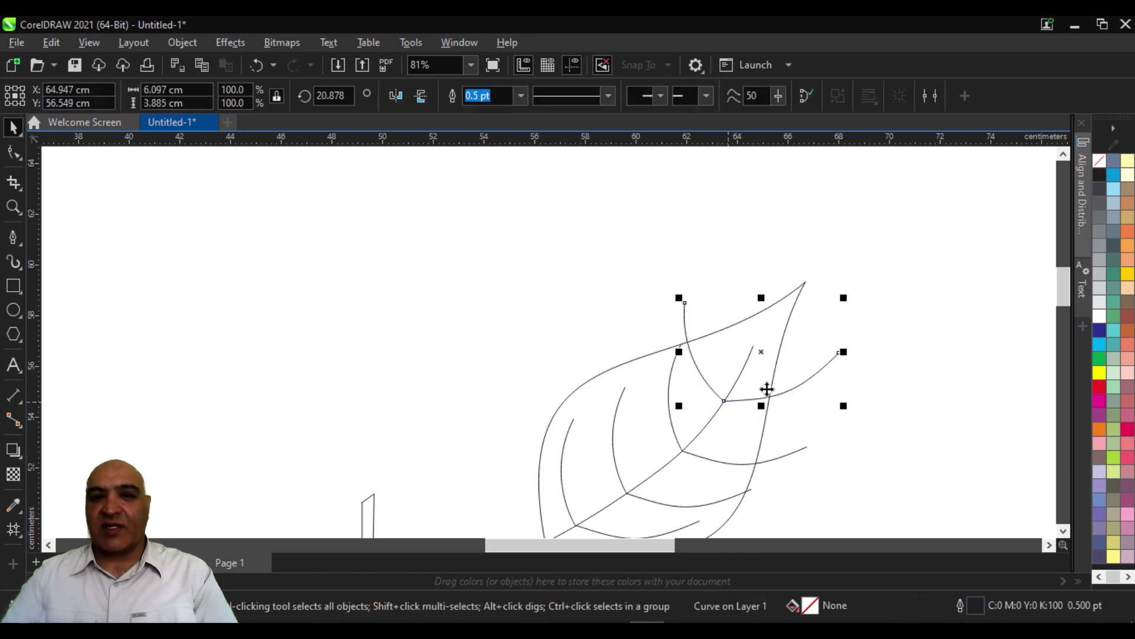
left_click(764, 353)
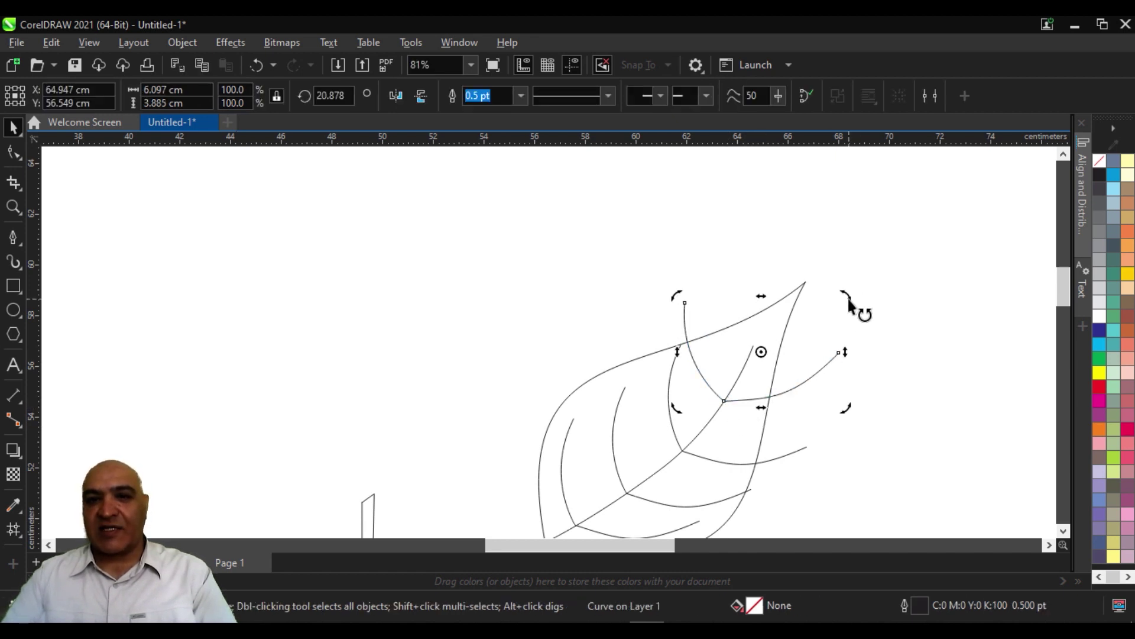
left_click_drag(849, 305, 858, 307)
scroll(725, 410, "up", 3)
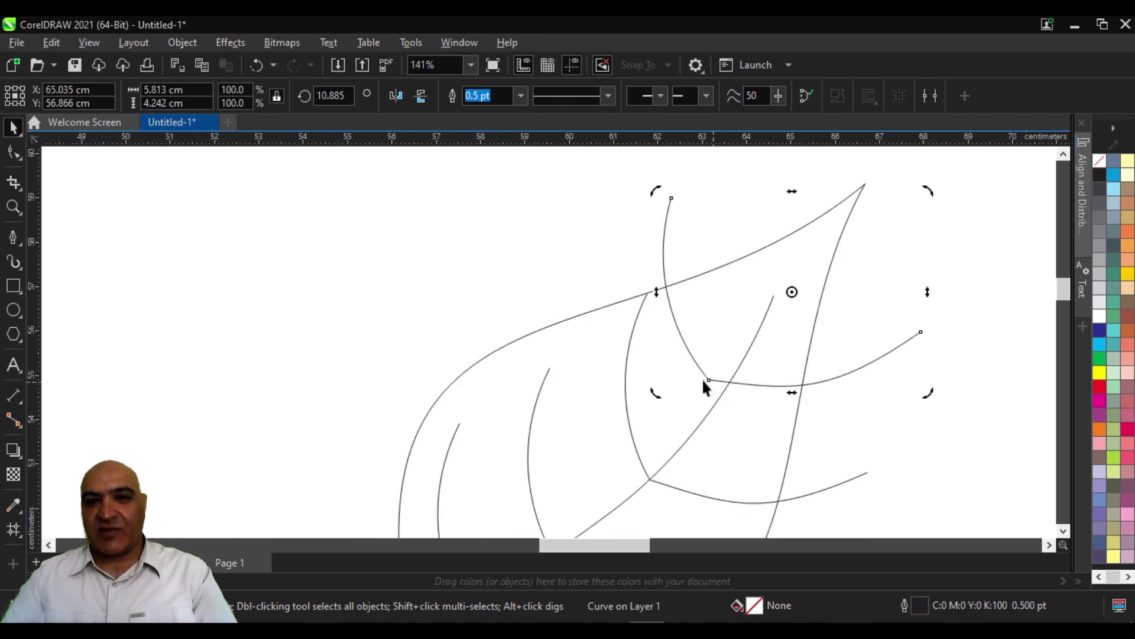
left_click_drag(712, 380, 729, 385)
left_click(13, 152)
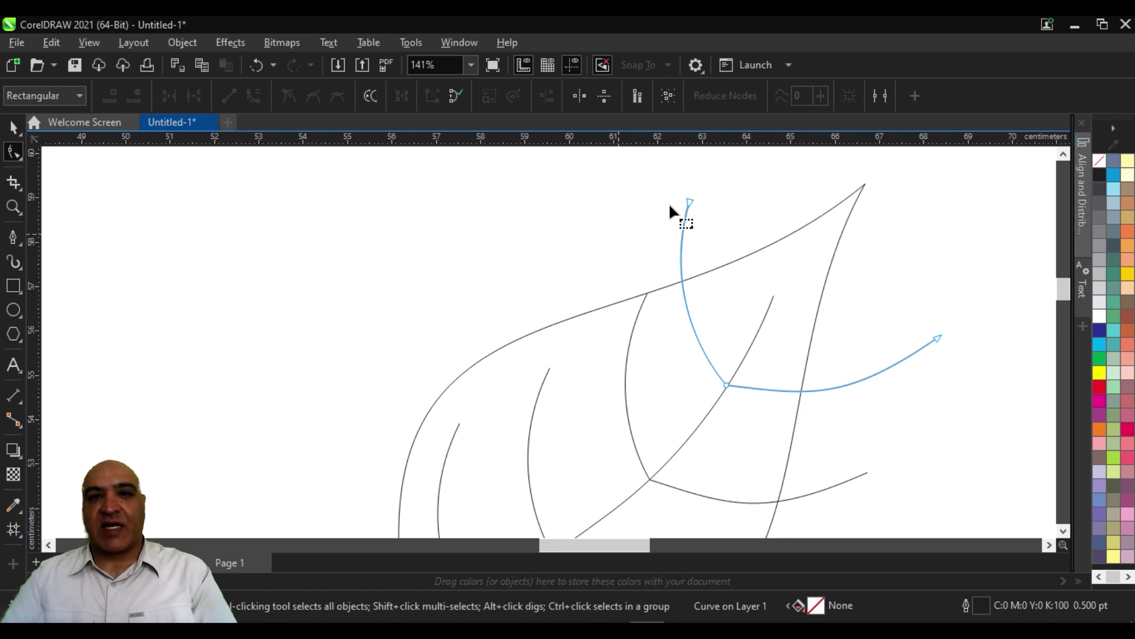
- Pull the top vein's node inside the leaf and shorten and bend its right arm
left_click_drag(689, 203, 704, 284)
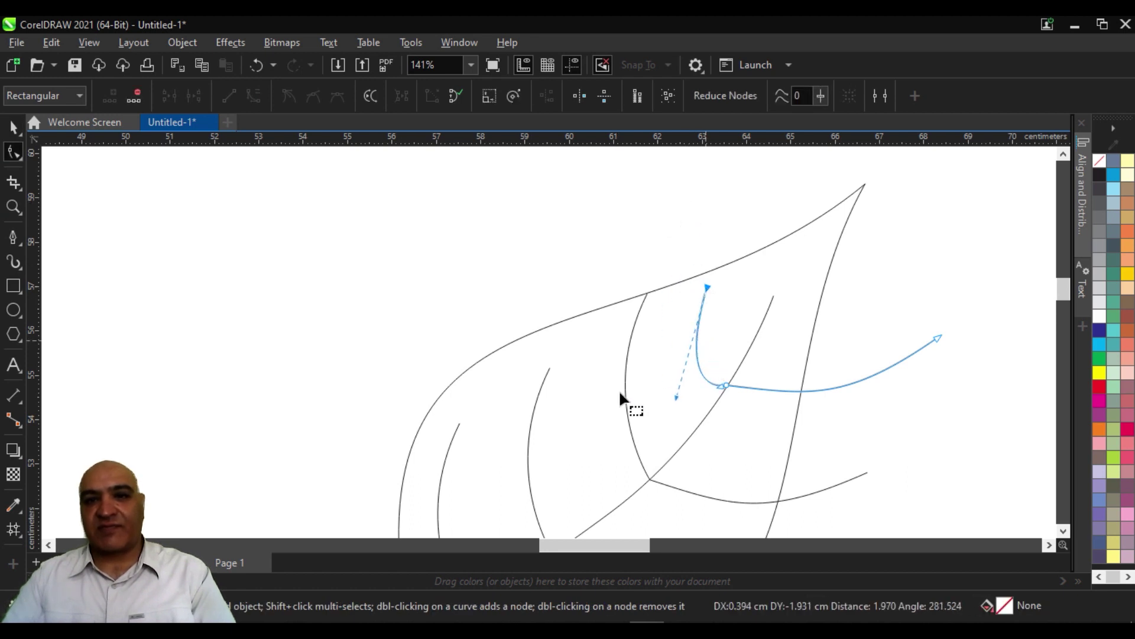
left_click_drag(669, 400, 685, 351)
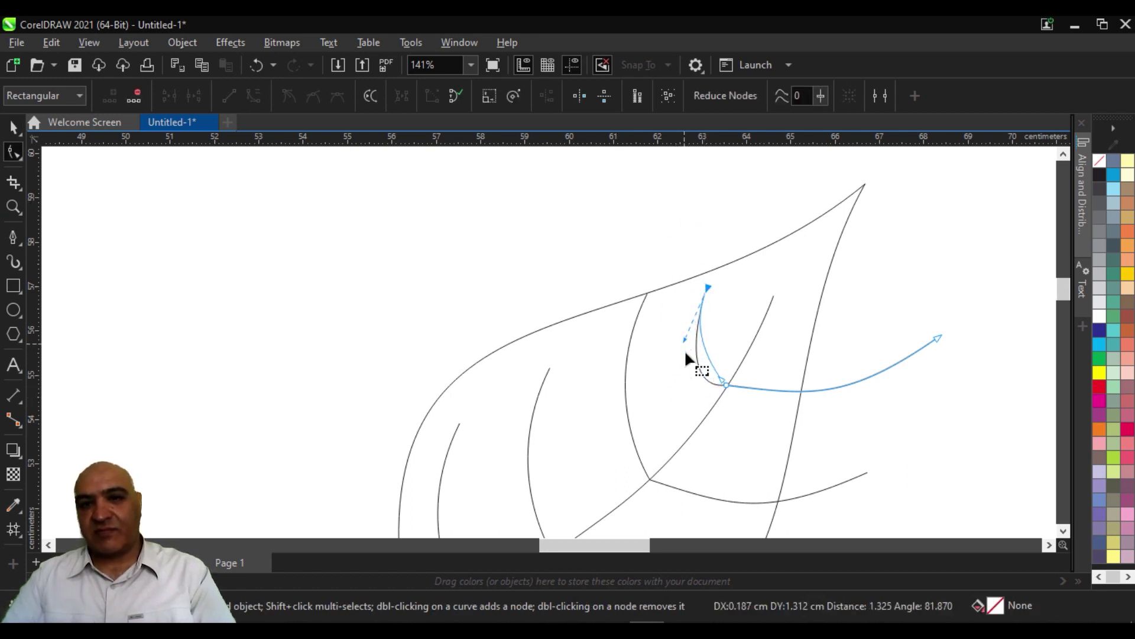
left_click_drag(935, 334, 793, 344)
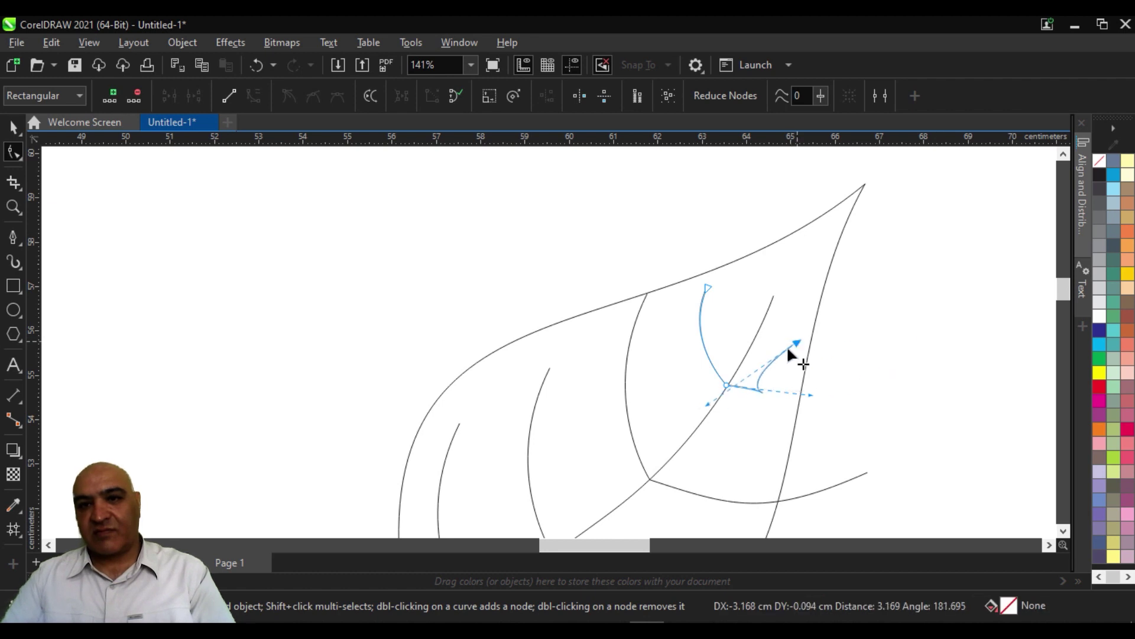
mouse_move(707, 403)
left_mouse_down()
mouse_move(789, 389)
mouse_move(754, 387)
left_mouse_up()
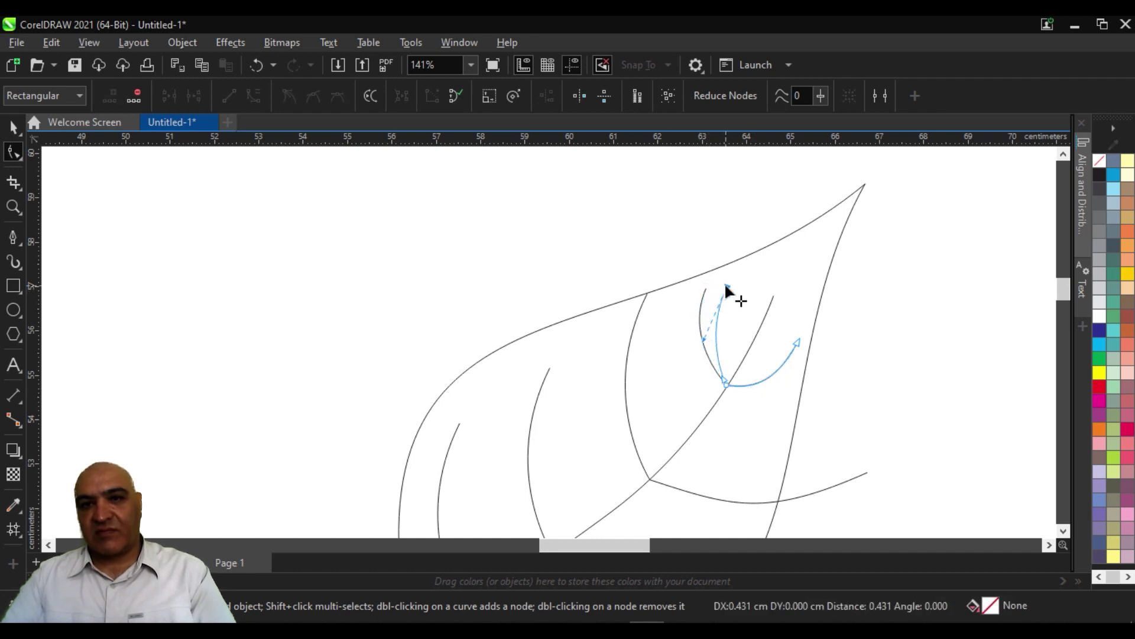
left_click(708, 287)
- Pull the next vein's right end inward, curve it upward and reduce its upper arm's bulge
left_click_drag(659, 514, 680, 399)
left_click(846, 393)
mouse_move(880, 384)
left_mouse_down()
mouse_move(783, 362)
mouse_move(785, 348)
left_mouse_up()
mouse_move(687, 393)
left_mouse_down()
mouse_move(852, 455)
mouse_move(721, 401)
left_mouse_up()
left_click_drag(662, 200, 650, 231)
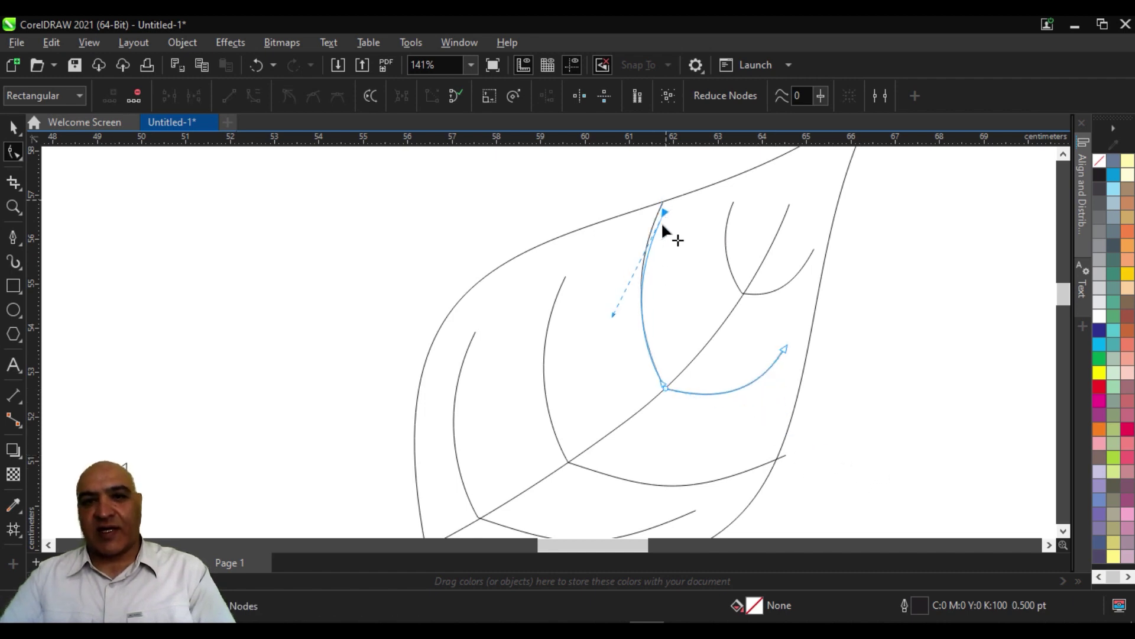
left_click_drag(598, 335, 610, 329)
- Shift the lower vein's right end left, reshape its right arm and flatten its upper arm
left_click_drag(664, 449, 689, 362)
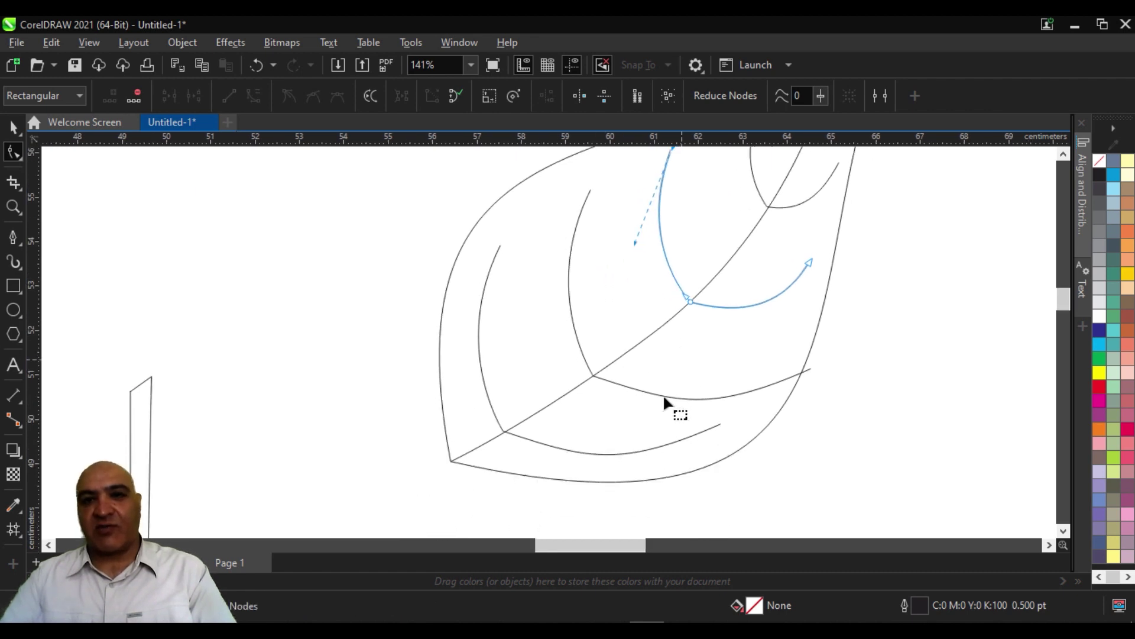
left_click(809, 368)
left_click_drag(810, 367, 761, 369)
left_click_drag(655, 410, 700, 385)
left_click(656, 403)
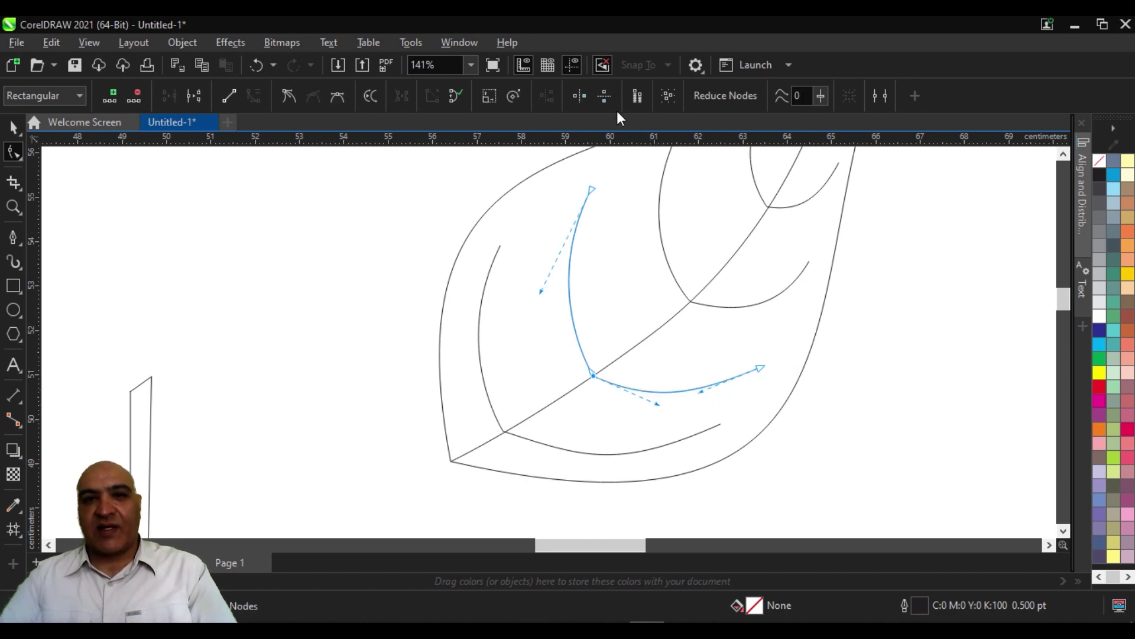
left_click(585, 189)
left_click_drag(587, 188, 577, 195)
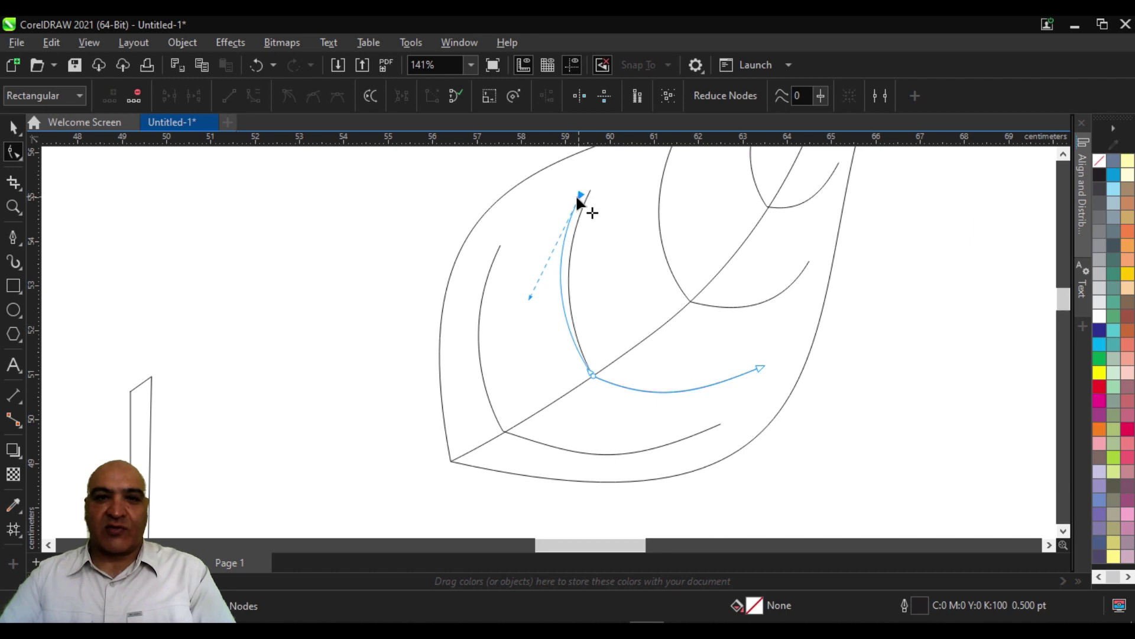
left_click_drag(528, 298, 538, 296)
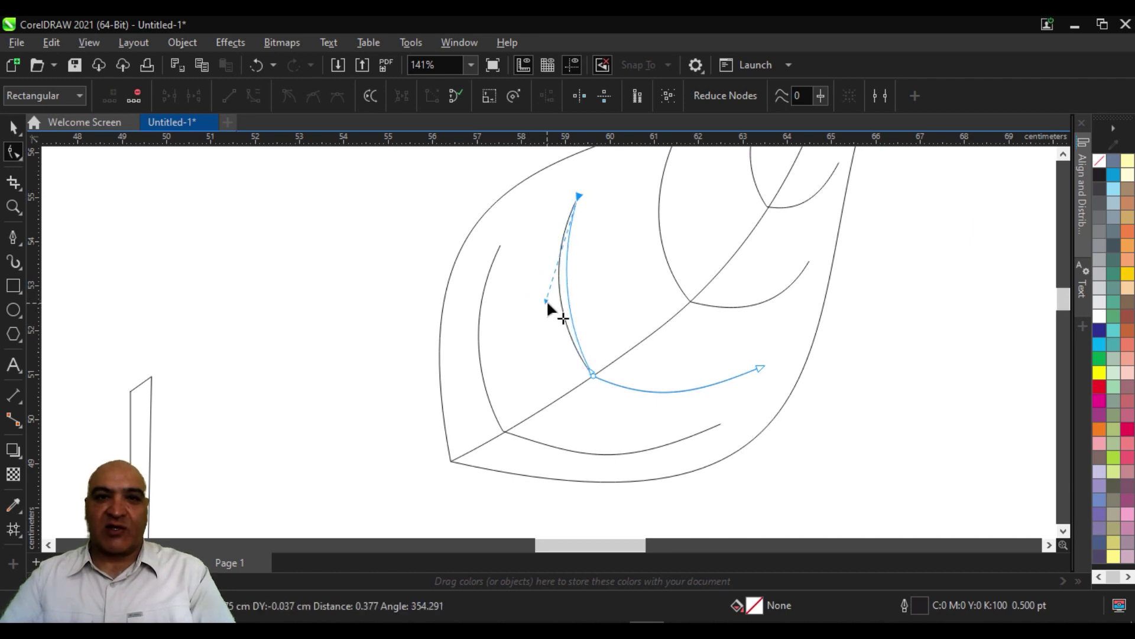
- Reshape the lower-left vein's upper arm and lift its right arm slightly
left_click(564, 440)
scroll(572, 427, "down", 3)
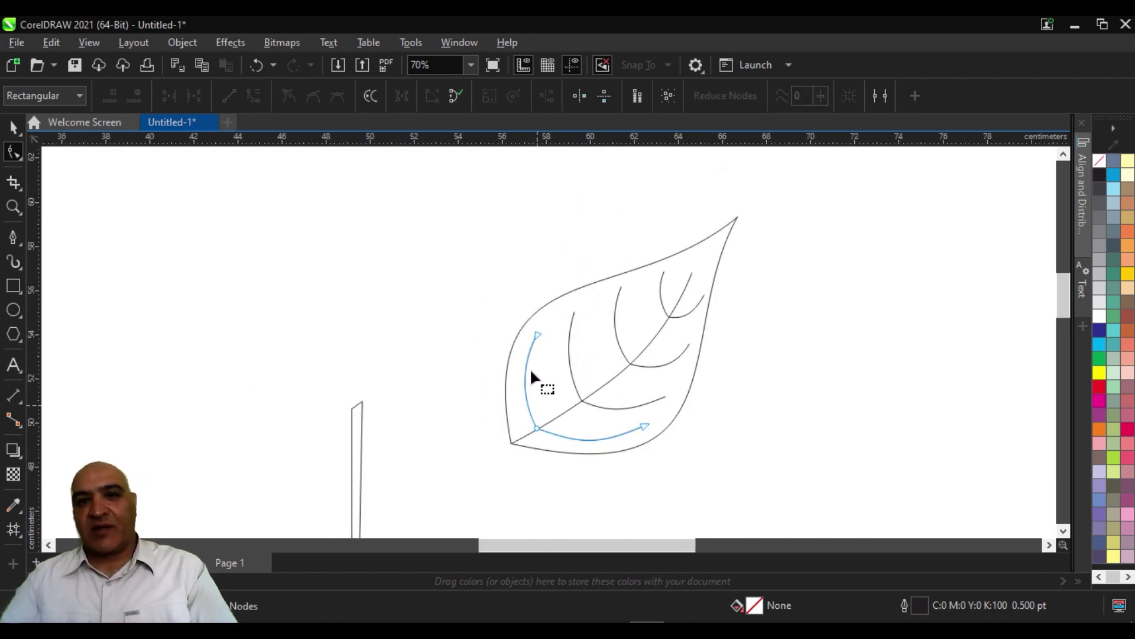
left_click_drag(536, 336, 515, 402)
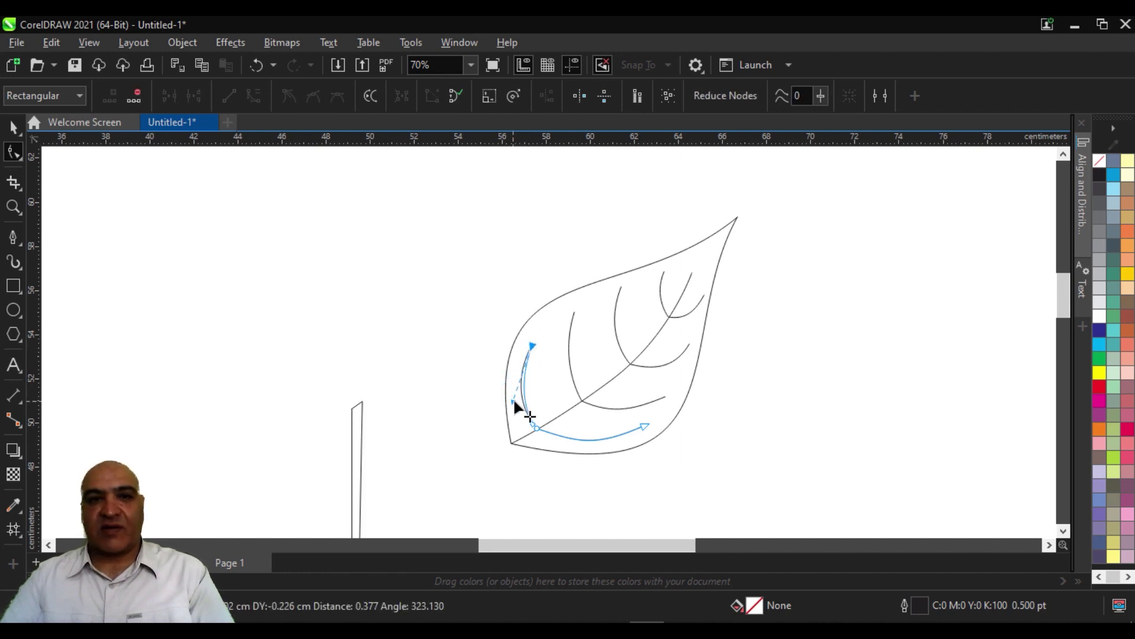
left_click(643, 426)
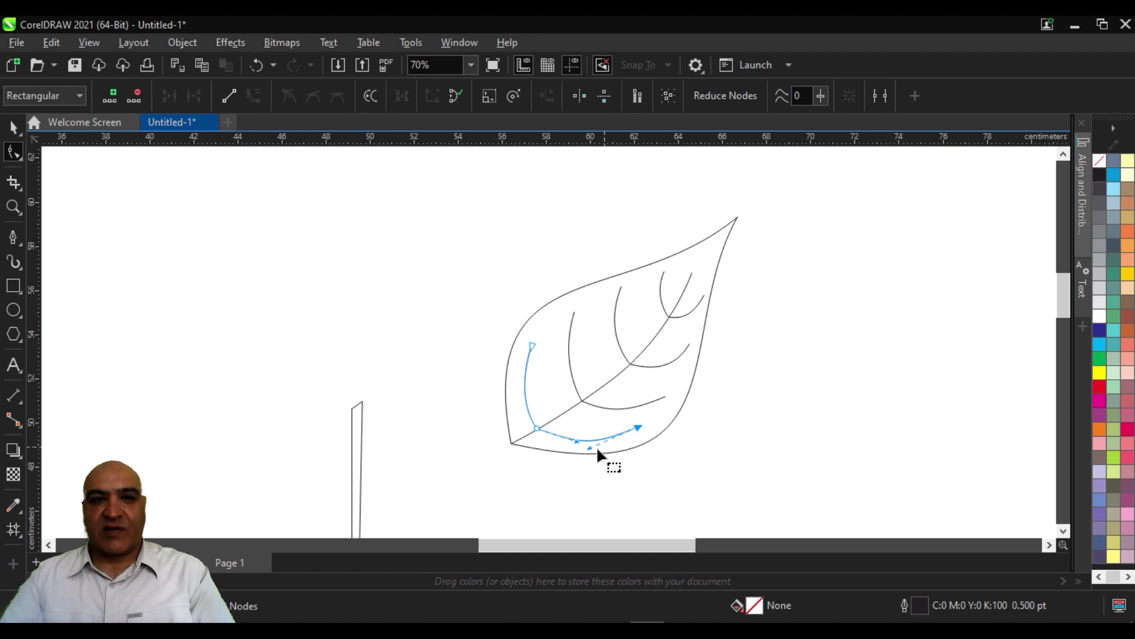
left_click_drag(589, 445, 559, 438)
left_click(412, 436)
- Select all leaf parts and combine them into a single curve
scroll(697, 313, "down", 2)
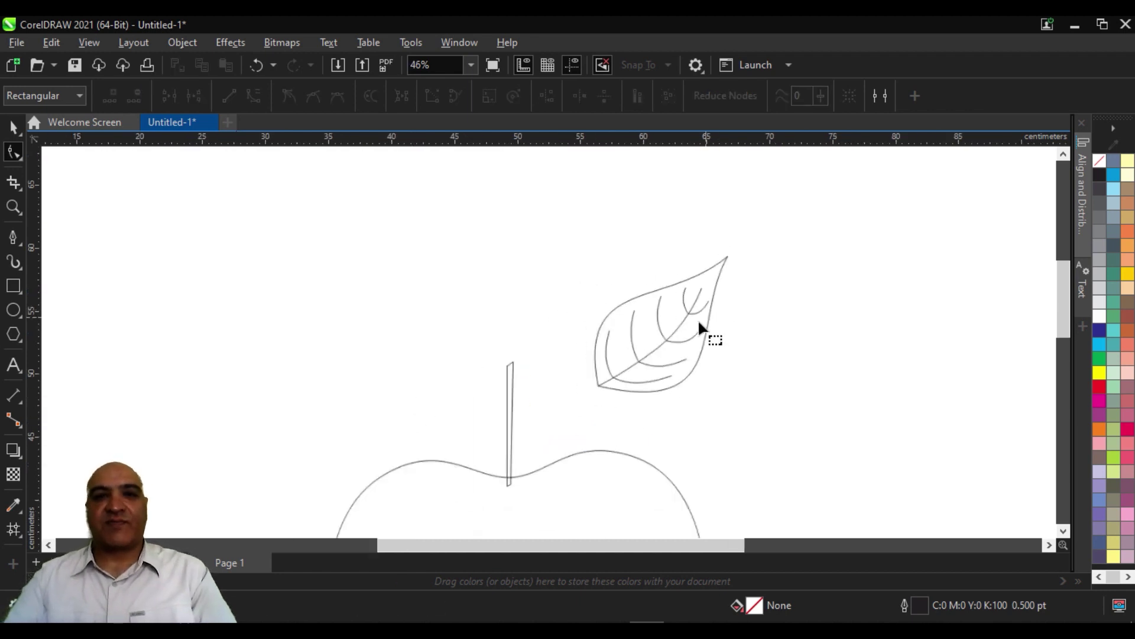
scroll(696, 355, "down", 1)
scroll(696, 373, "down", 1)
left_click(12, 126)
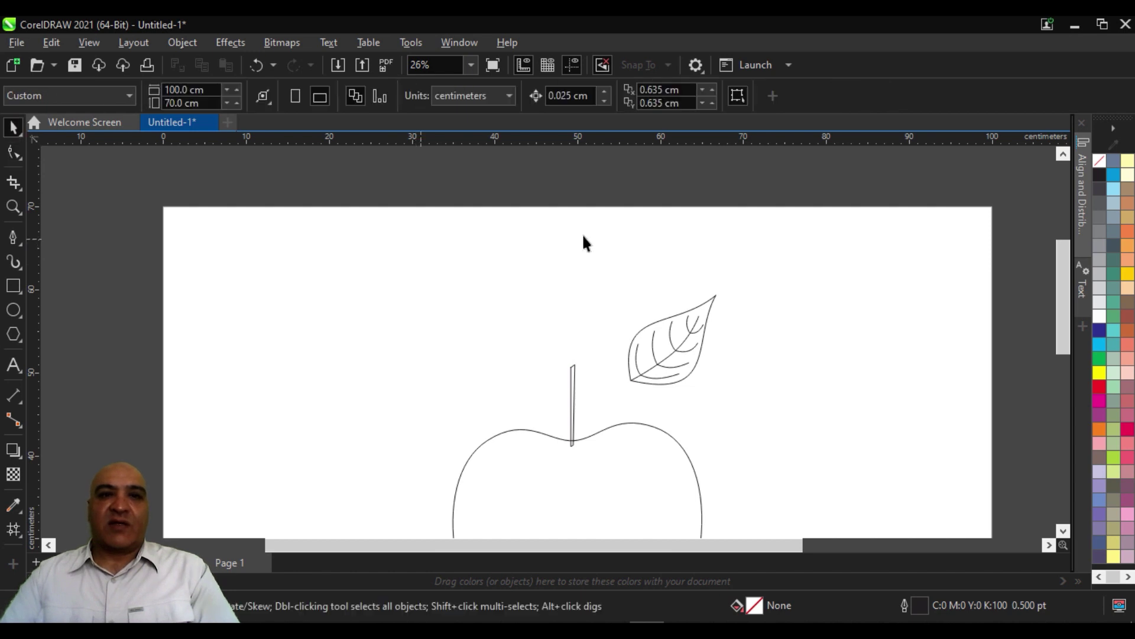
left_click_drag(594, 395, 595, 393)
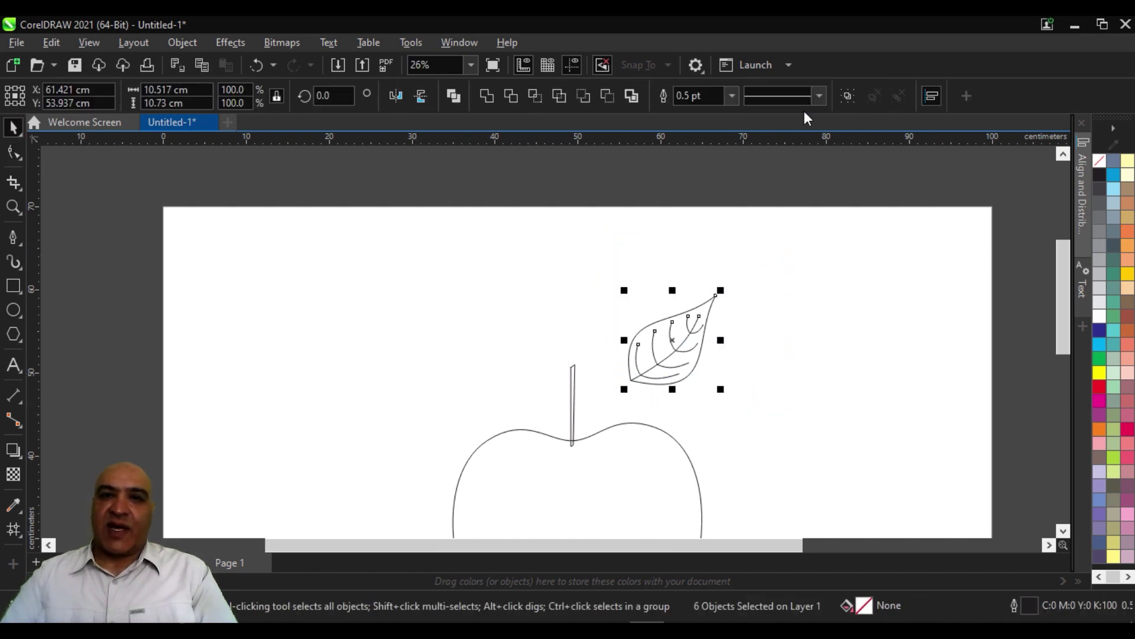
left_click(645, 292)
left_click_drag(708, 404, 705, 403)
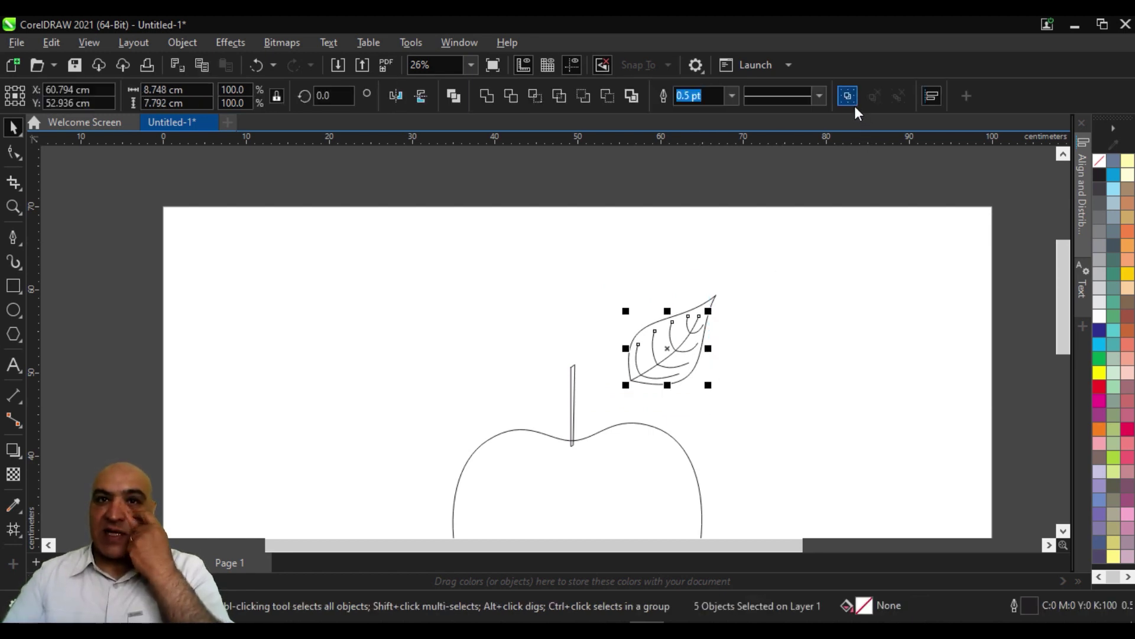
left_click(483, 95)
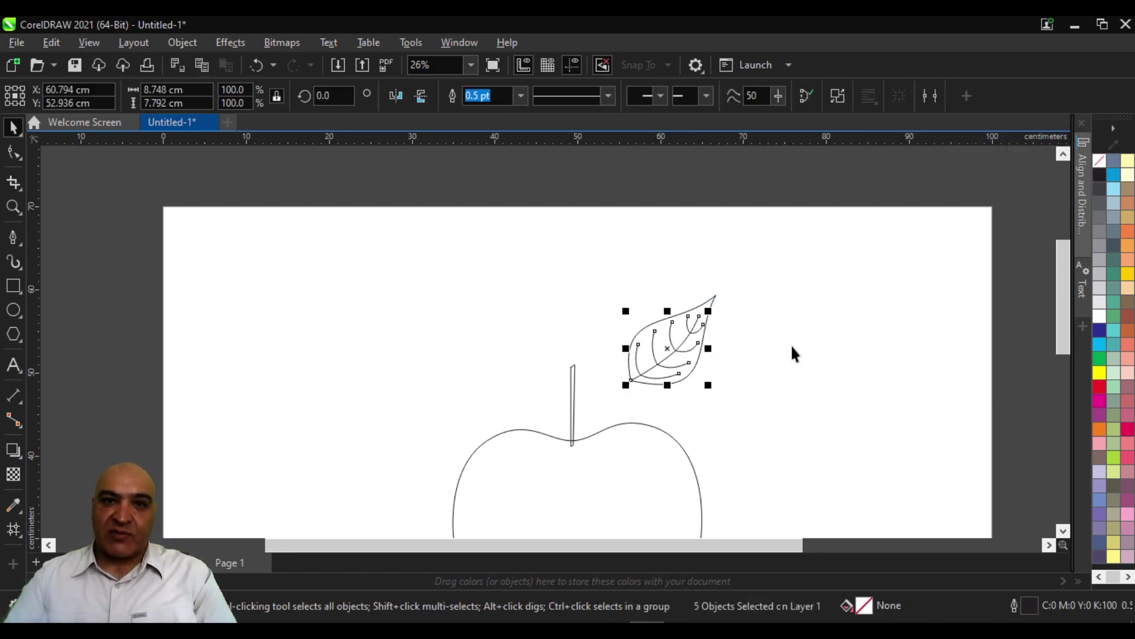
- Move the combined leaf onto the stem top and rotate it to about 347.5°
left_click(765, 254)
left_click_drag(776, 239, 607, 408)
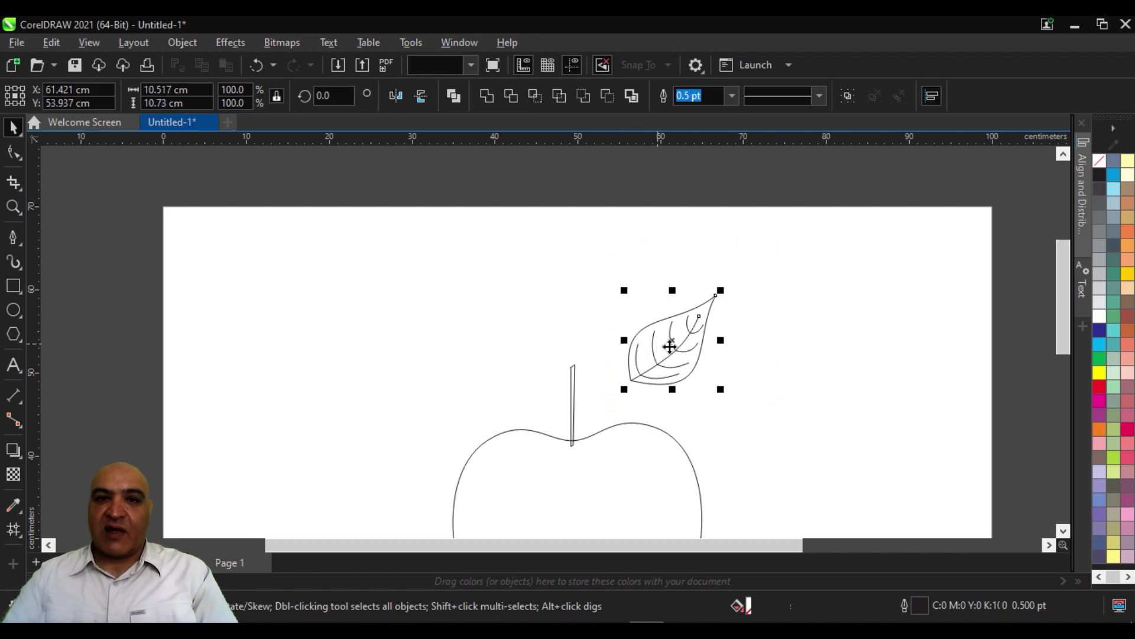
left_click_drag(670, 347, 625, 368)
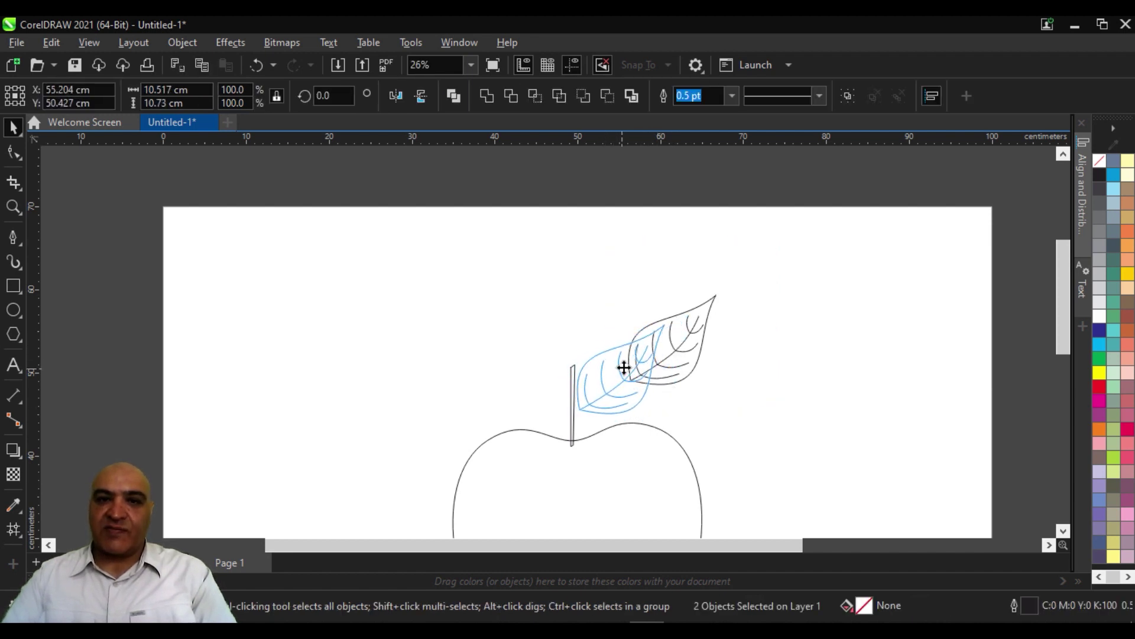
left_click(654, 330)
left_click_drag(676, 317, 676, 332)
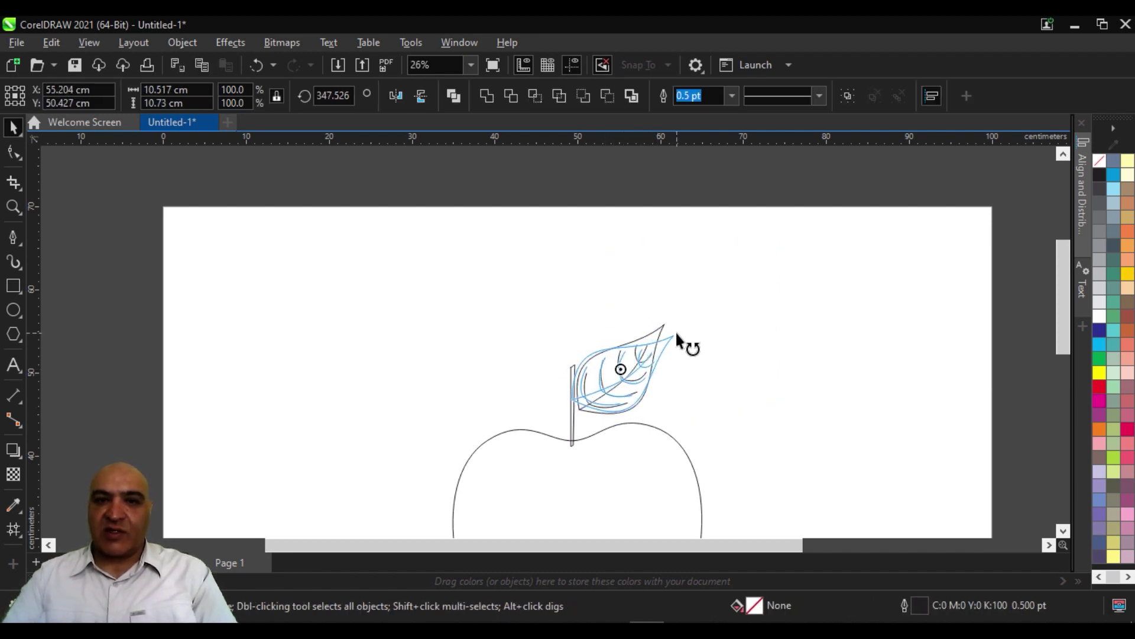
- Nudge the tilted leaf slightly into place beside the stem
left_click(654, 278)
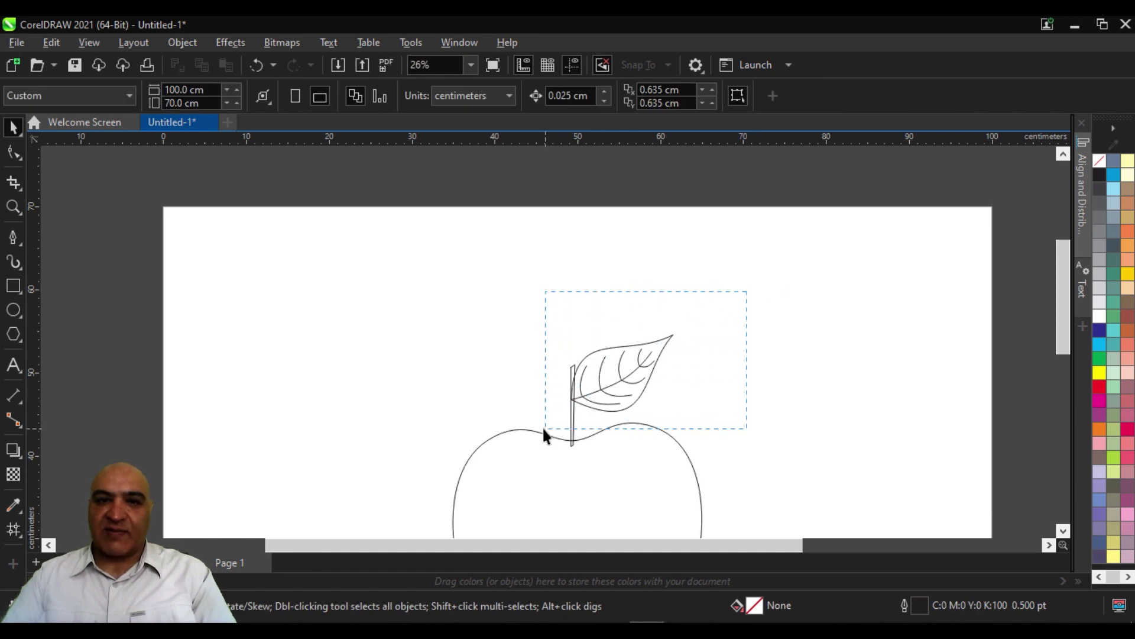
left_click_drag(544, 431, 544, 429)
left_click_drag(626, 381, 628, 368)
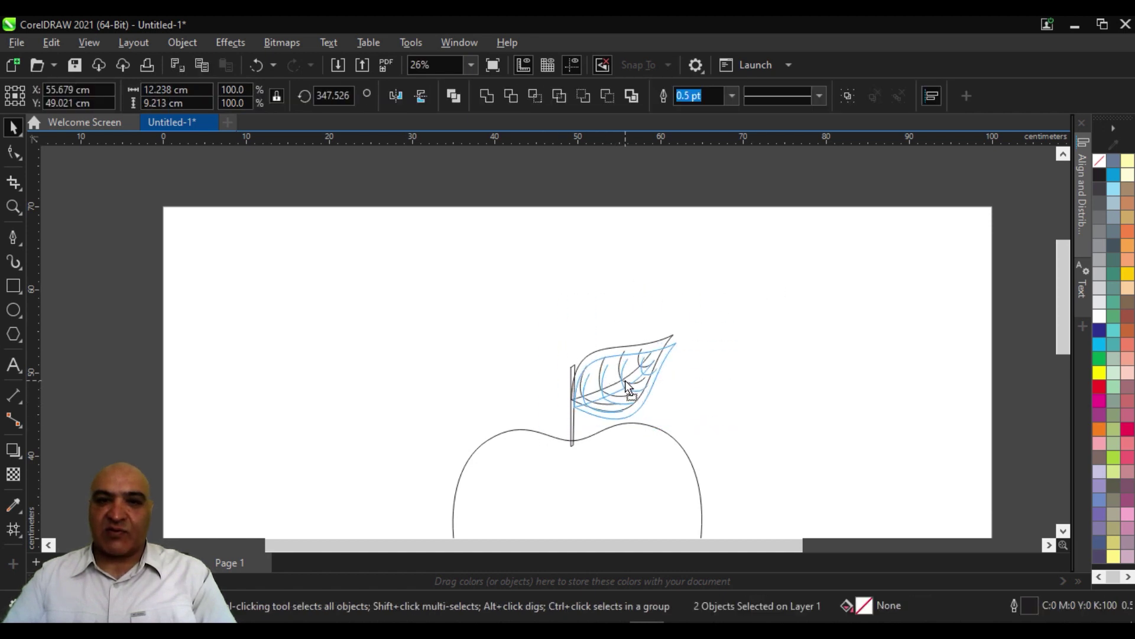
left_click(680, 344)
scroll(657, 394, "down", 2)
scroll(722, 446, "down", 2)
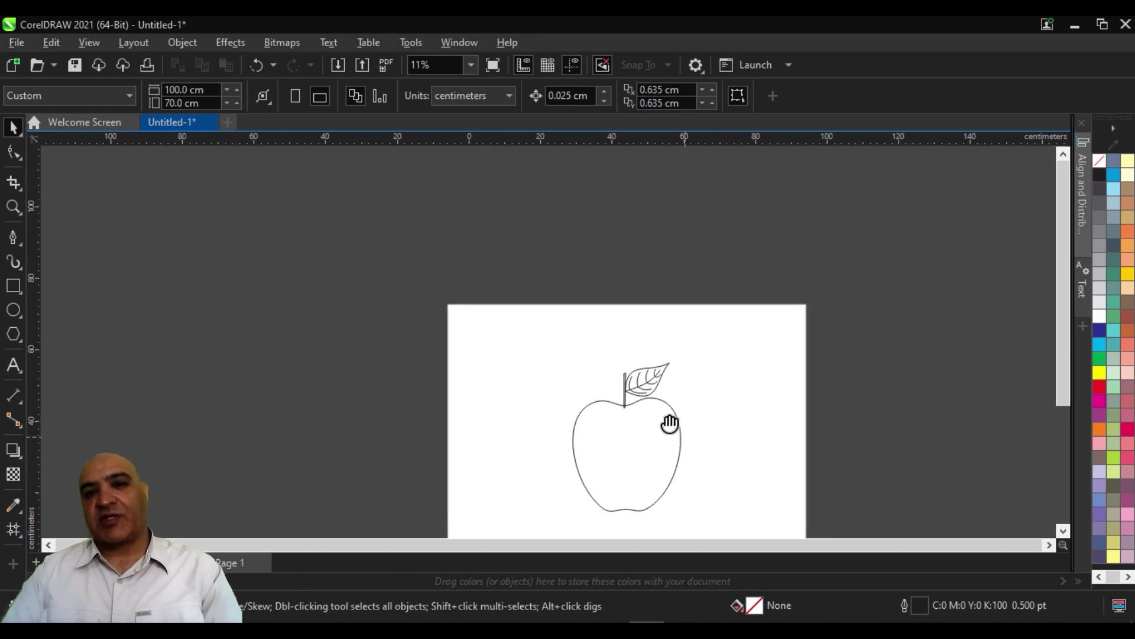
scroll(653, 376, "up", 2)
scroll(628, 353, "up", 1)
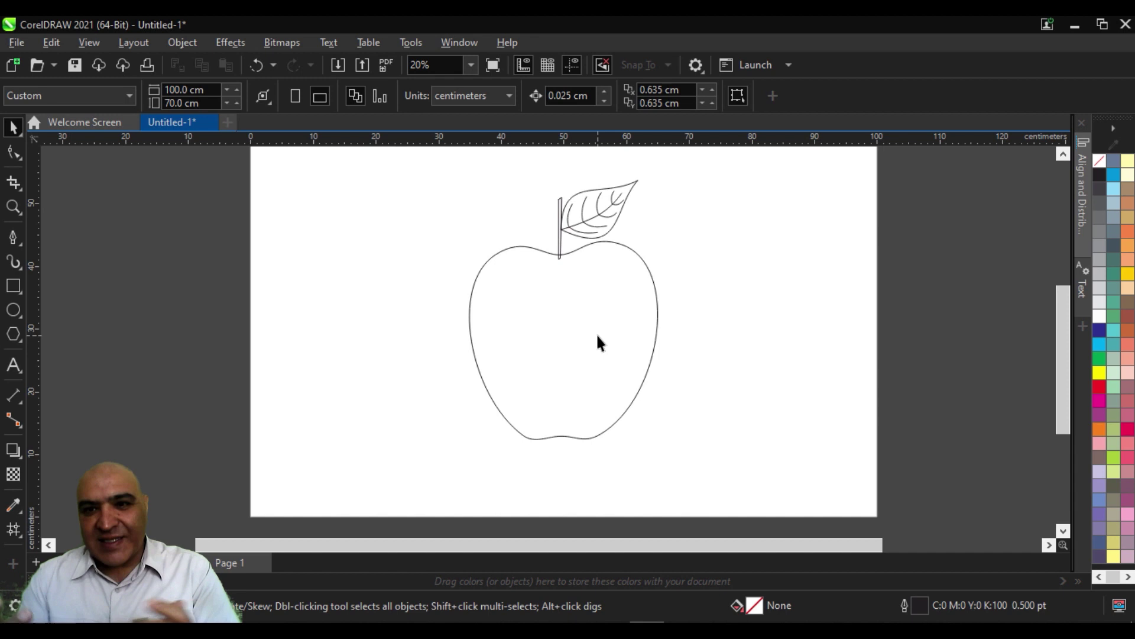
- Fill the apple body with palette red and remove its outline
left_click(625, 328)
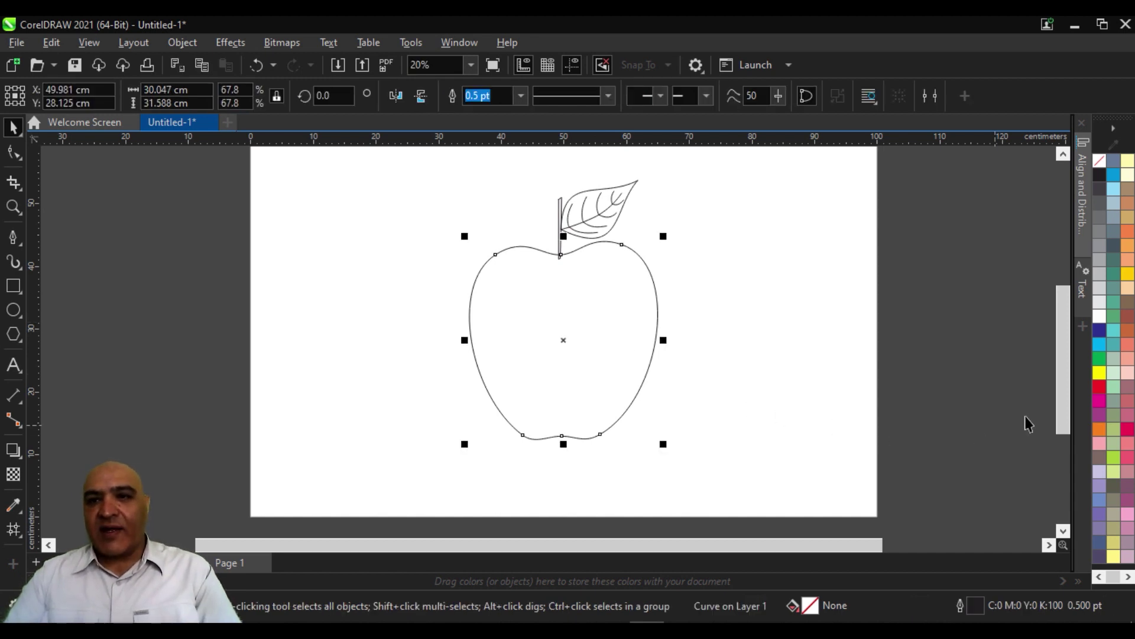
left_click(1098, 387)
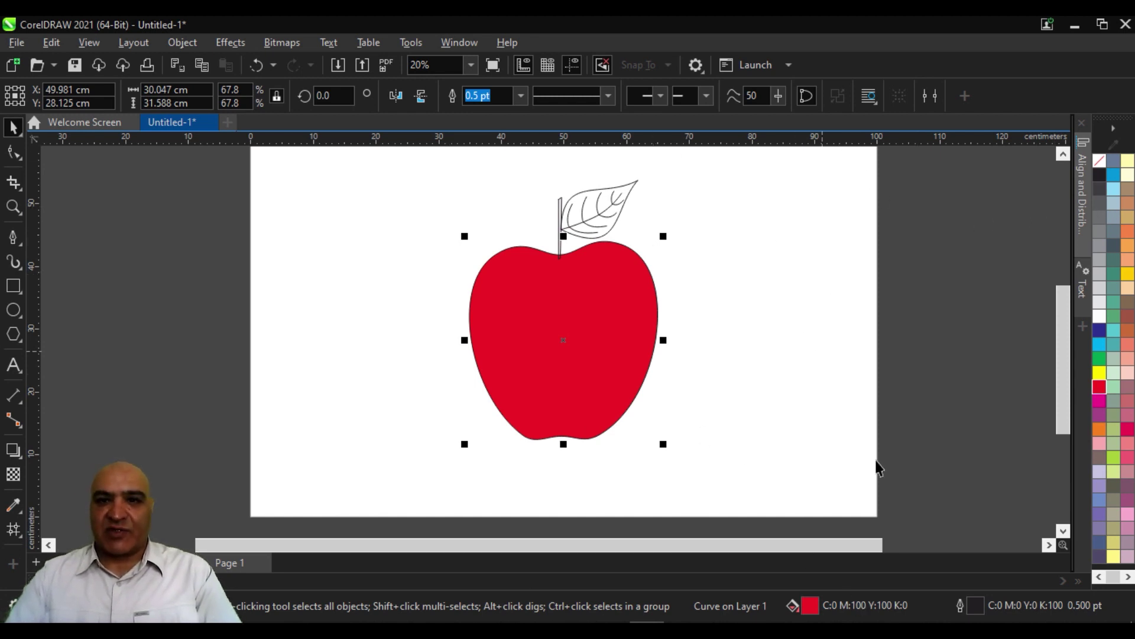
right_click(1105, 158)
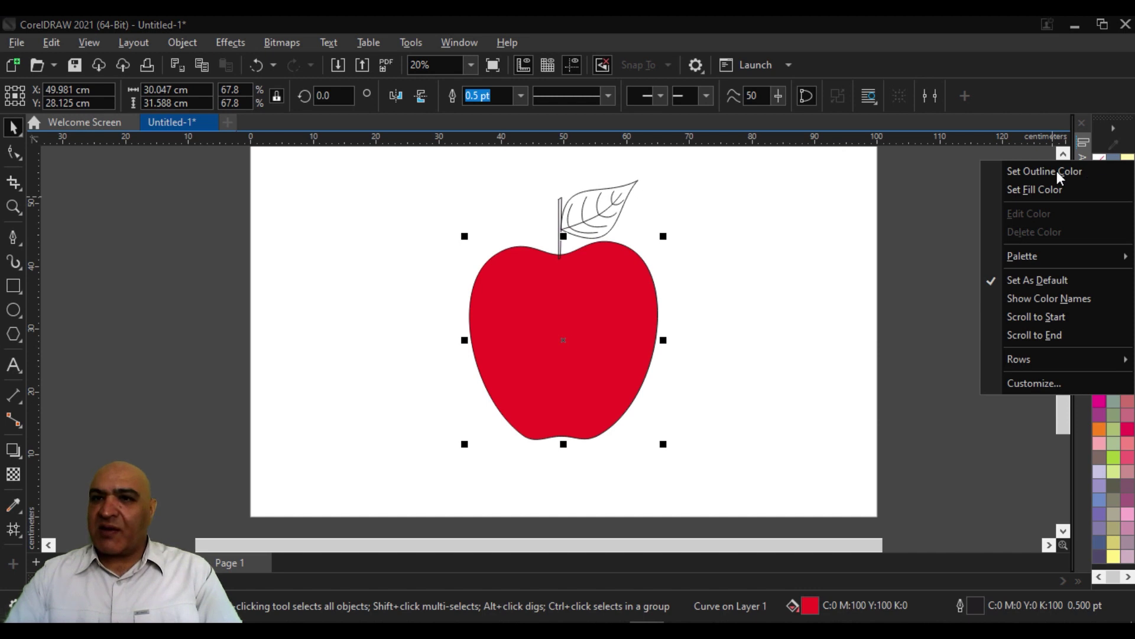
left_click(1056, 172)
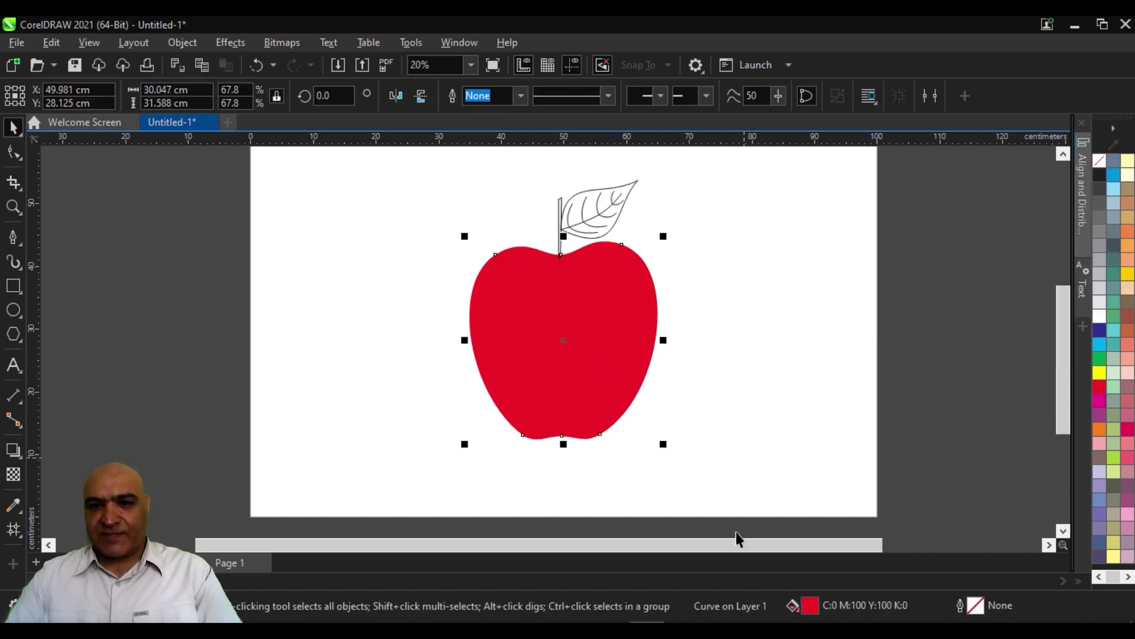
- Refine the apple's fill in the colour viewer to deep red #C13437
double_click(807, 609)
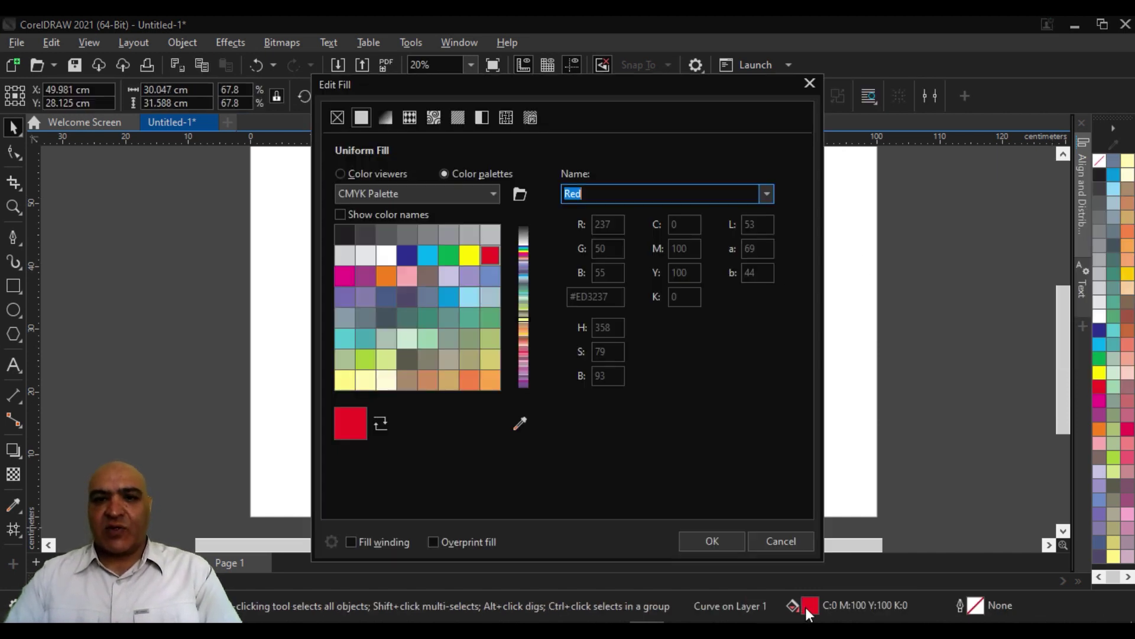
left_click_drag(503, 81, 882, 23)
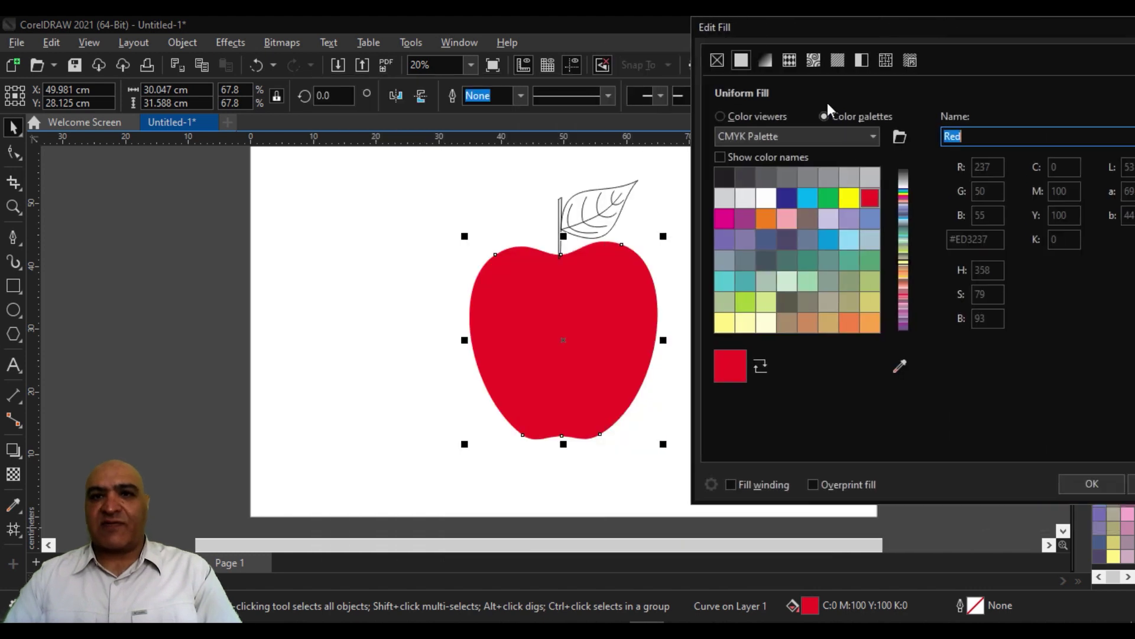
left_click(758, 117)
left_click_drag(877, 221, 898, 278)
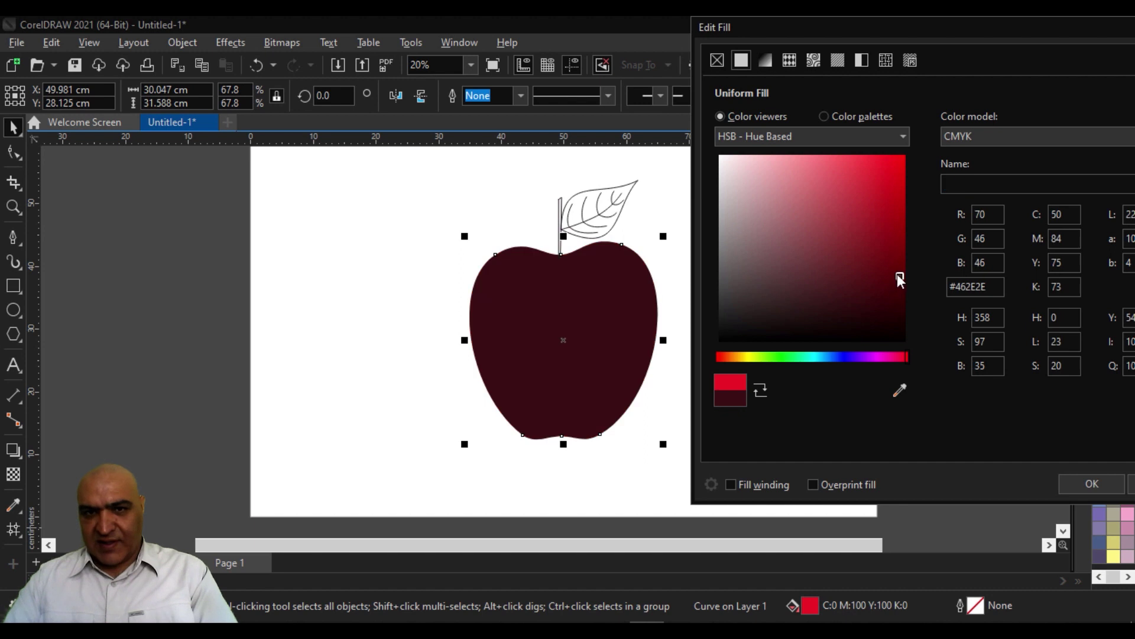
left_click(892, 238)
left_click(895, 200)
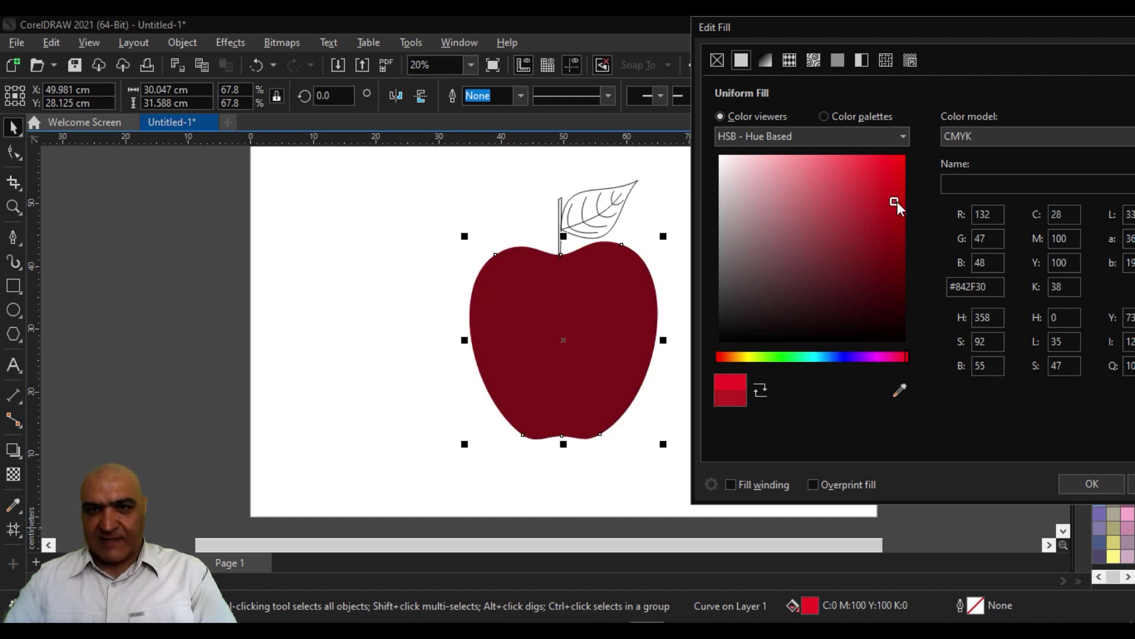
left_click(902, 220)
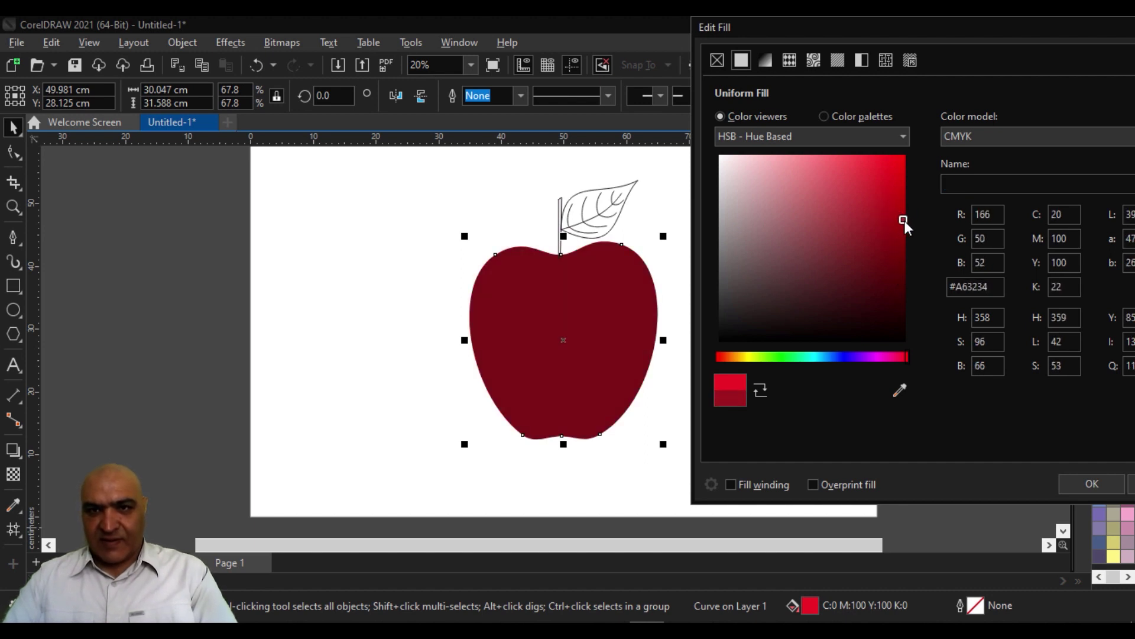
left_click_drag(901, 221, 900, 215)
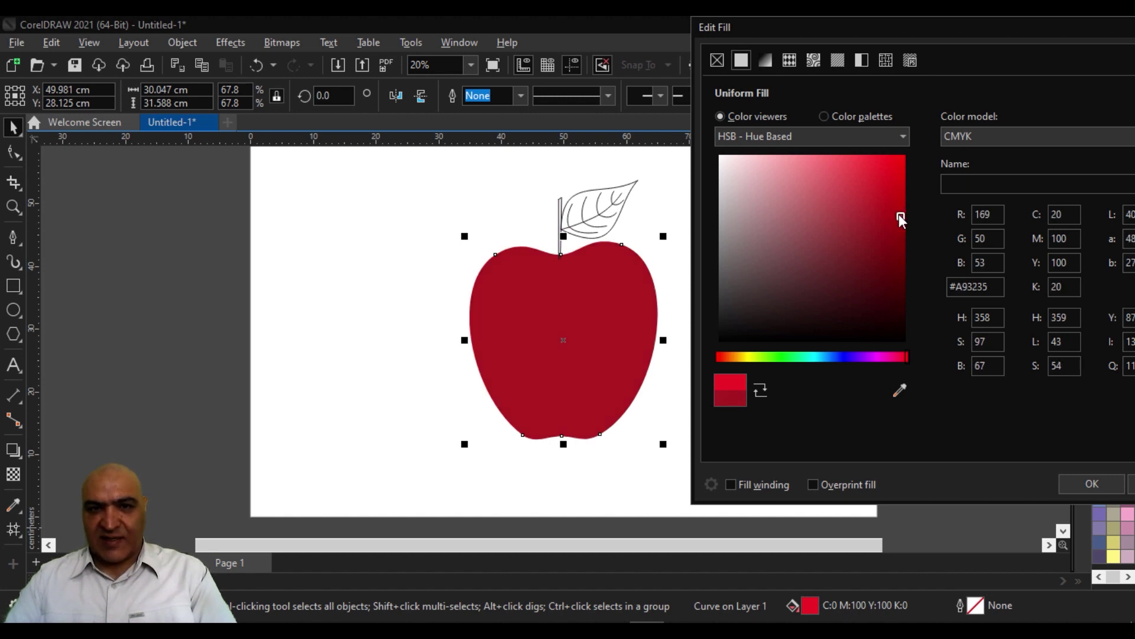
mouse_move(963, 24)
left_mouse_down()
mouse_move(778, 41)
mouse_move(948, 27)
left_mouse_up()
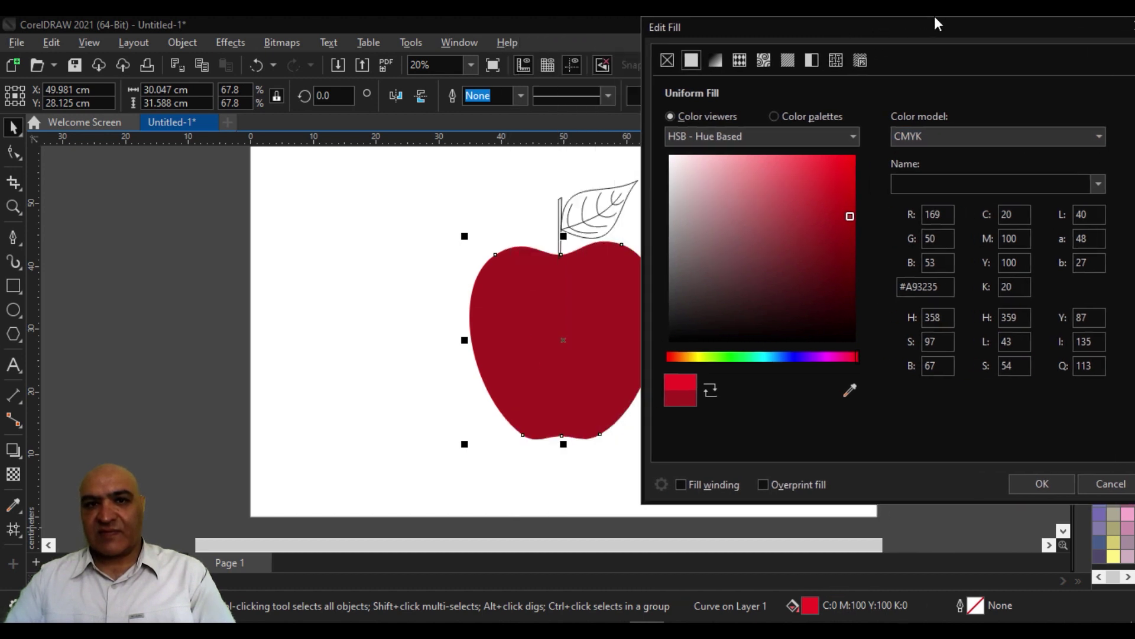
left_click_drag(865, 212, 866, 202)
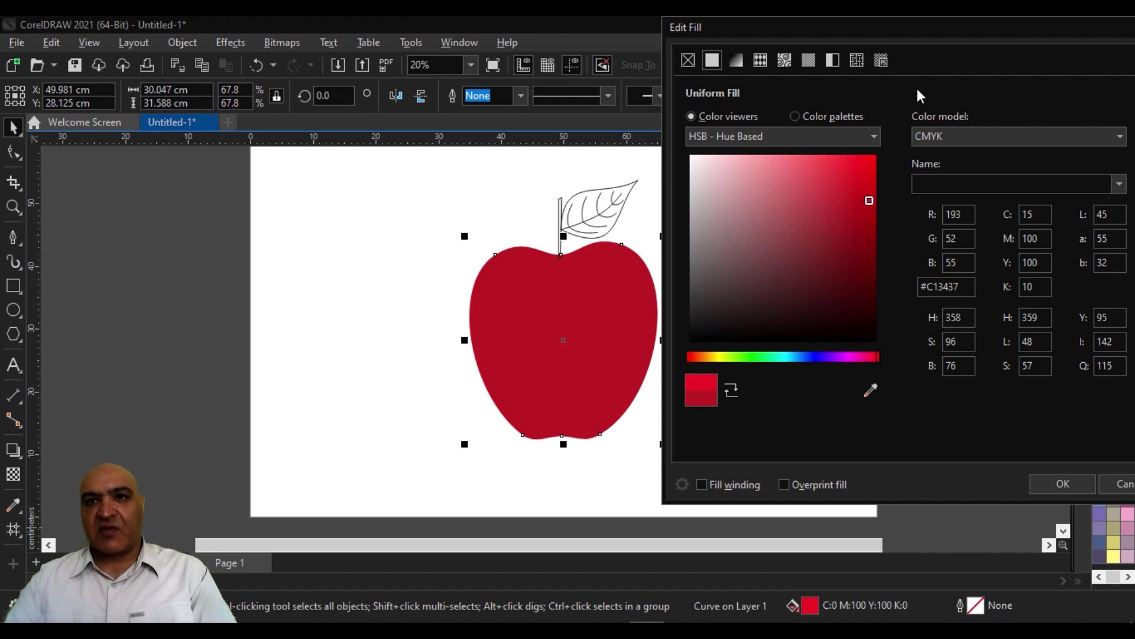
left_click(974, 500)
- Try the Mesh Fill tool on the red apple, then clear its fill with the no-fill swatch
left_click(294, 232)
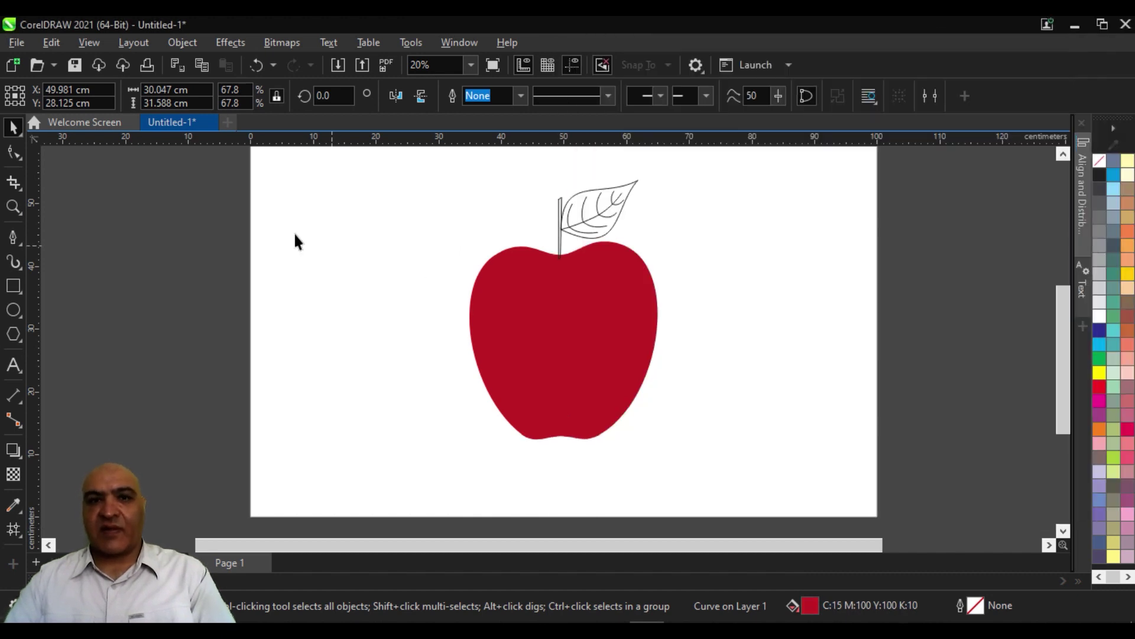
left_click(504, 416)
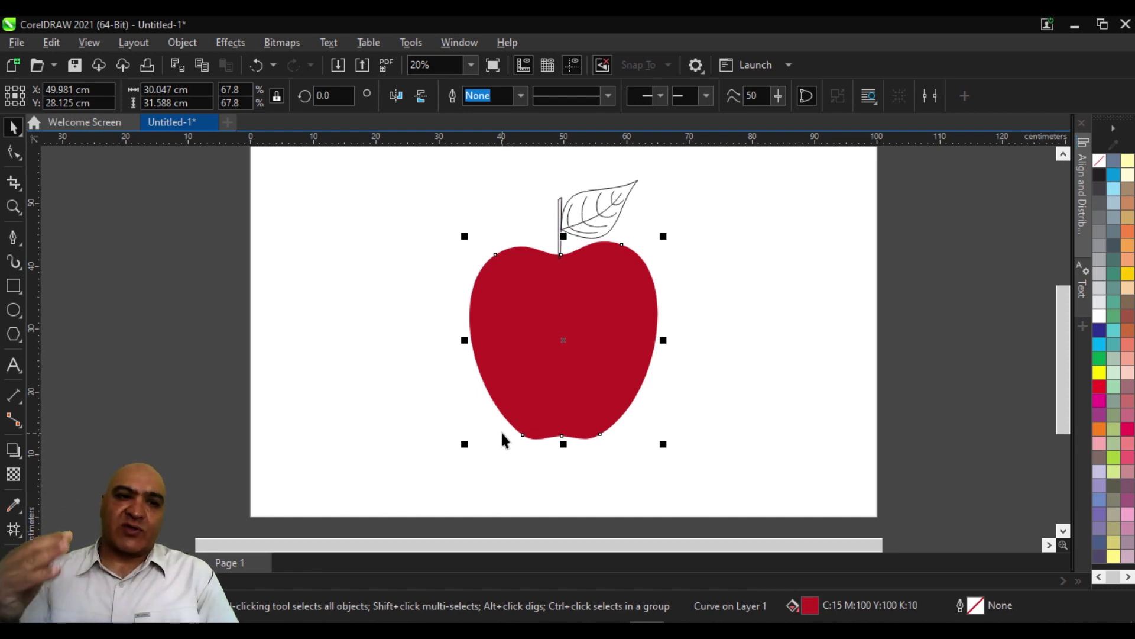
left_click(13, 529)
scroll(503, 346, "up", 2)
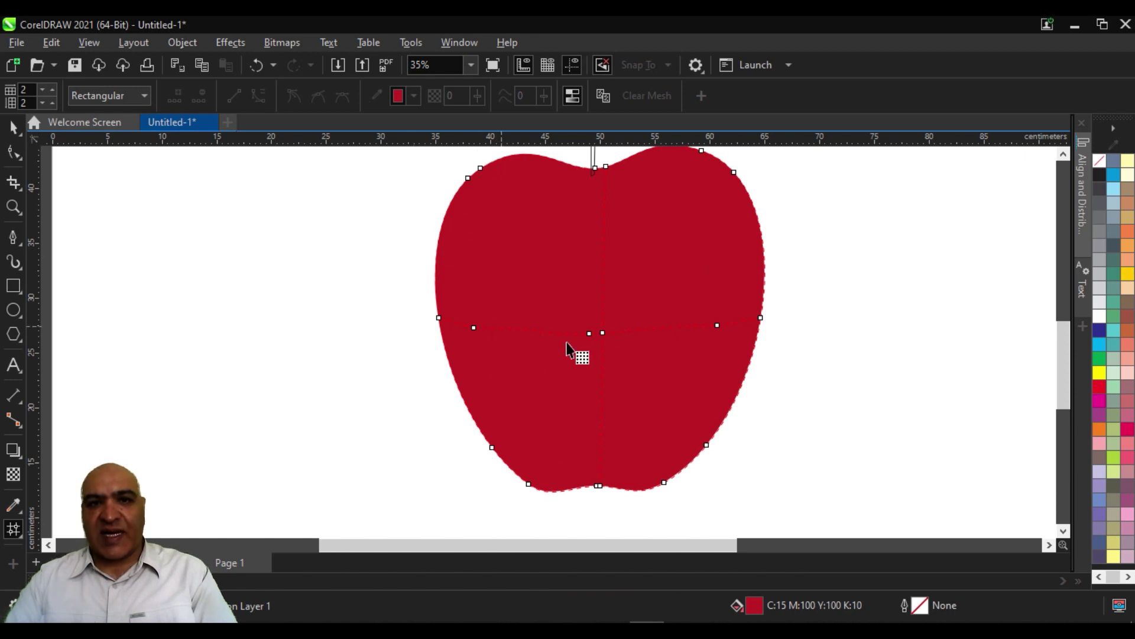
left_click(23, 133)
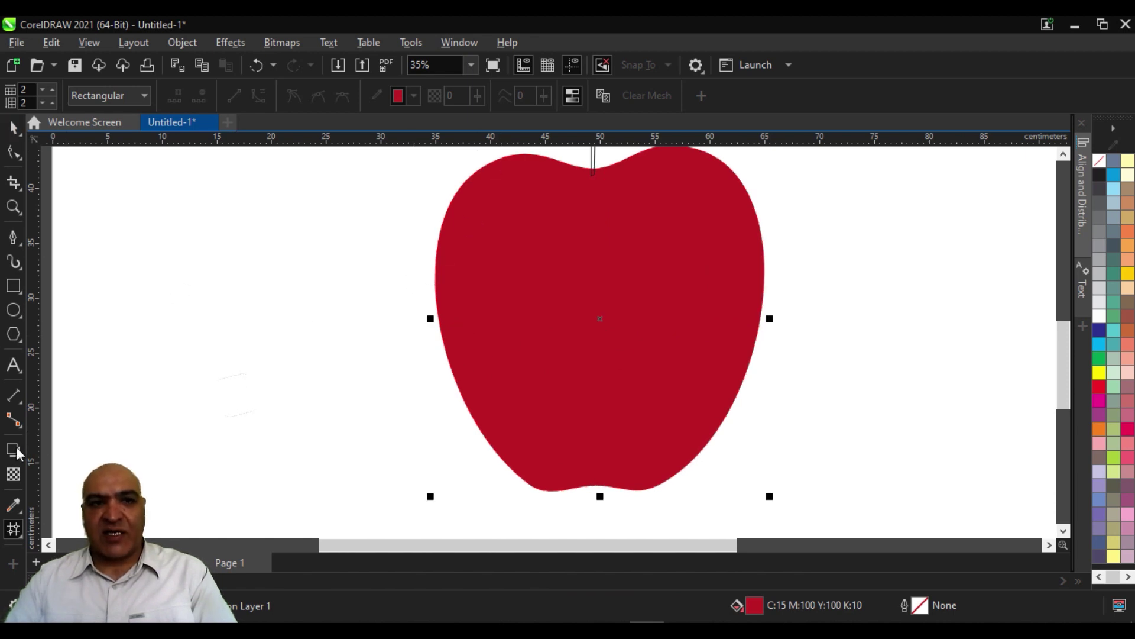
left_click(19, 533)
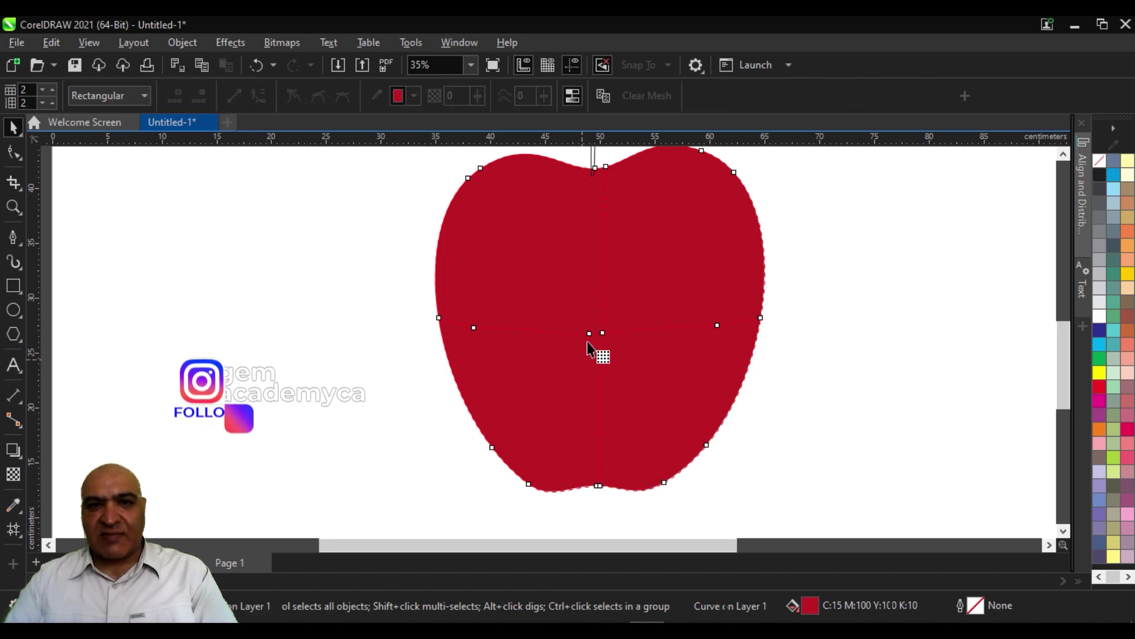
left_click(12, 128)
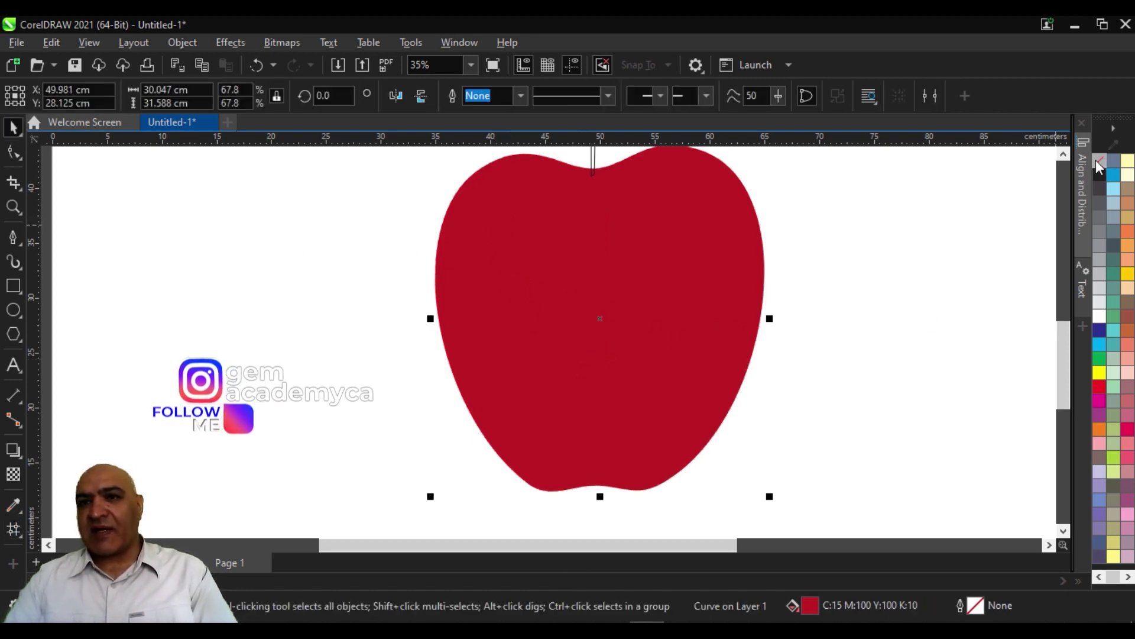
left_click(1097, 160)
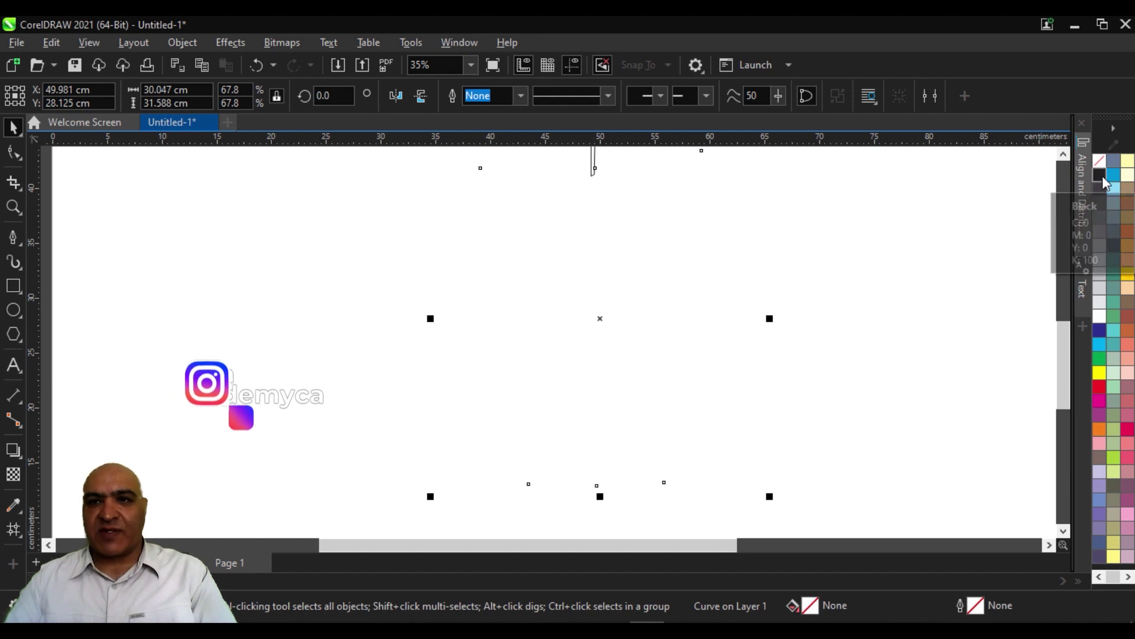
- Give the apple a black outline and cover it with a 2×2 mesh grid
right_click(1103, 171)
left_click(1064, 189)
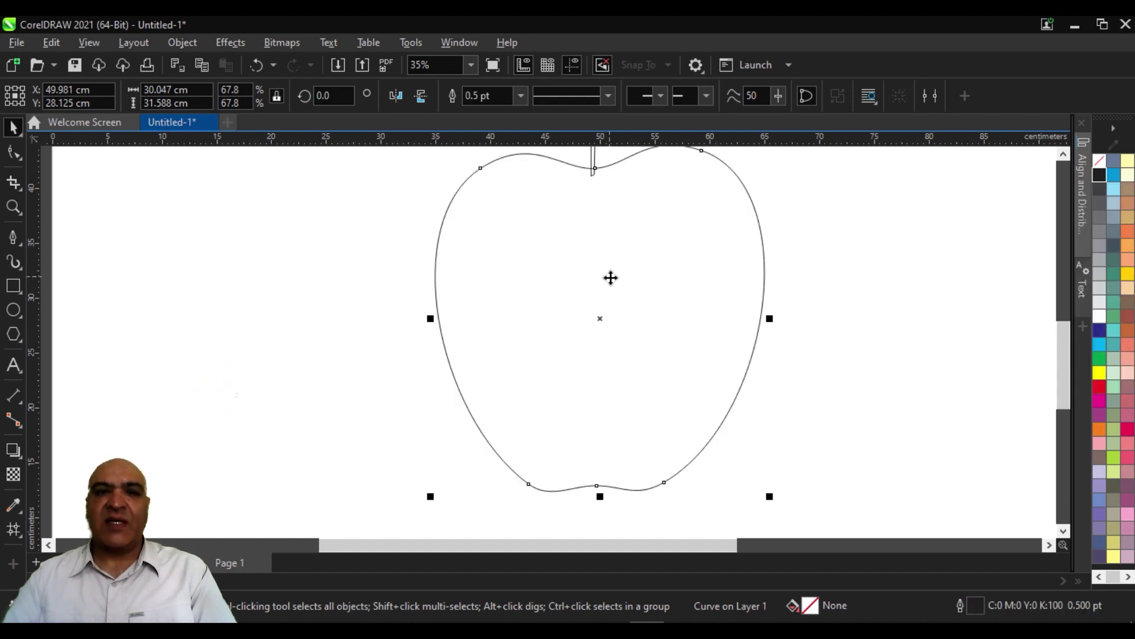
scroll(609, 273, "down", 1)
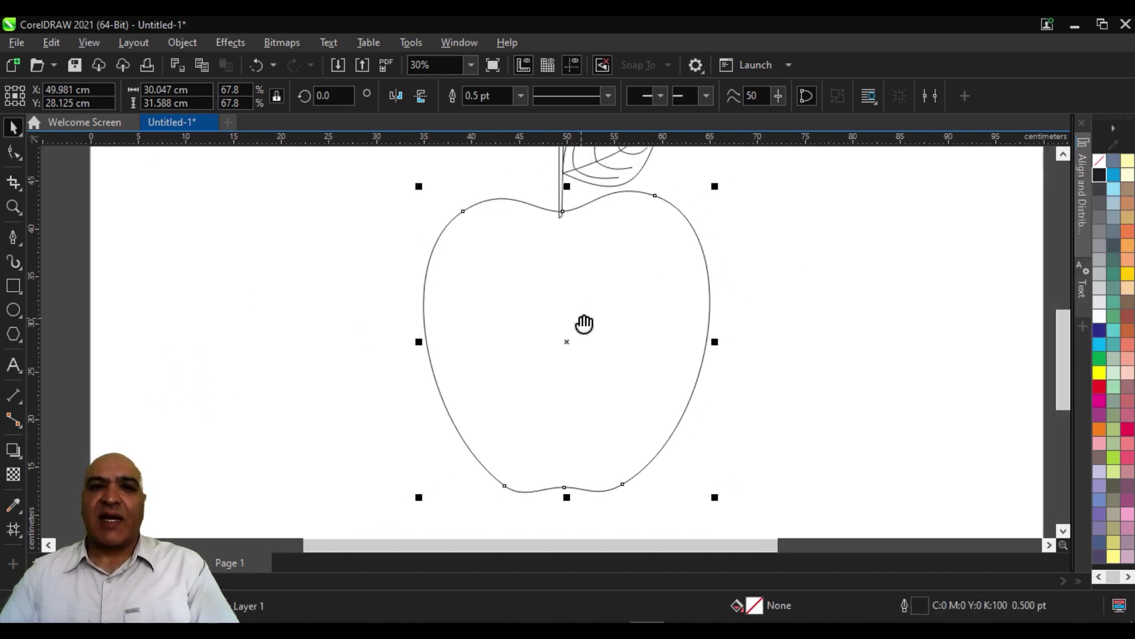
left_click(12, 529)
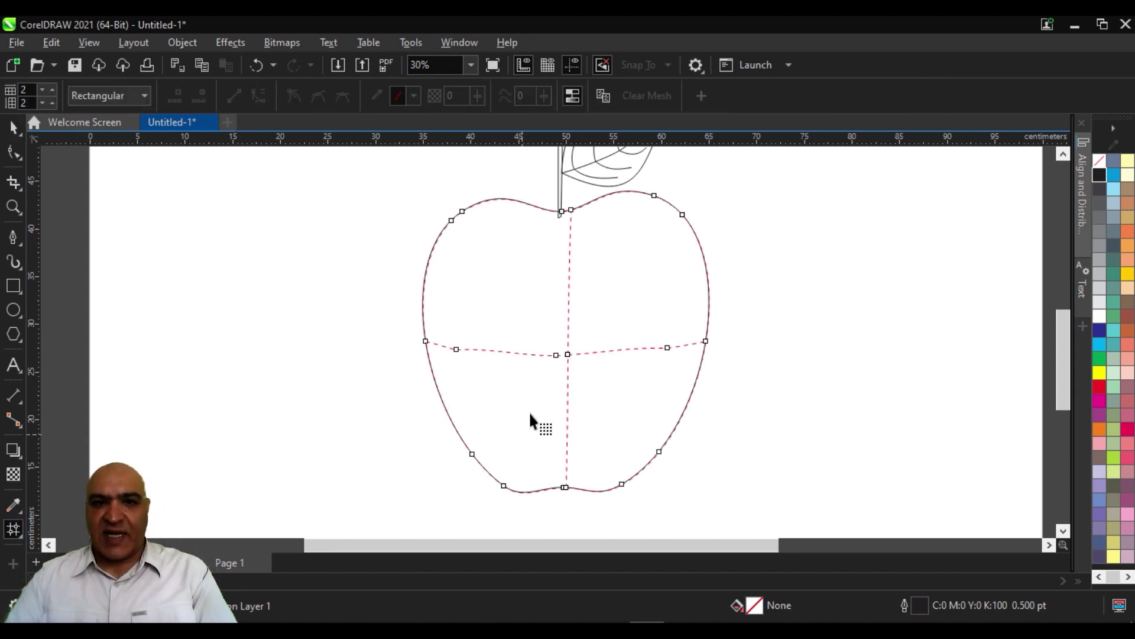
left_click(555, 355)
left_click(498, 374)
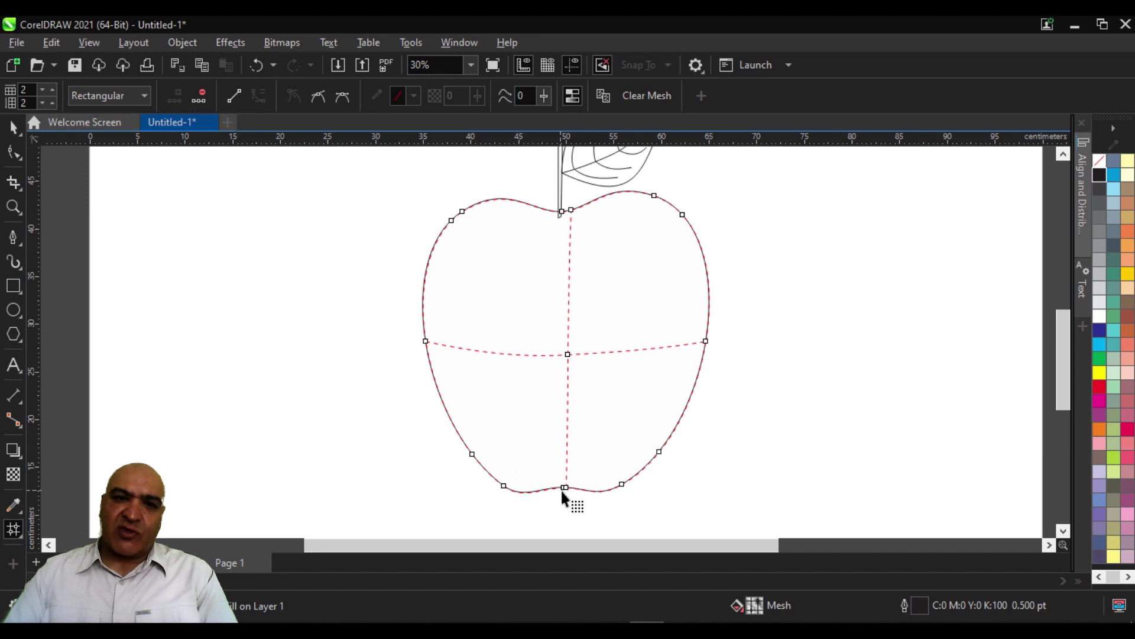
scroll(562, 489, "up", 2)
scroll(562, 490, "up", 1)
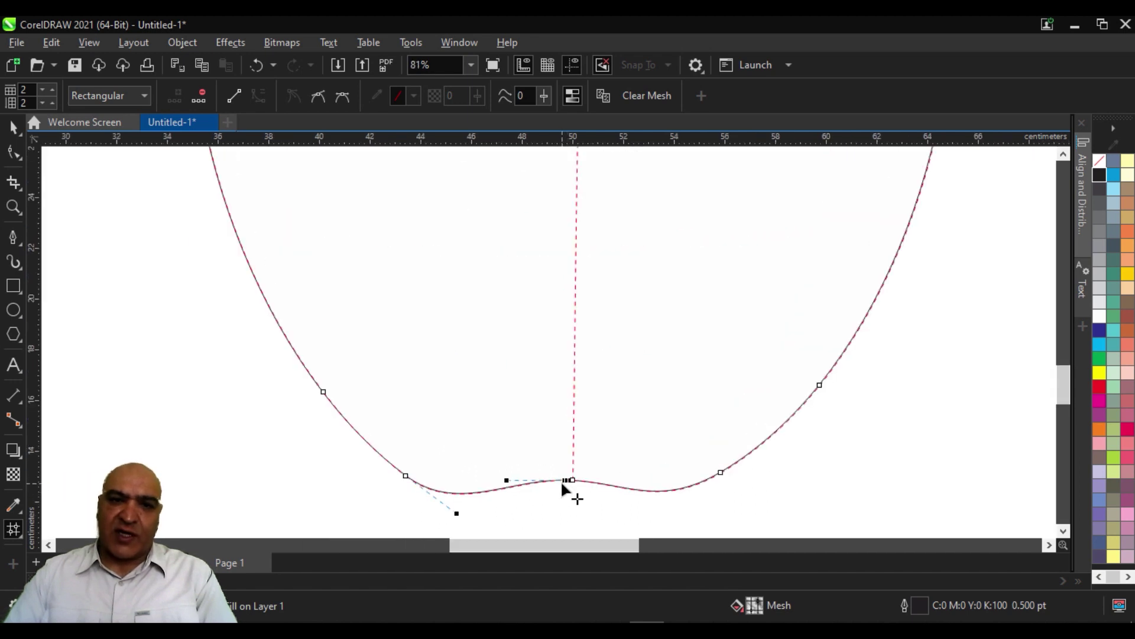
scroll(615, 479, "down", 3)
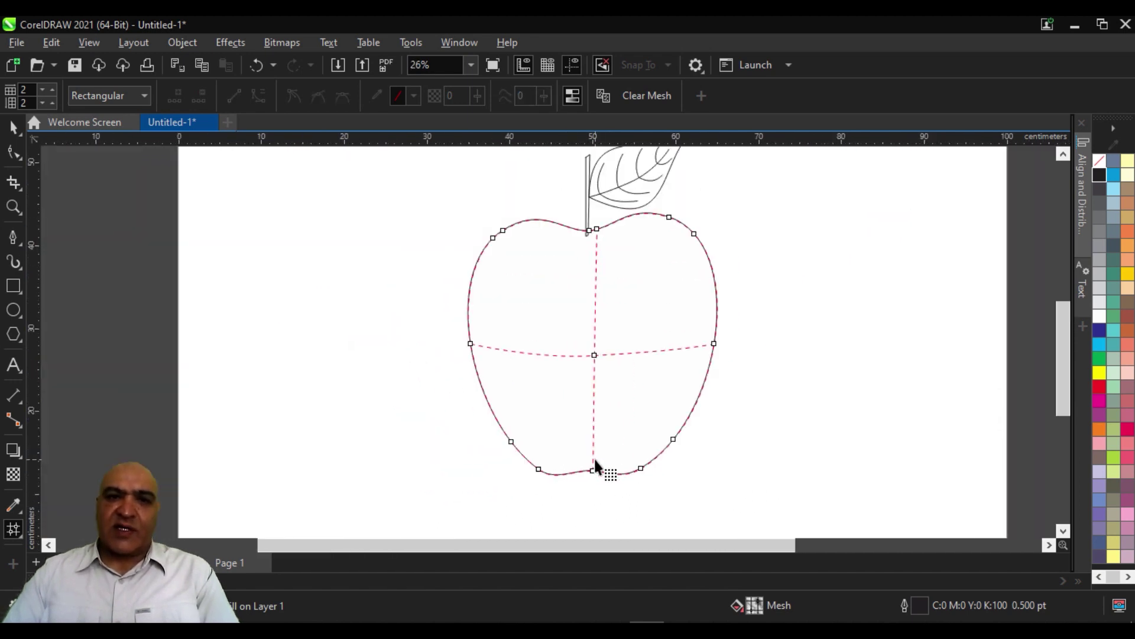
- Reshape the mesh's top node curve so the centre line sits in the apple's top dip
left_click(595, 356)
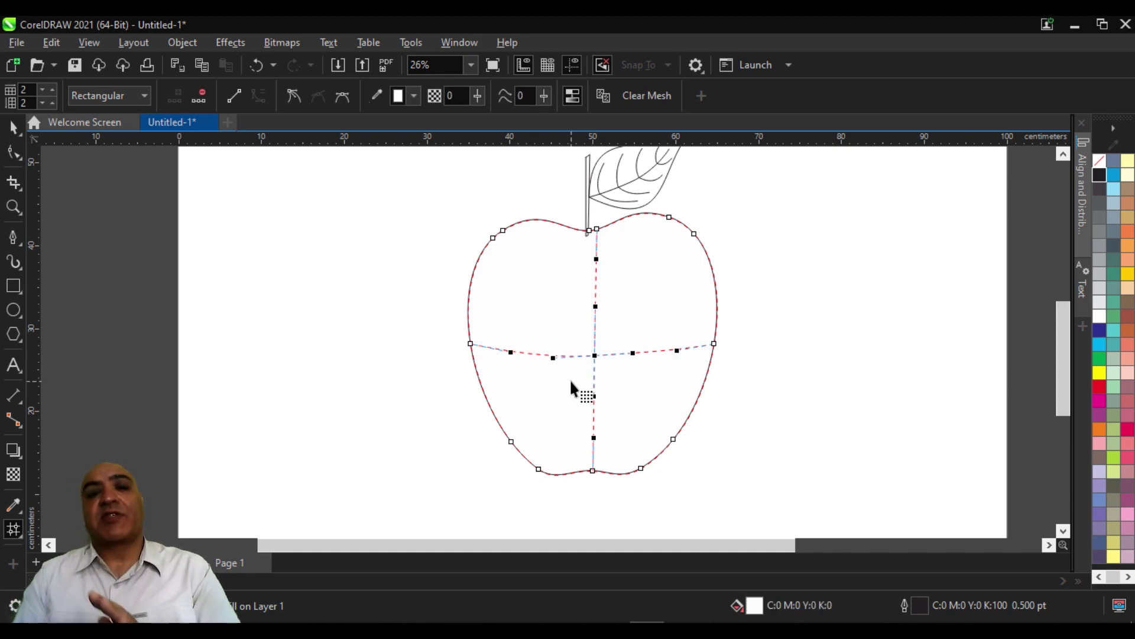
scroll(550, 204, "up", 2)
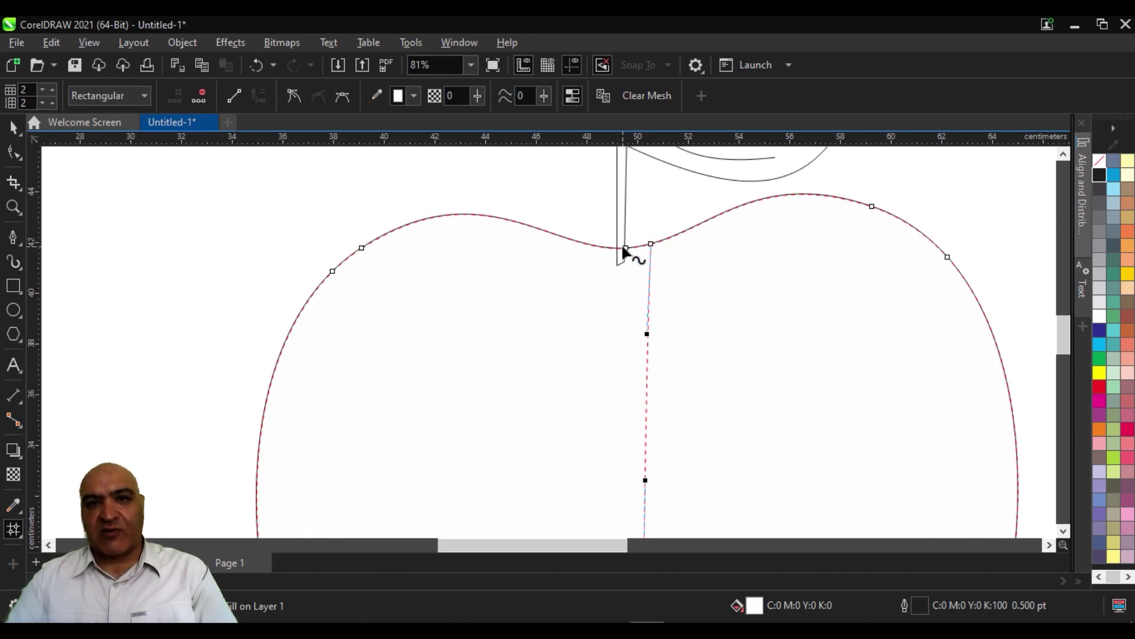
left_click(625, 249)
key("Delete")
left_click_drag(650, 243, 629, 248)
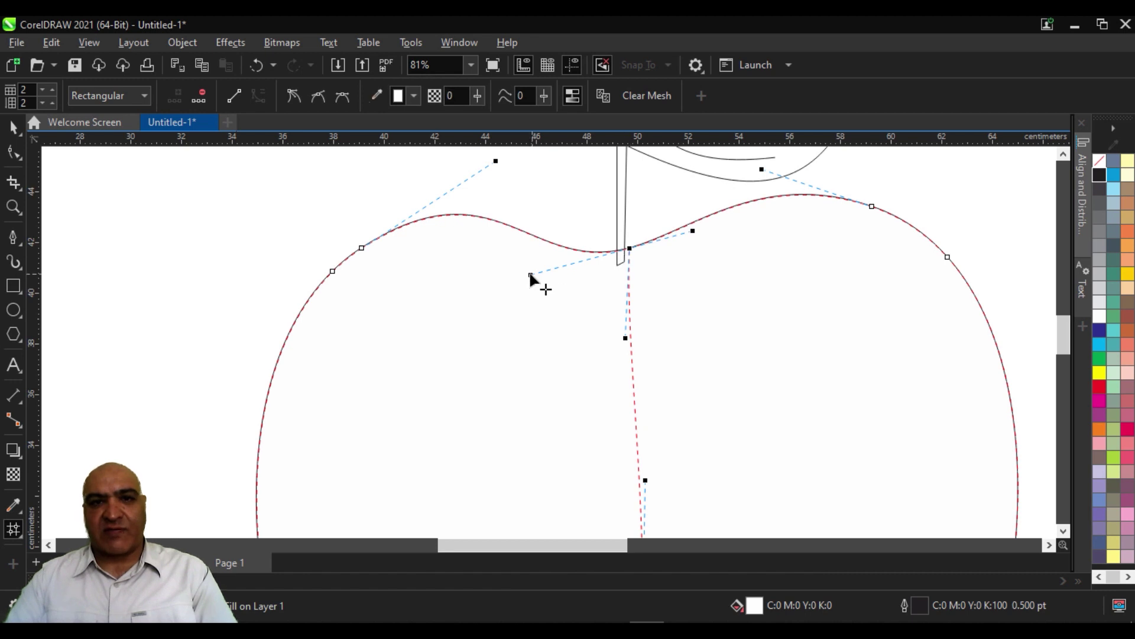
scroll(527, 361, "down", 2)
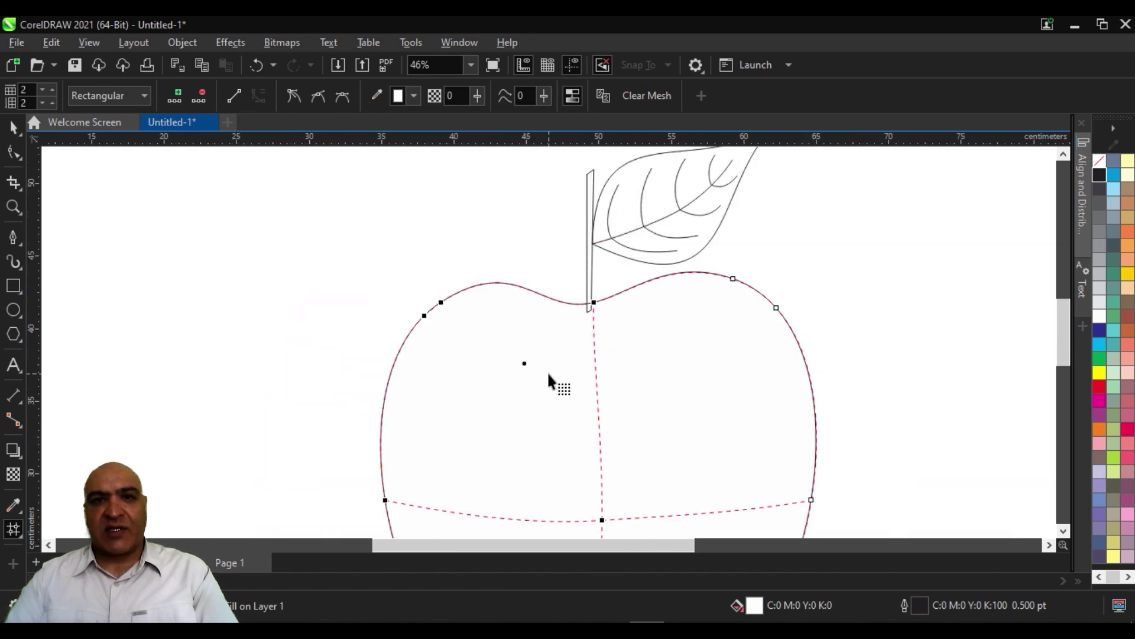
scroll(547, 371, "down", 1)
scroll(571, 393, "down", 1)
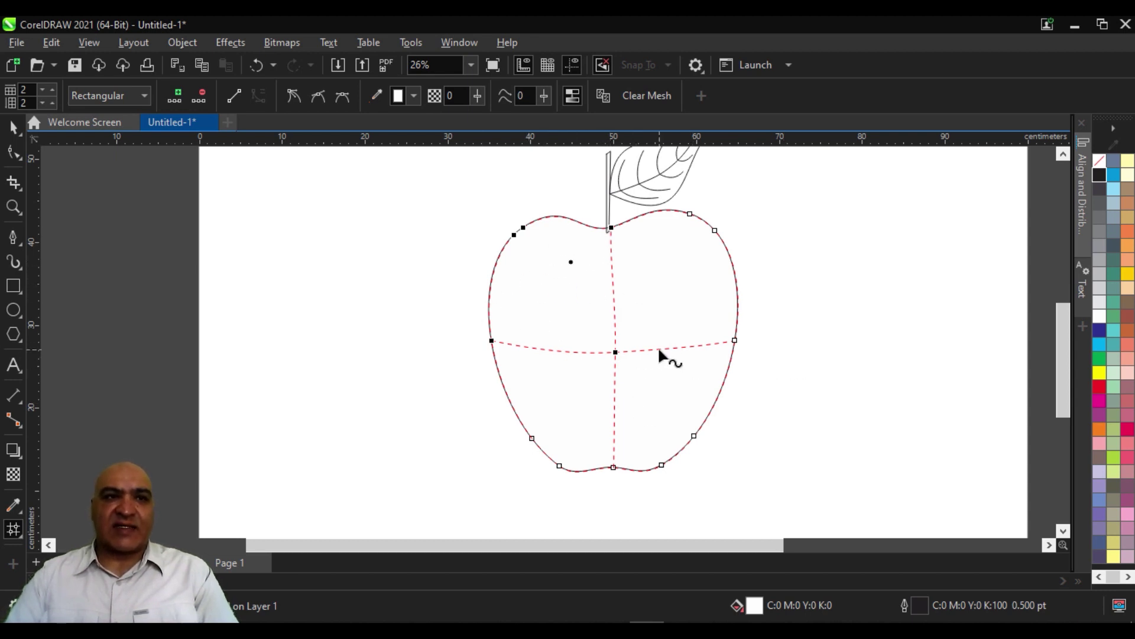
- Add mesh rows and columns to the apple to form a 4x4 grid, nudging the new nodes into place
double_click(541, 267)
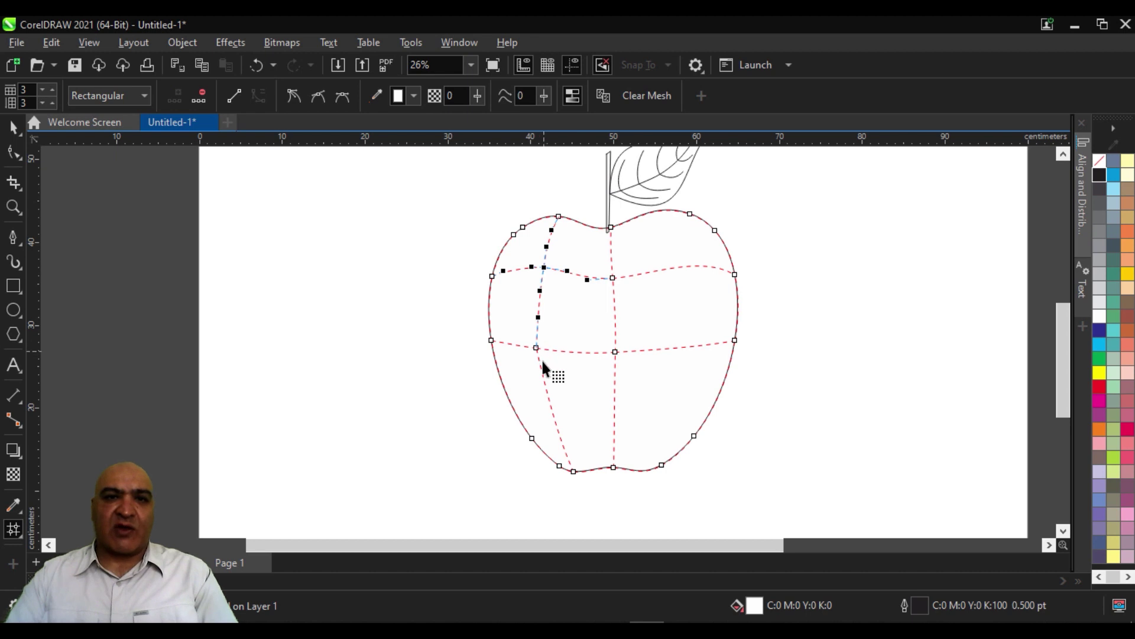
left_click_drag(543, 267, 538, 270)
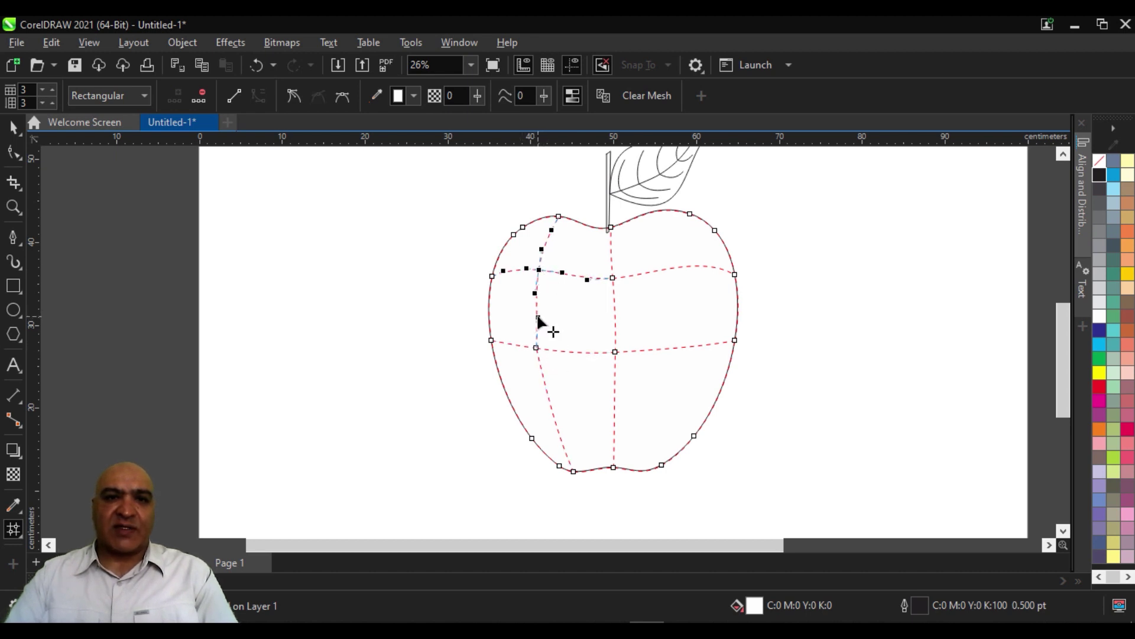
left_click(570, 298)
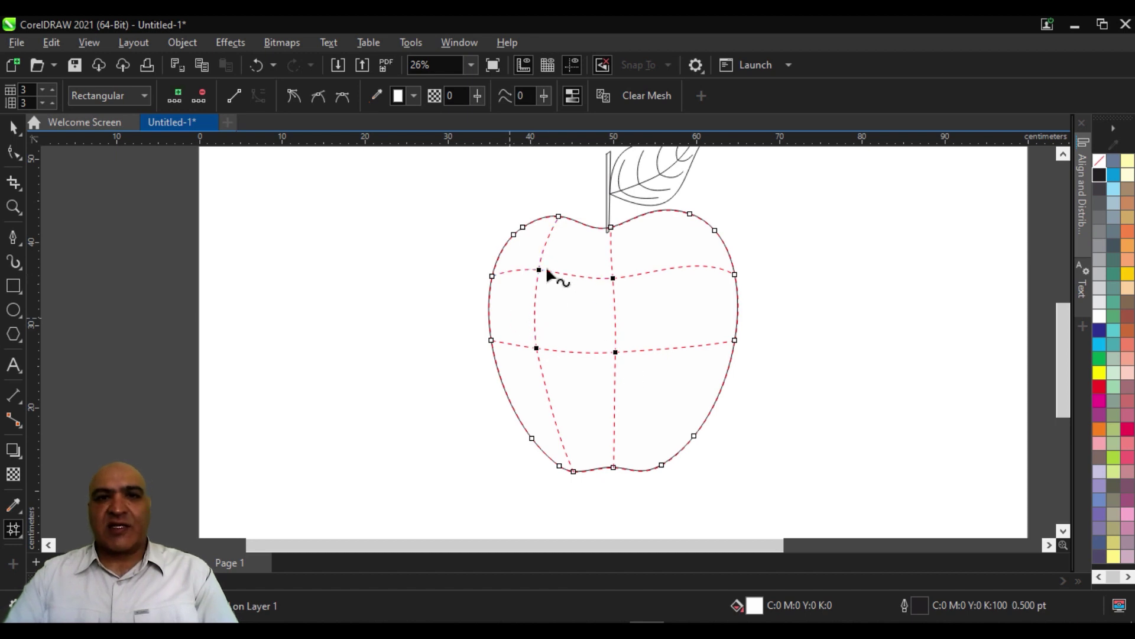
double_click(659, 405)
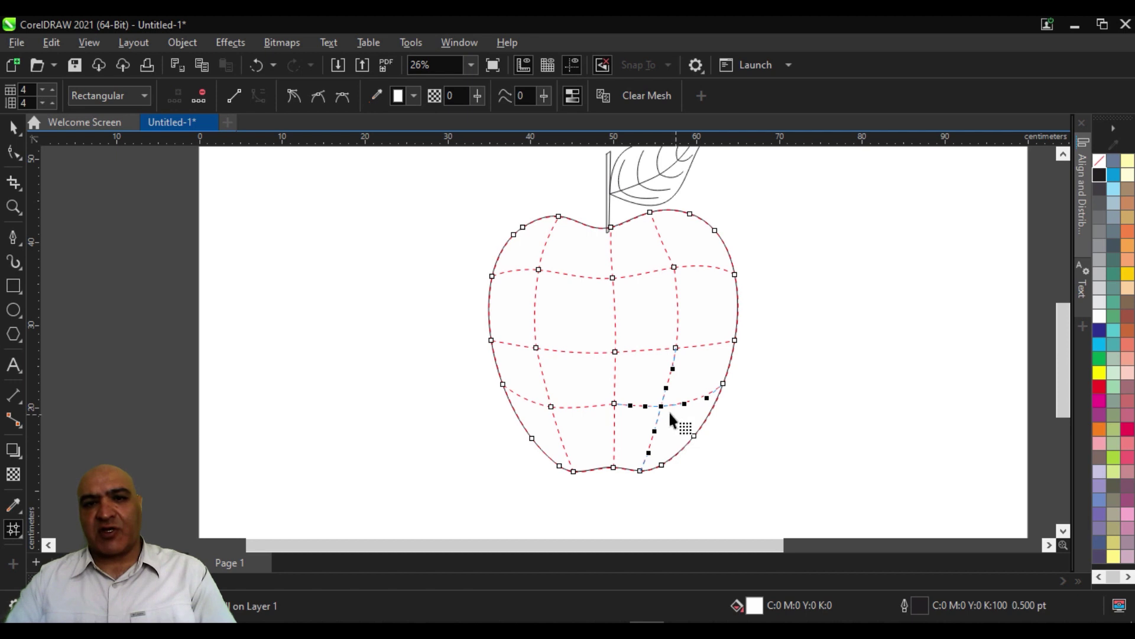
key("Delete")
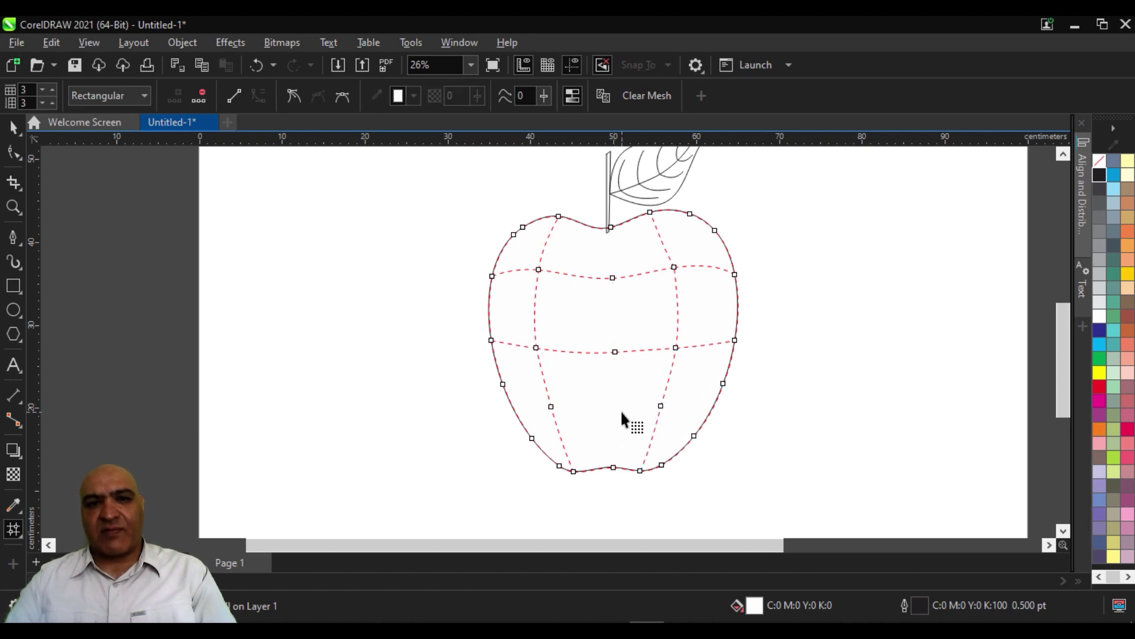
key("ctrl+z")
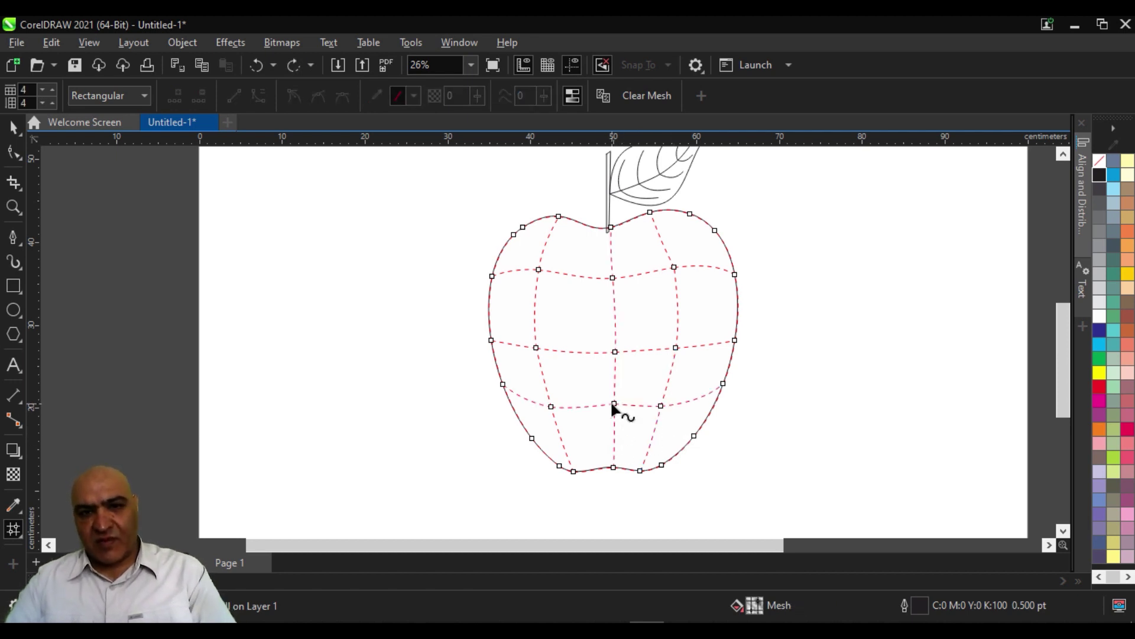
left_click_drag(615, 404, 615, 415)
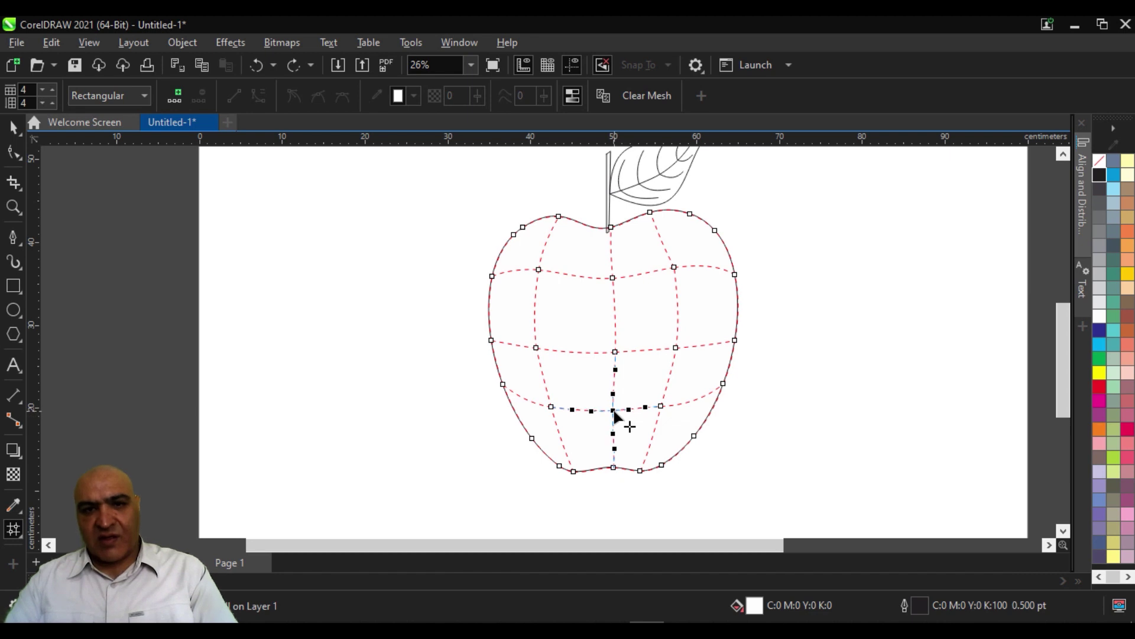
scroll(575, 416, "up", 1)
scroll(575, 416, "up", 1)
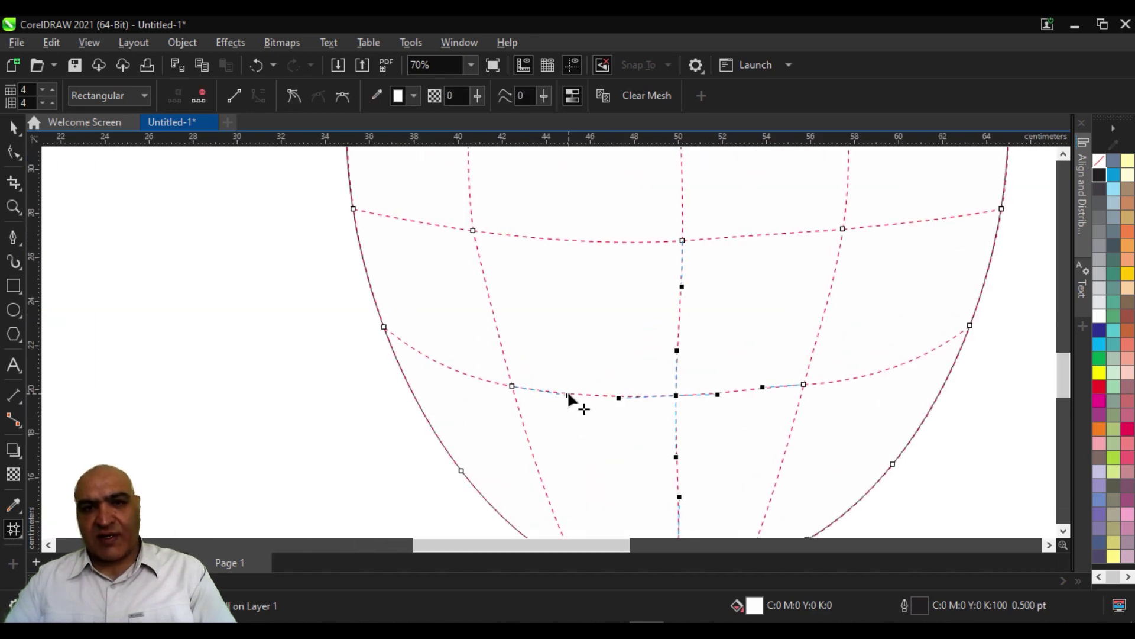
- Rotate the lower-right node's handles so the mesh lines curve along the apple's rounded outline
left_click(805, 384)
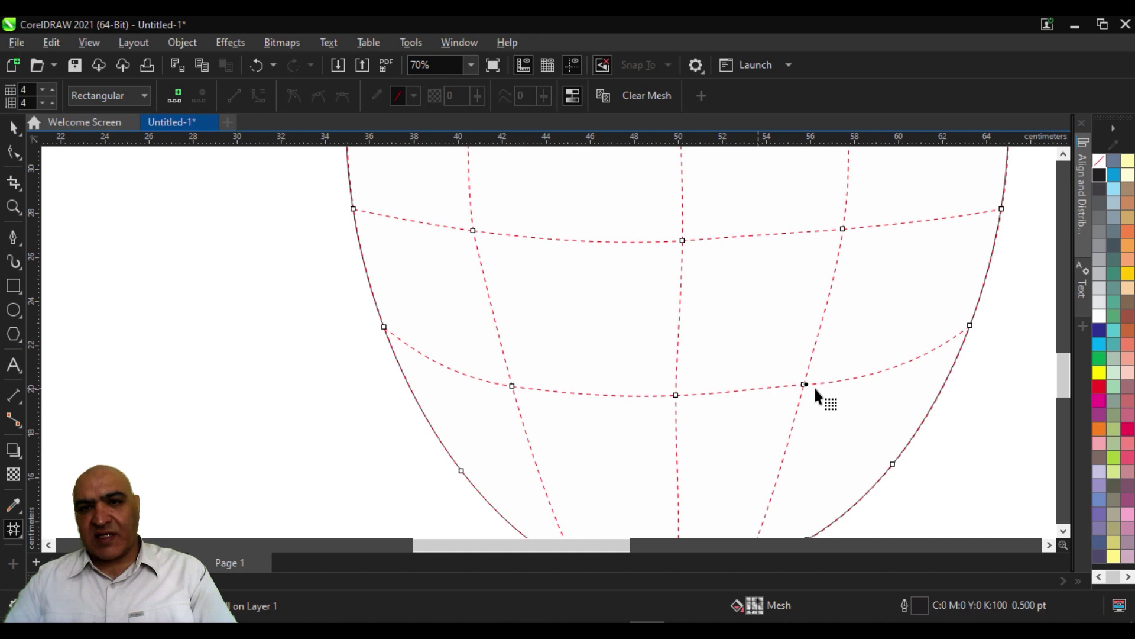
left_click(802, 384)
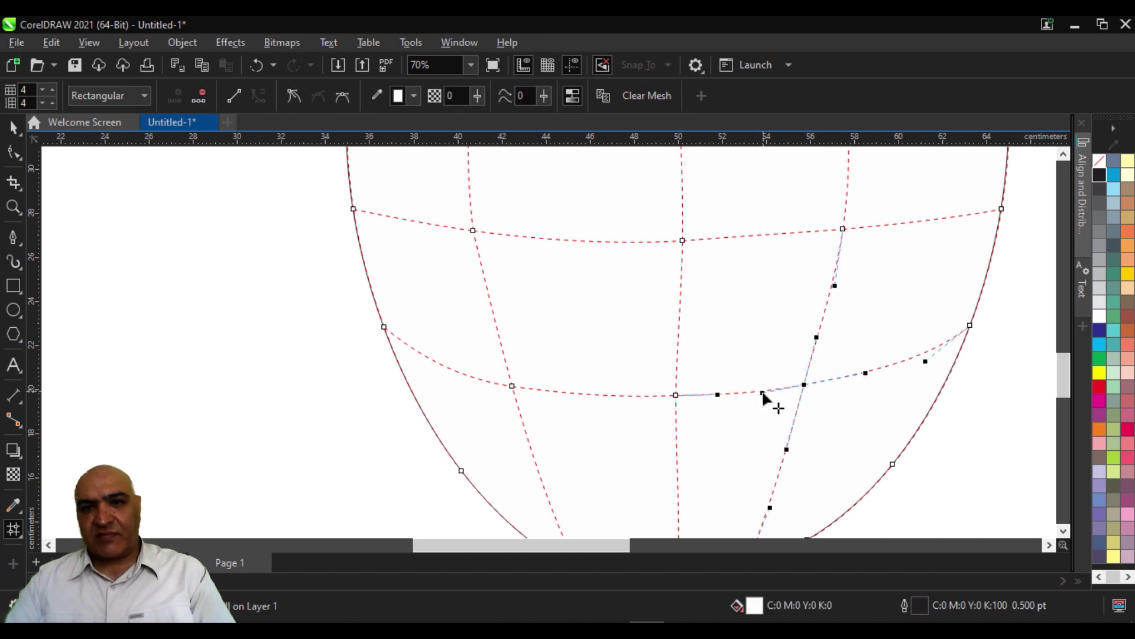
scroll(789, 430, "down", 1)
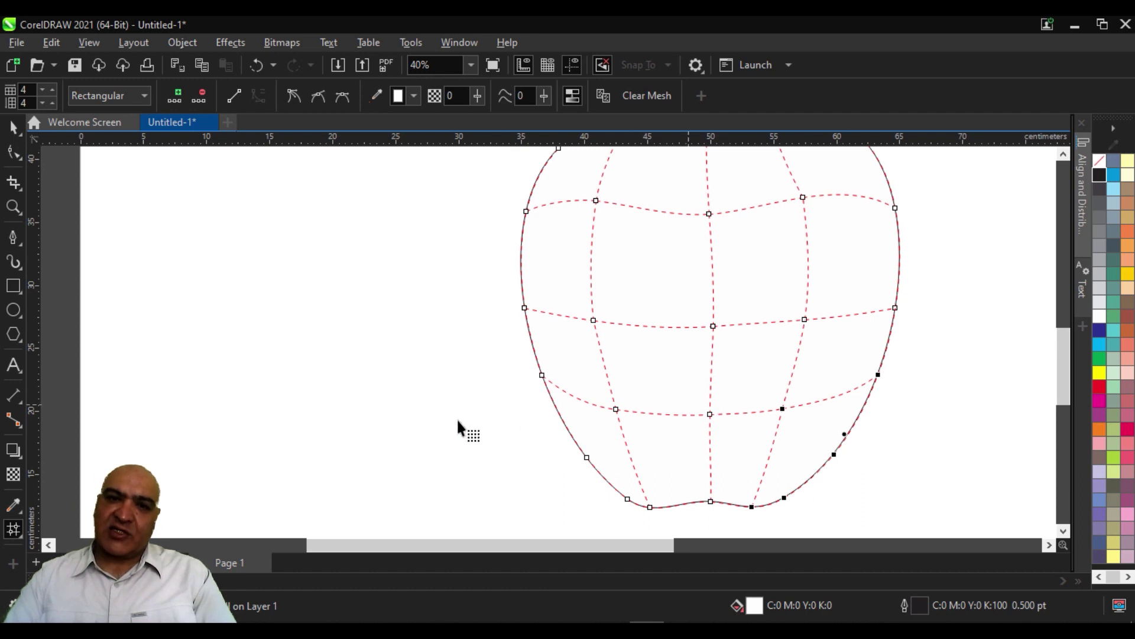
left_click(712, 326)
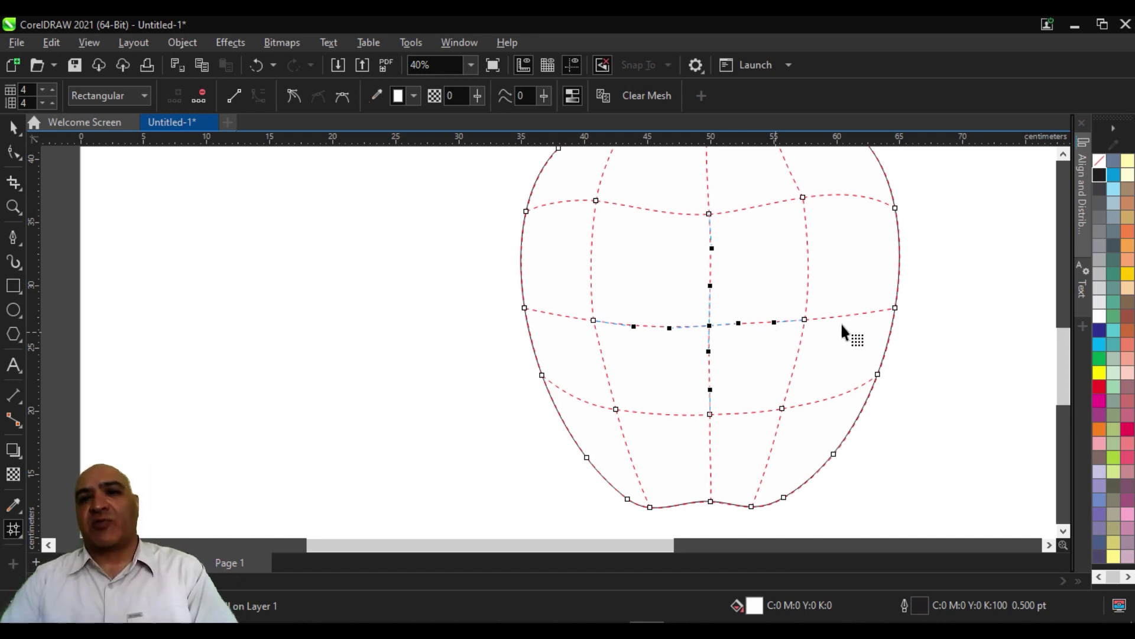
scroll(841, 325, "down", 1)
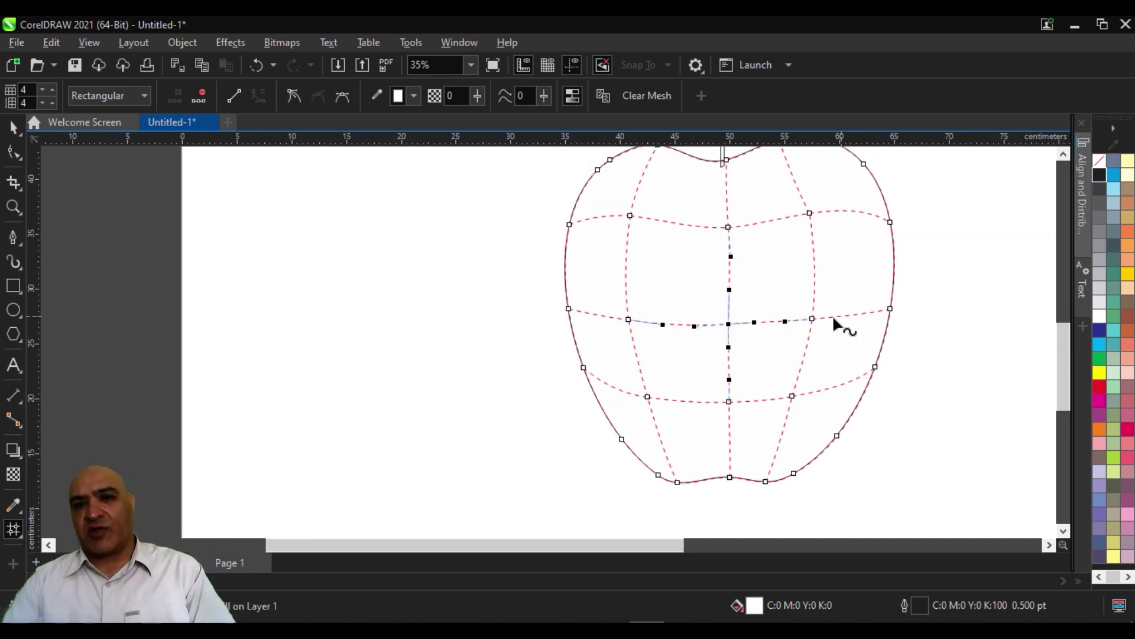
left_click(793, 396)
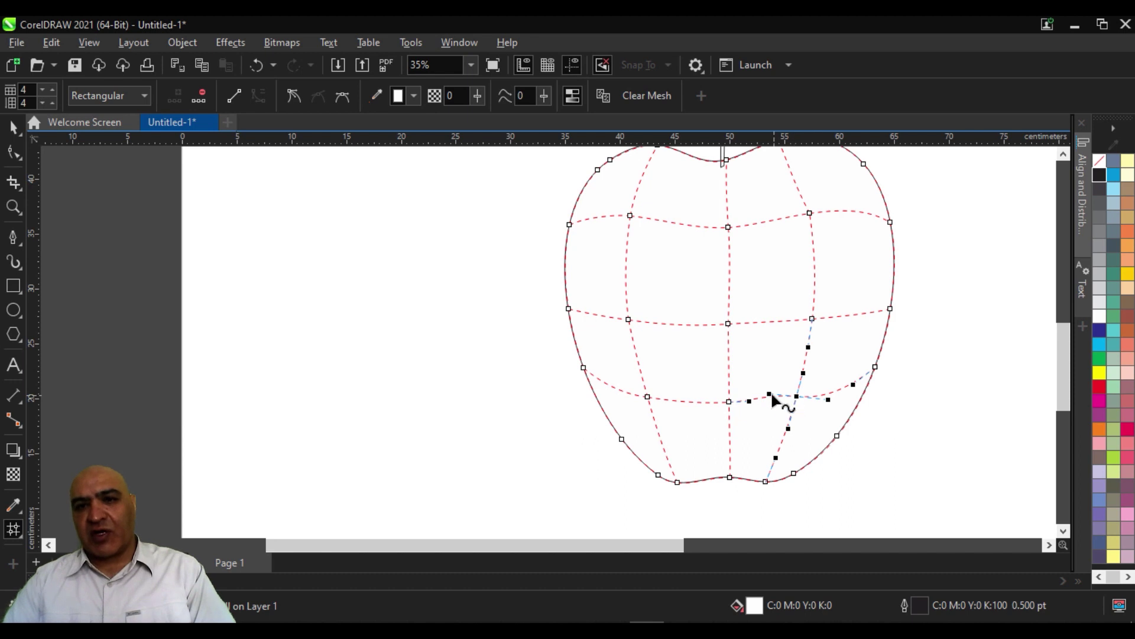
left_click_drag(769, 394, 769, 401)
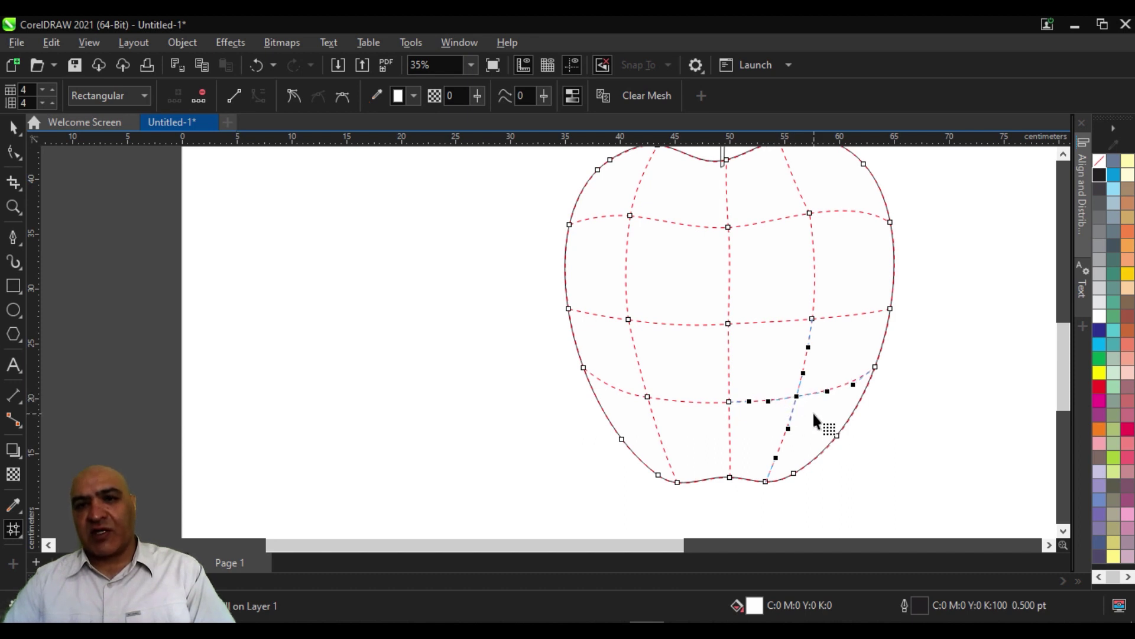
left_click_drag(834, 271, 747, 378)
left_click(747, 381)
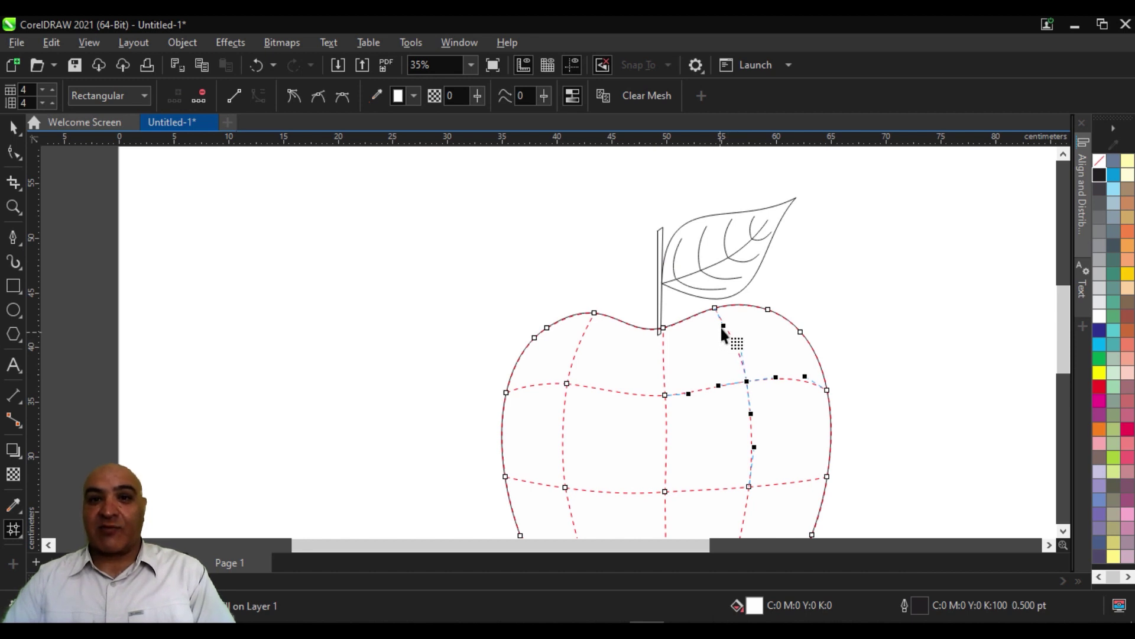
left_click(853, 371)
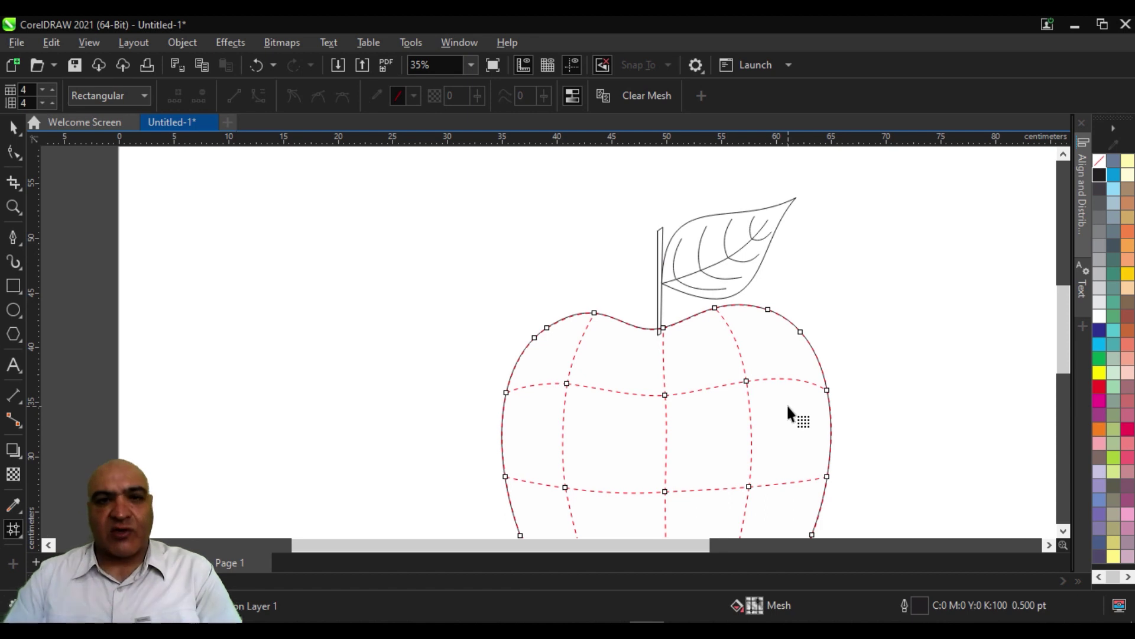
scroll(652, 467, "down", 3)
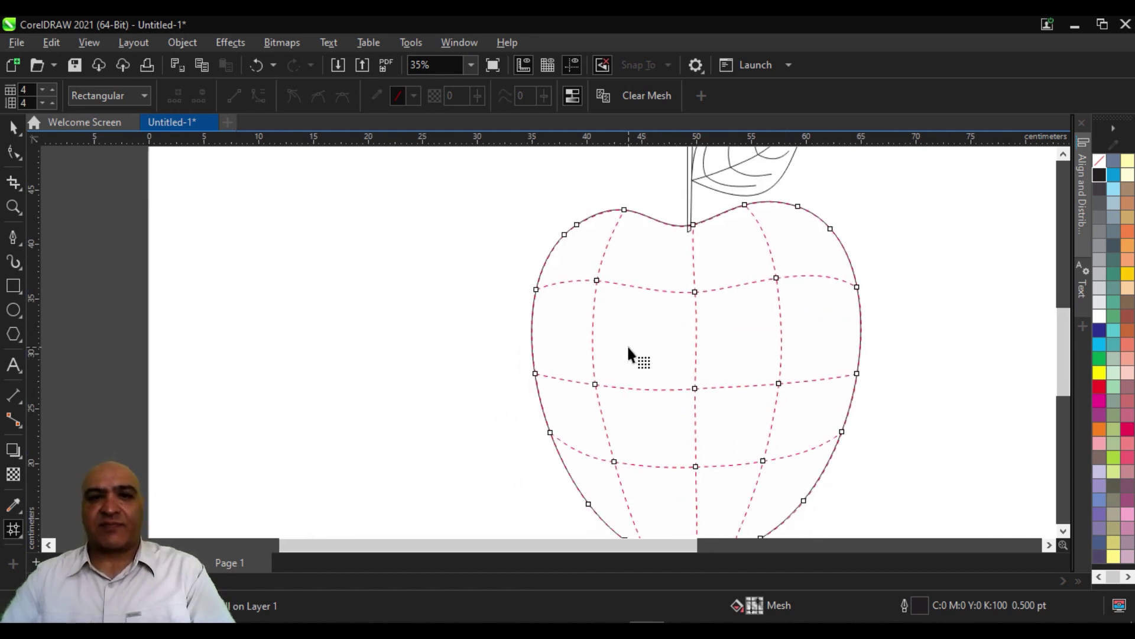
- Select the whole mesh apple with the Pick tool and fill it solid red
left_click(15, 126)
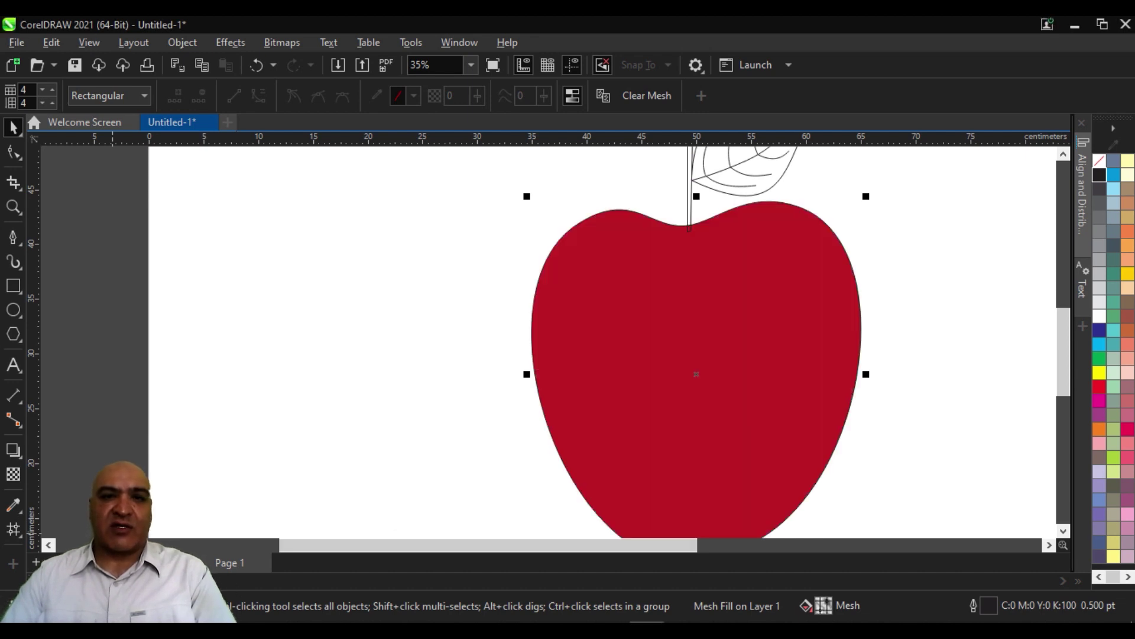
scroll(740, 360, "down", 1)
scroll(739, 361, "right", 2)
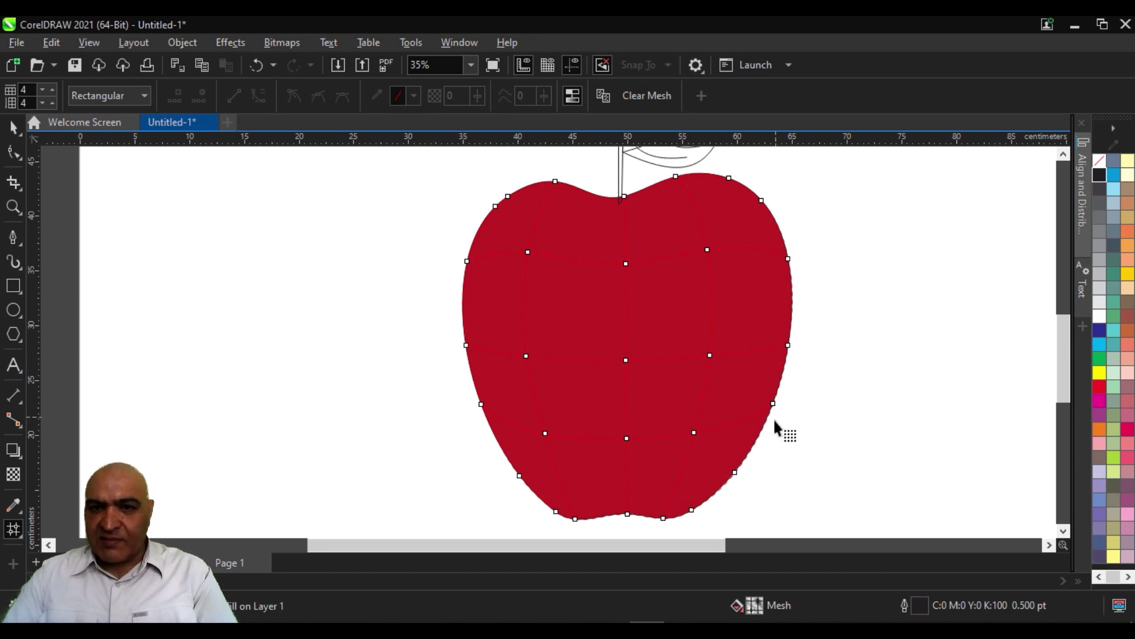
mouse_move(768, 461)
left_mouse_down()
mouse_move(563, 486)
mouse_move(502, 514)
left_mouse_up()
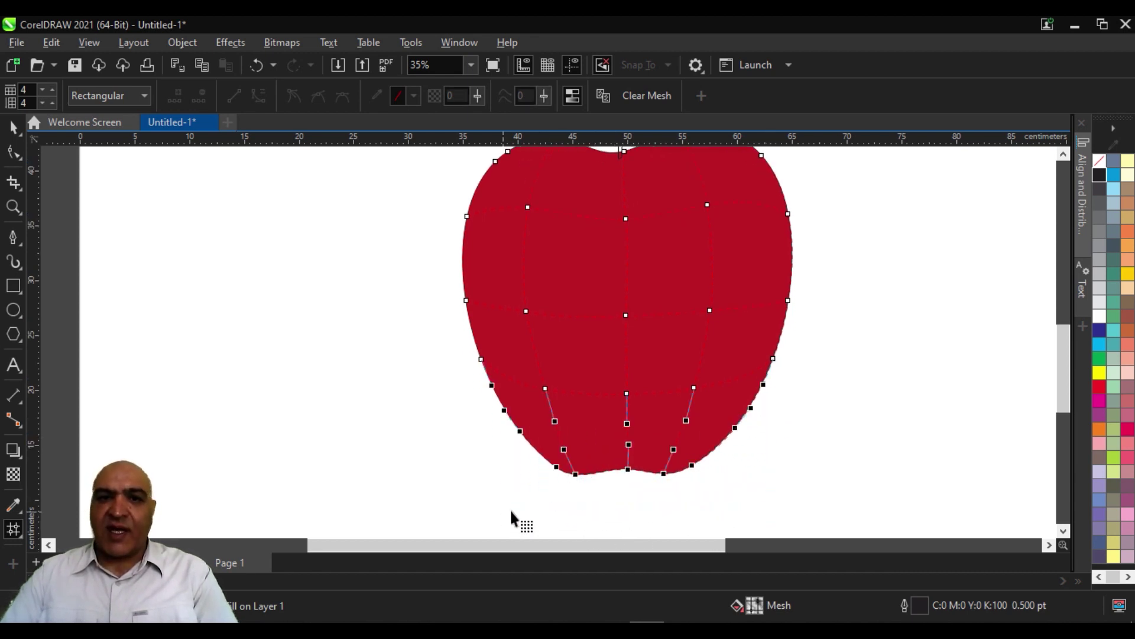
- Marquee-select the apple's bottom mesh rows and colour them dark maroon red (C36 M100 Y70 K52)
left_click(462, 448)
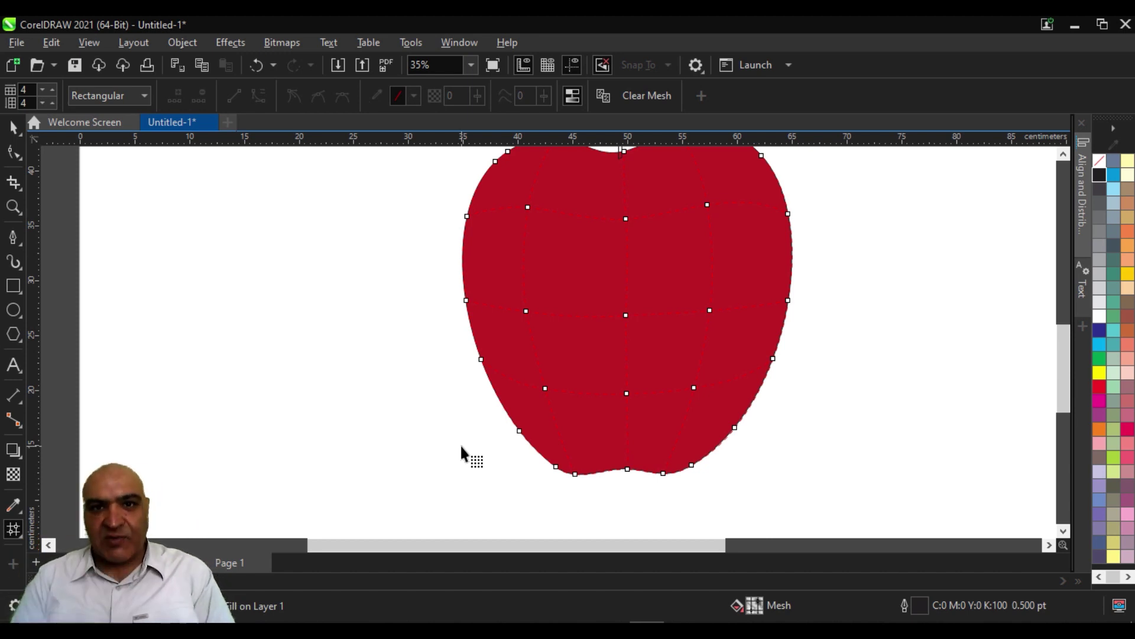
left_click_drag(776, 417, 497, 536)
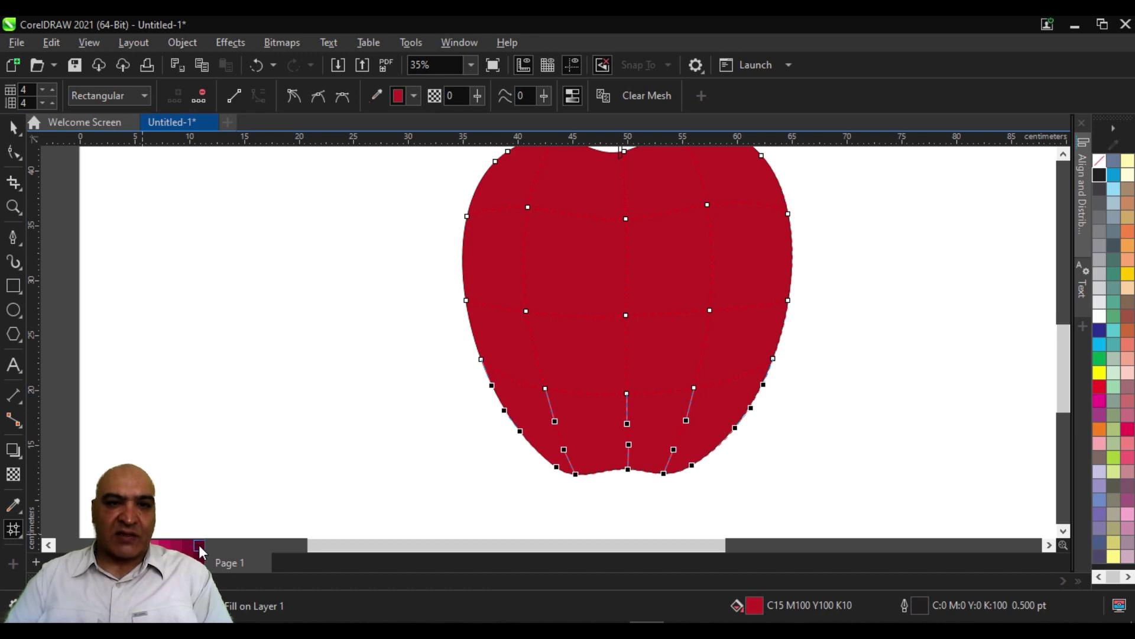
left_click(199, 545)
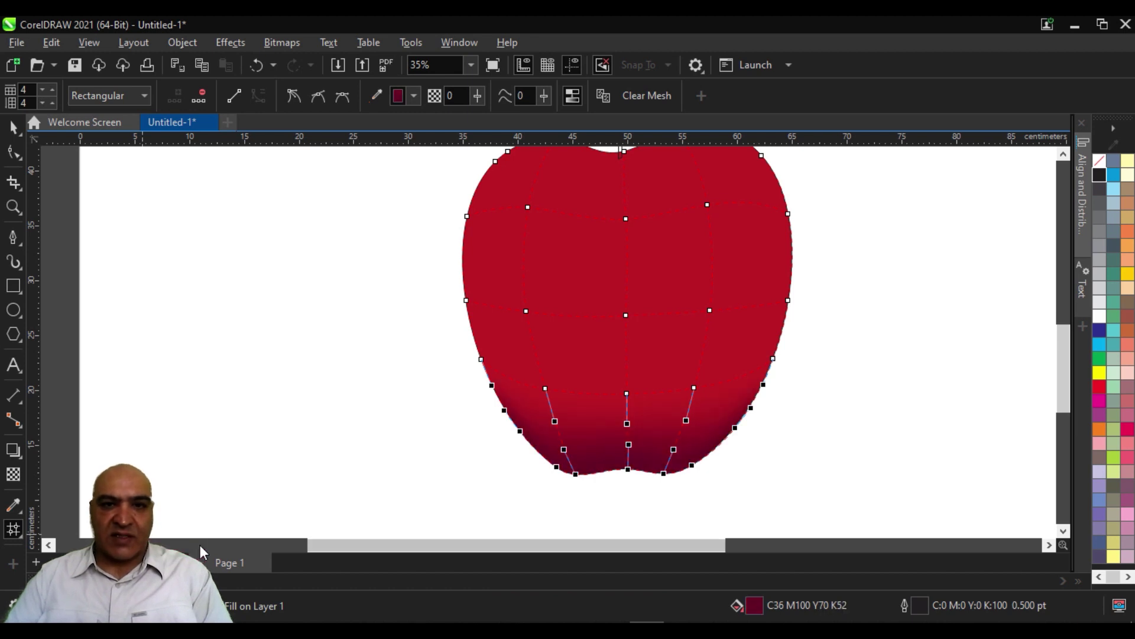
left_click(13, 128)
left_click(339, 346)
scroll(710, 444, "down", 3)
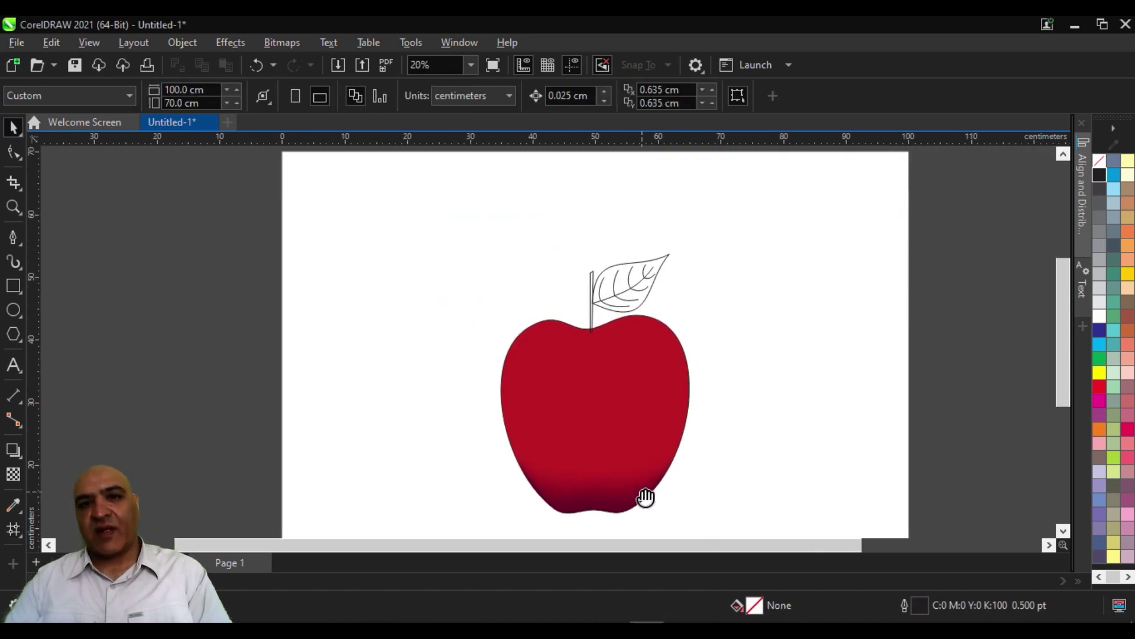
- Show the apple's mesh points and colour the upper-left interior point pure red
left_click(594, 399)
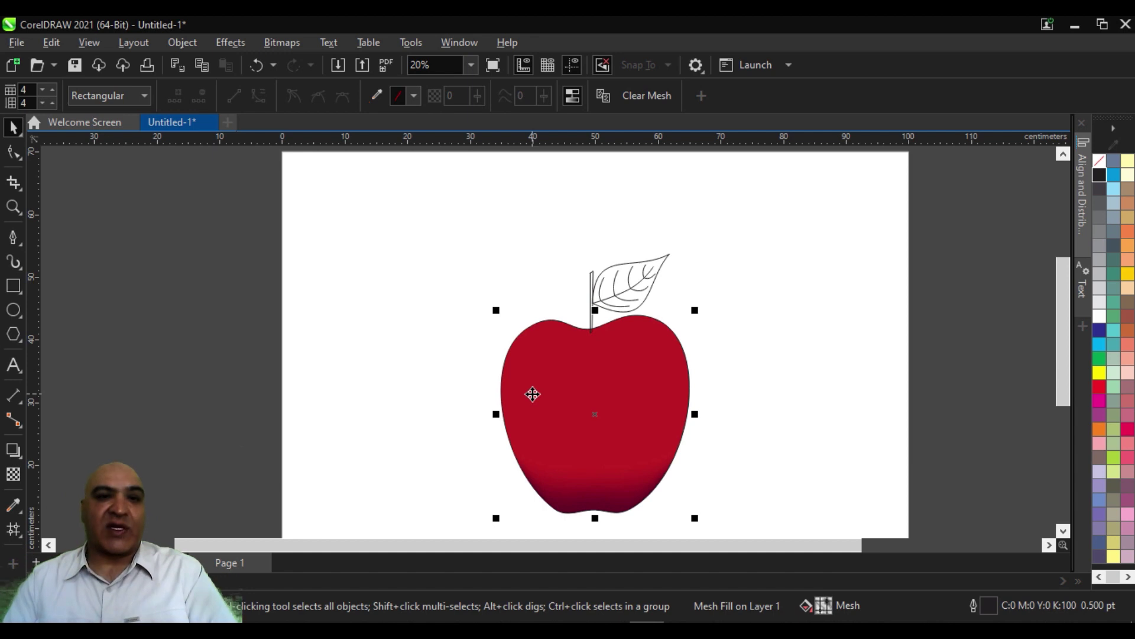
left_click(13, 528)
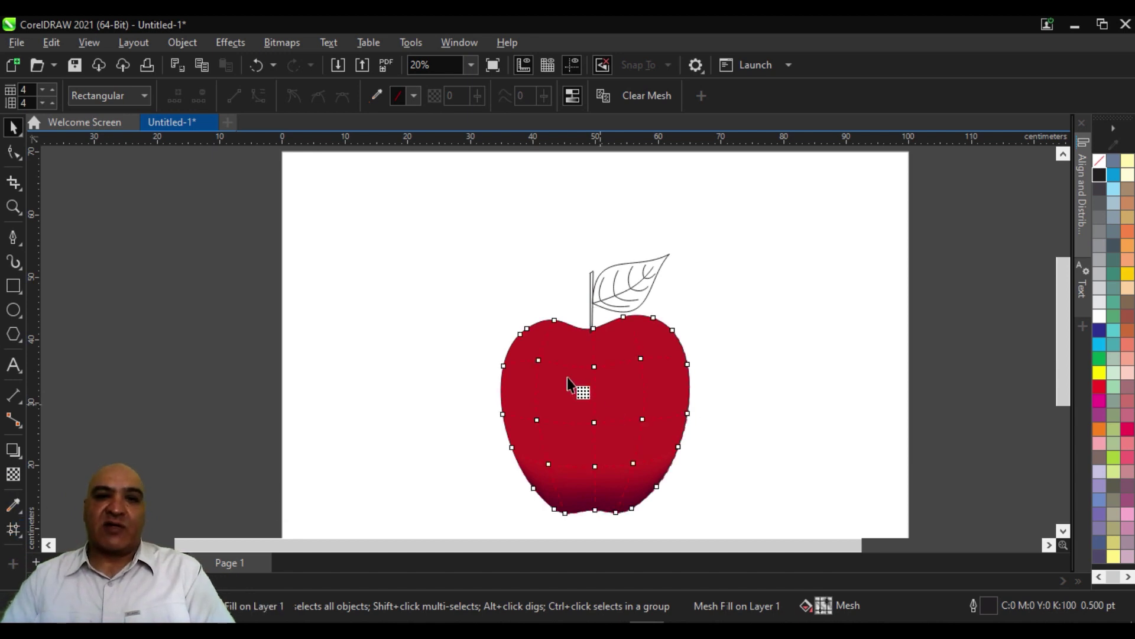
left_click(538, 360)
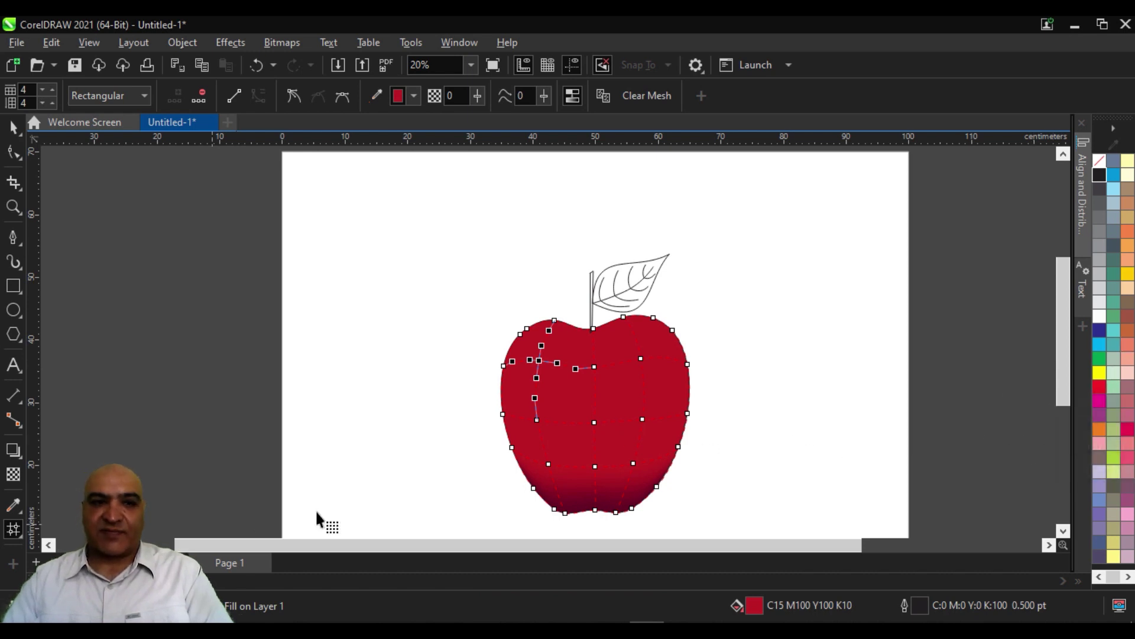
left_click(1101, 386)
scroll(528, 414, "up", 1)
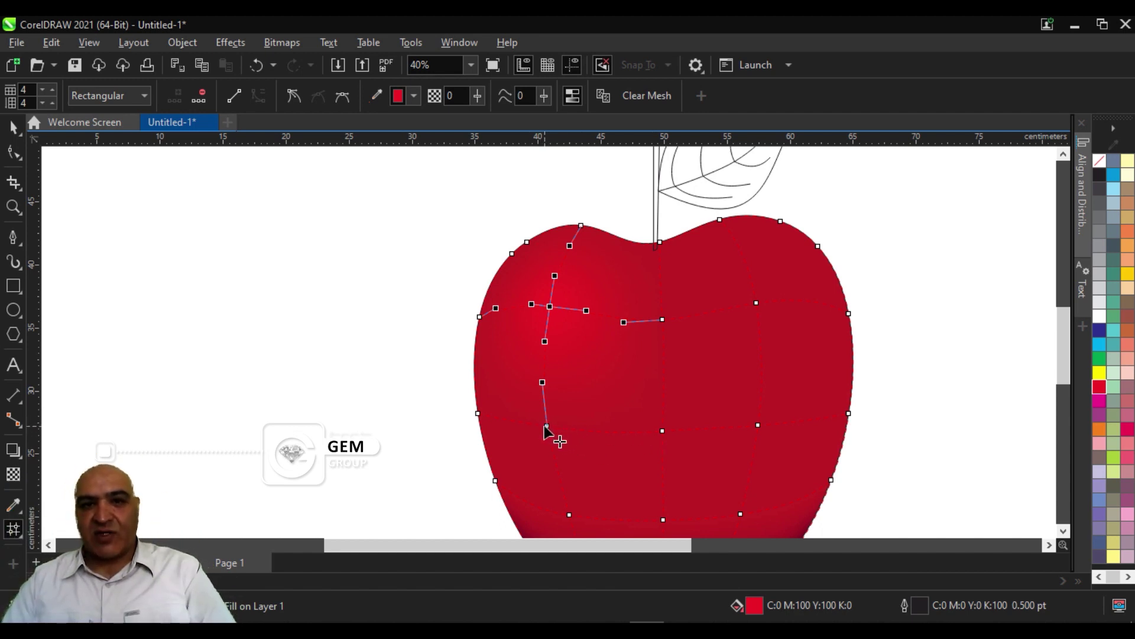
key("Escape")
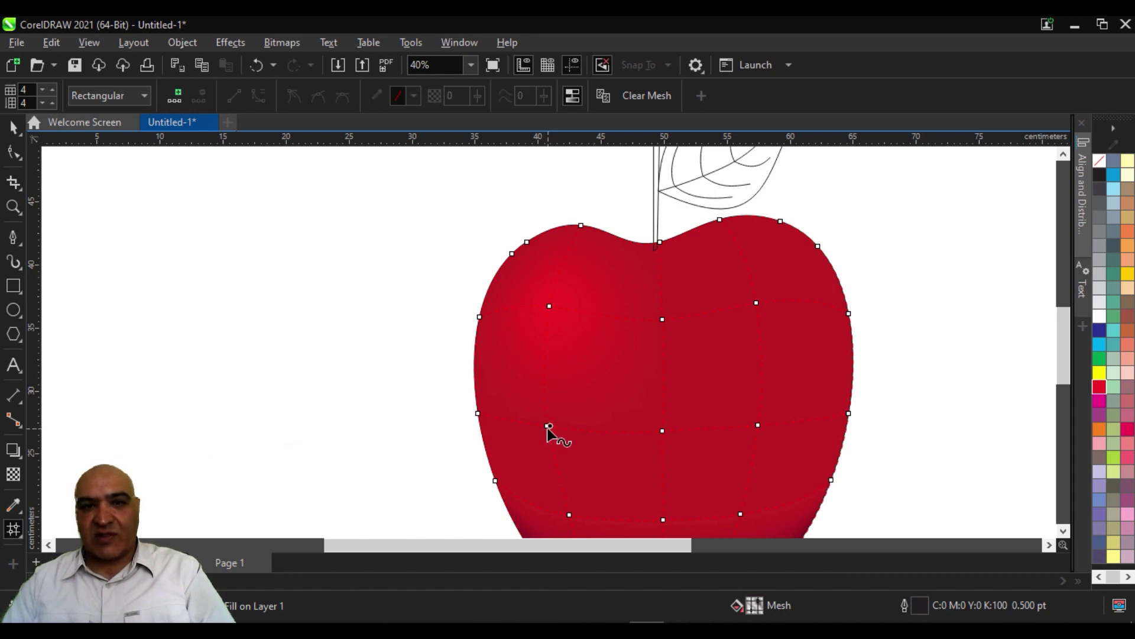
- Brighten the lower-left, centre and below-centre mesh points with pure red (C0 M100 Y100 K0)
left_click(548, 427)
left_click(1099, 387)
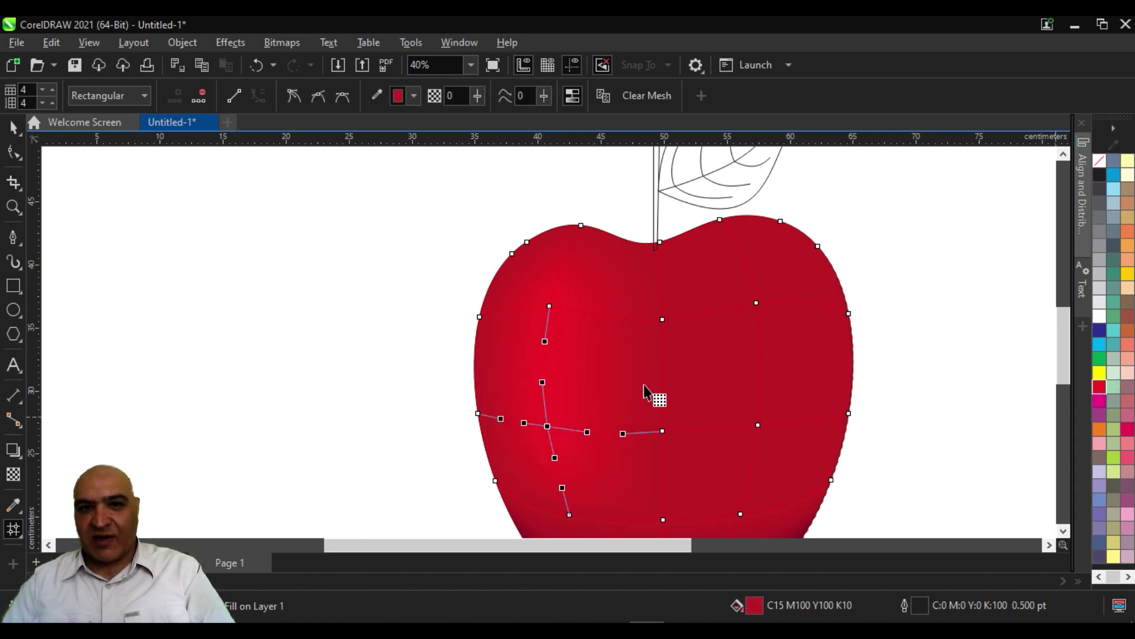
left_click(663, 320)
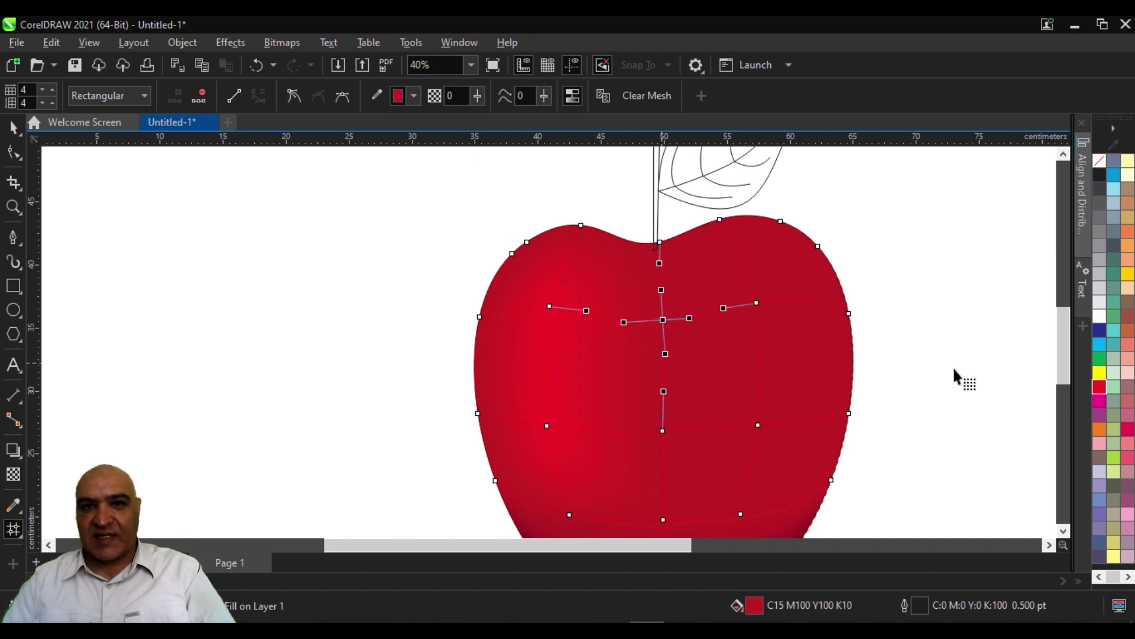
left_click(1098, 388)
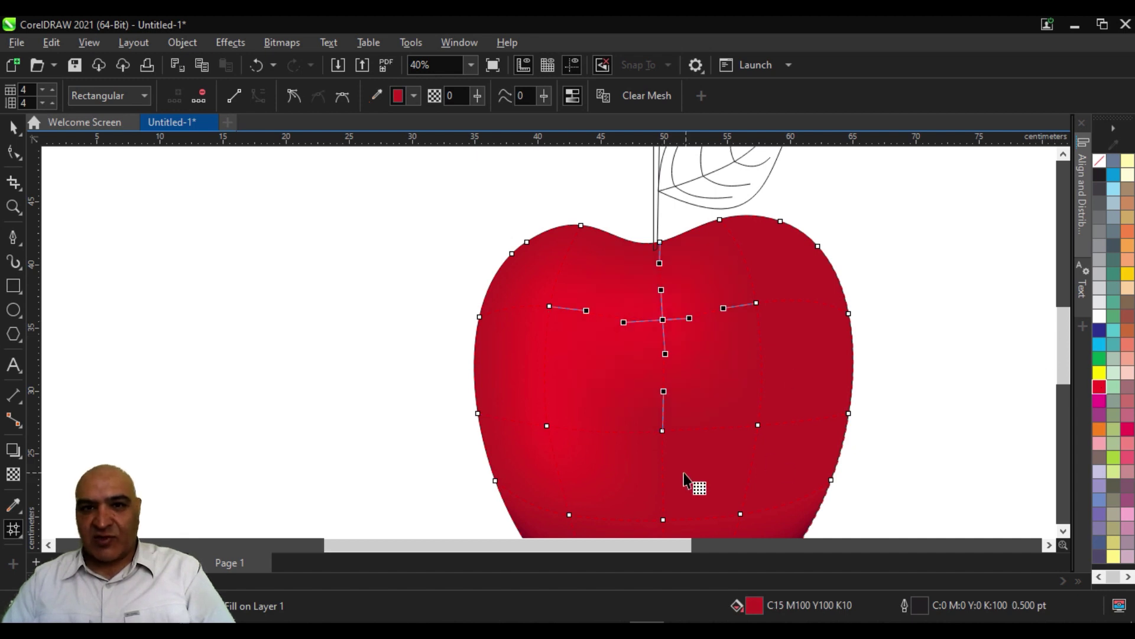
left_click(661, 432)
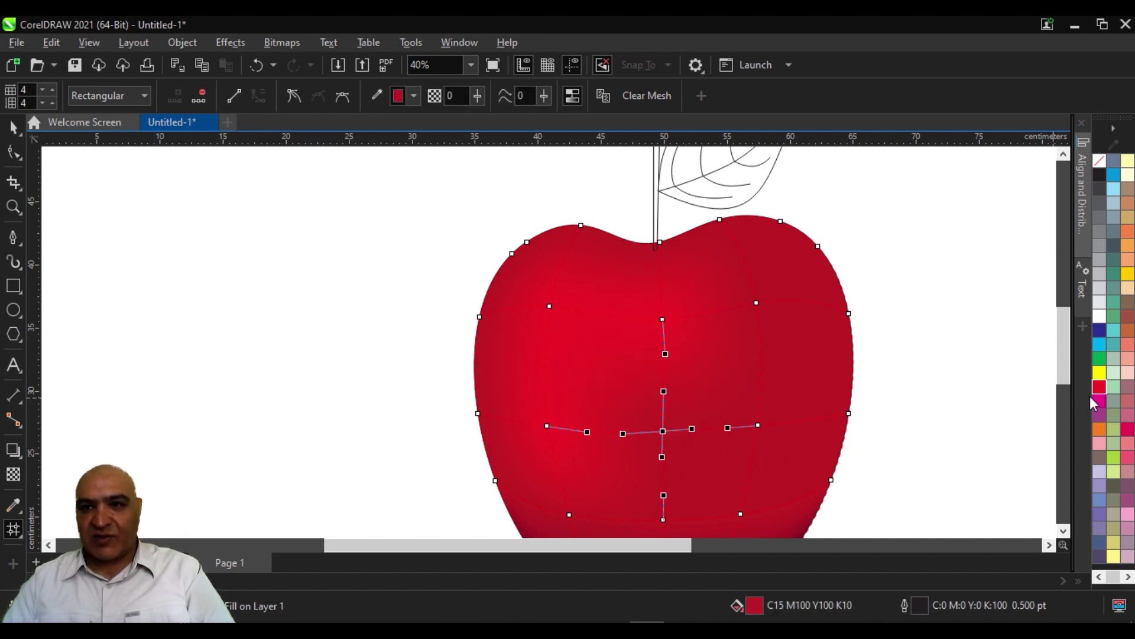
scroll(884, 353, "down", 2)
scroll(939, 343, "down", 2)
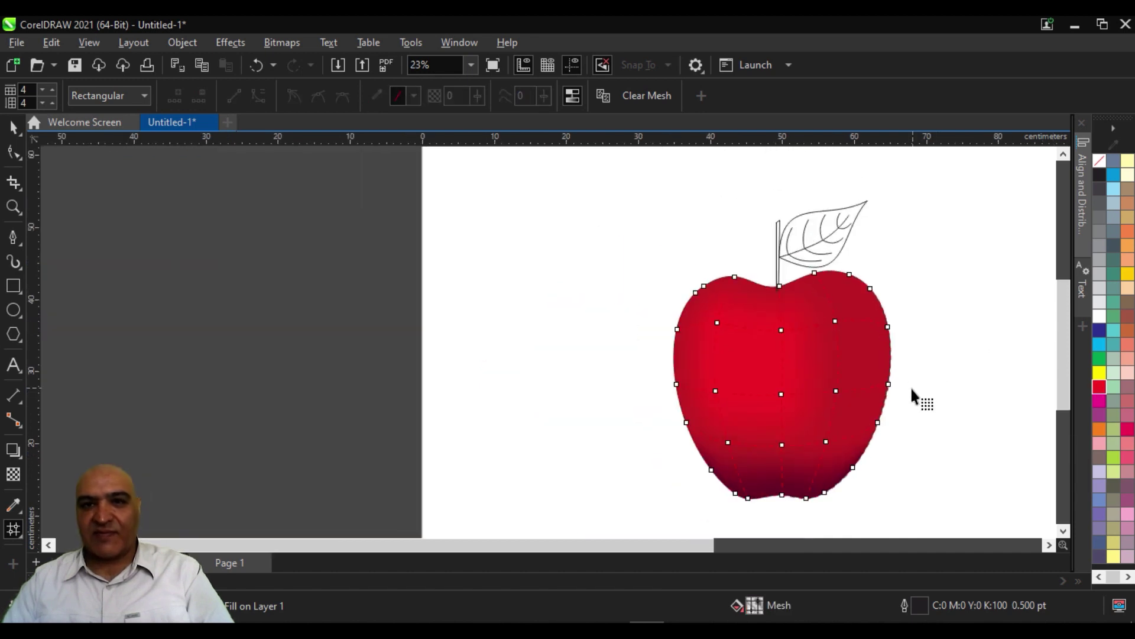
scroll(698, 370, "up", 2)
scroll(692, 364, "up", 1)
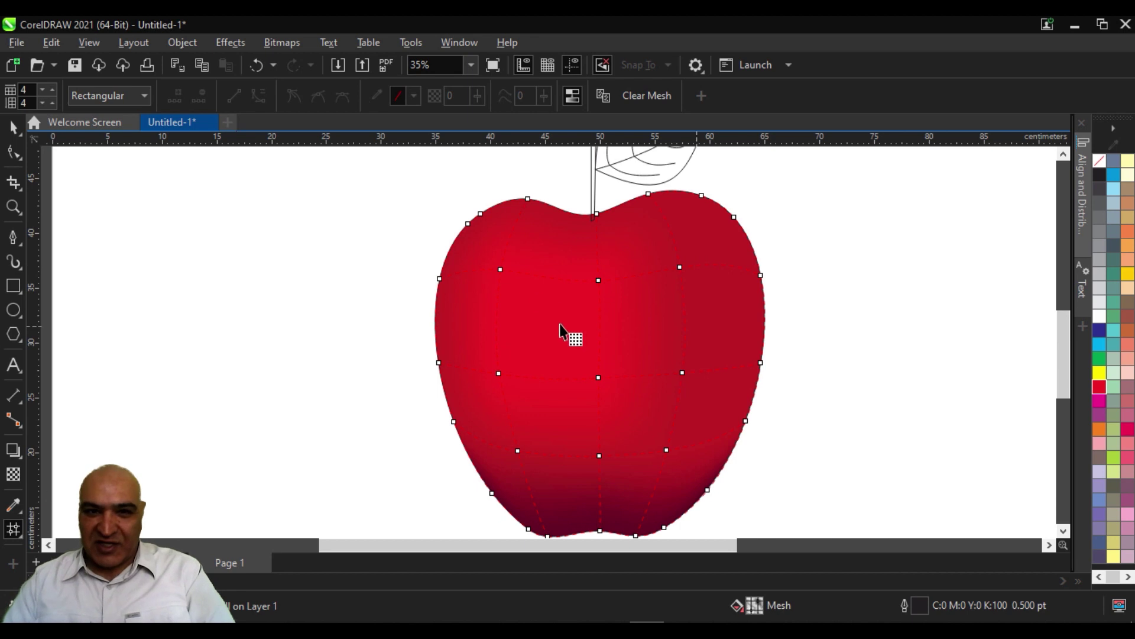
- Tint the apple's upper-left mesh point a lighter pinkish red from the Red swatch's shades
left_click(501, 270)
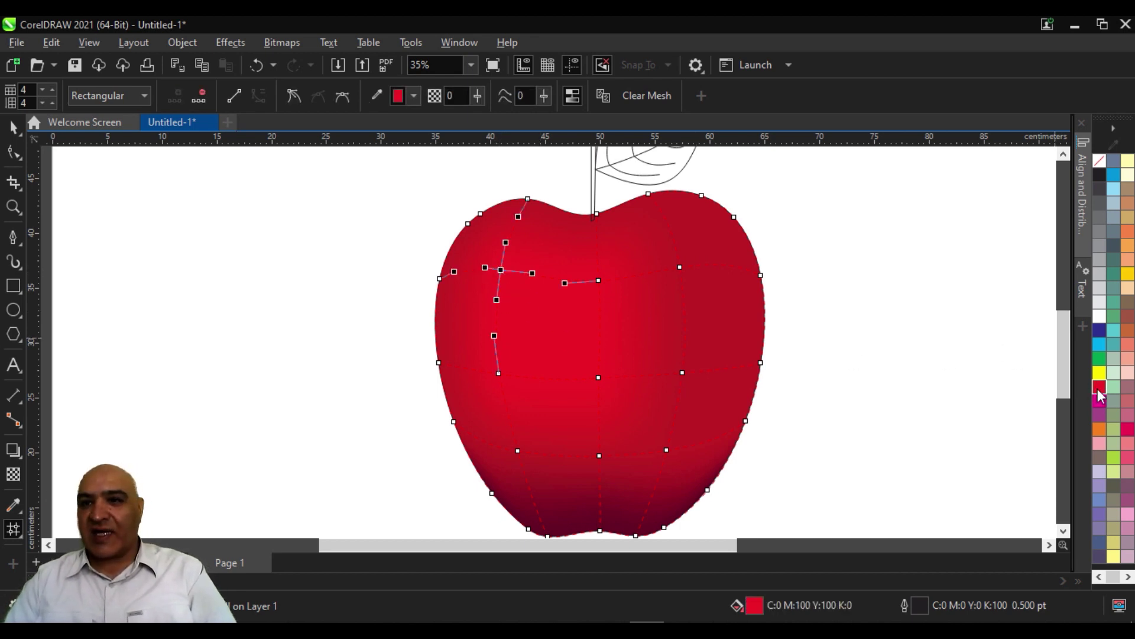
left_click_drag(1099, 391, 1048, 428)
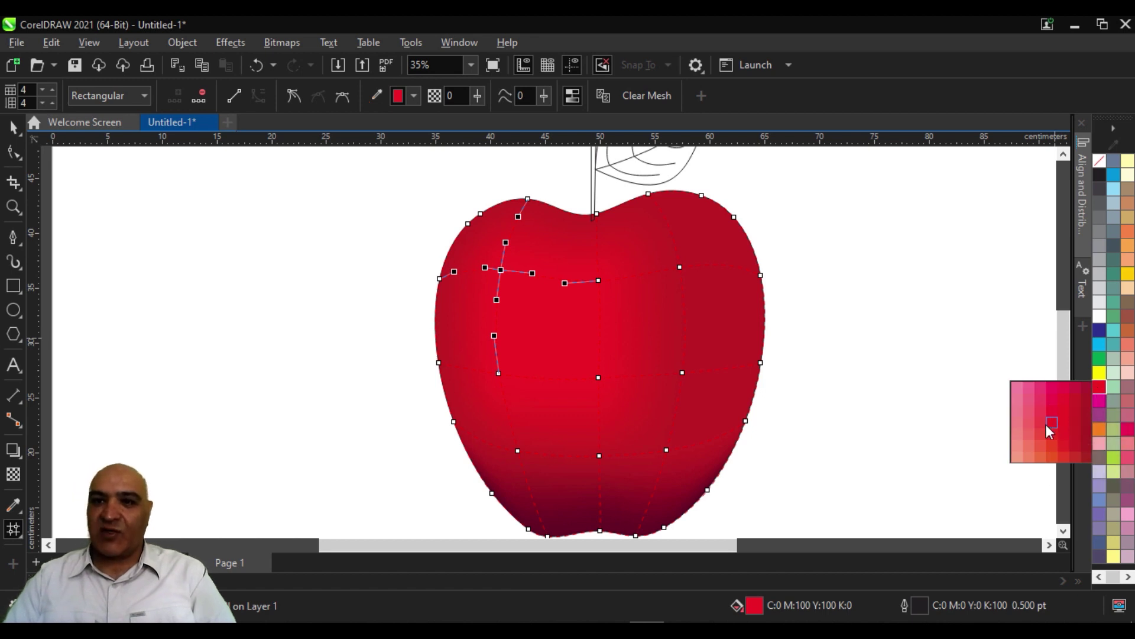
left_click(1029, 407)
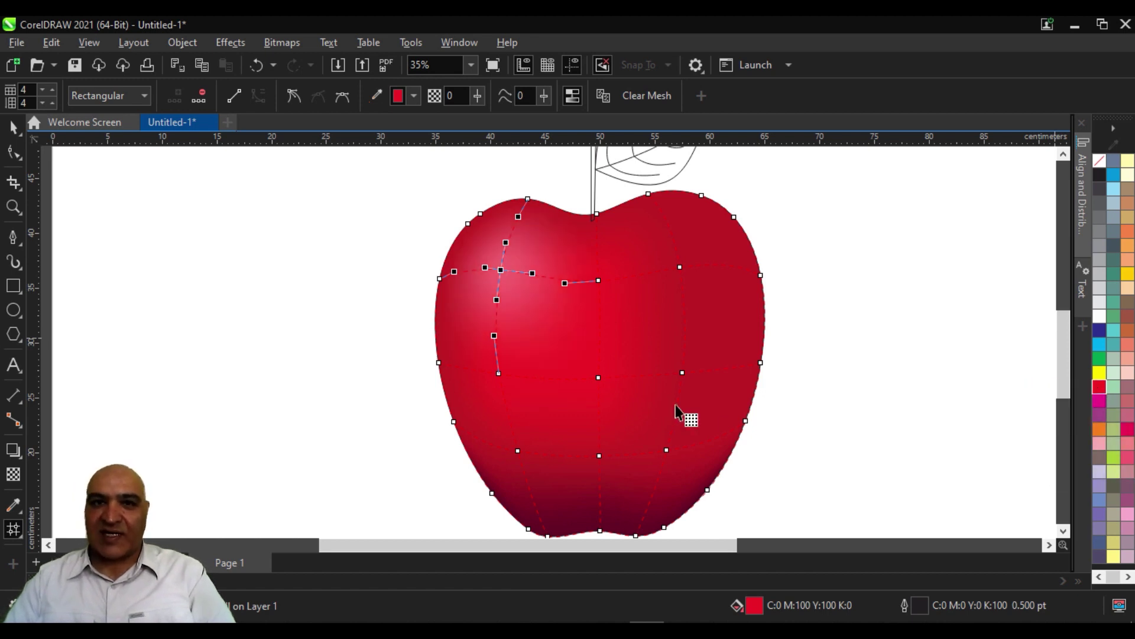
- Add a mesh row and column at the upper left and fill the pinkish mesh point white
double_click(531, 330)
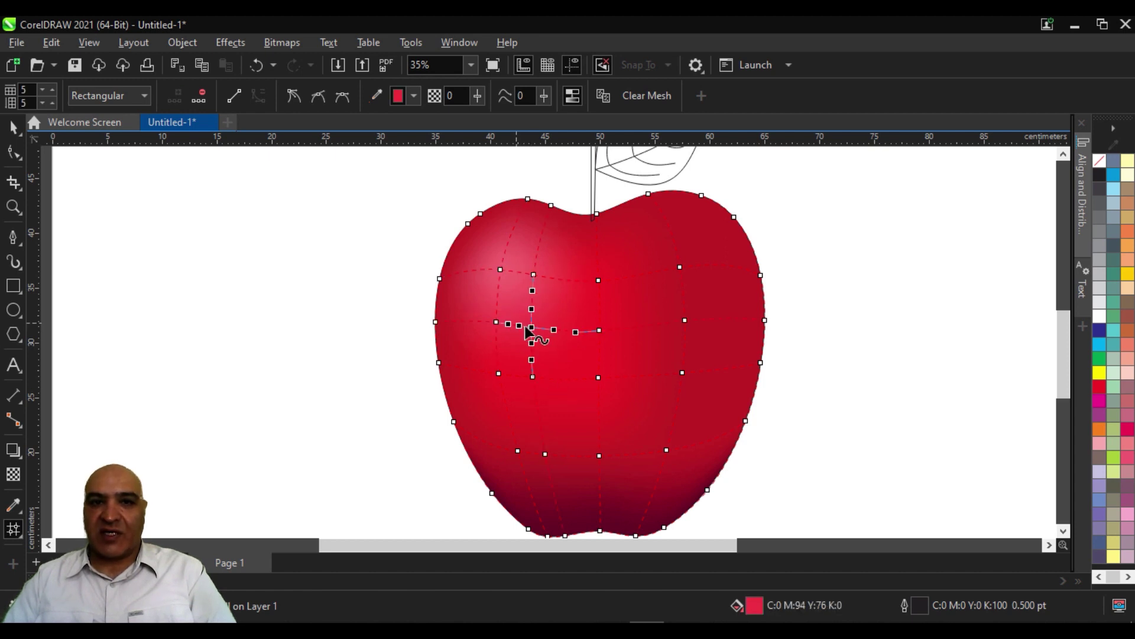
left_click(533, 275)
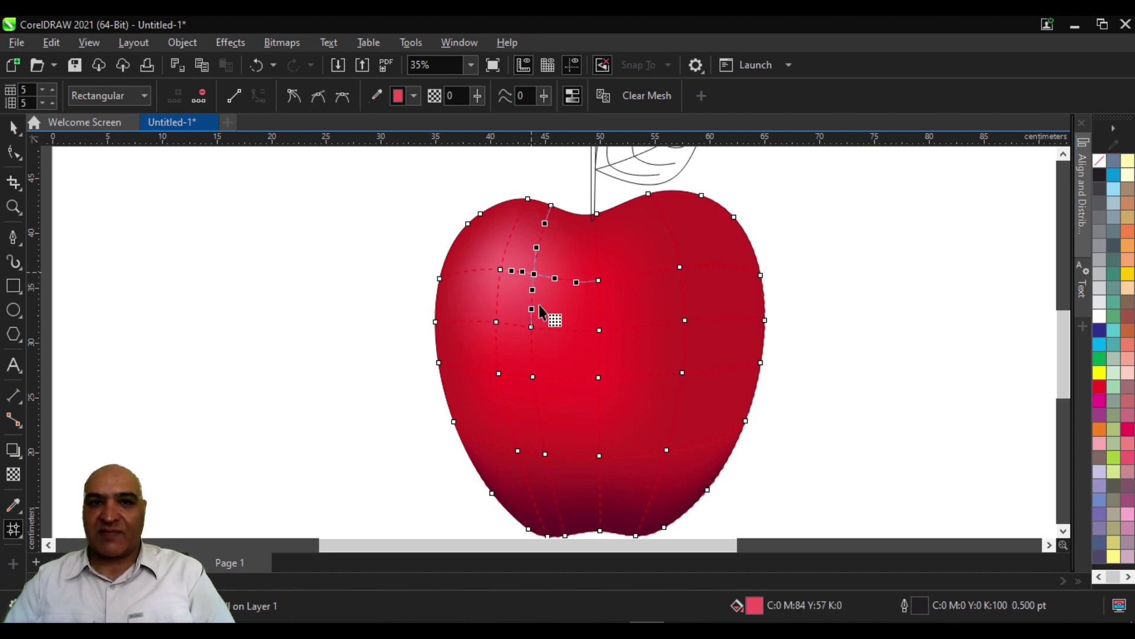
left_click(531, 327)
left_click(496, 322)
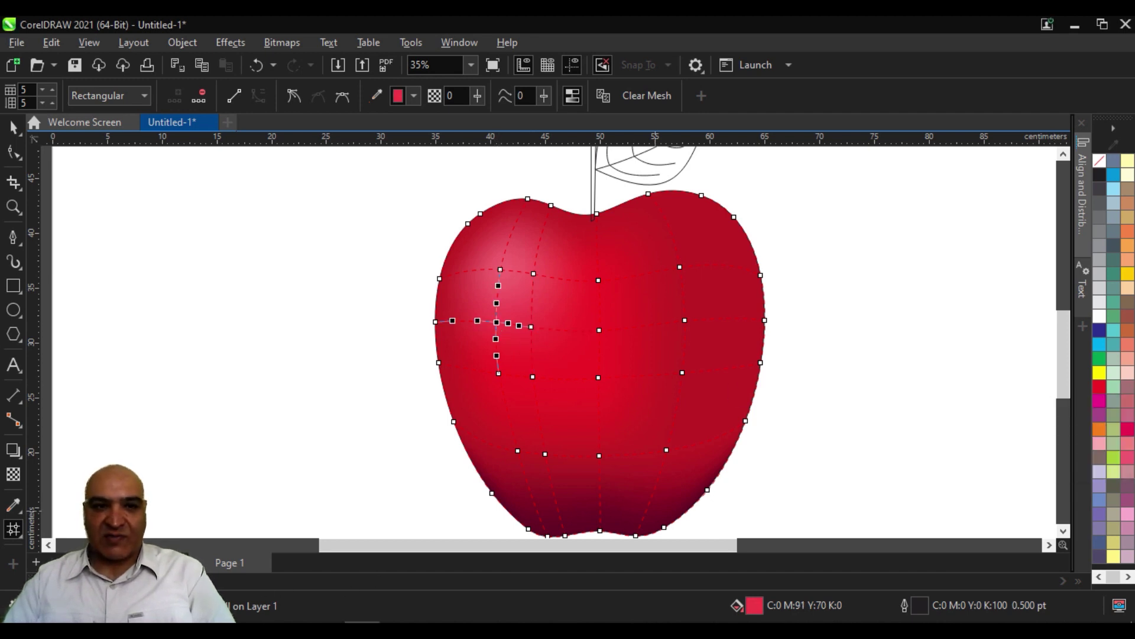
left_click(531, 327)
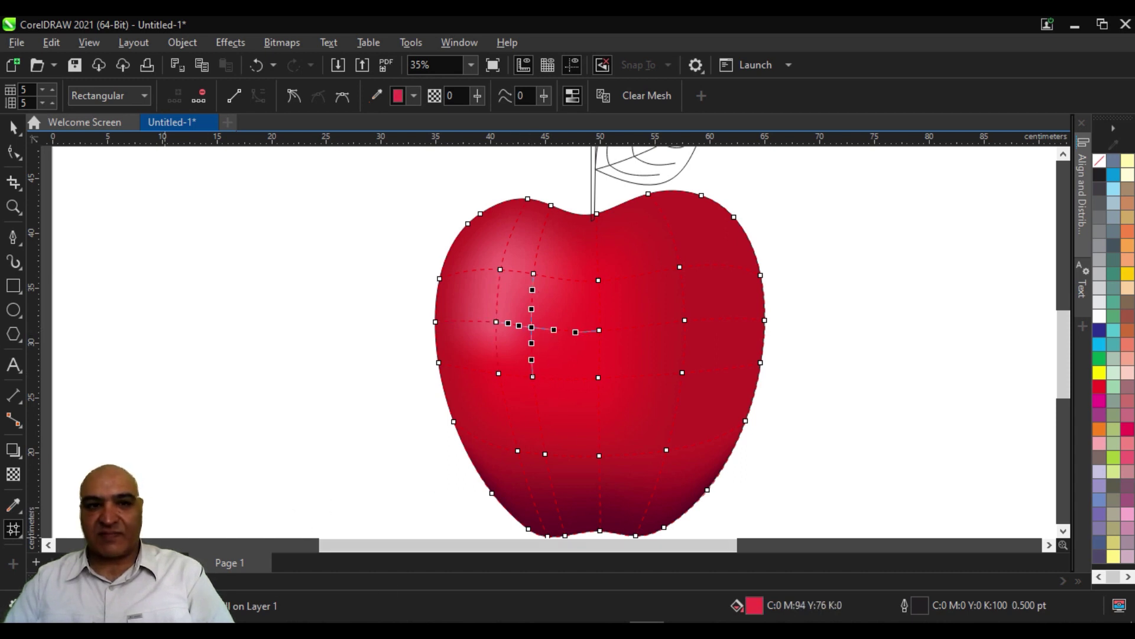
left_click(463, 314)
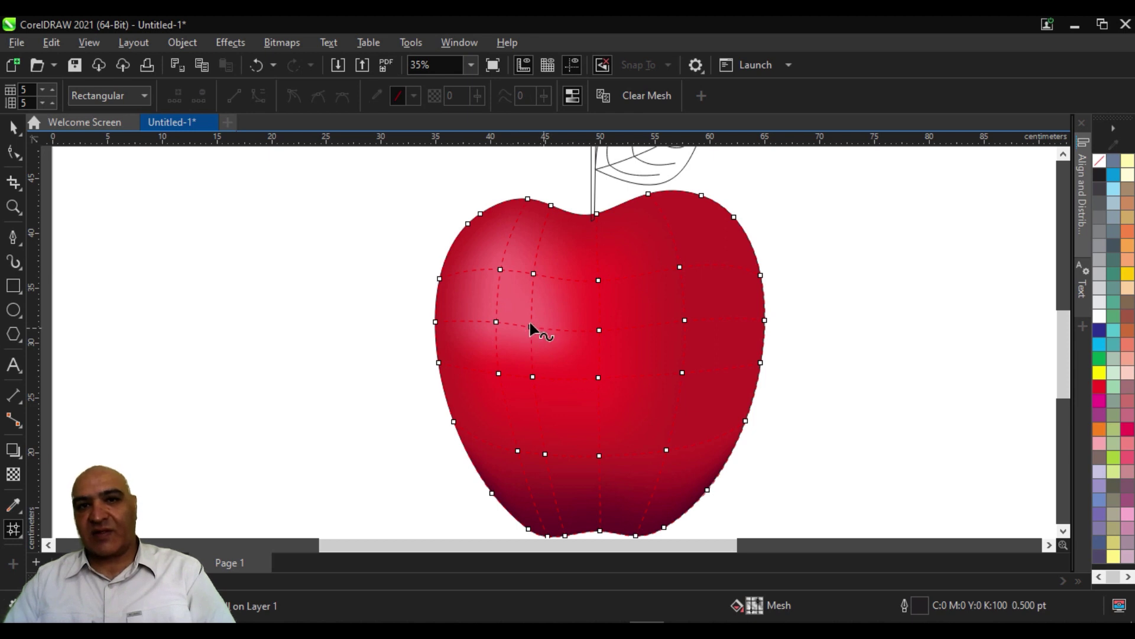
left_click(501, 271)
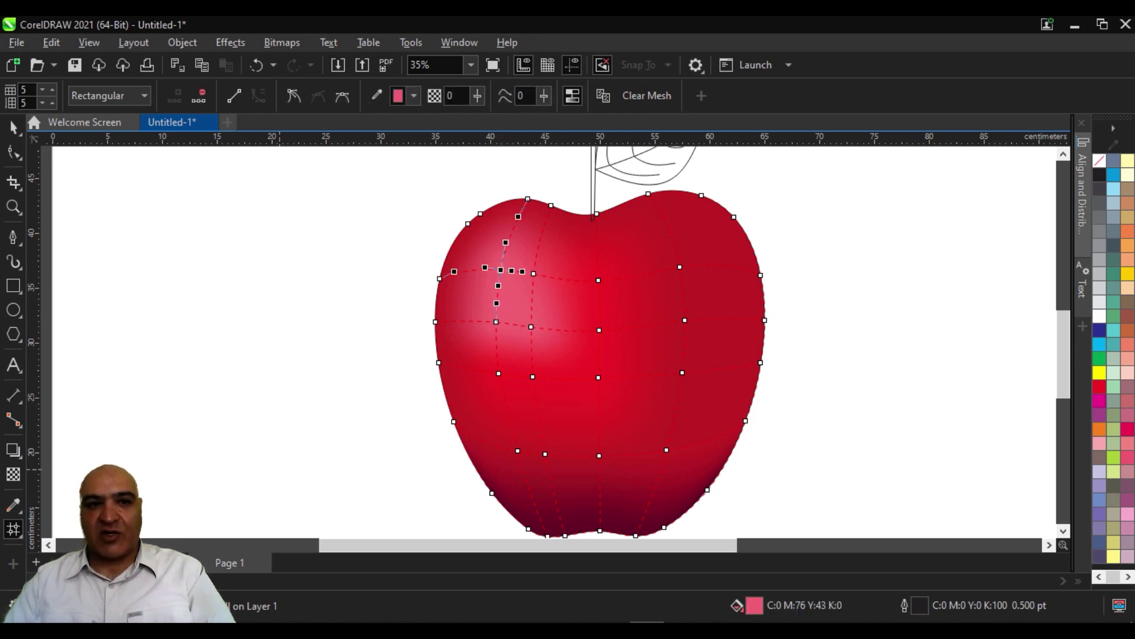
left_click(1099, 316)
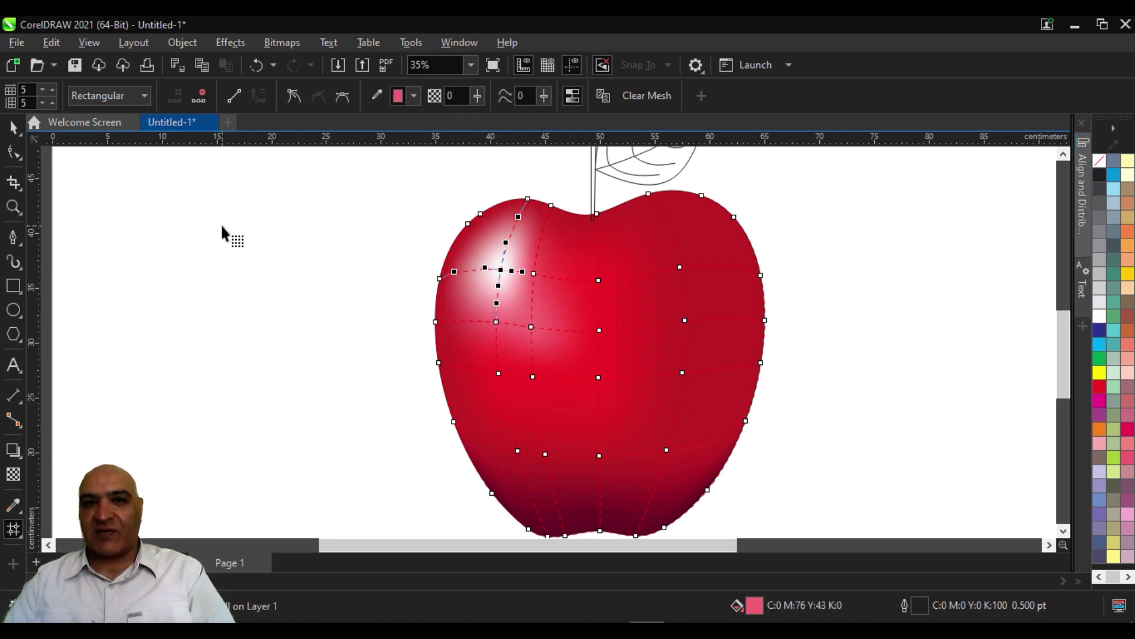
- Select the mesh points around the white highlight, then deselect and leave mesh editing
scroll(293, 265, "down", 1)
scroll(307, 270, "down", 1)
scroll(516, 272, "up", 2)
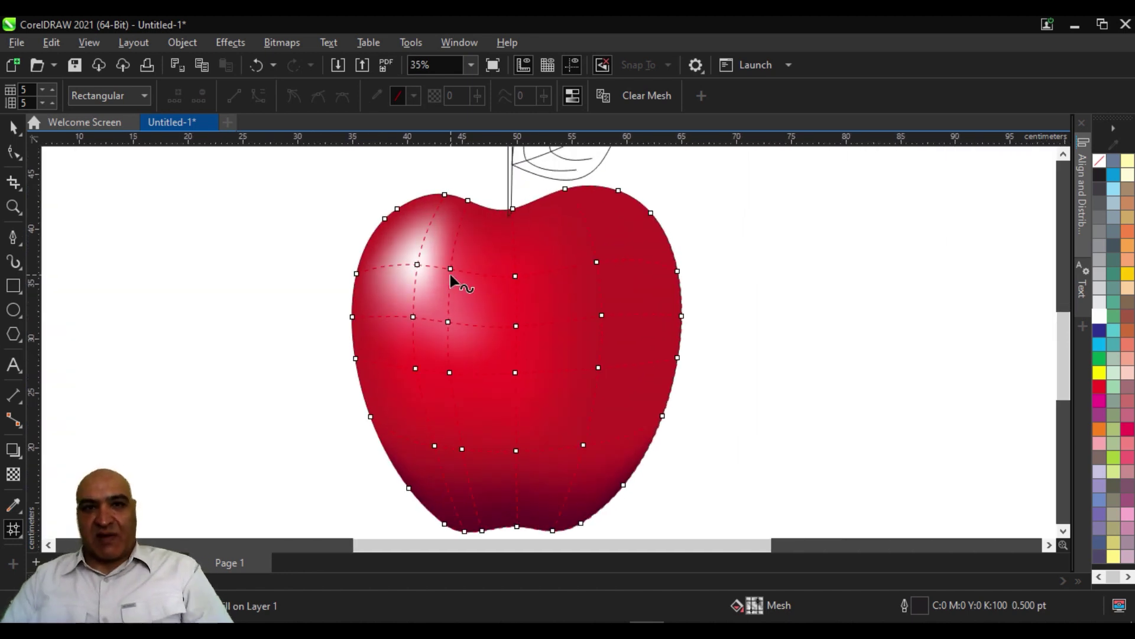
left_click(468, 201)
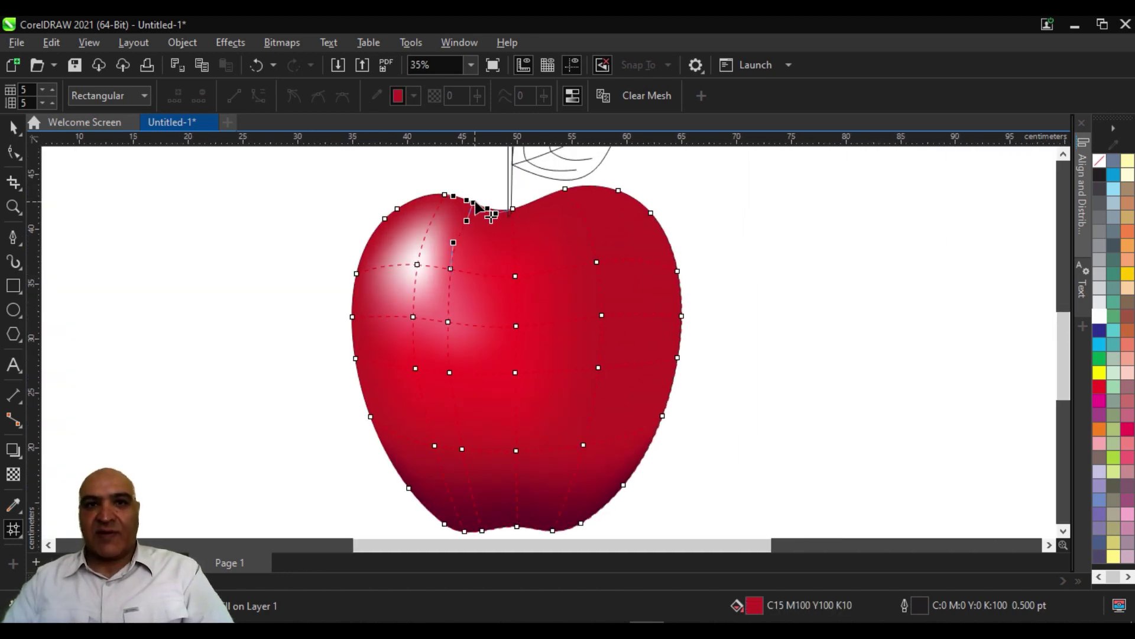
left_click(449, 269)
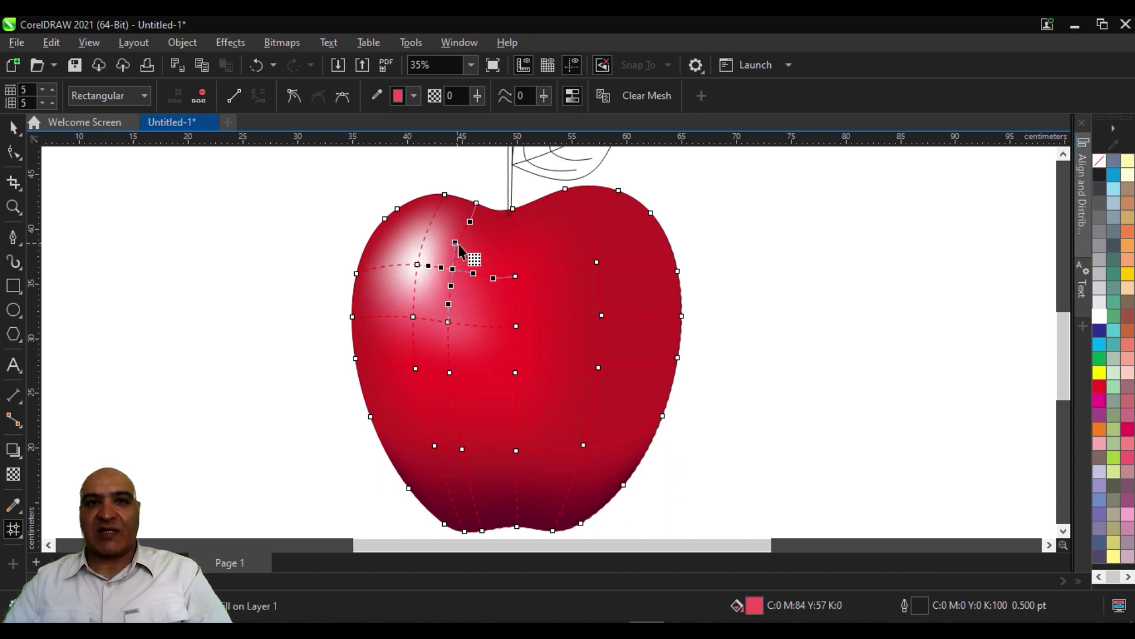
left_click(454, 242)
left_click(450, 269)
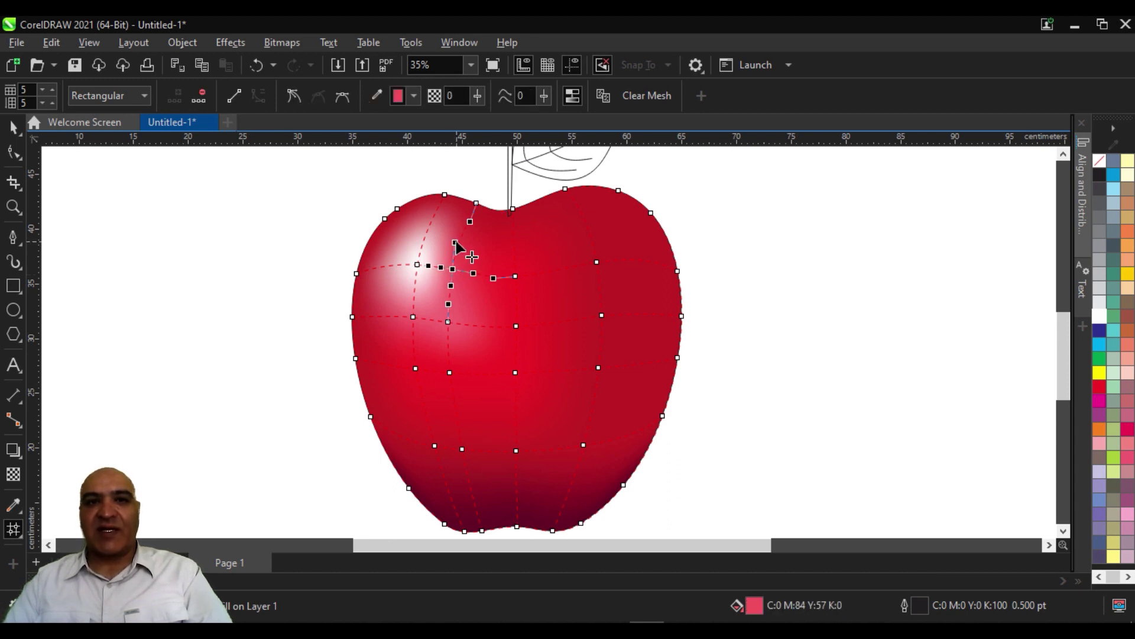
left_click(325, 286)
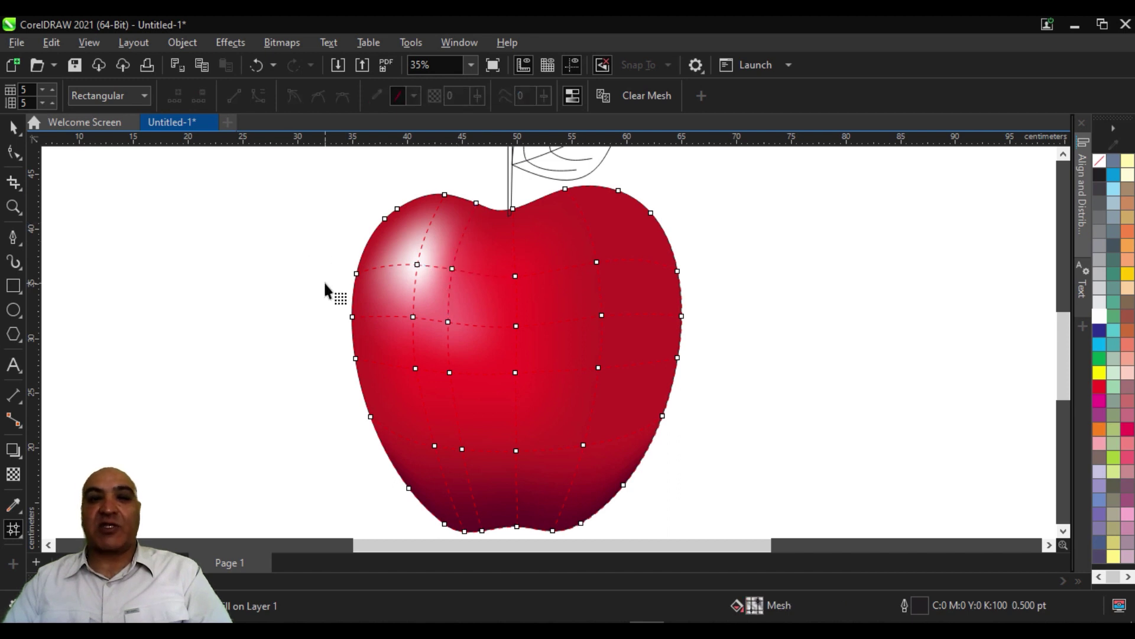
left_click(13, 126)
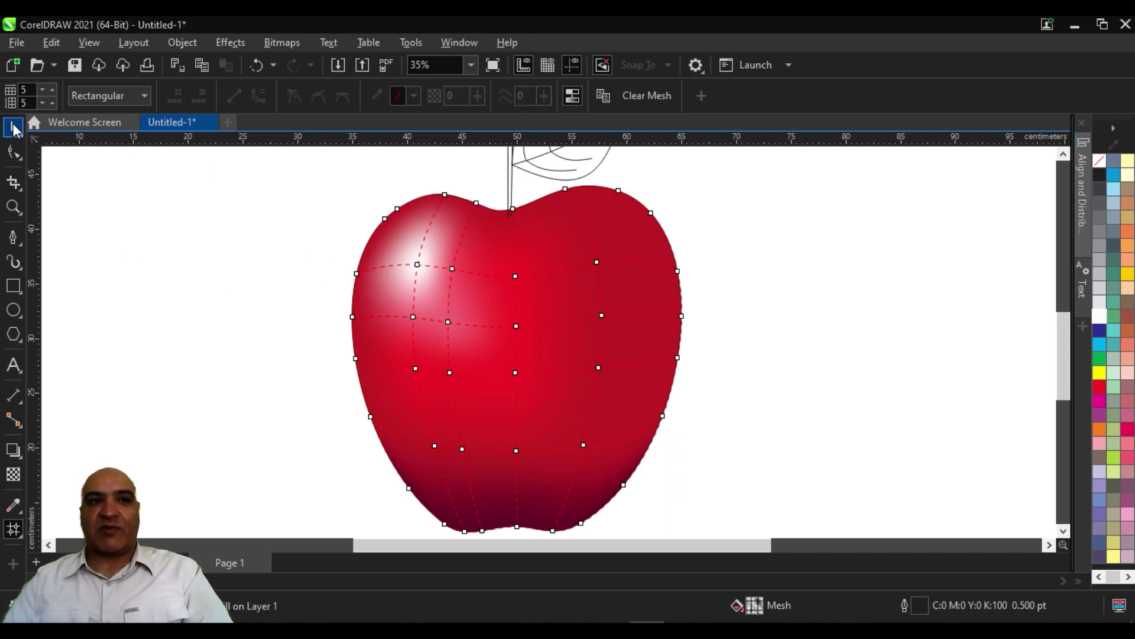
scroll(283, 303, "down", 2)
left_click_drag(380, 322, 375, 356)
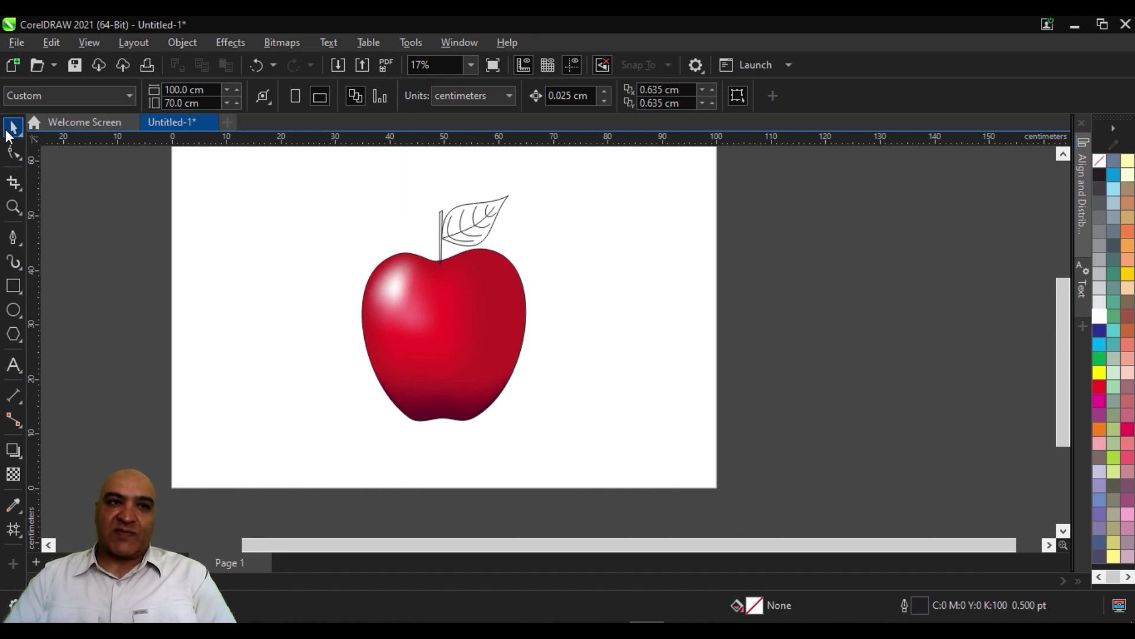
left_click(427, 307)
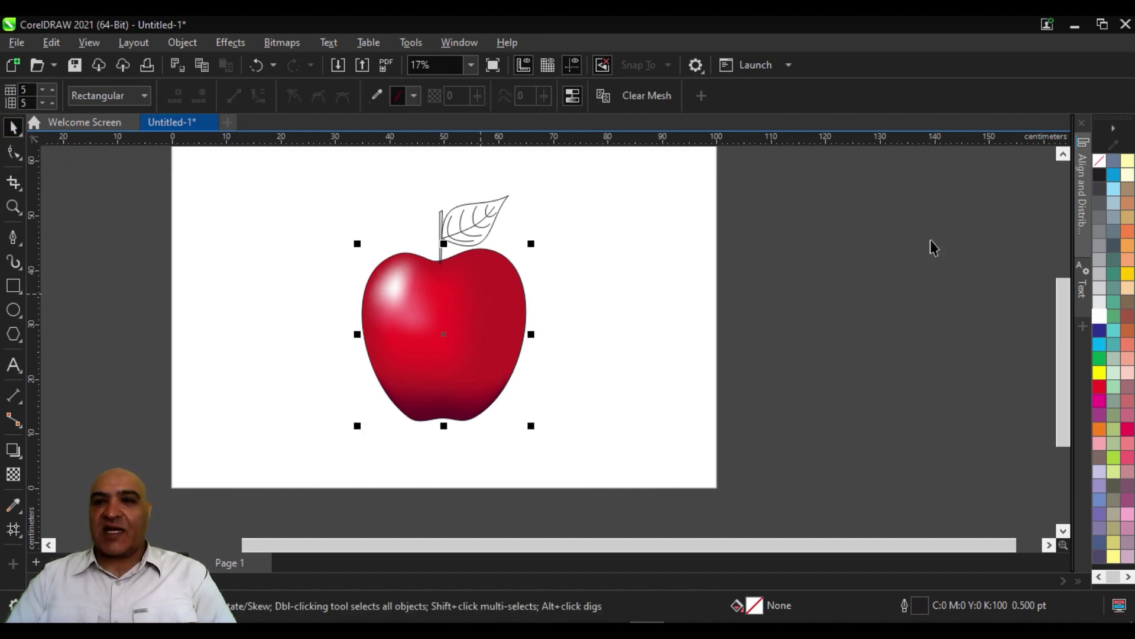
right_click(1114, 161)
left_click(632, 258)
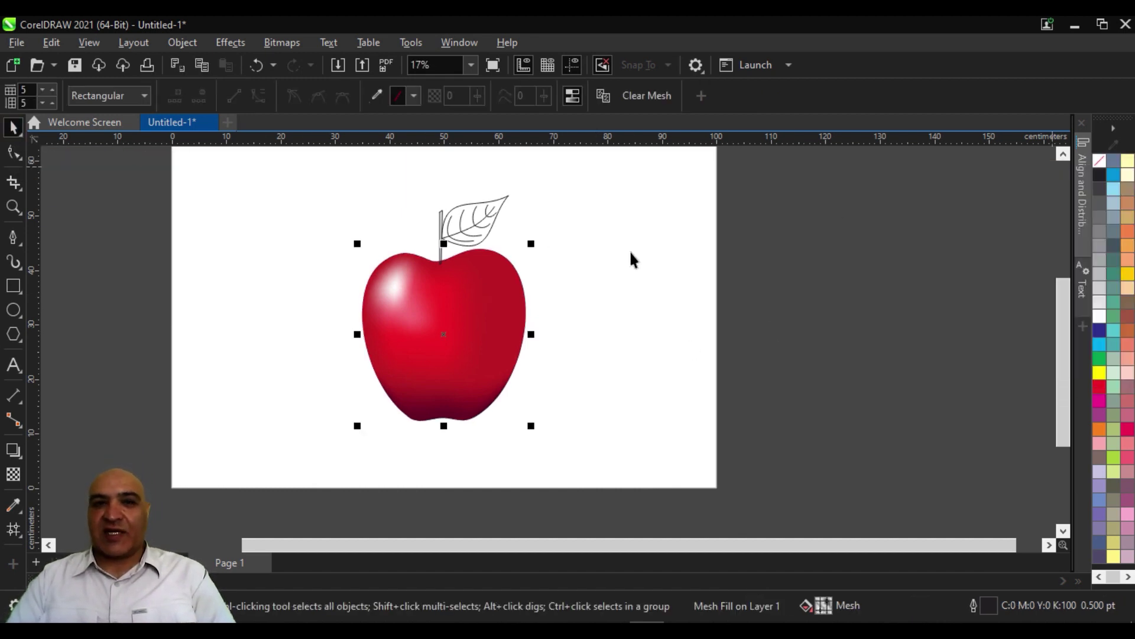
left_click(587, 355)
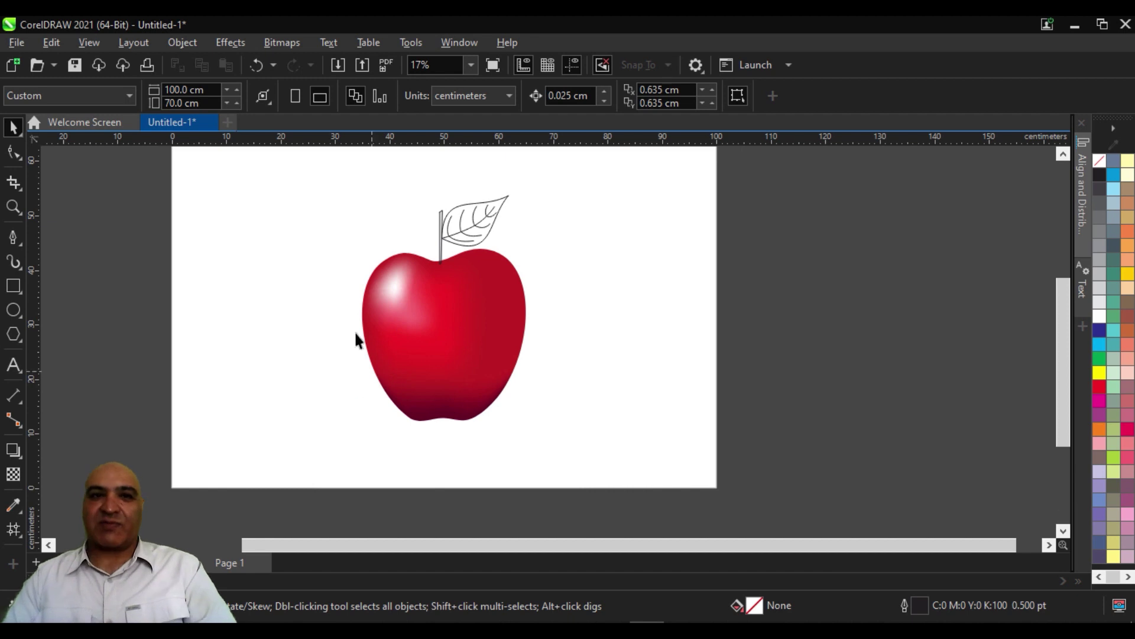
scroll(440, 287, "up", 1)
scroll(443, 292, "up", 1)
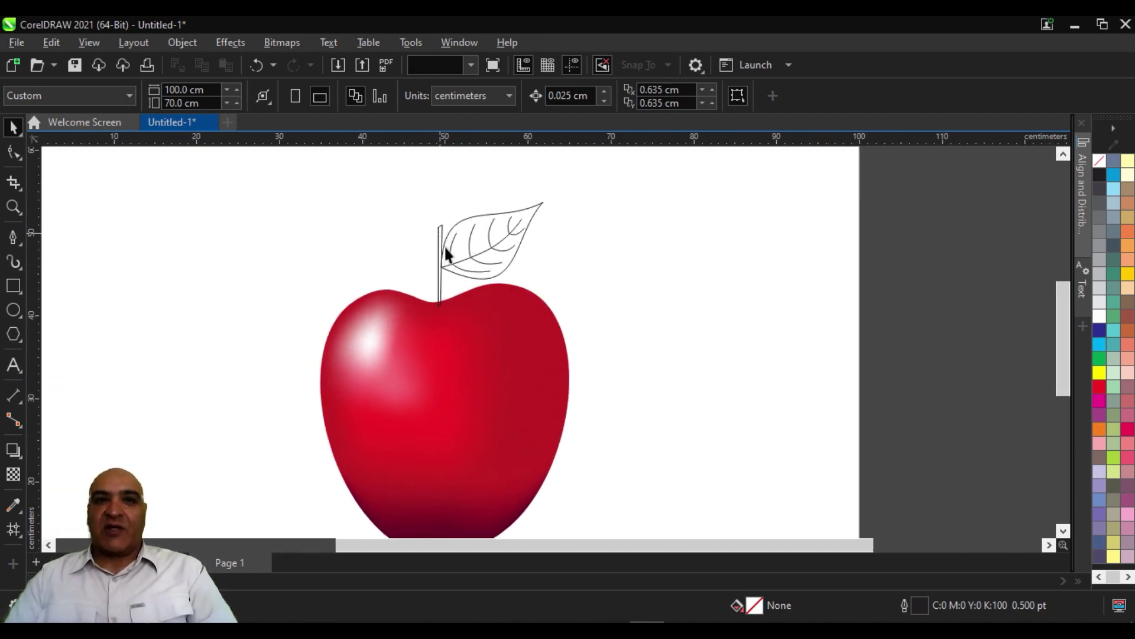
- Fill the stem brown (C0 M20 Y40 K60) and remove its outline
left_click(443, 248)
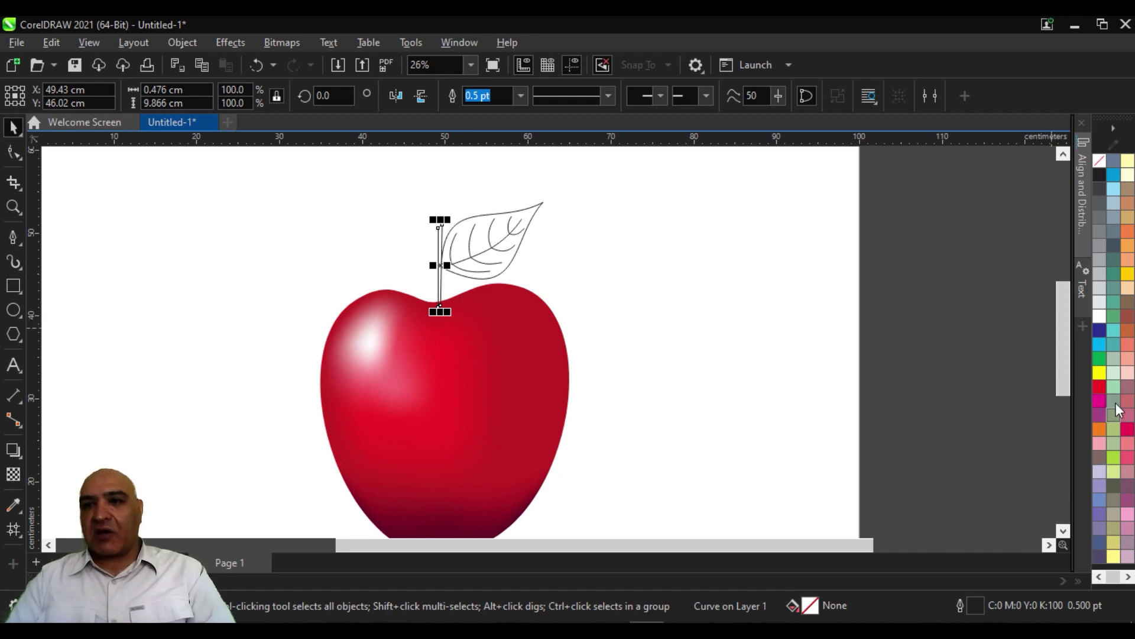
left_click(1129, 304)
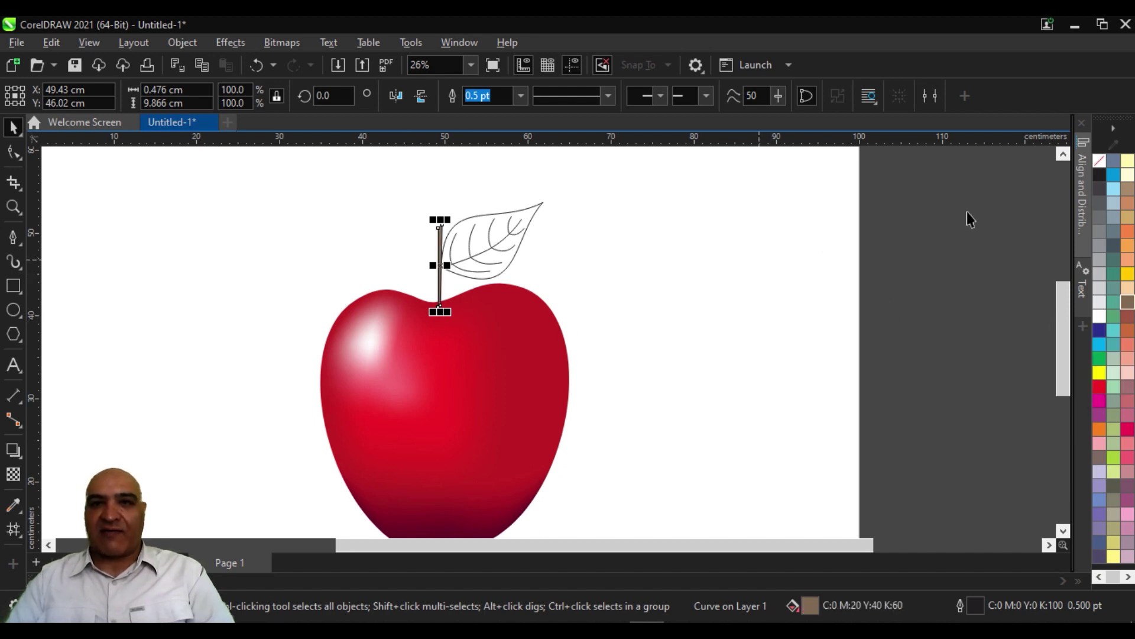
right_click(1100, 159)
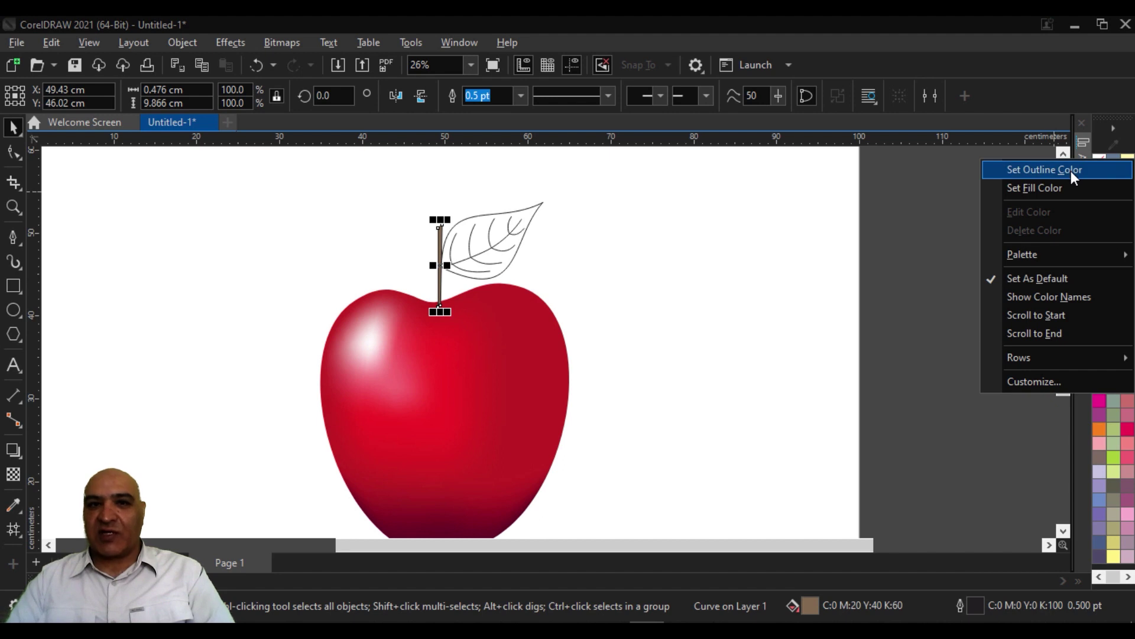
left_click(1070, 171)
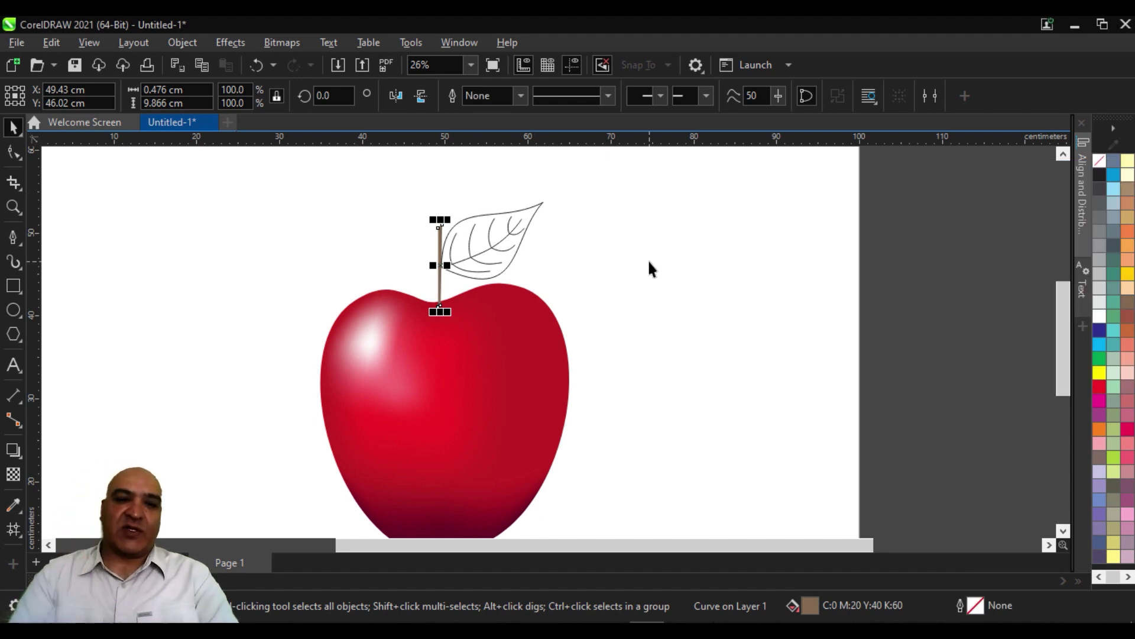
left_click(549, 247)
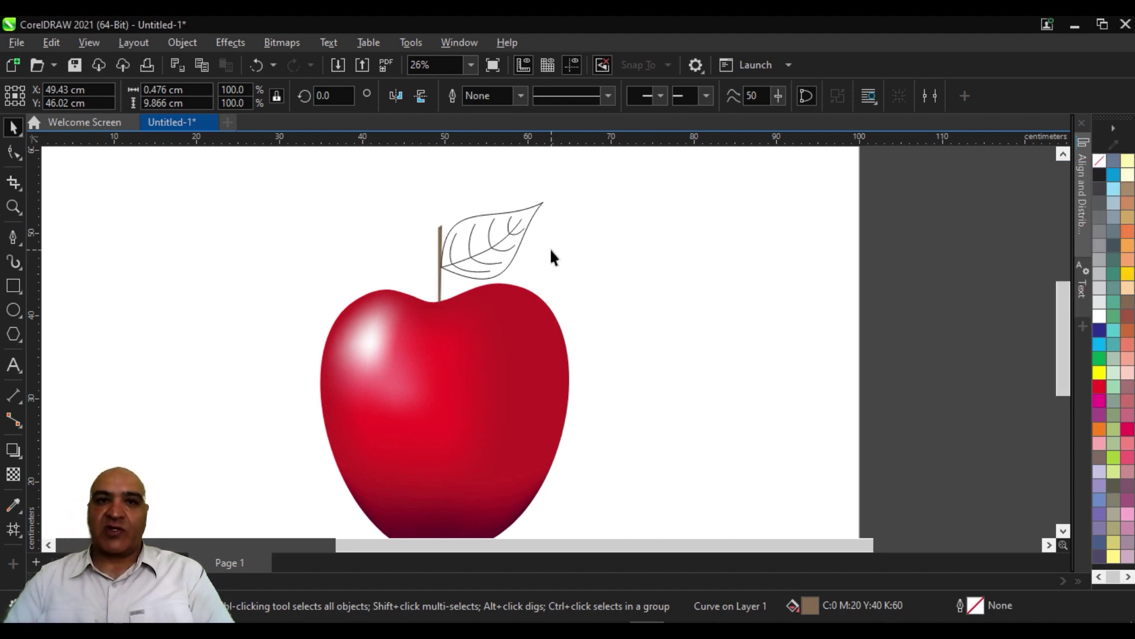
- Fill the leaf Chartreuse green and remove its outline
left_click(499, 219)
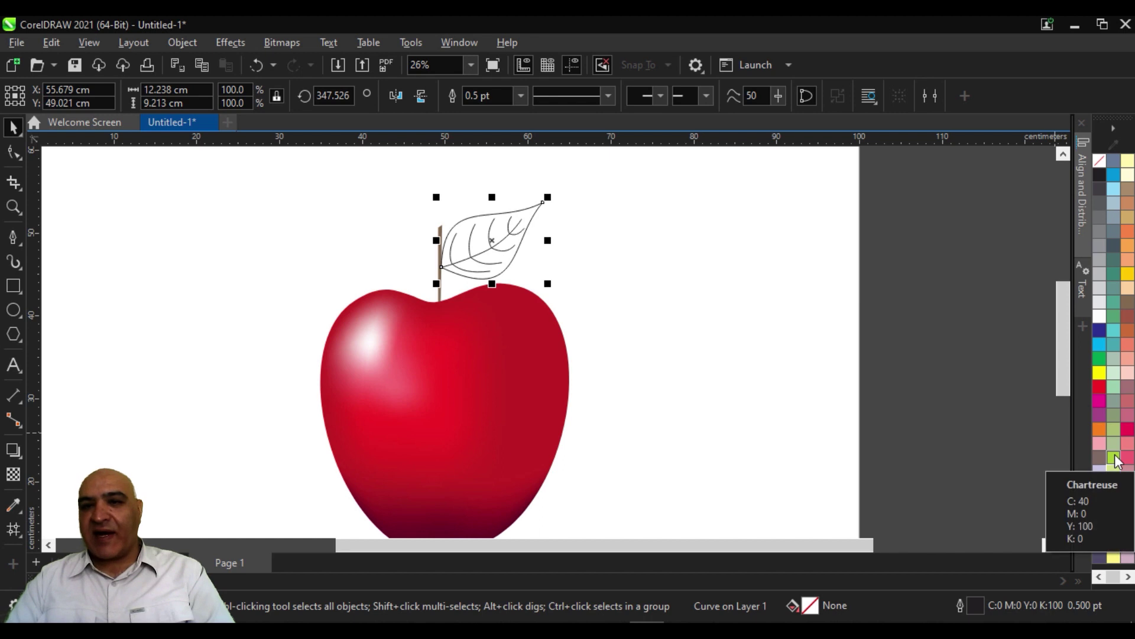
left_click(1114, 458)
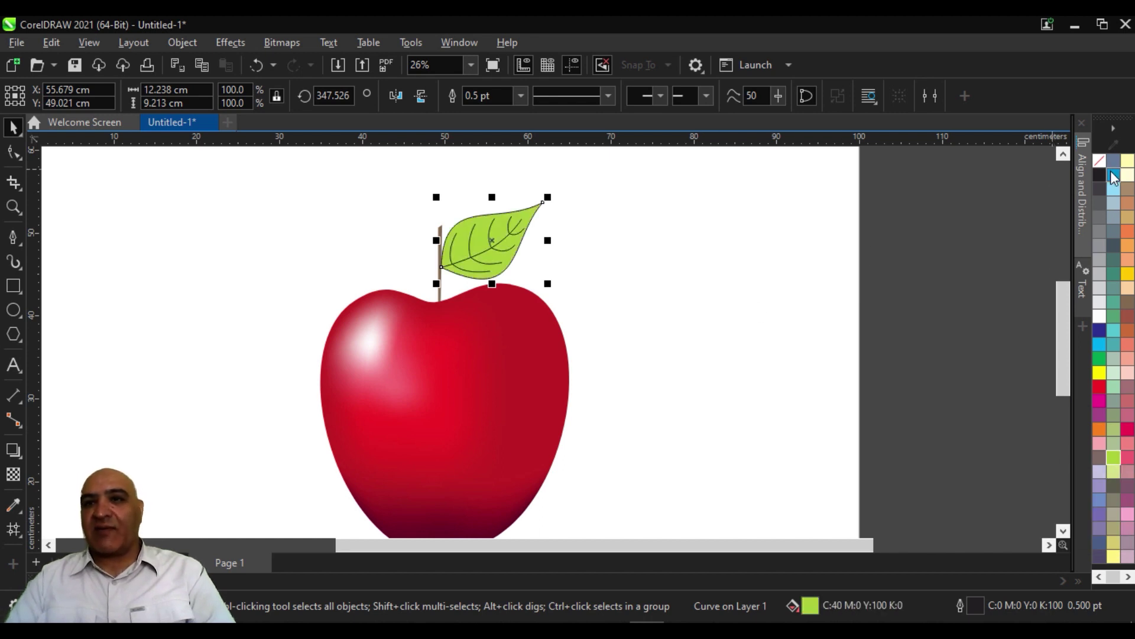
right_click(1097, 160)
left_click(1049, 174)
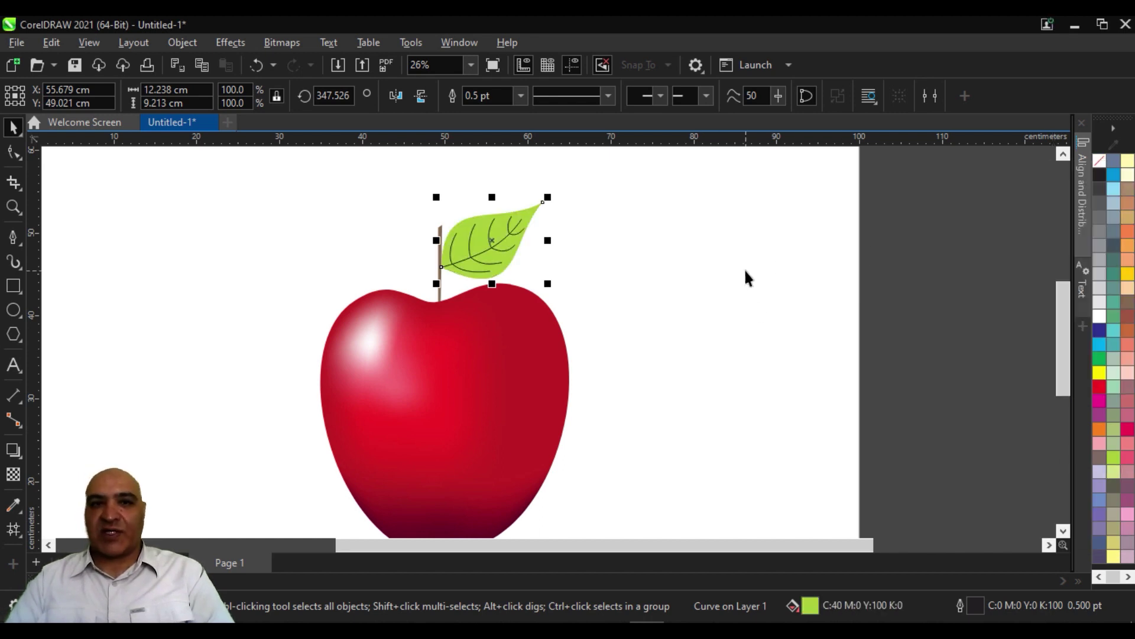
key("Escape")
scroll(490, 236, "up", 2)
scroll(483, 234, "up", 2)
- Turn the leaf's fill into a mesh and add two rows and columns across it
left_click(493, 281)
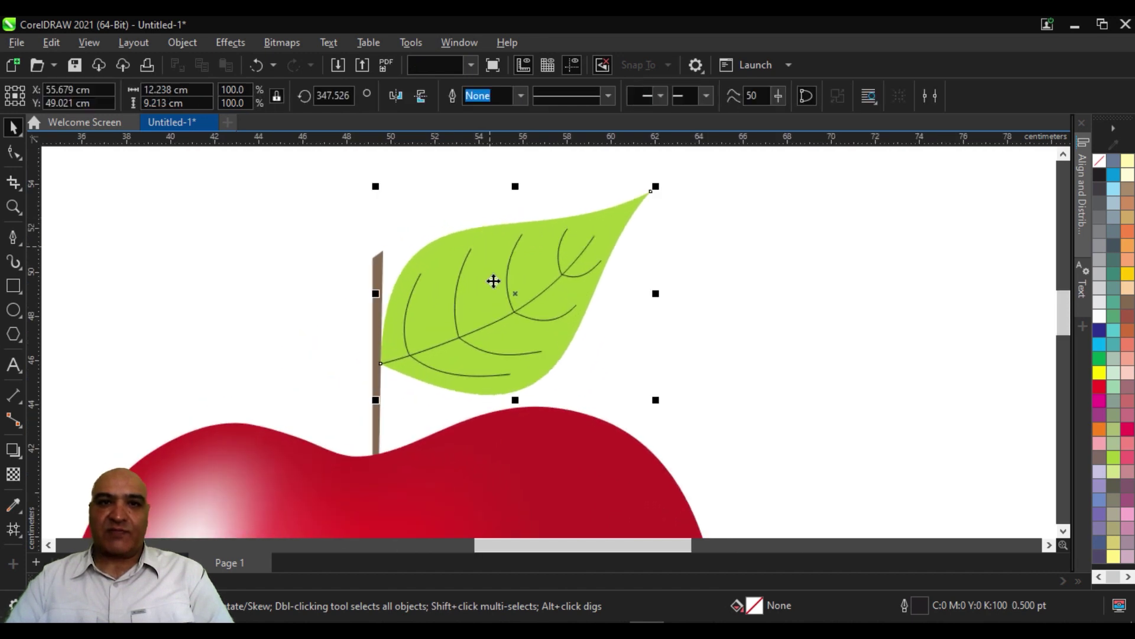
left_click(14, 531)
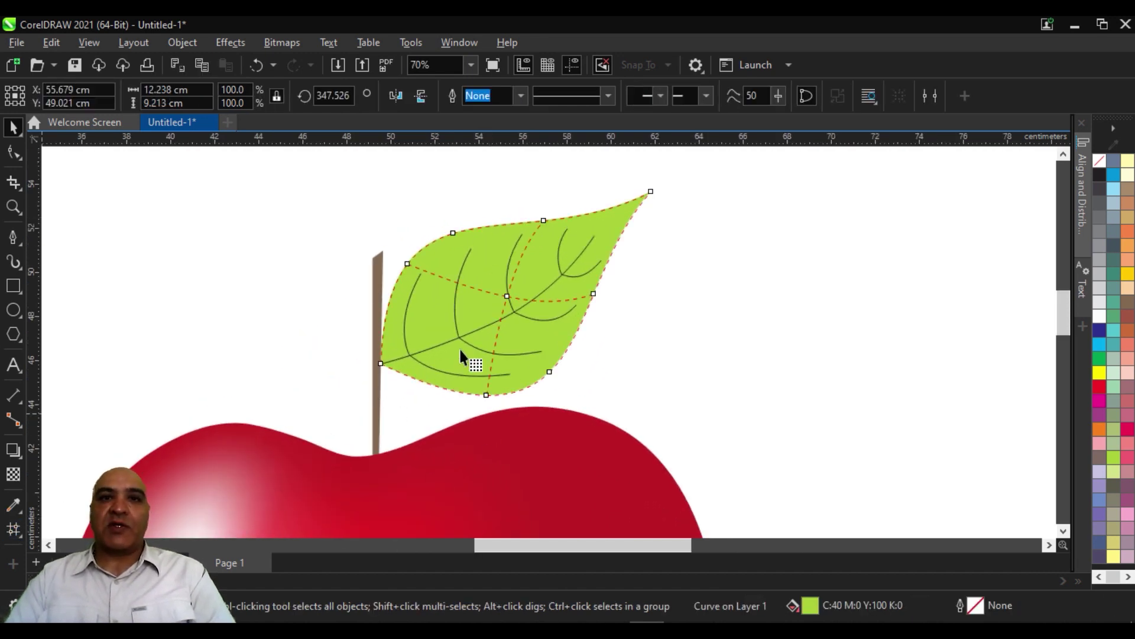
double_click(426, 329)
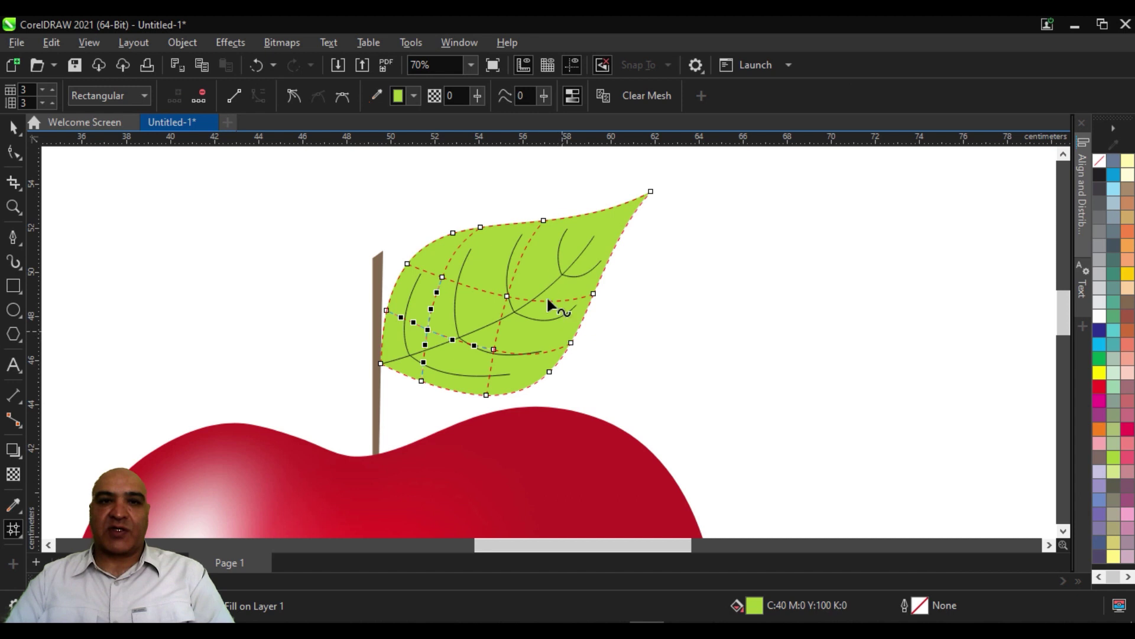
double_click(599, 239)
- Colour the vein nodes through to the tip darker green (C82 M23 Y100 K10), then add two finer mesh lines
left_click(506, 295)
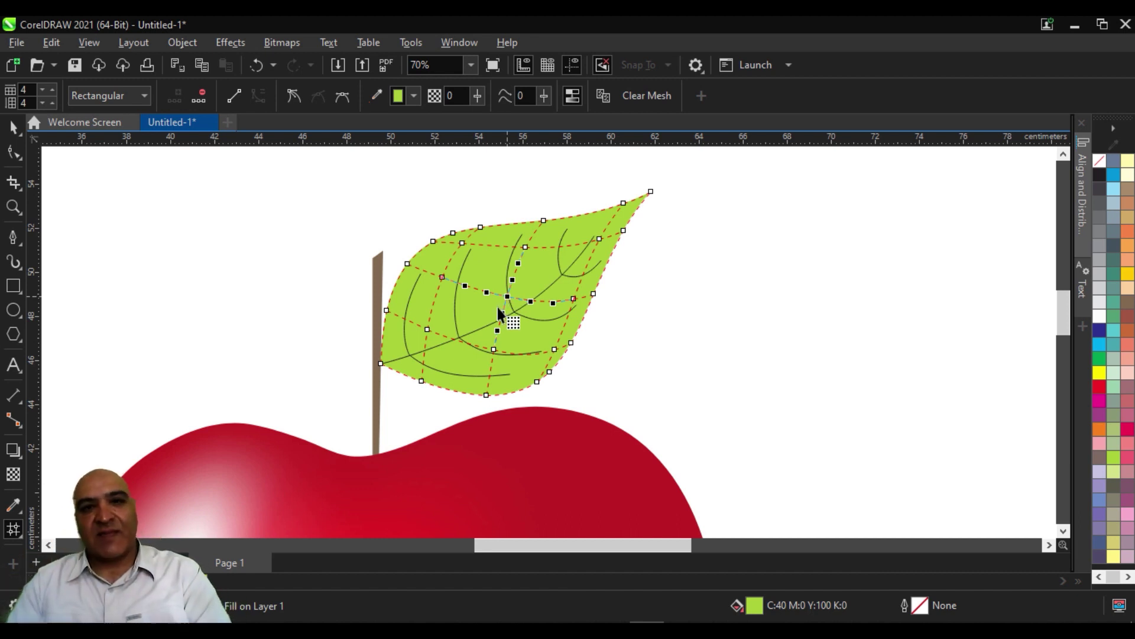
left_click(427, 329)
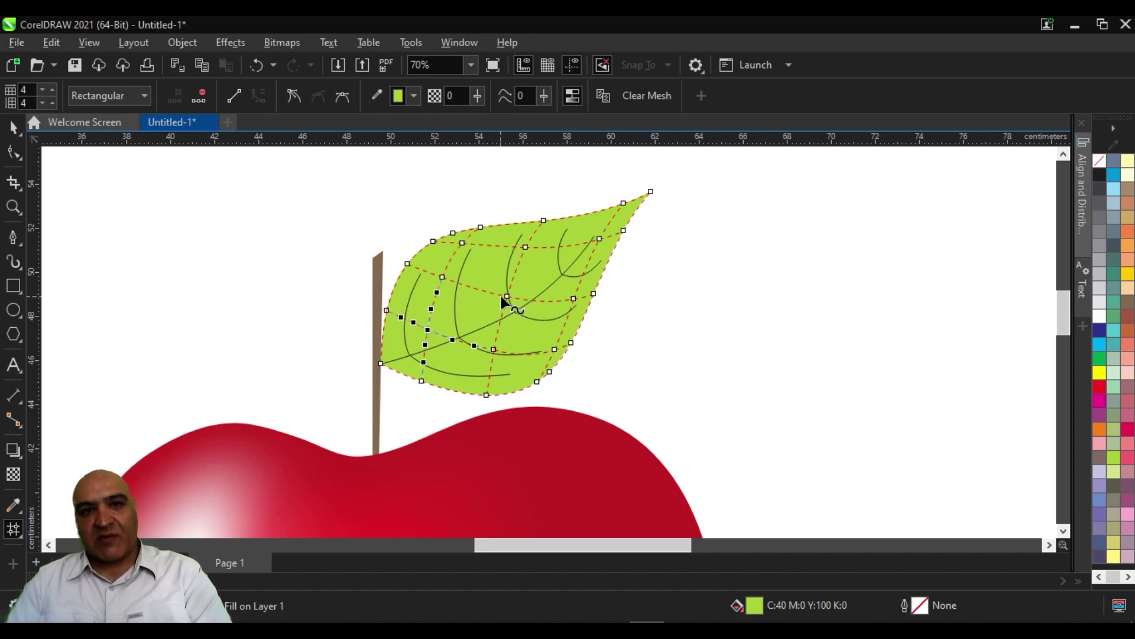
left_click(506, 295)
left_click(597, 237)
left_click(651, 192)
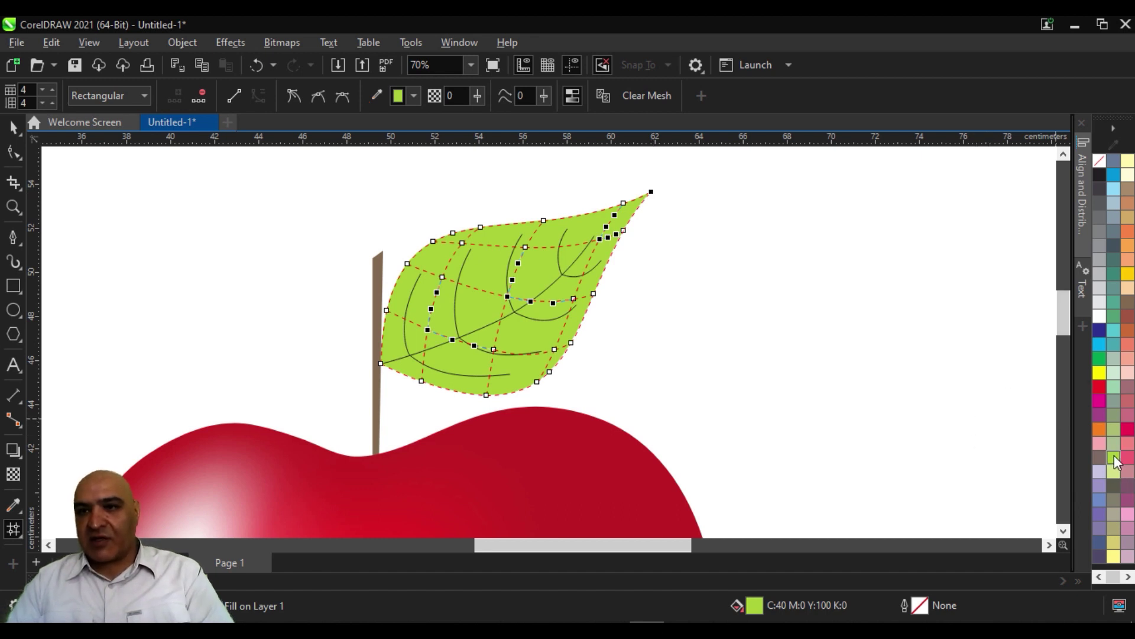
left_click(1114, 460)
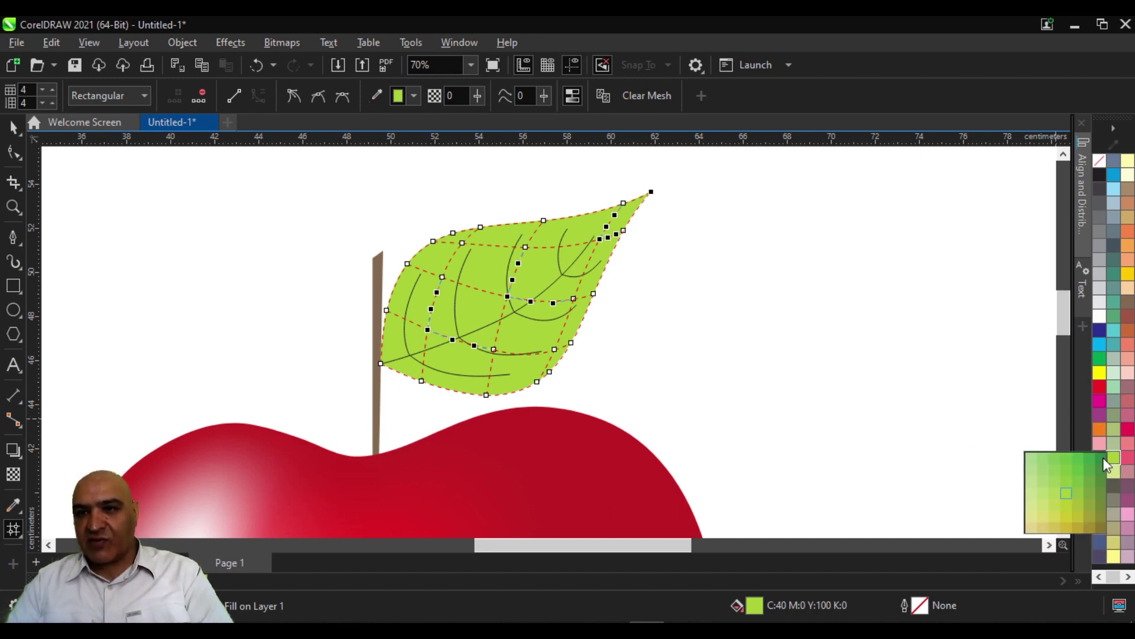
left_click(1100, 463)
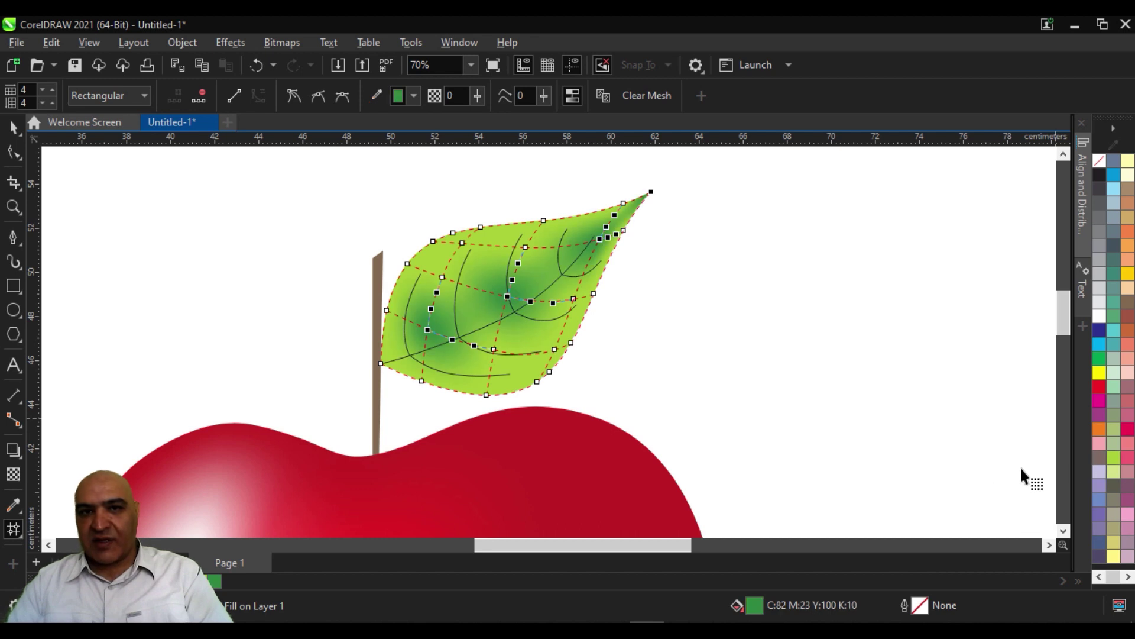
double_click(467, 314)
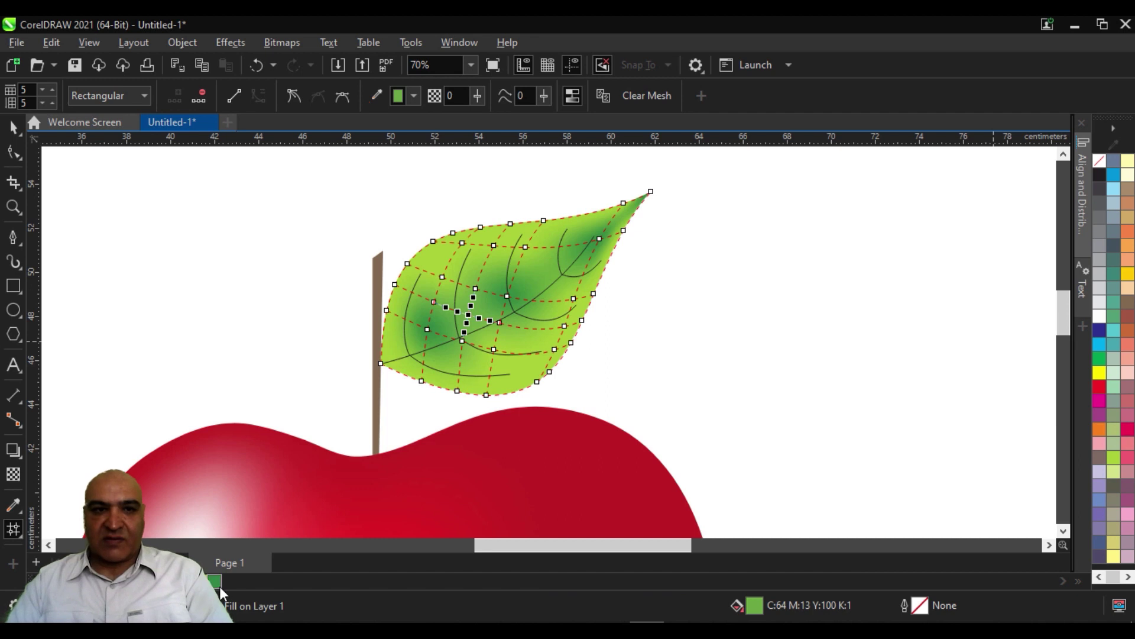
double_click(546, 272)
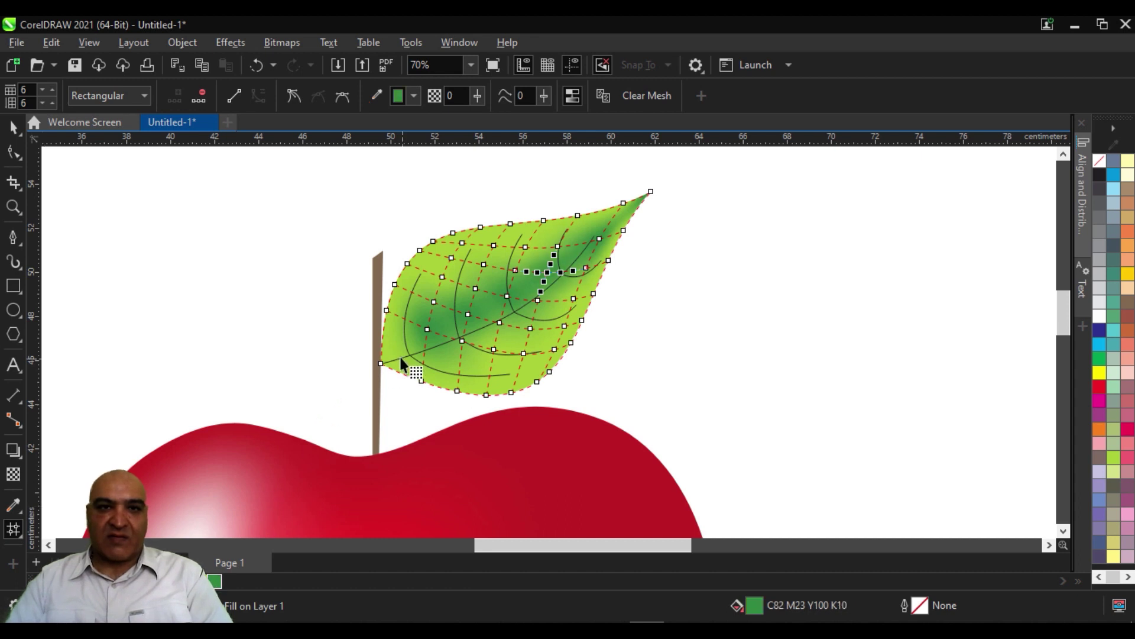
- Drag the leaf's base and vein mesh nodes to spread the dark green shading along the midrib
left_click(382, 364)
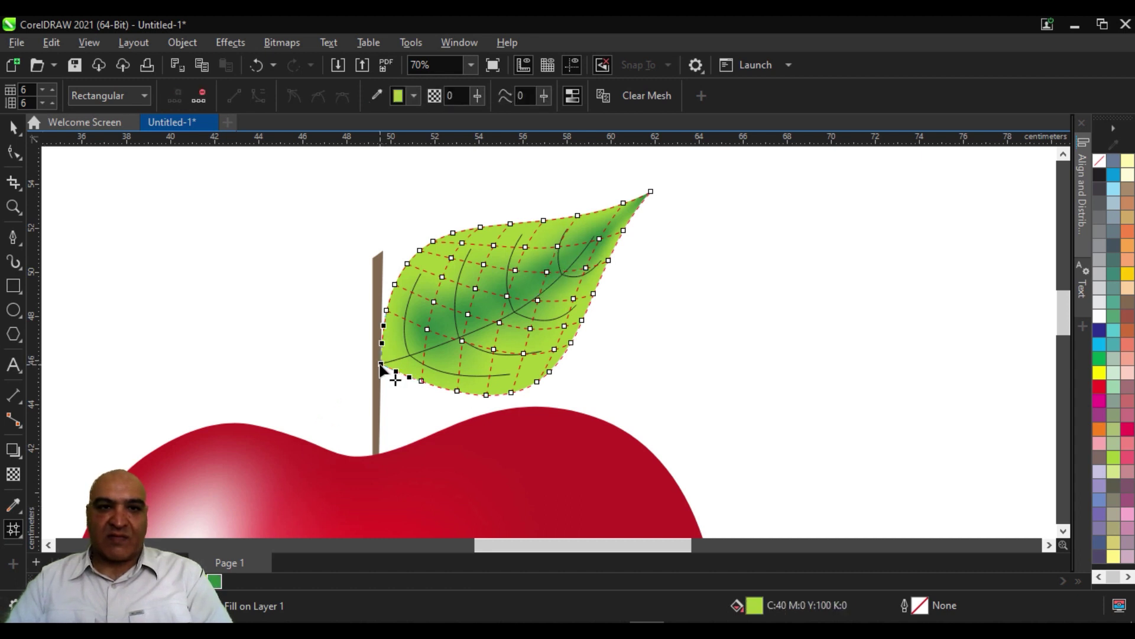
left_click_drag(214, 583, 410, 343)
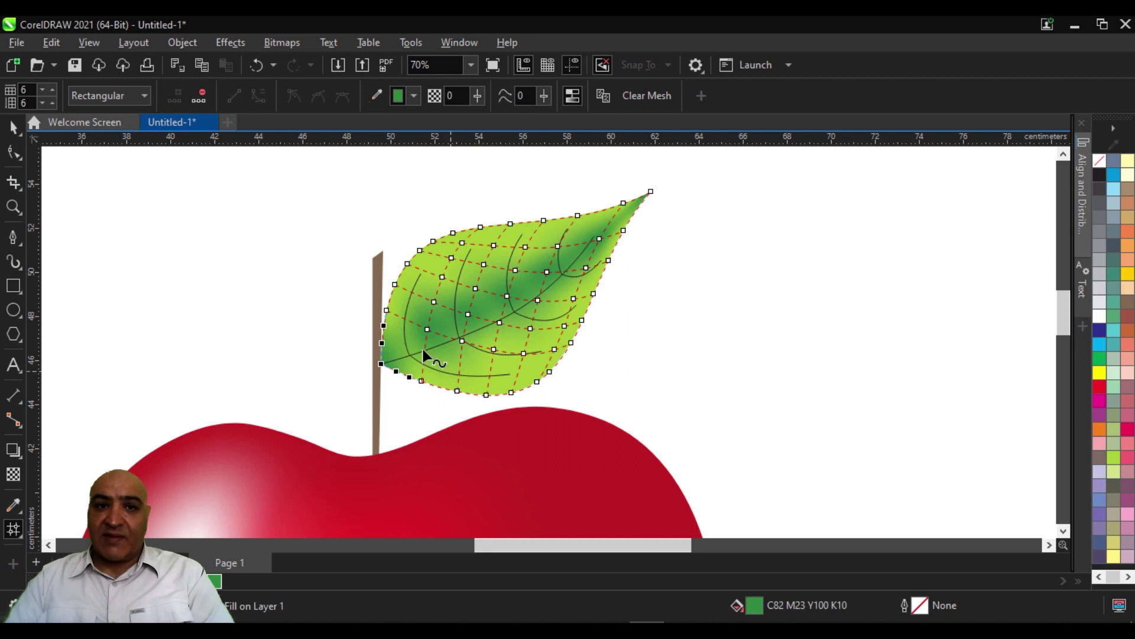
left_click_drag(214, 582, 423, 347)
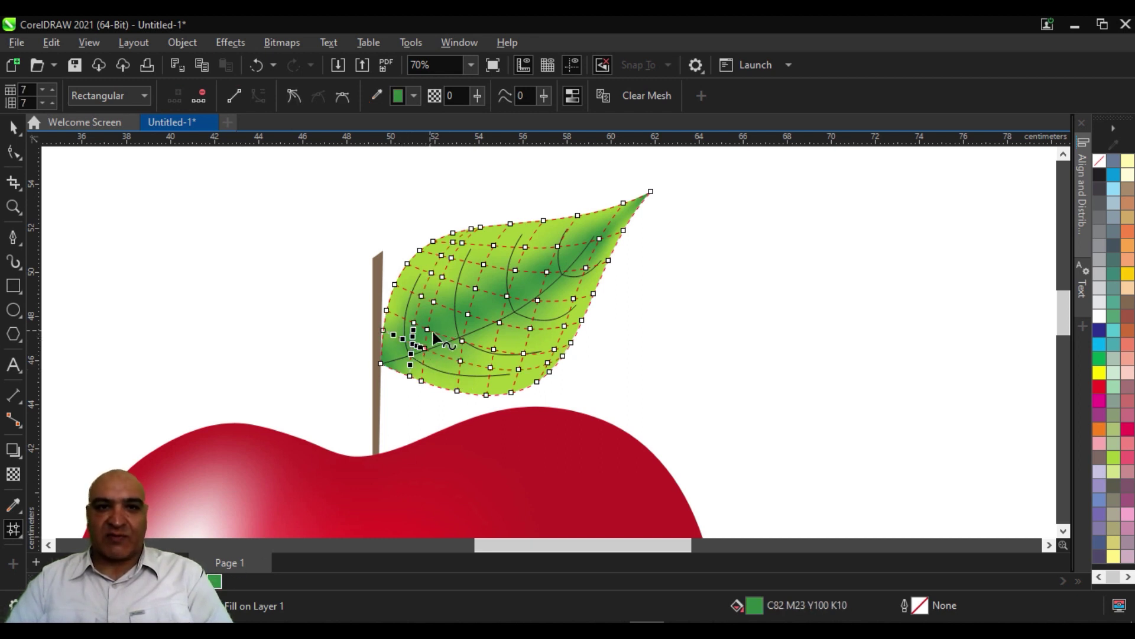
left_click_drag(426, 329, 414, 348)
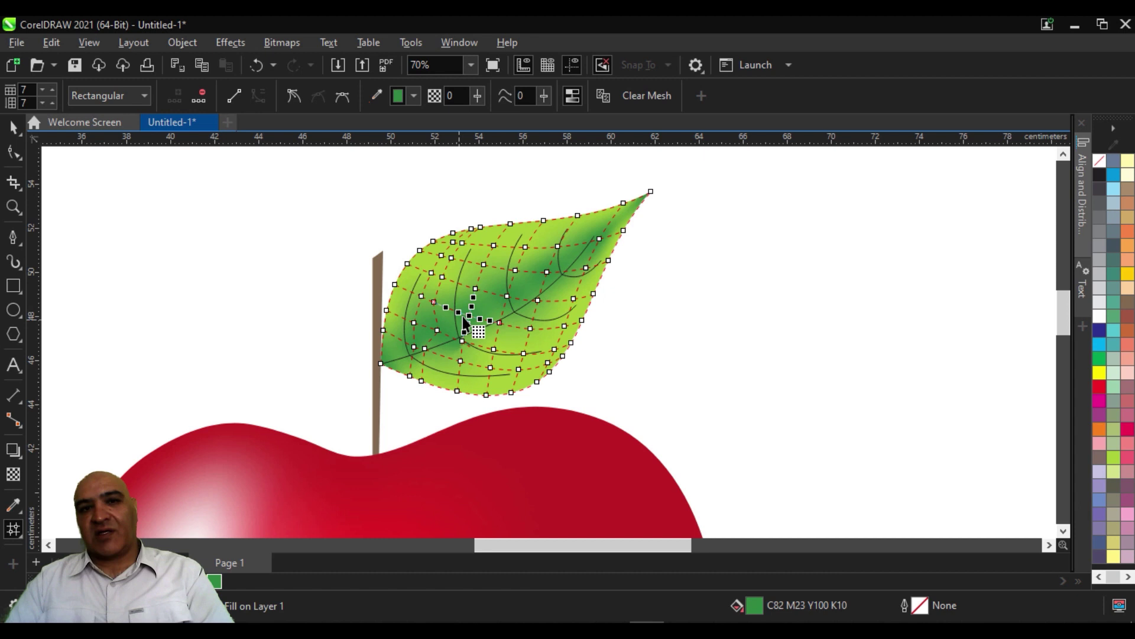
left_click_drag(438, 336, 438, 338)
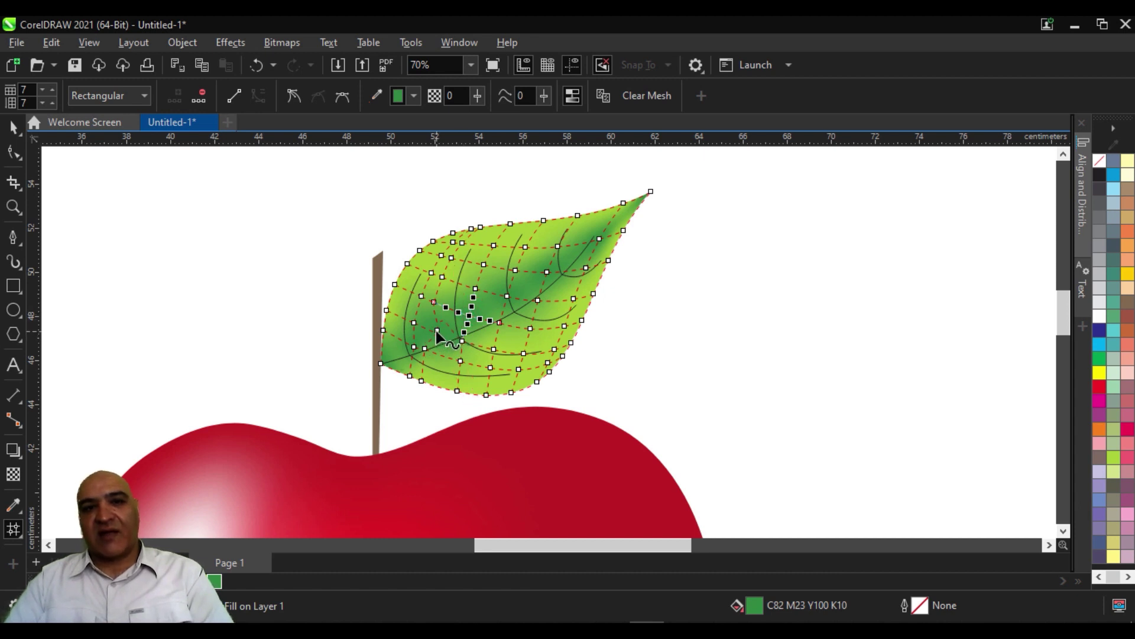
left_click(438, 338)
left_click_drag(438, 344, 413, 359)
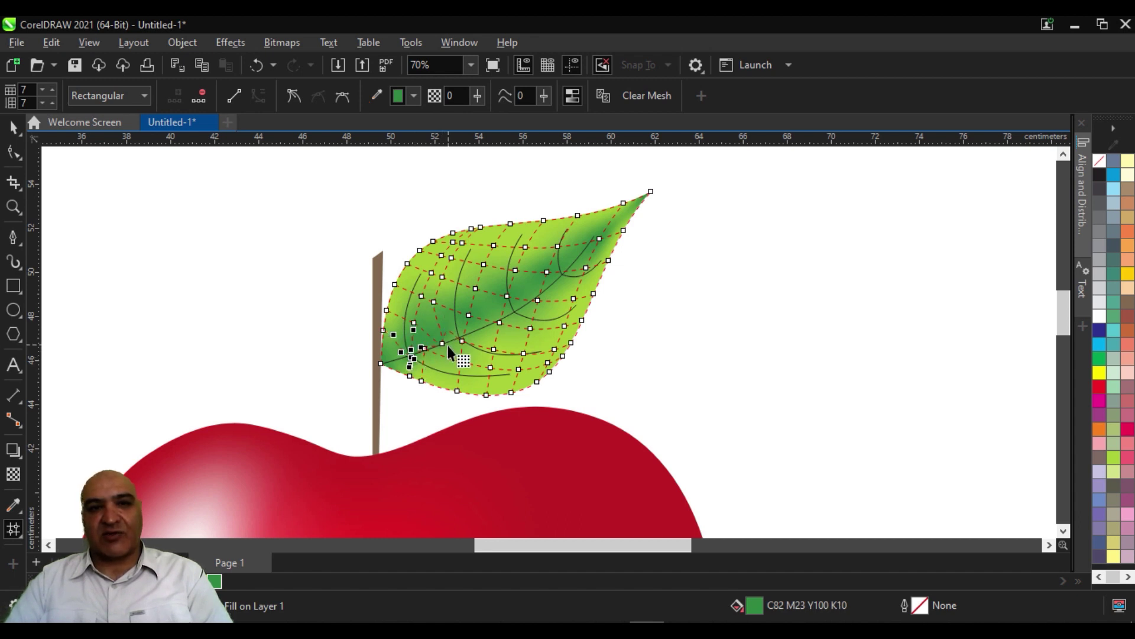
left_click_drag(470, 316, 481, 327)
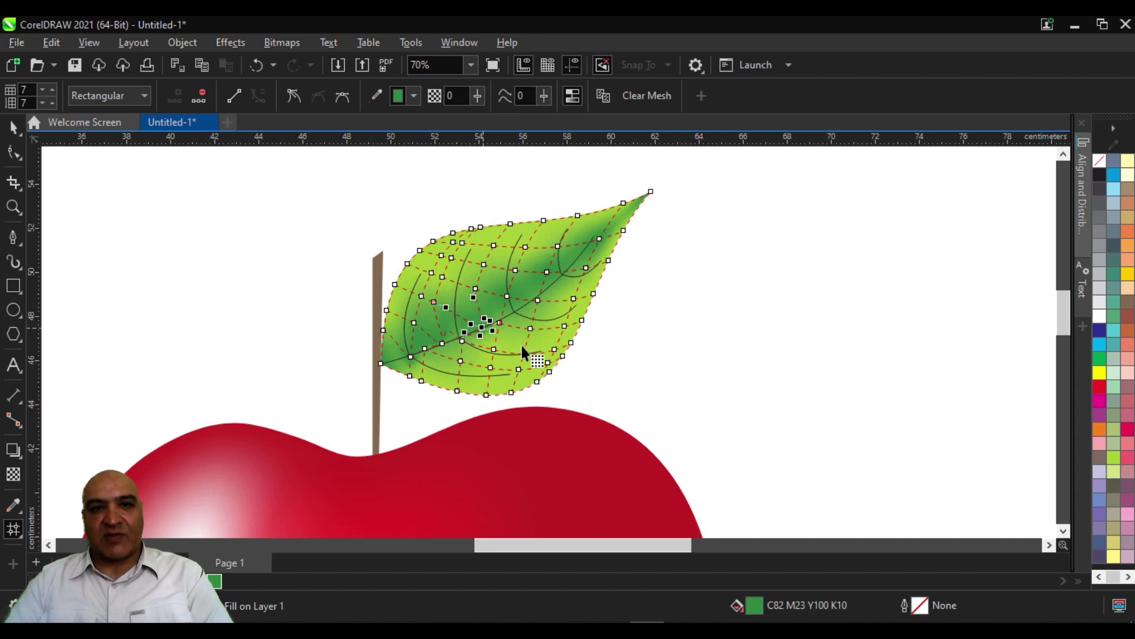
mouse_move(506, 298)
left_mouse_down()
mouse_move(523, 304)
mouse_move(557, 274)
left_mouse_up()
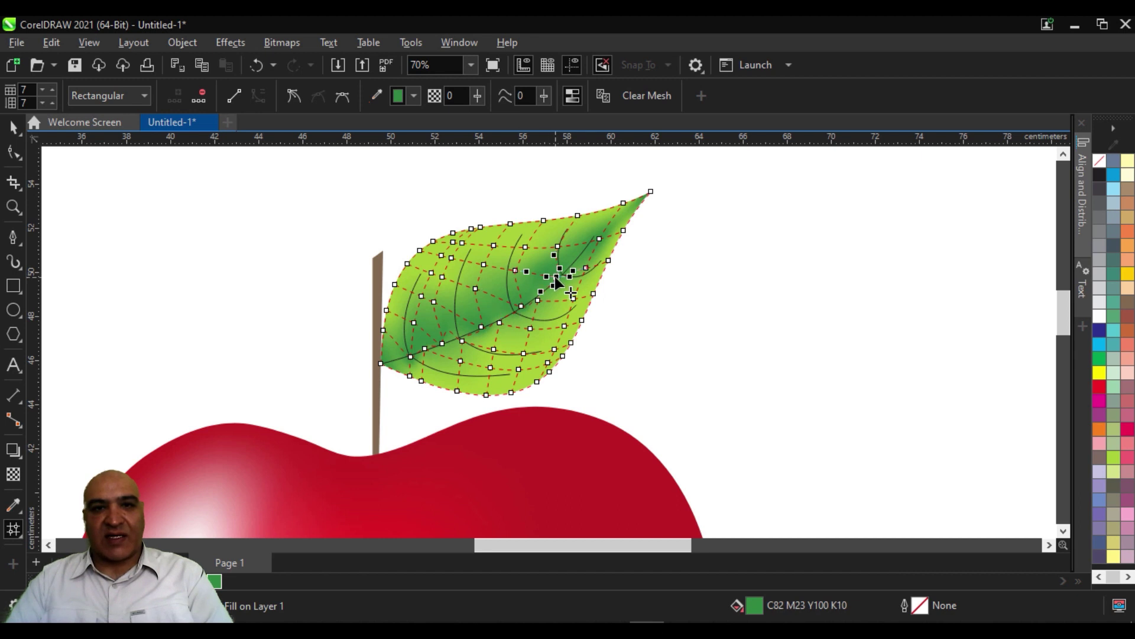
- Select mesh nodes along the leaf's left and upper-left areas, then deselect and finish mesh editing
left_click(414, 324)
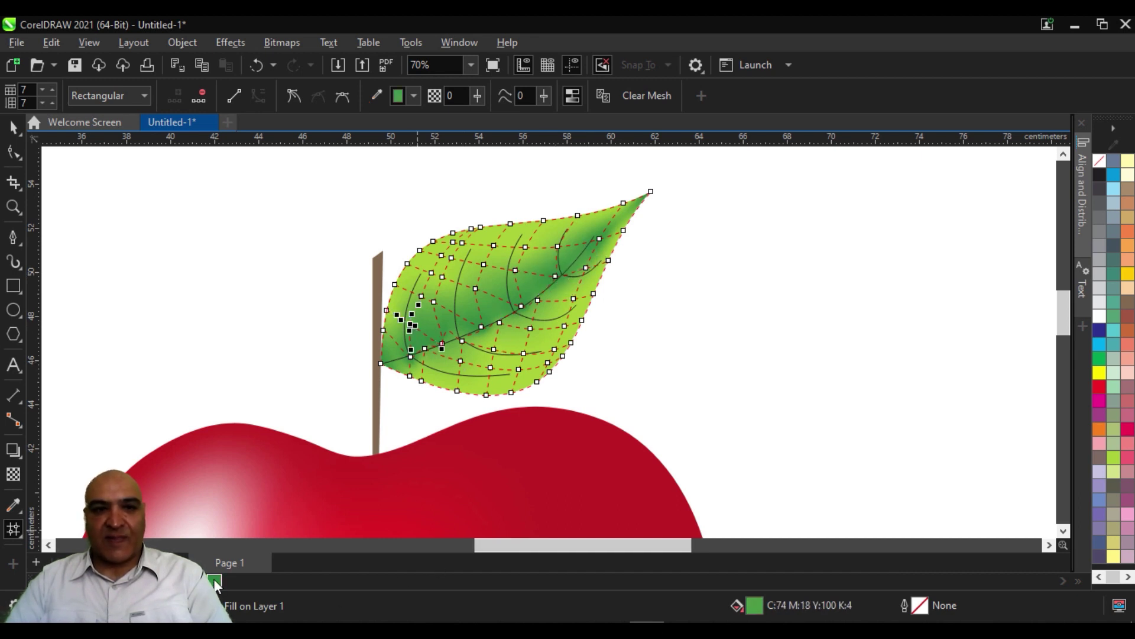
left_click(292, 361)
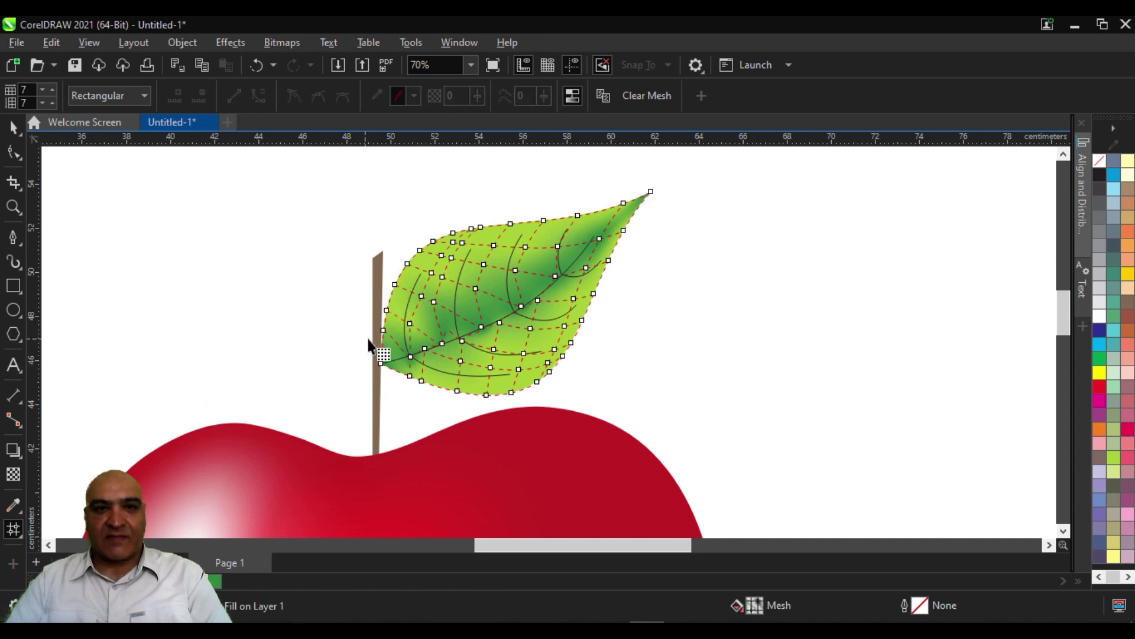
left_click(385, 332)
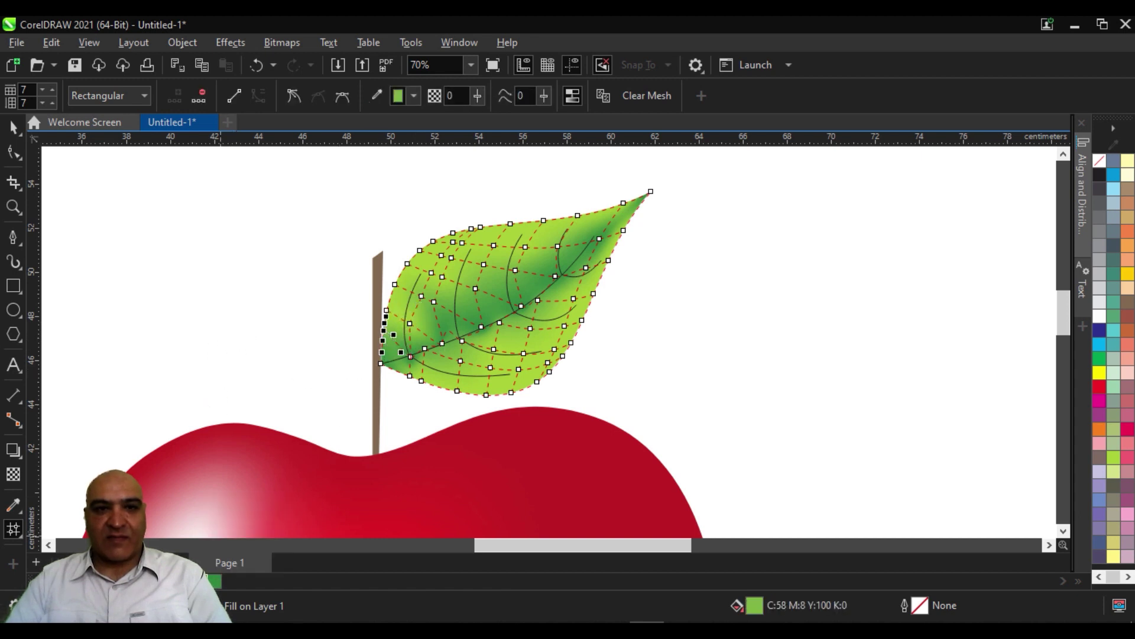
left_click(432, 301)
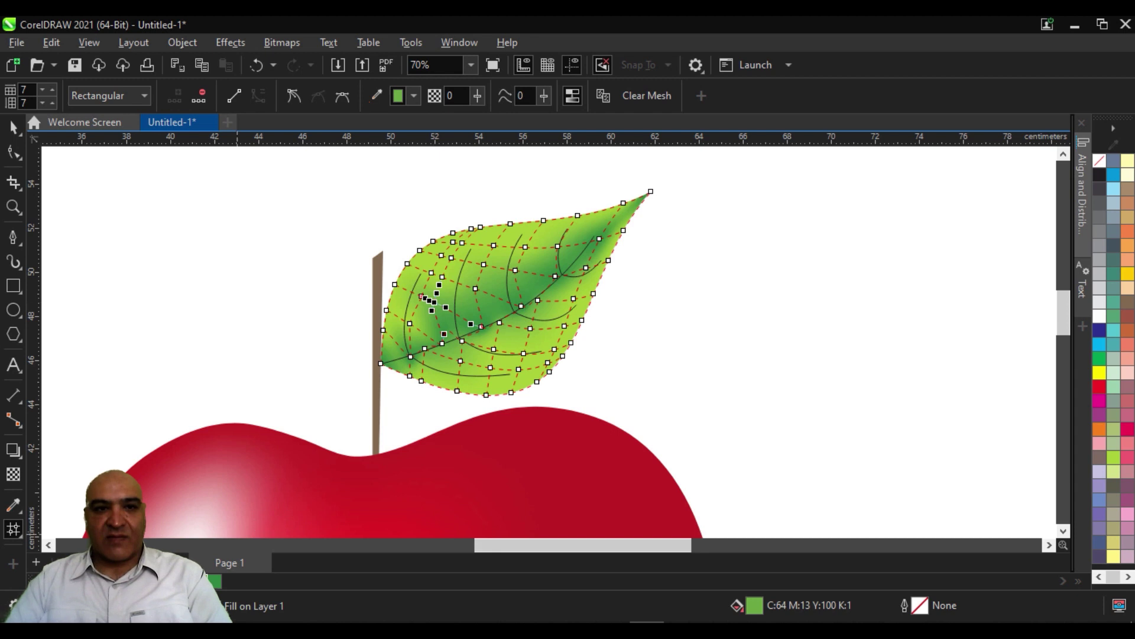
left_click(476, 289)
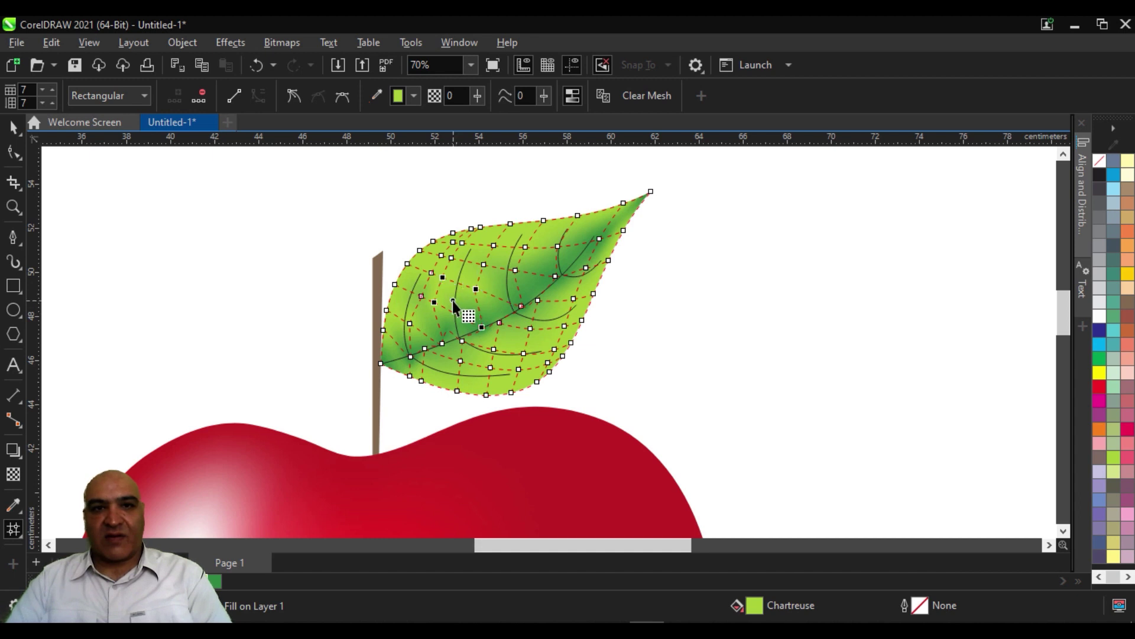
left_click(131, 339)
left_click(13, 126)
scroll(229, 293, "down", 2)
- Marquee-select the leaf's upper-left mesh nodes and colour them darker green
left_click(305, 328)
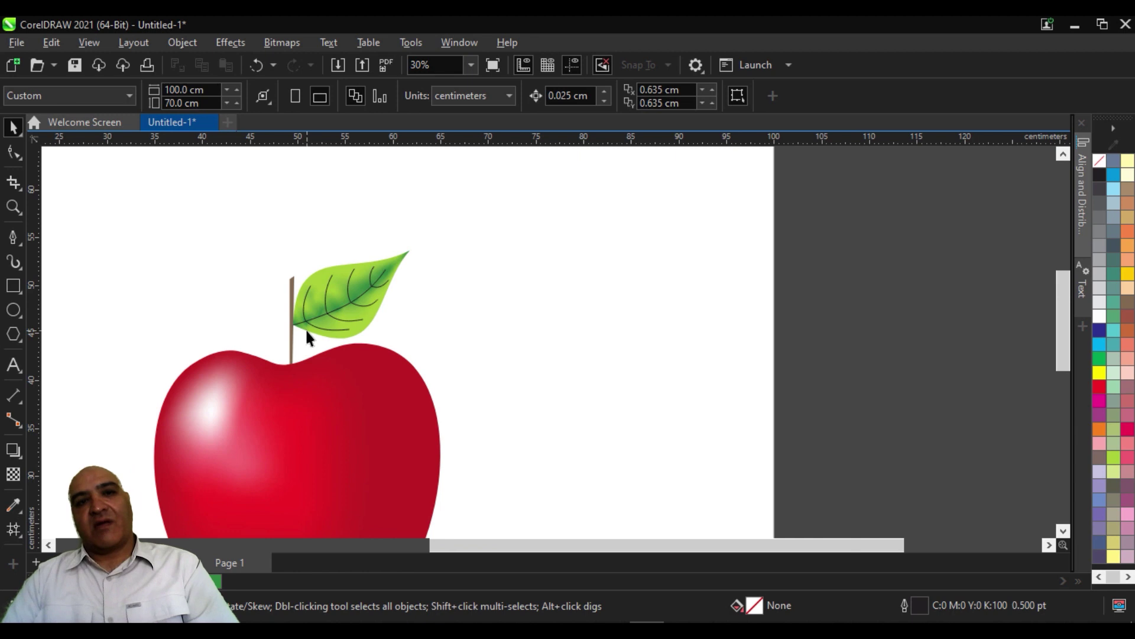
scroll(305, 328, "up", 2)
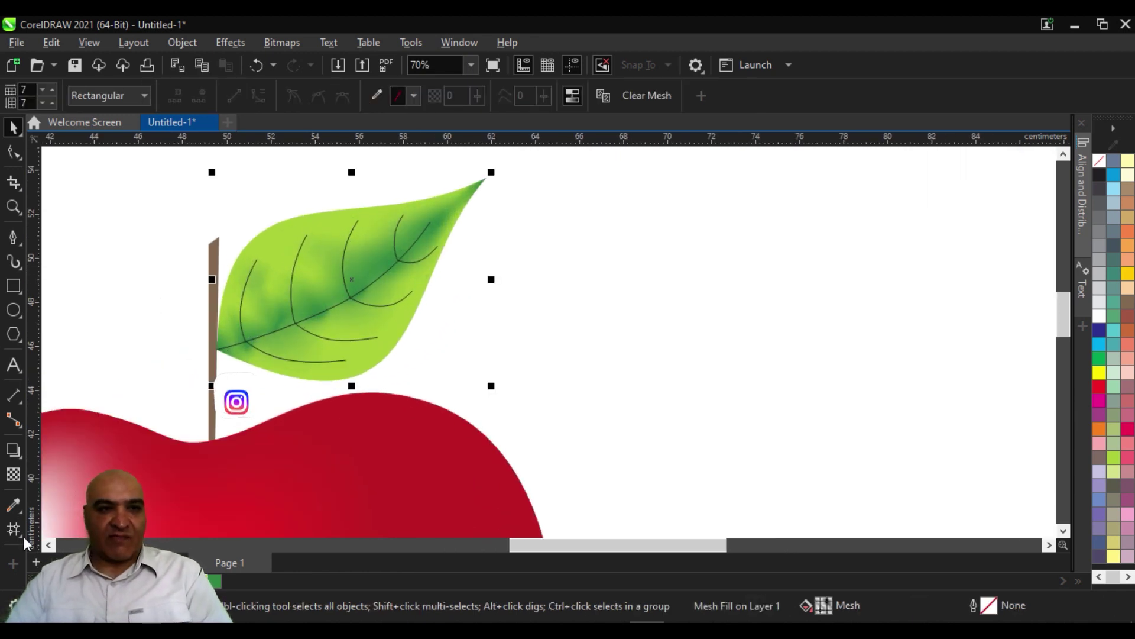
left_click(13, 530)
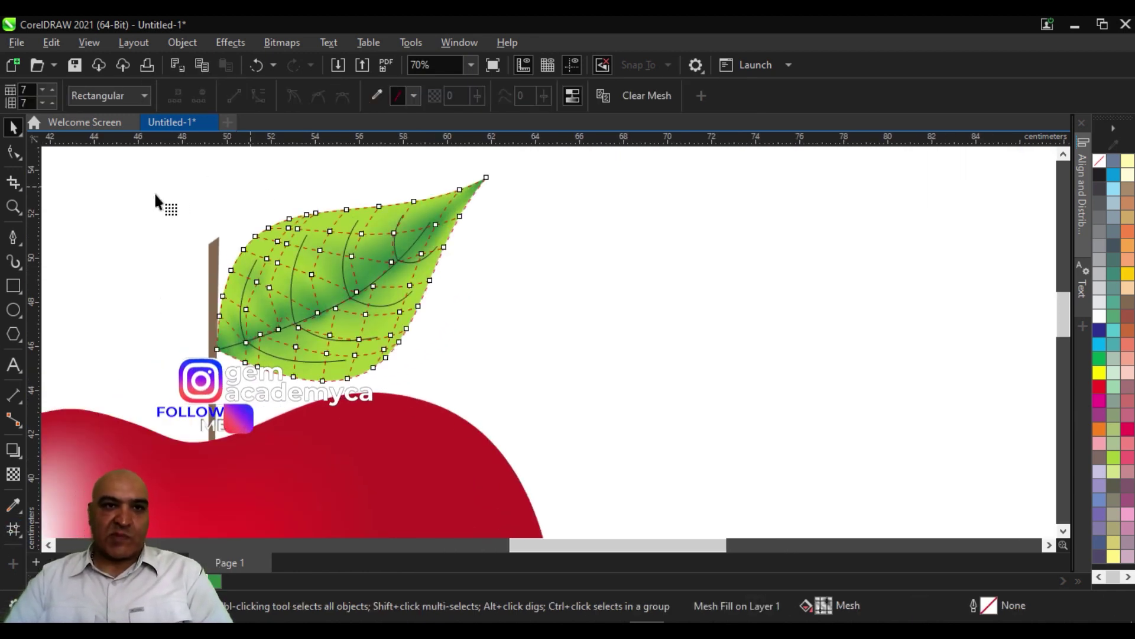
left_click_drag(149, 188, 334, 265)
mouse_move(403, 273)
left_mouse_down()
mouse_move(358, 287)
mouse_move(365, 293)
left_mouse_up()
left_click(222, 579)
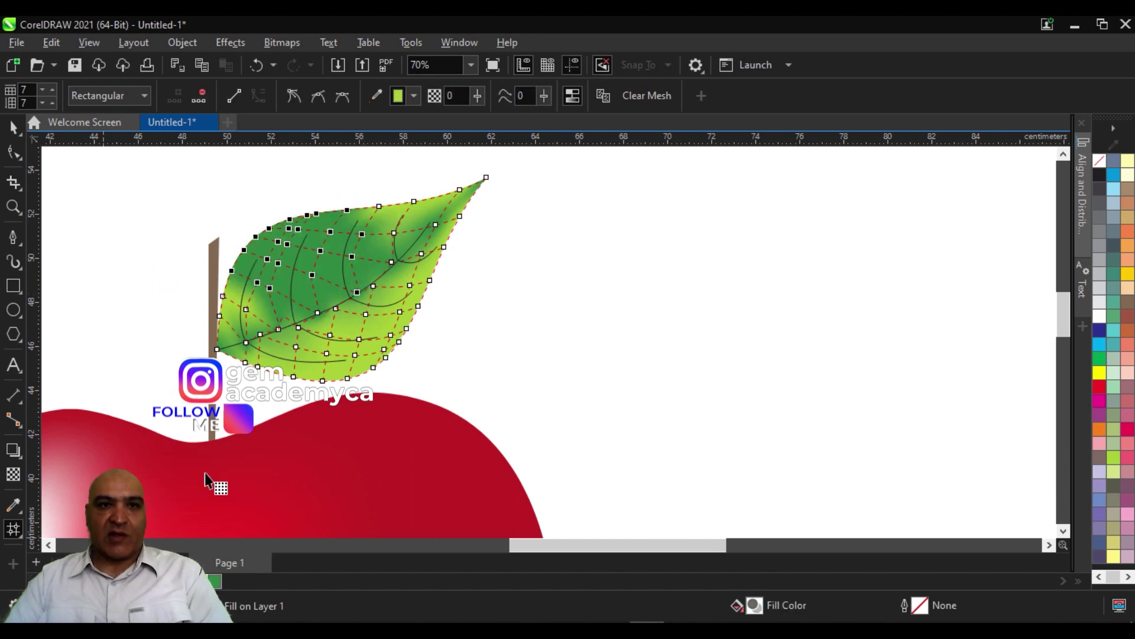
- Darken the leaf's left-edge mesh nodes to deep green too, leaving the lower edge yellow-green
left_click(119, 263)
left_click_drag(216, 245, 269, 340)
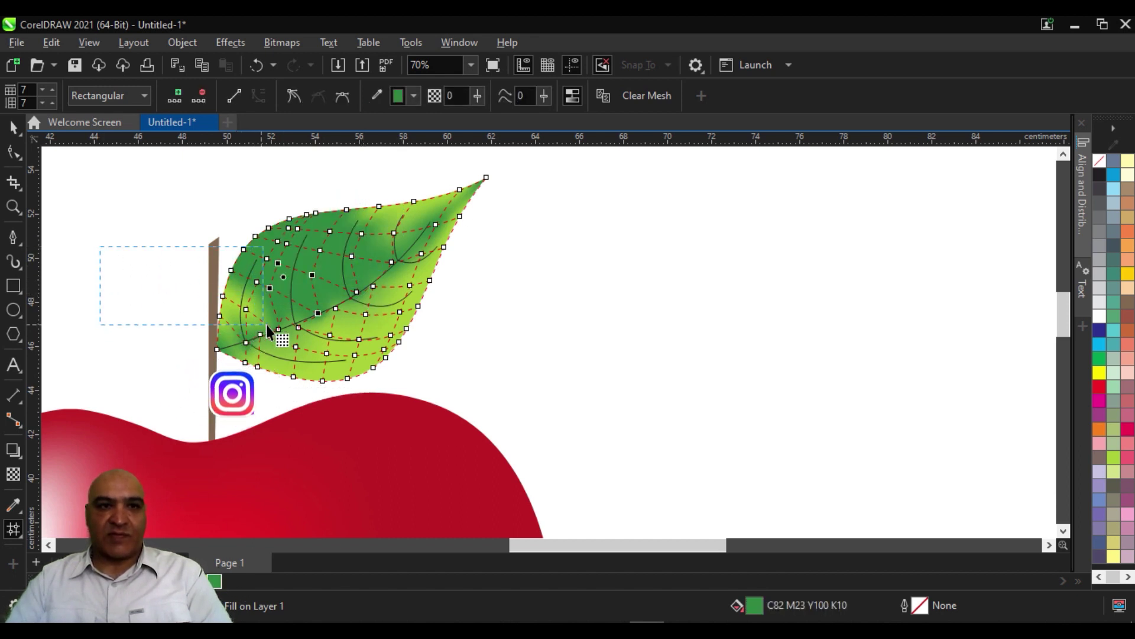
left_click(214, 582)
mouse_move(334, 172)
left_mouse_down()
mouse_move(425, 202)
mouse_move(479, 240)
mouse_move(395, 255)
left_mouse_up()
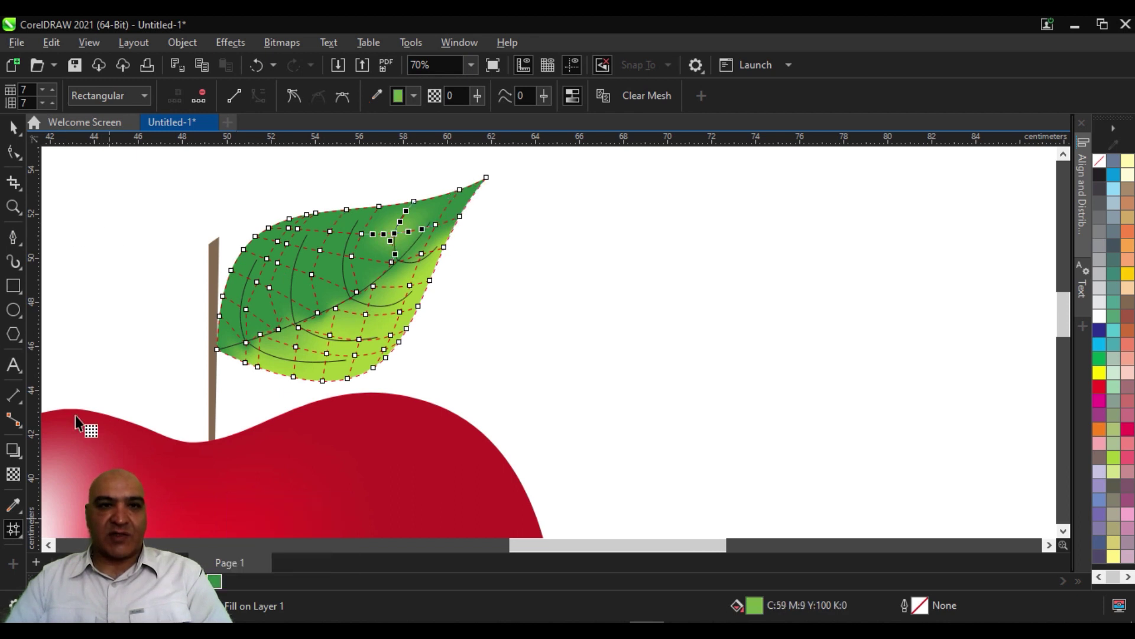
left_click(88, 273)
scroll(98, 272, "down", 3)
left_click_drag(171, 302, 66, 154)
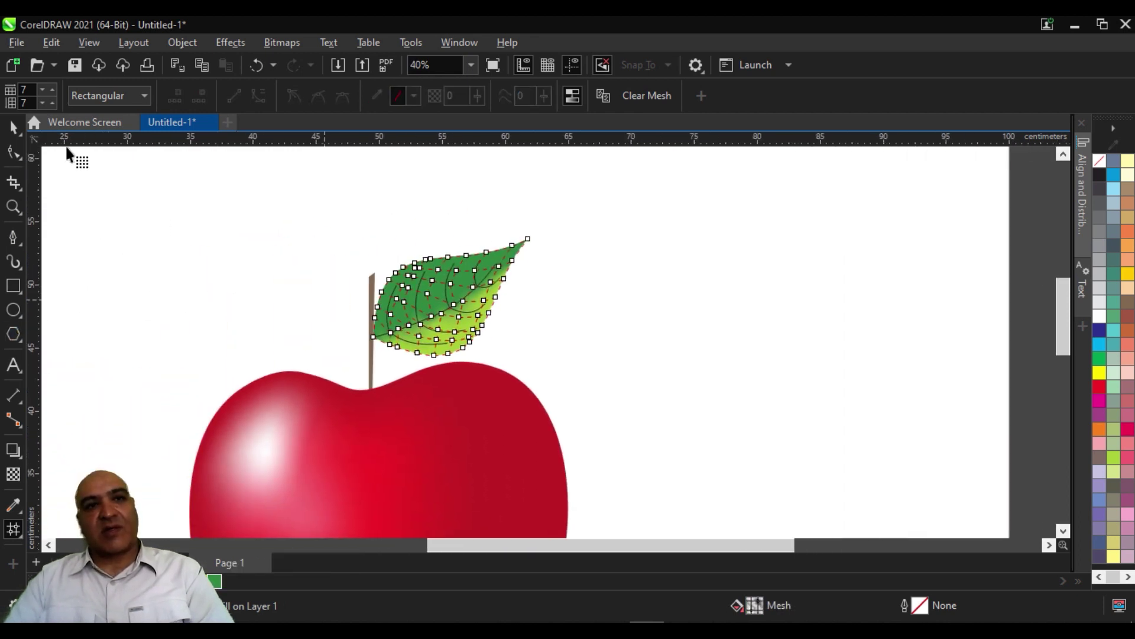
left_click(13, 127)
left_click(222, 294)
scroll(222, 293, "down", 2)
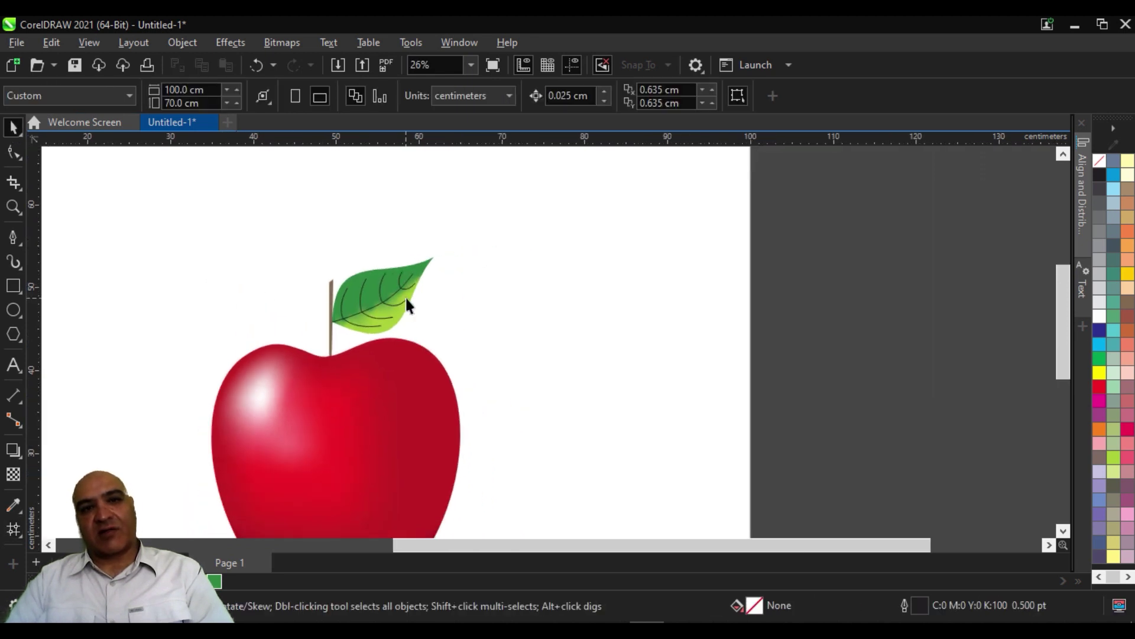
scroll(467, 328, "up", 4)
- Give the leaf's vein lines a green outline colour from the palette swatch
left_click(469, 323)
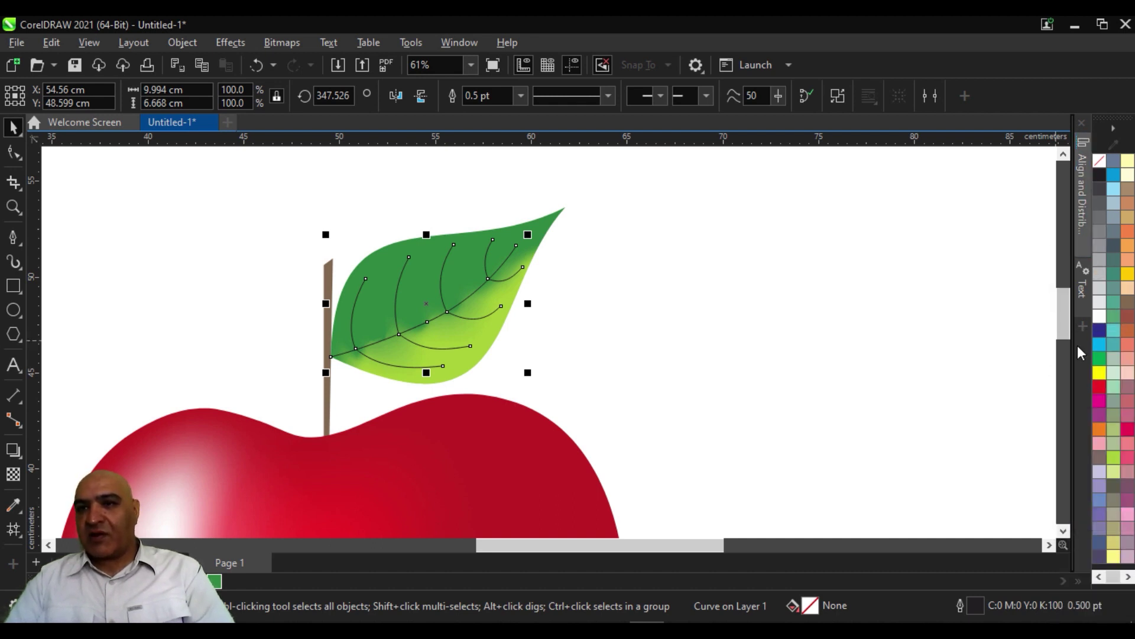
right_click(1101, 360)
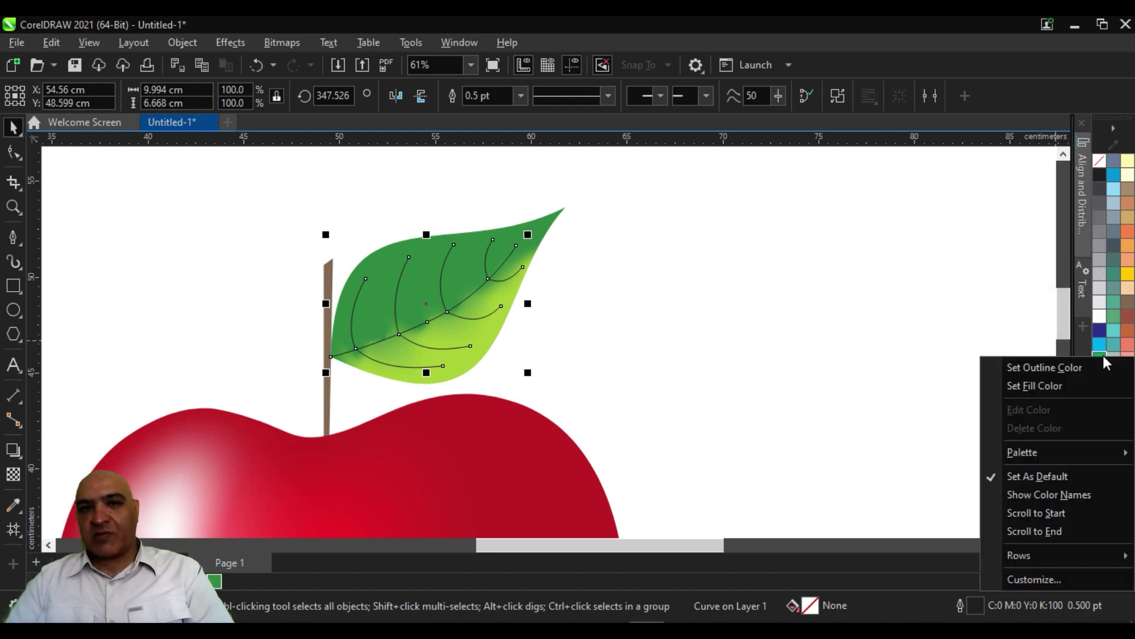
left_click(1041, 365)
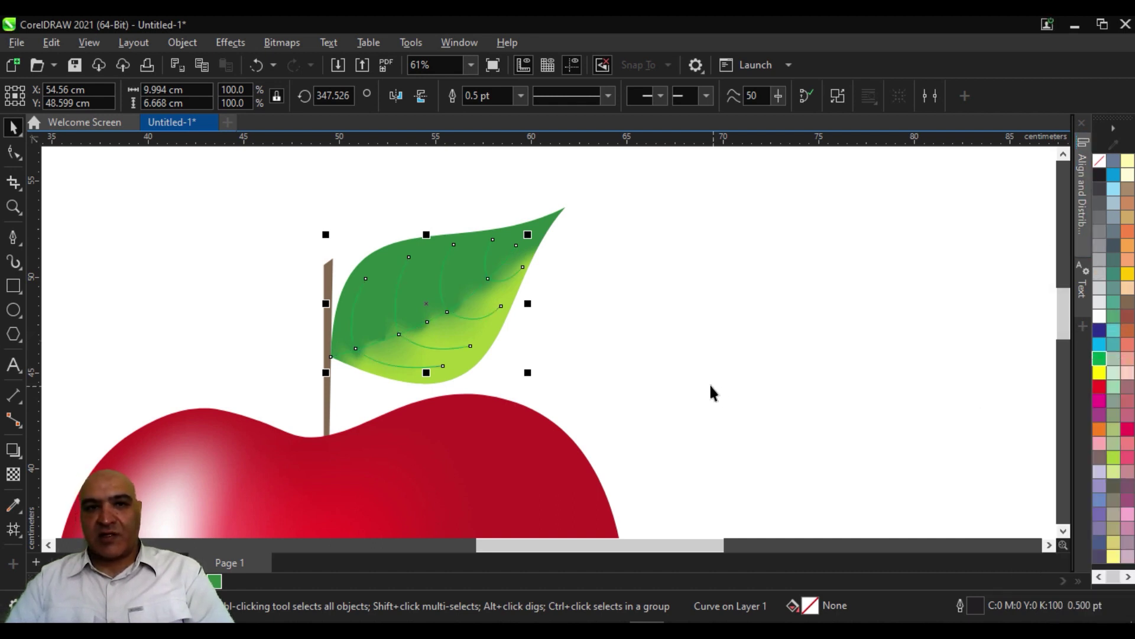
left_click(1101, 362)
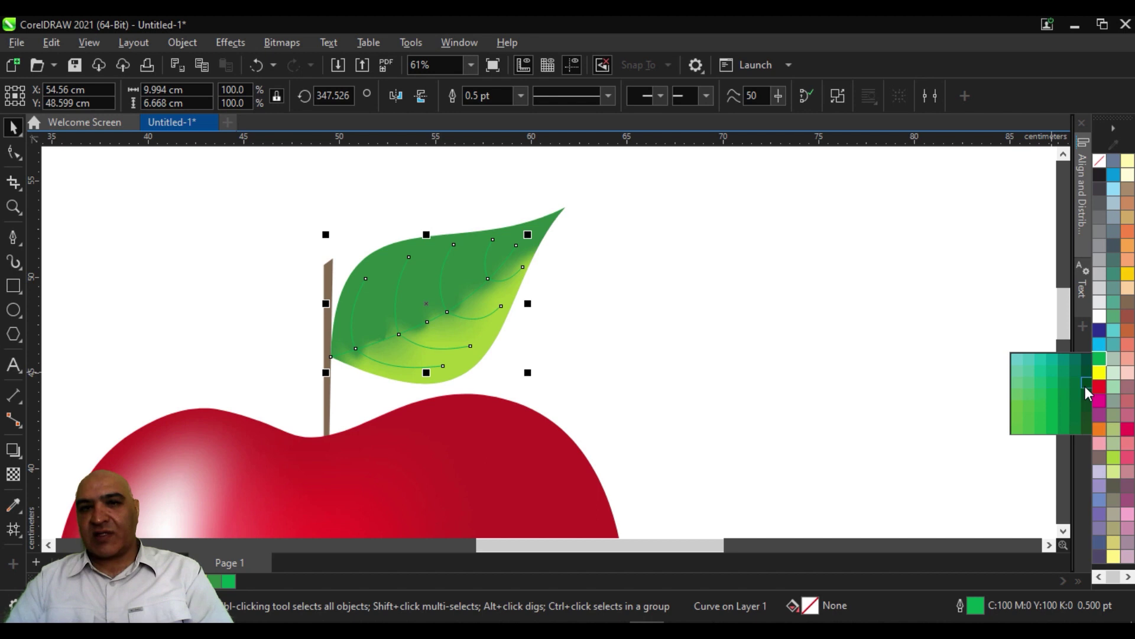
left_click(765, 304)
- Reselect the leaf veins and apply another green swatch as their outline colour
scroll(538, 352, "down", 1)
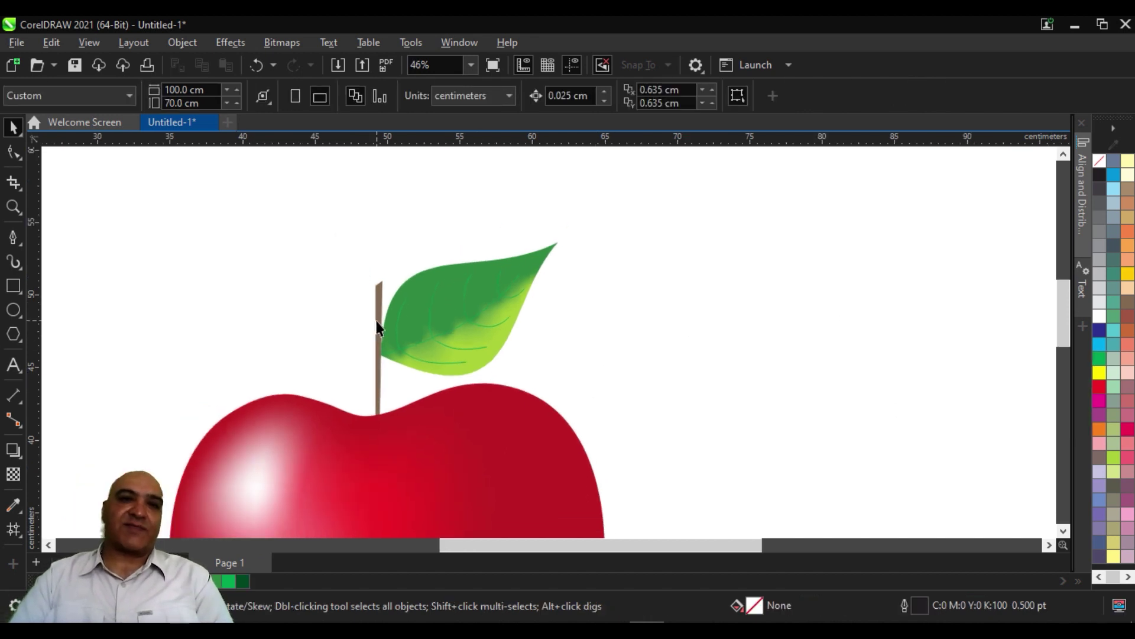
scroll(377, 327, "down", 2)
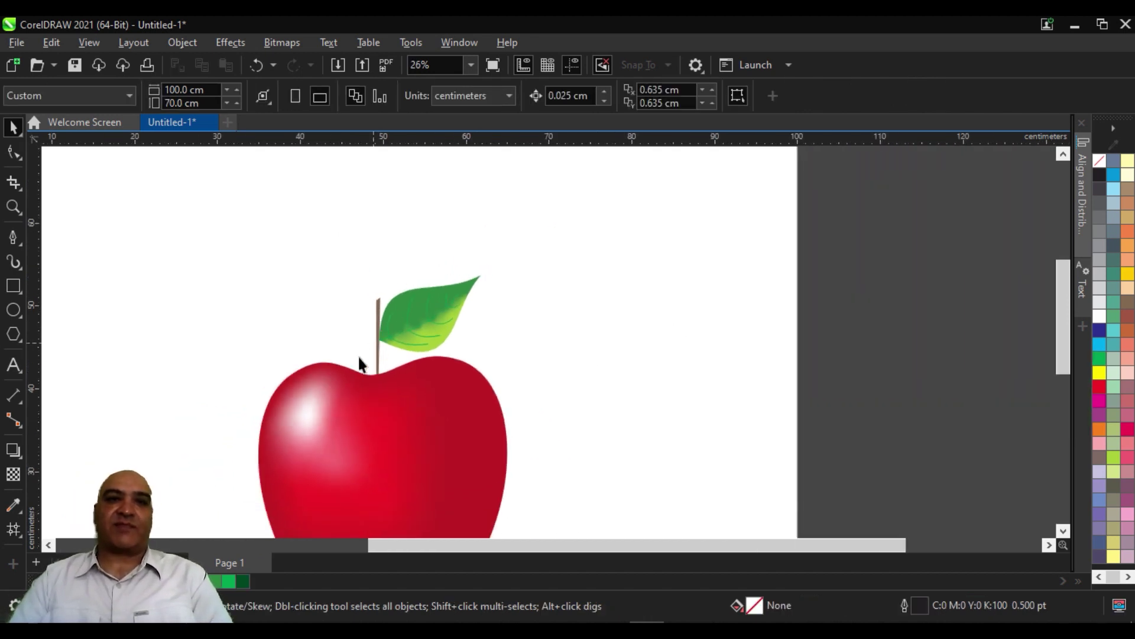
left_click(407, 317)
right_click(244, 580)
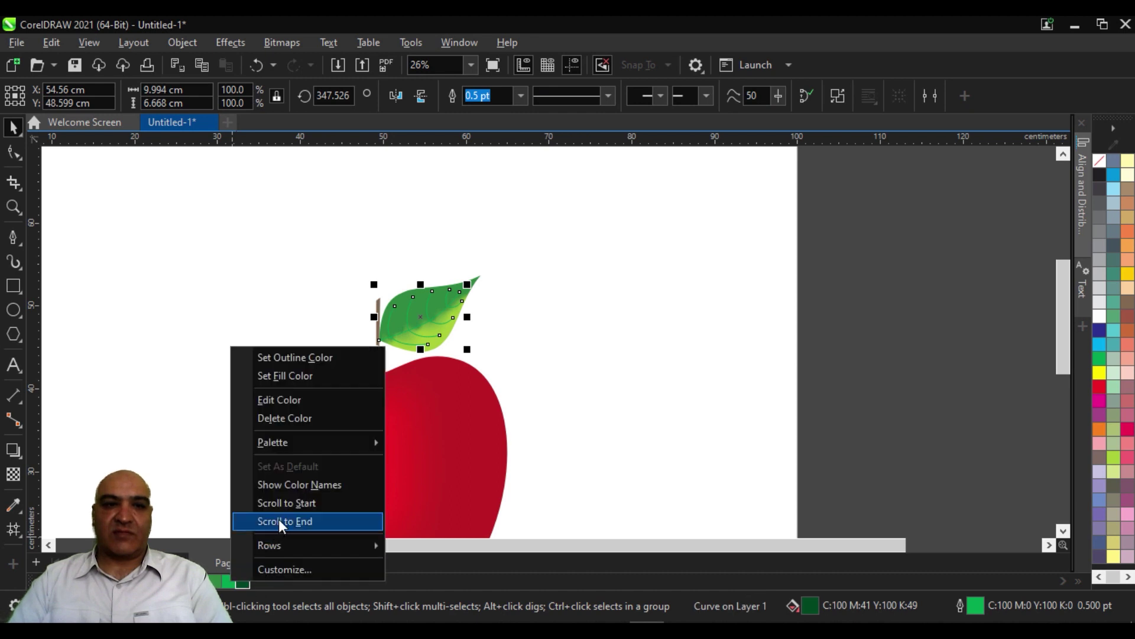
left_click(272, 356)
left_click(201, 305)
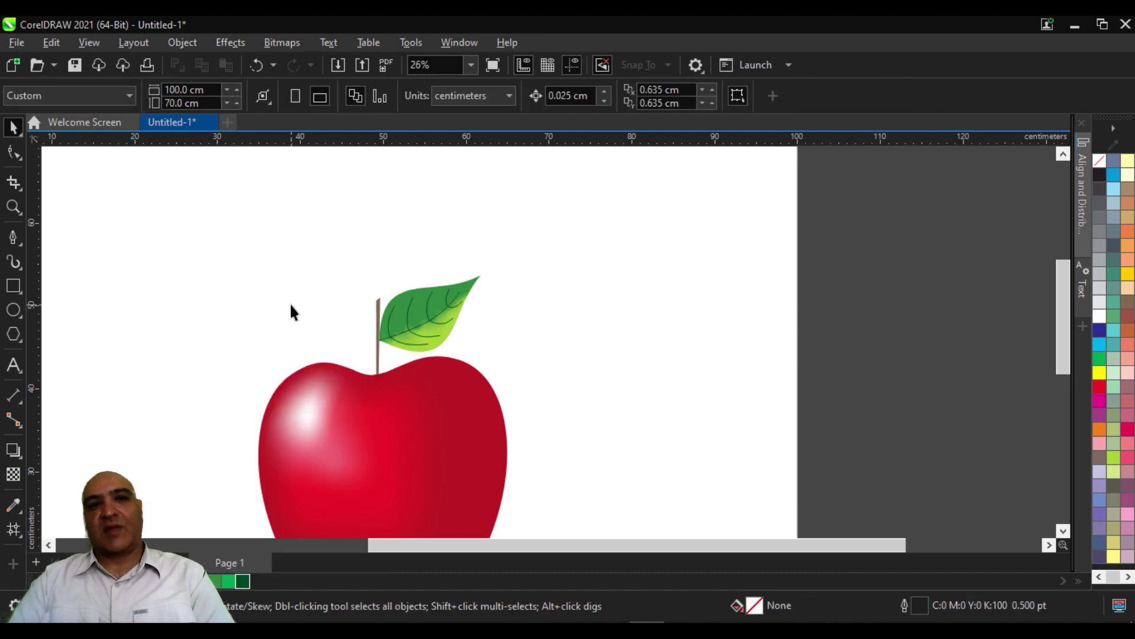
scroll(289, 302, "down", 2)
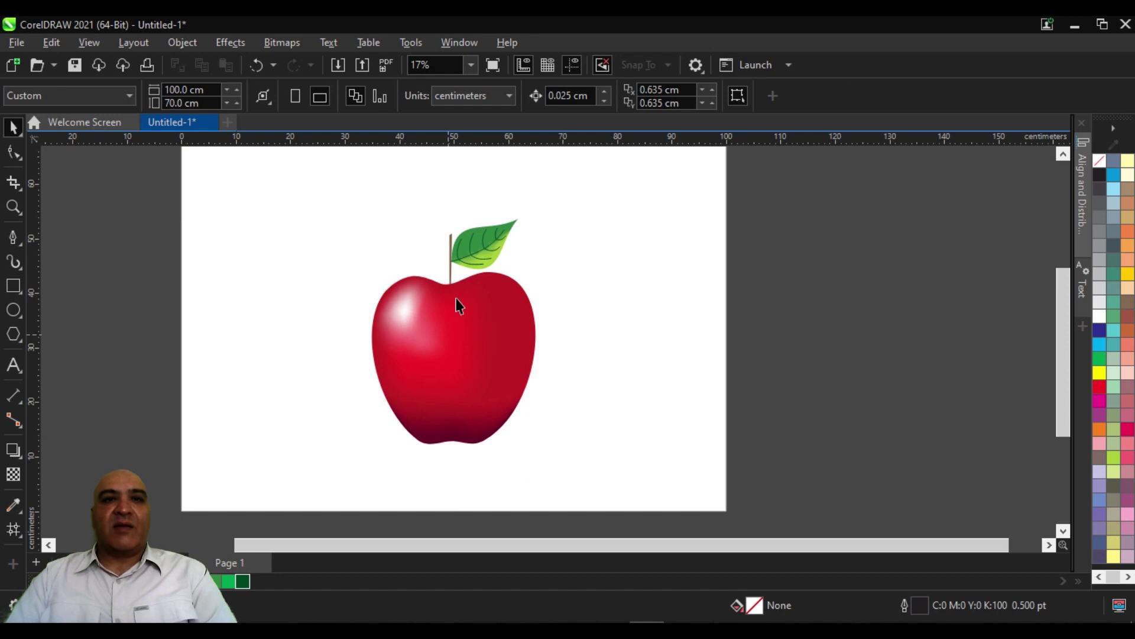
- Drag the brown stem's top-left node outward so the stem flares at top and tapers into the apple
scroll(456, 299, "up", 2)
scroll(465, 238, "up", 2)
left_click(415, 246)
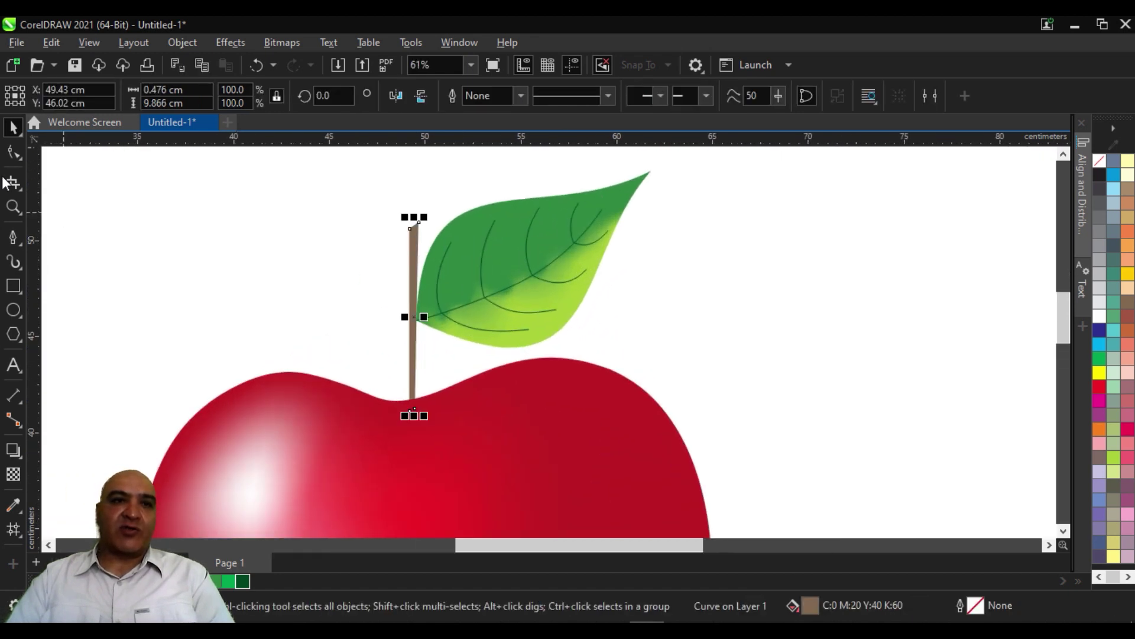
left_click_drag(410, 229, 405, 240)
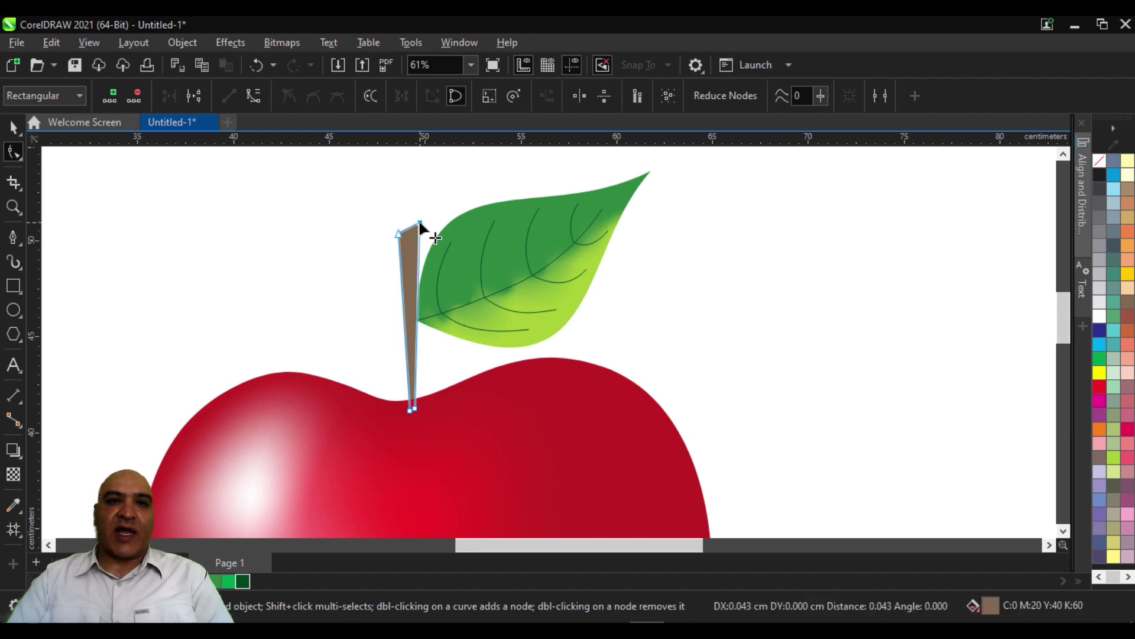
left_click(13, 127)
key("Escape")
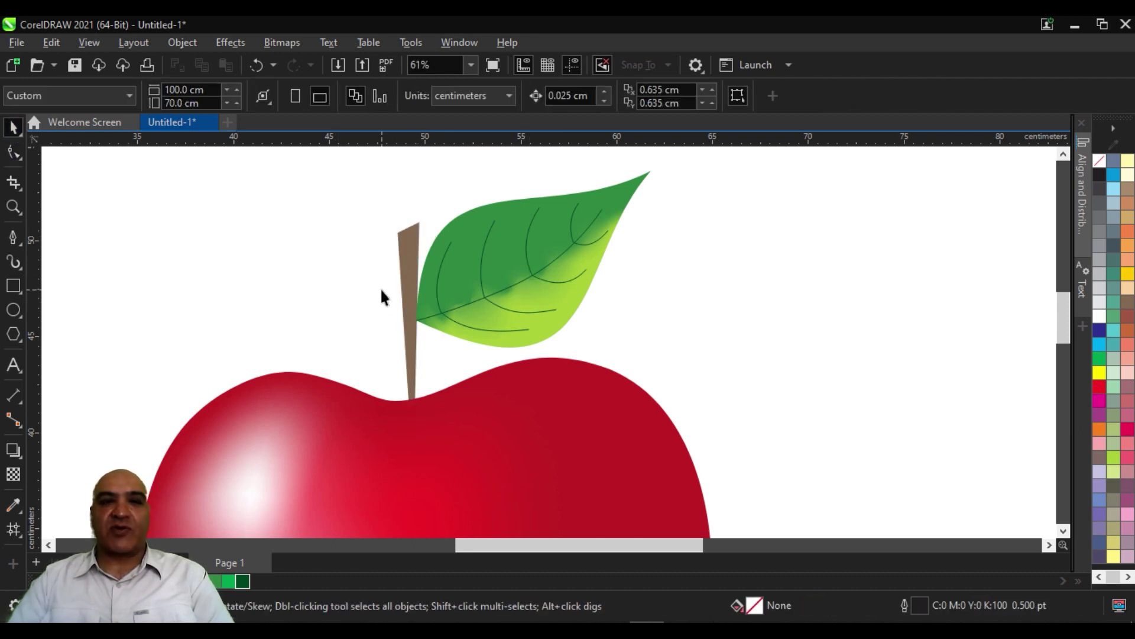
scroll(382, 297, "down", 3)
- Select the whole apple drawing, including shadow, stem and leaf, and delete it
scroll(469, 421, "down", 1)
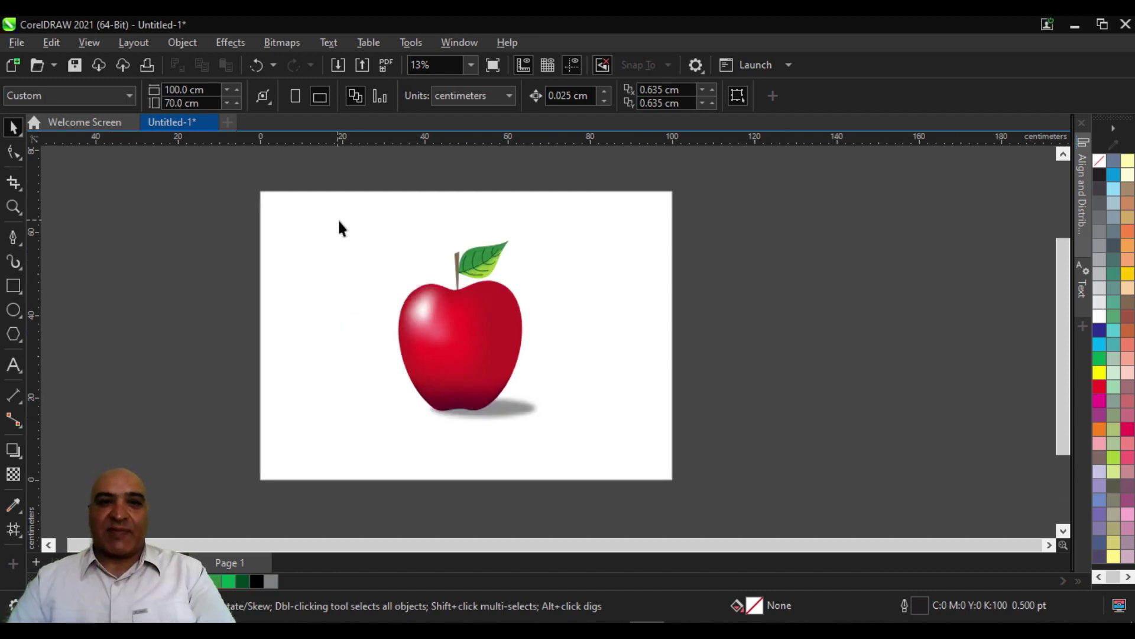
left_click_drag(584, 458, 584, 458)
key("Delete")
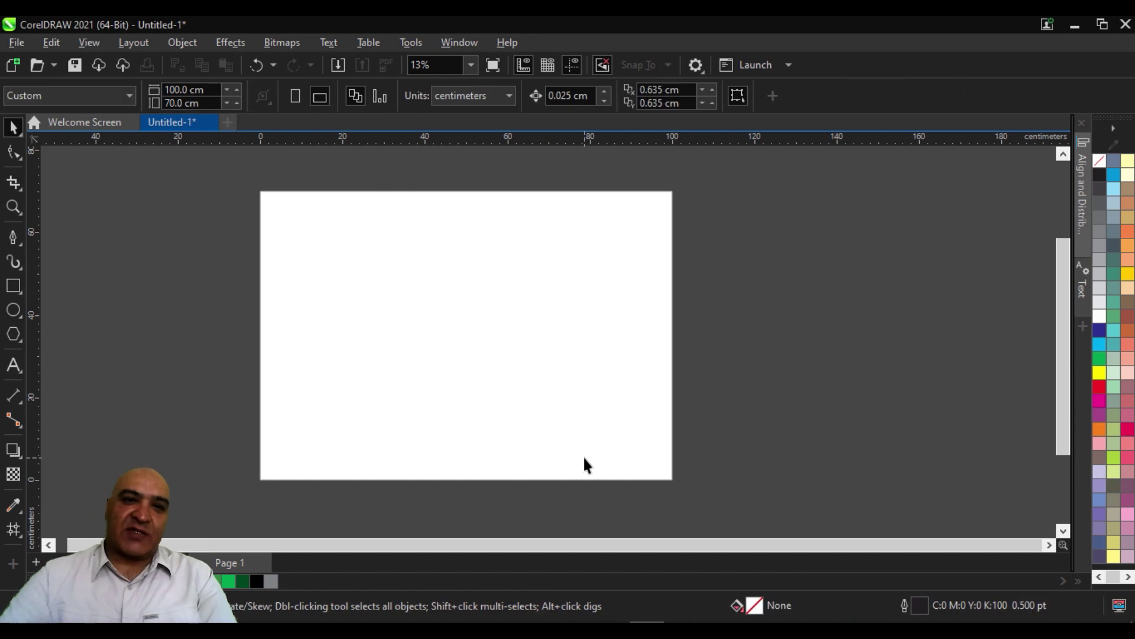
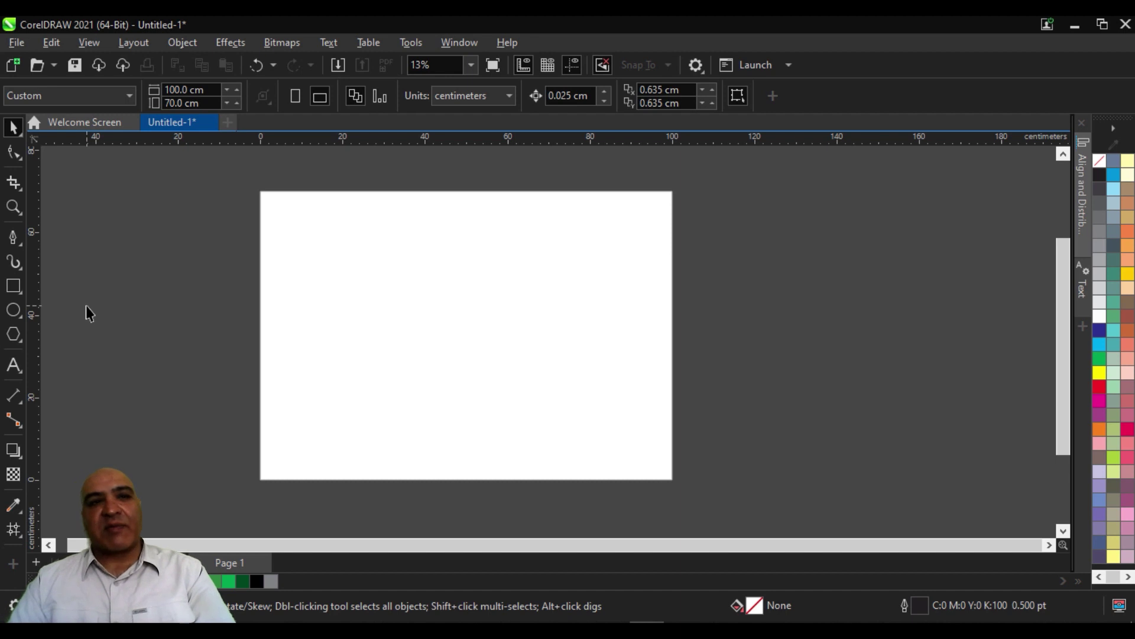
- Draw a 46.4 cm unfilled circle in the middle of the landscape page with the Ellipse tool
left_click(13, 311)
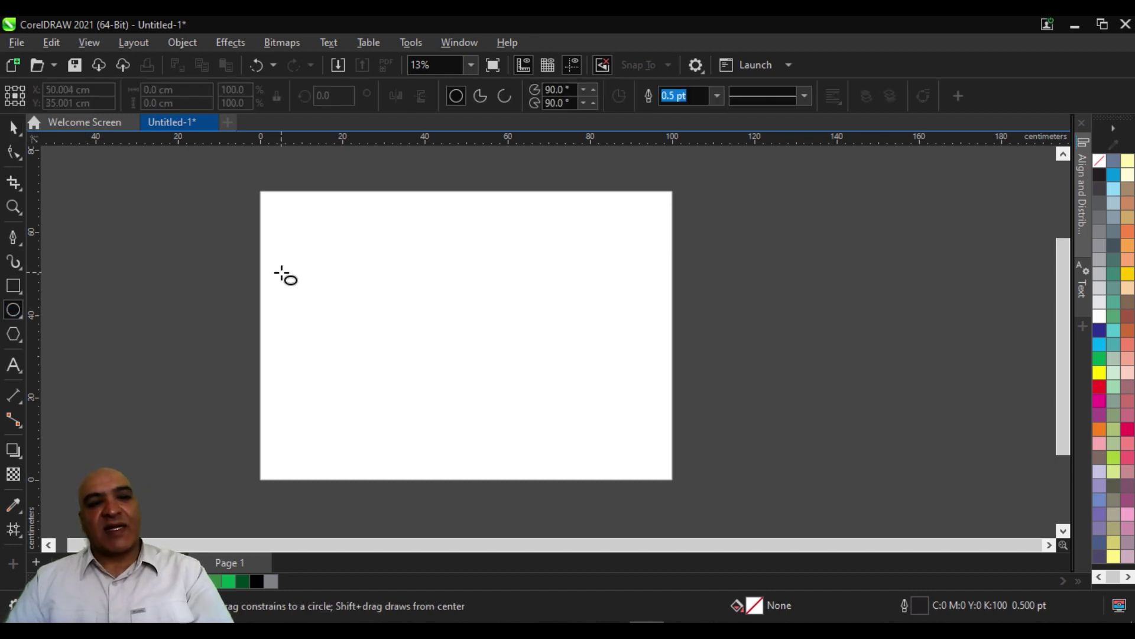
left_click_drag(390, 235, 581, 391)
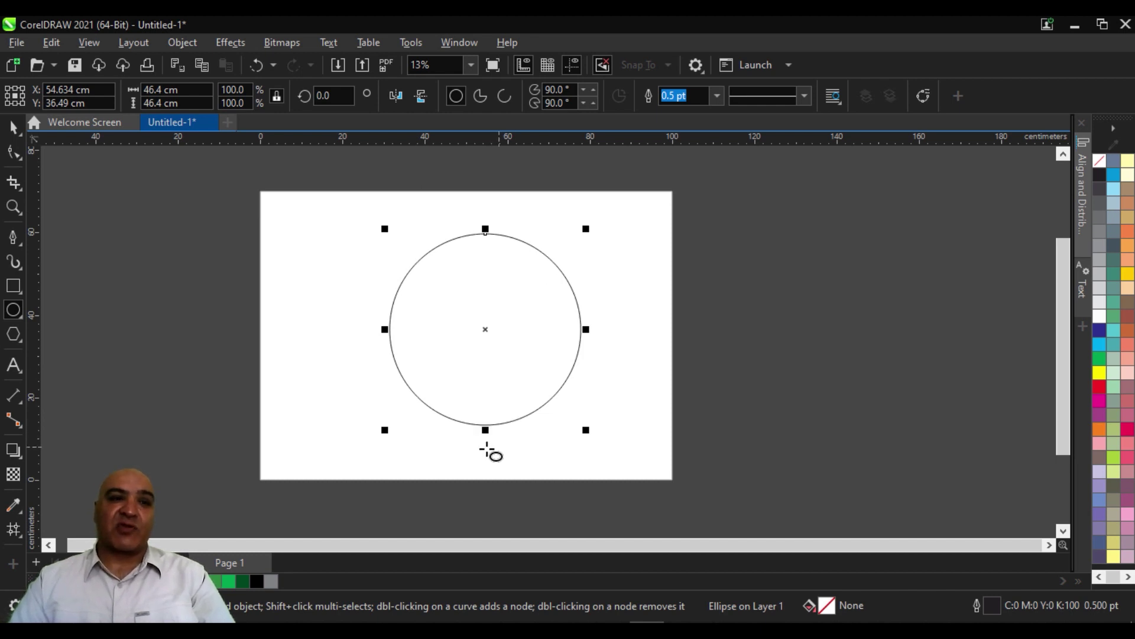
left_click(15, 529)
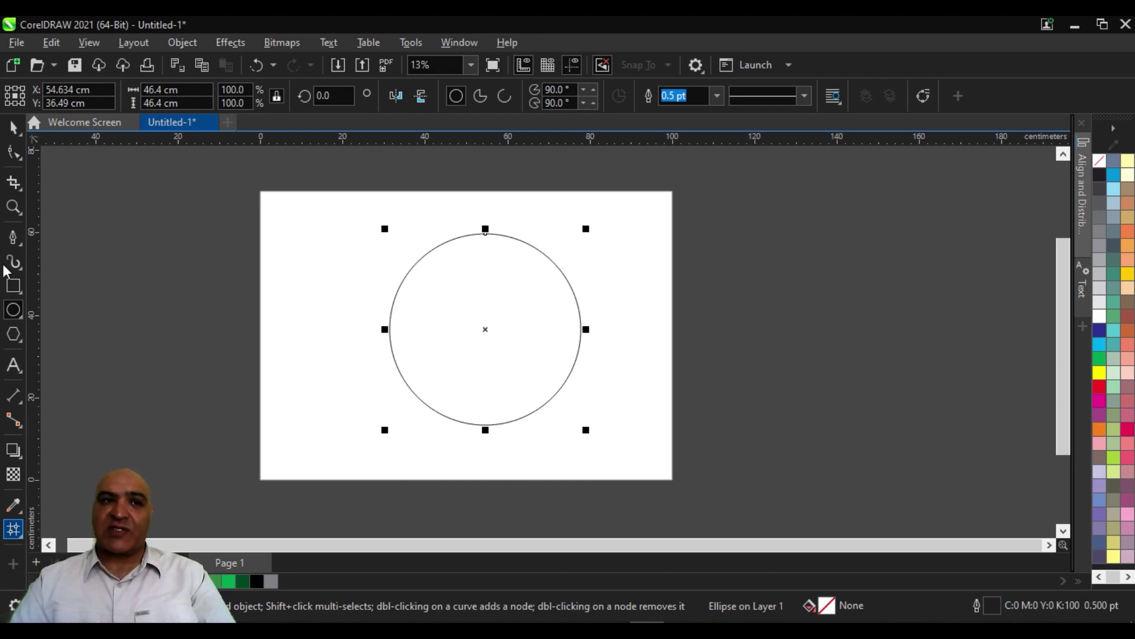
- Draw three crossing straight Freehand lines left of the circle that enclose a triangle
left_click(17, 241)
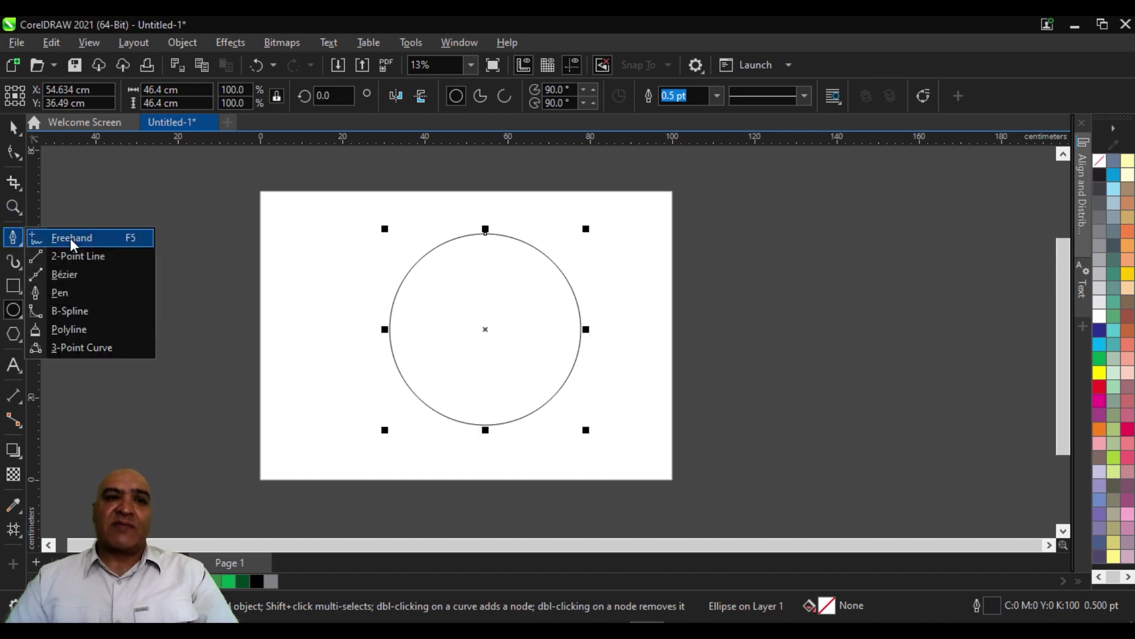
left_click(76, 238)
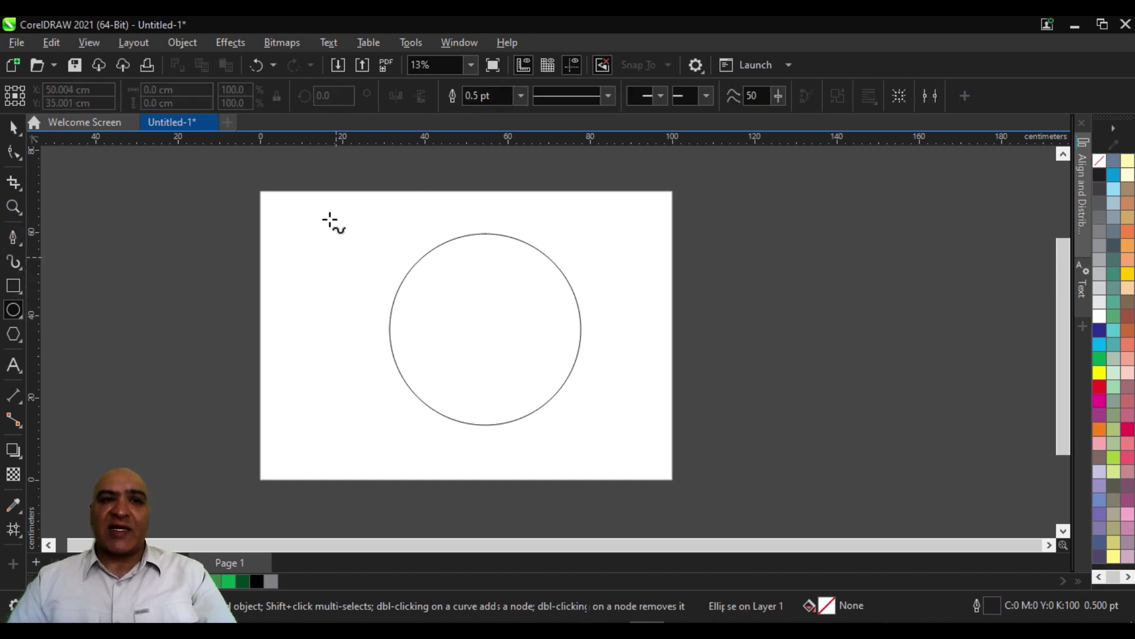
left_click(276, 207)
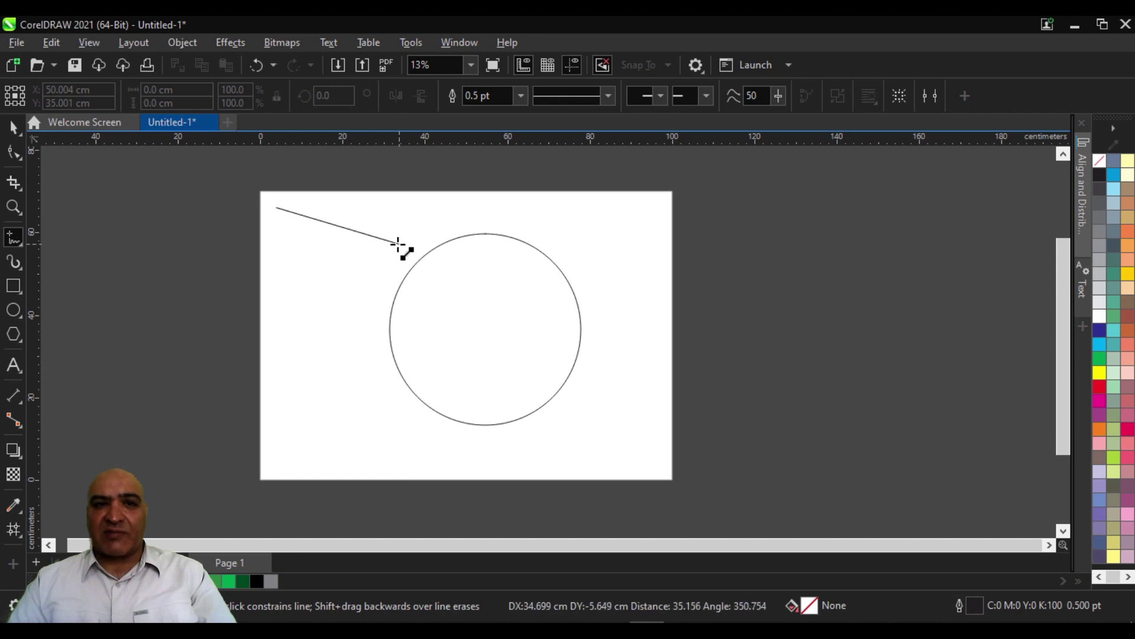
left_click(406, 263)
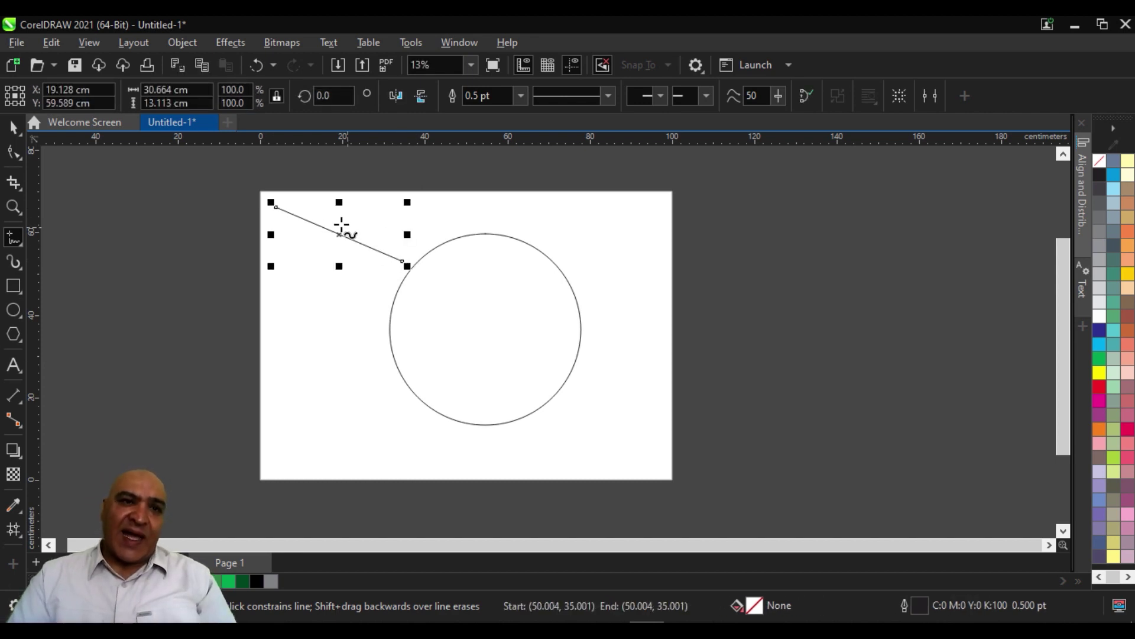
left_click(290, 192)
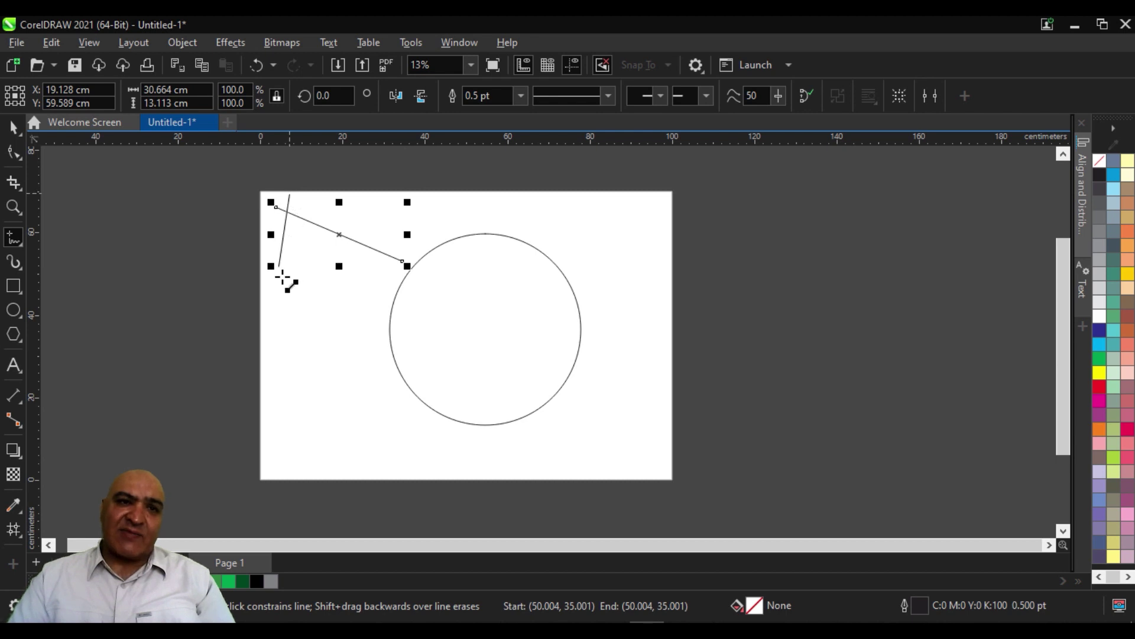
left_click(294, 329)
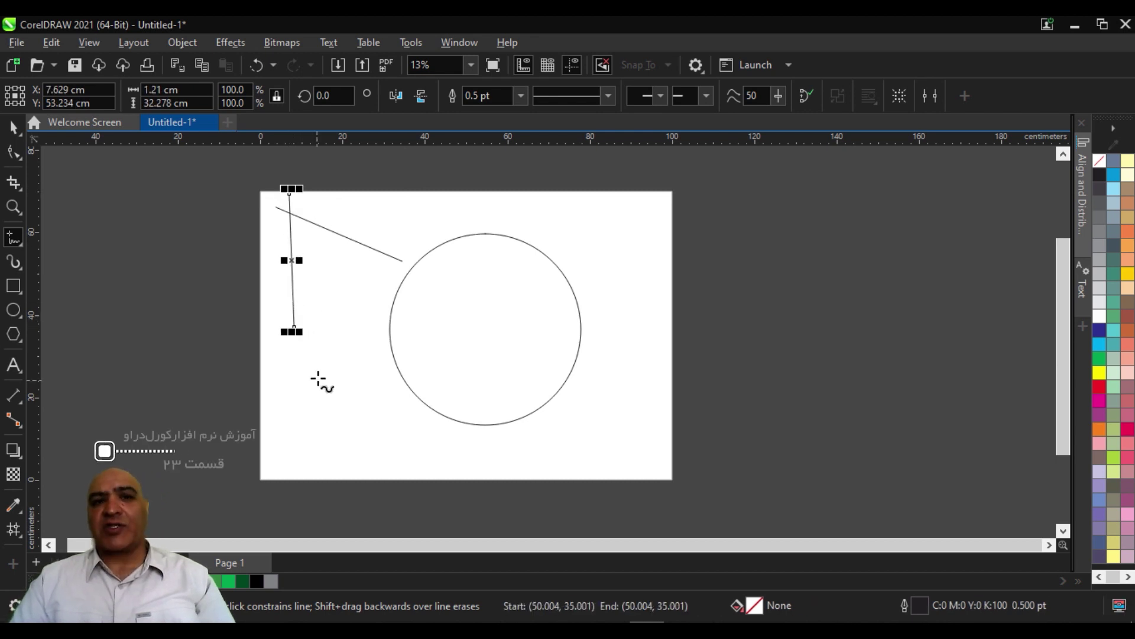
left_click(414, 222)
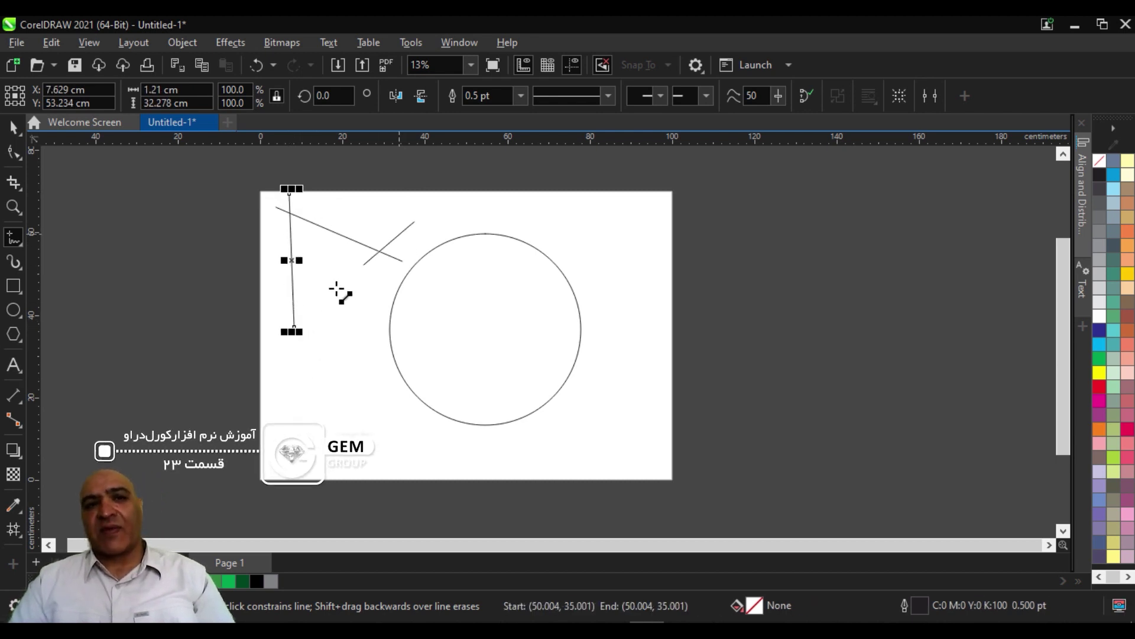
left_click(263, 332)
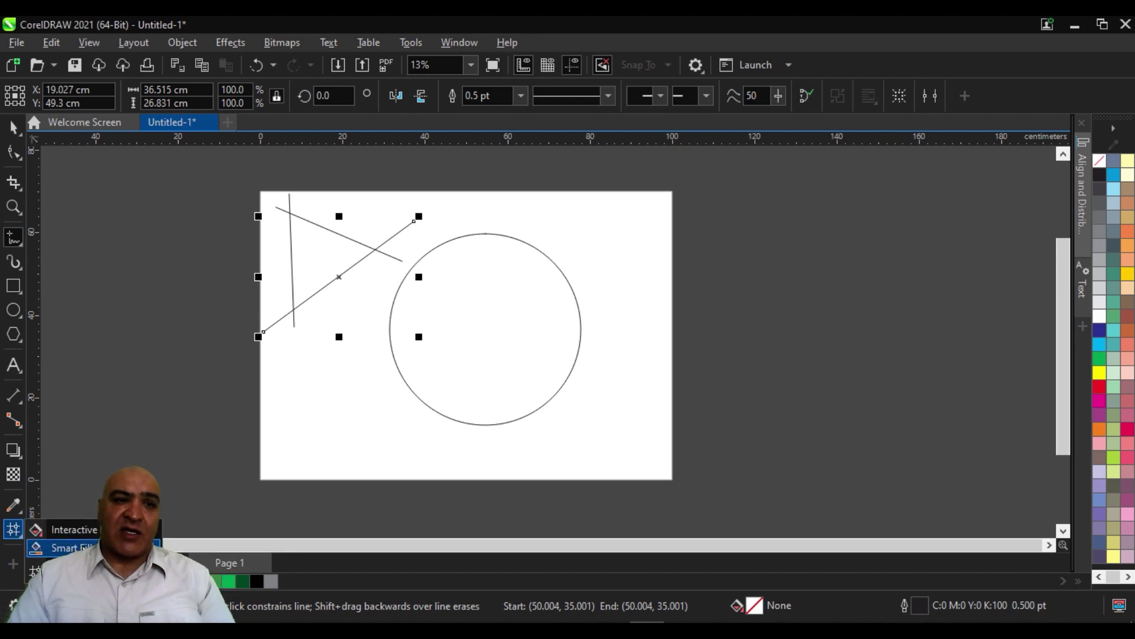
- Use Smart Fill to create a new shape from the triangle enclosed by the lines
left_click(14, 534)
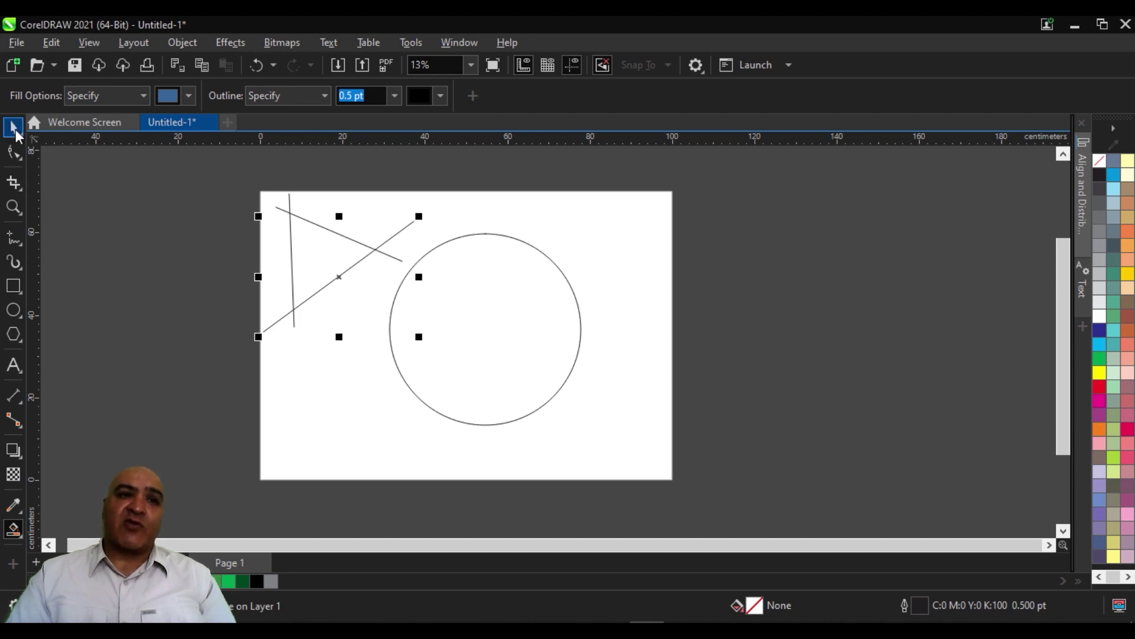
left_click(13, 125)
left_click_drag(294, 242, 287, 247)
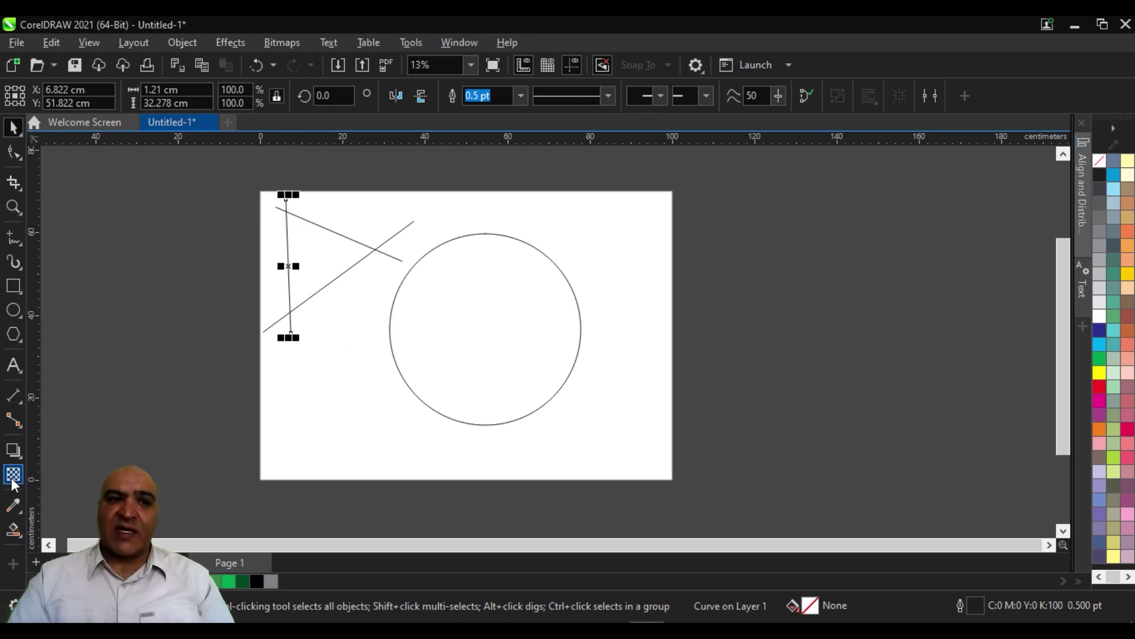
left_click(14, 530)
left_click(68, 549)
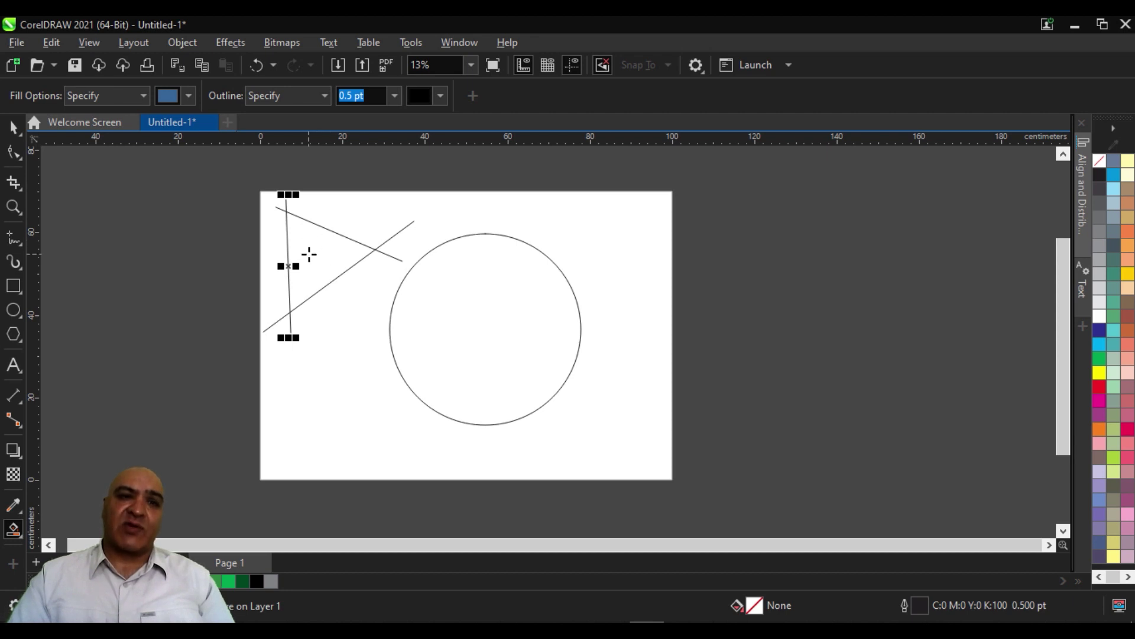
left_click(309, 254)
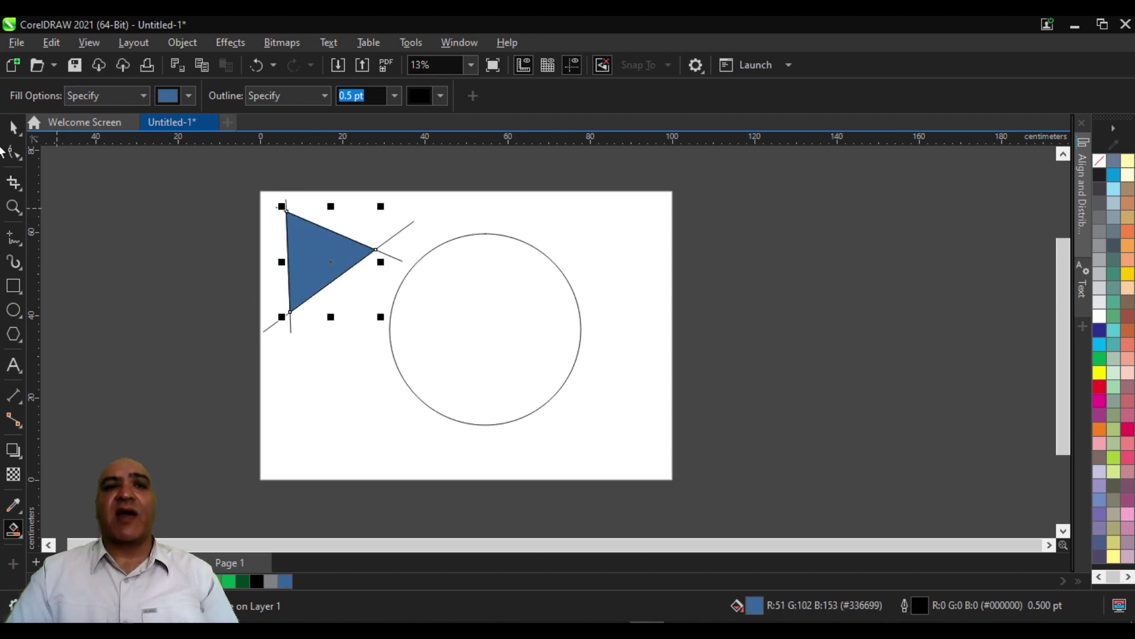
- Move the new triangle below the crossing lines and colour it cyan
left_click(15, 127)
left_click(260, 357)
mouse_move(308, 245)
left_mouse_down()
mouse_move(342, 357)
mouse_move(332, 396)
left_mouse_up()
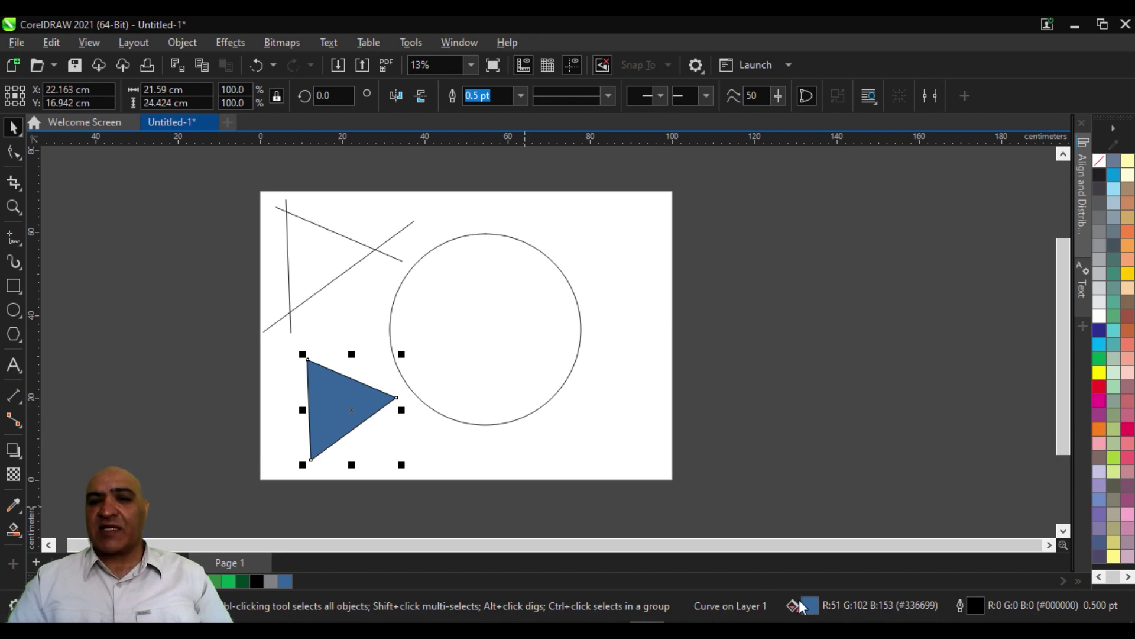
left_click(1098, 374)
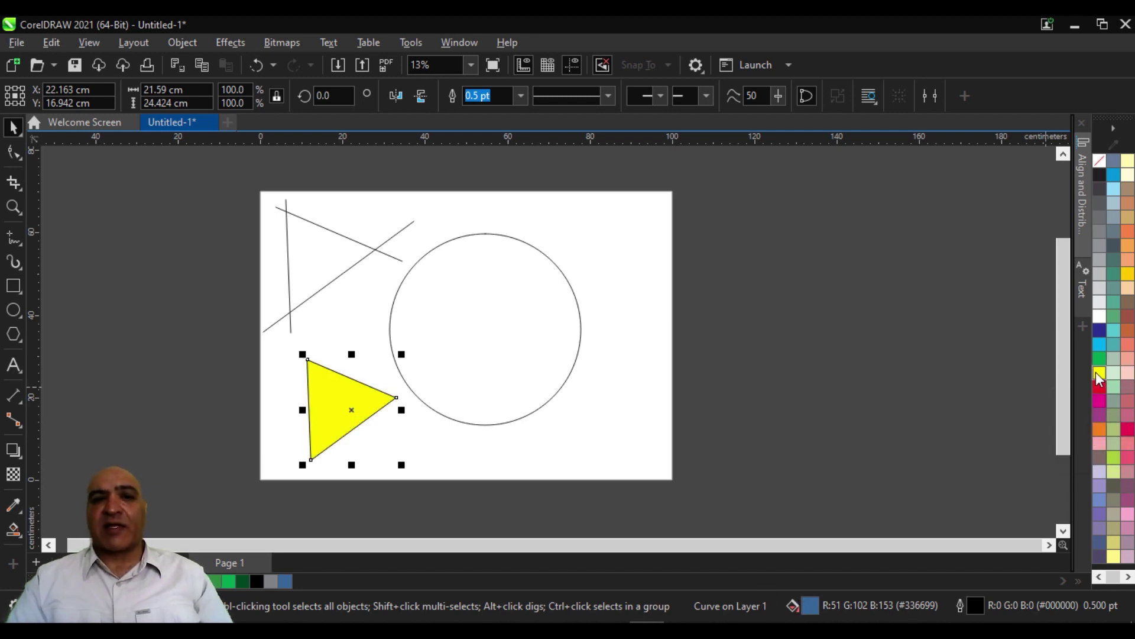
left_click(1099, 345)
left_click_drag(144, 173, 428, 476)
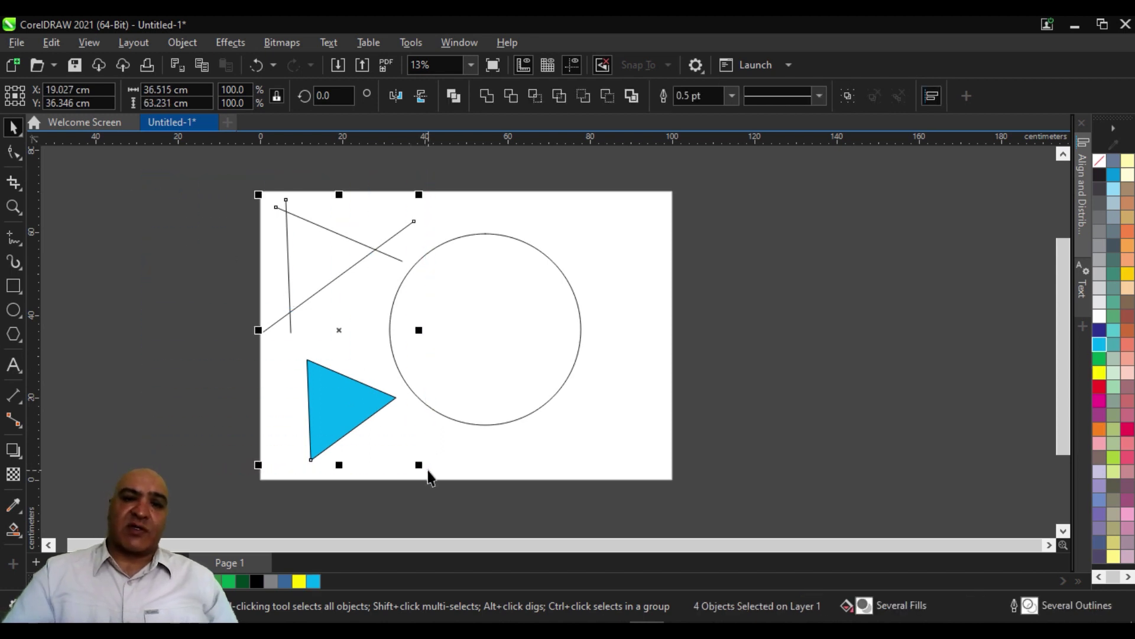
- Delete the lines, the triangle and the circle, leaving an empty page
key("Delete")
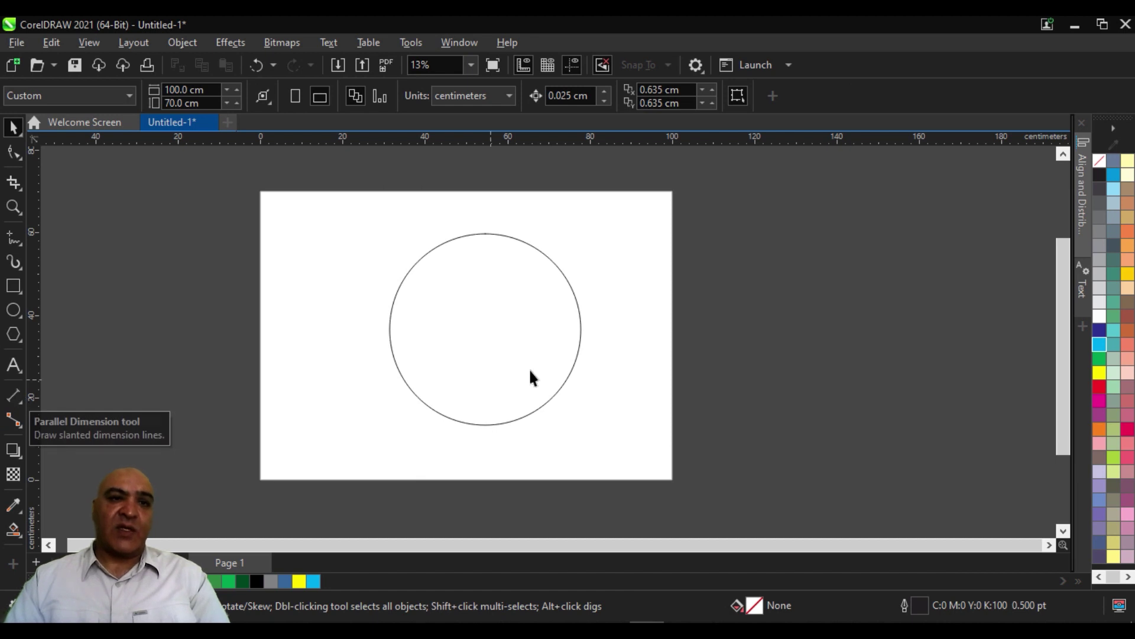
scroll(529, 367, "down", 1)
left_click(514, 338)
key("Delete")
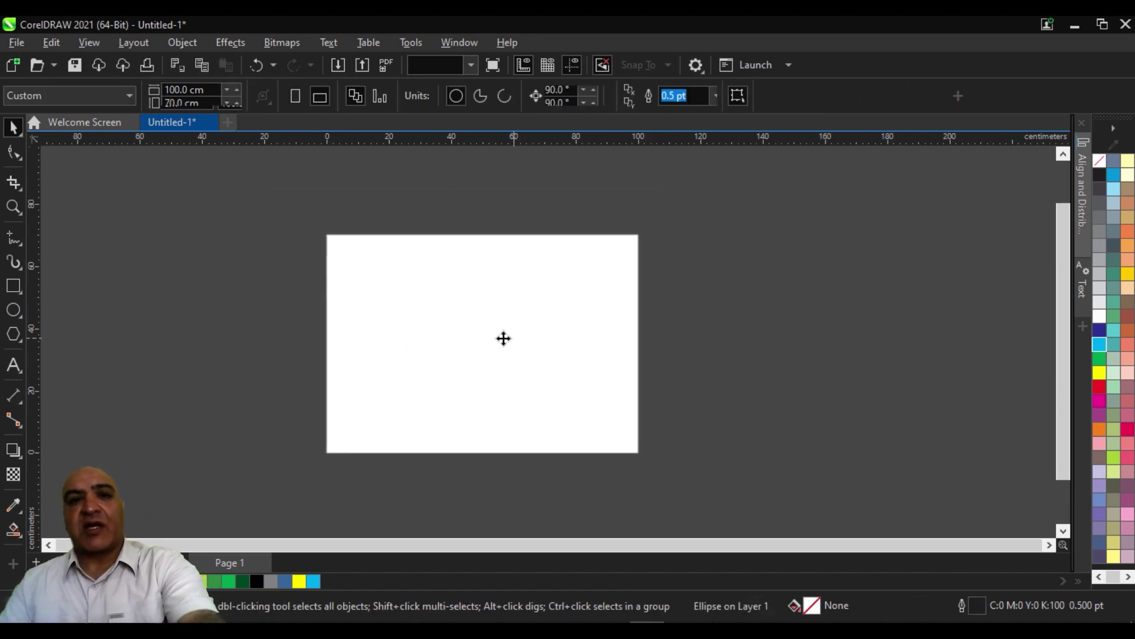
- Set the page to portrait A4, 210 × 297 mm
left_click(297, 97)
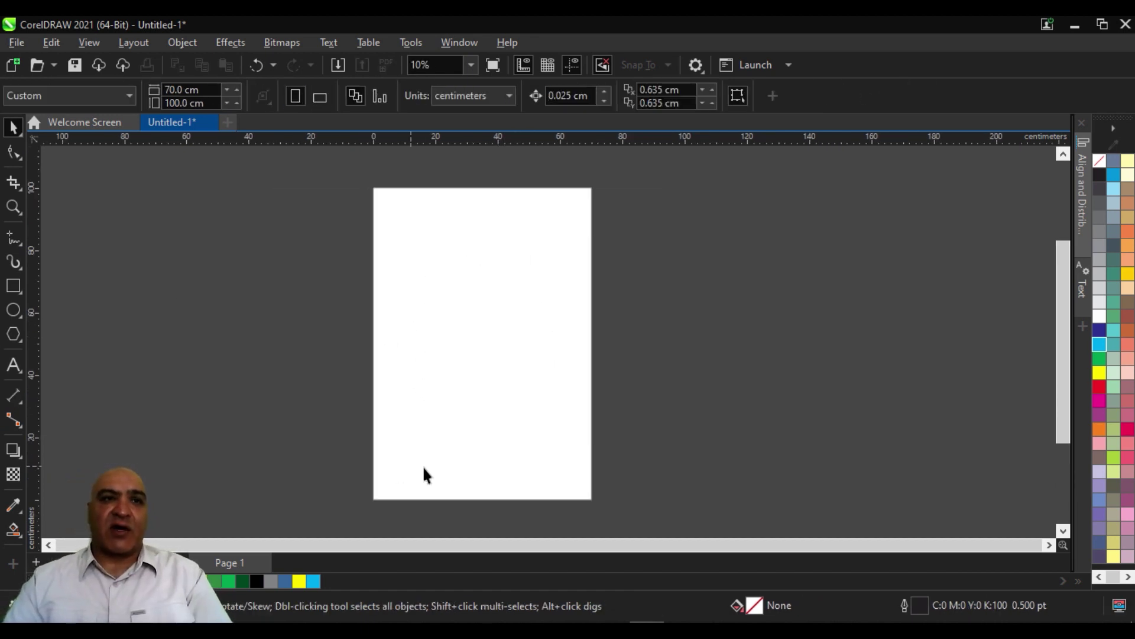
left_click(66, 100)
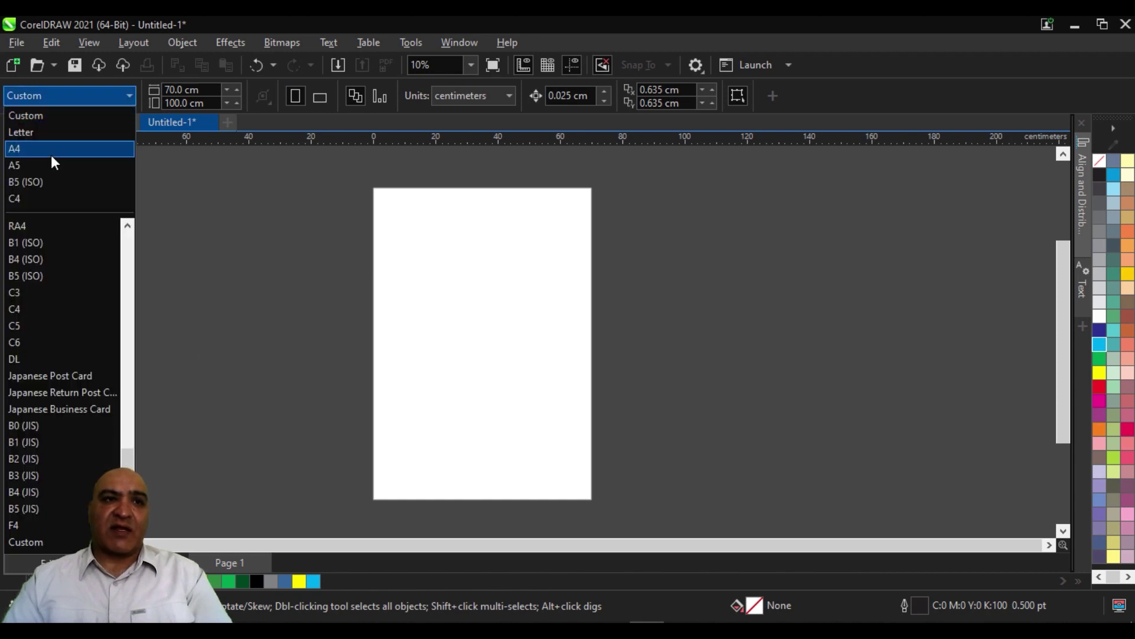
left_click(51, 140)
scroll(560, 317, "up", 2)
scroll(550, 401, "up", 2)
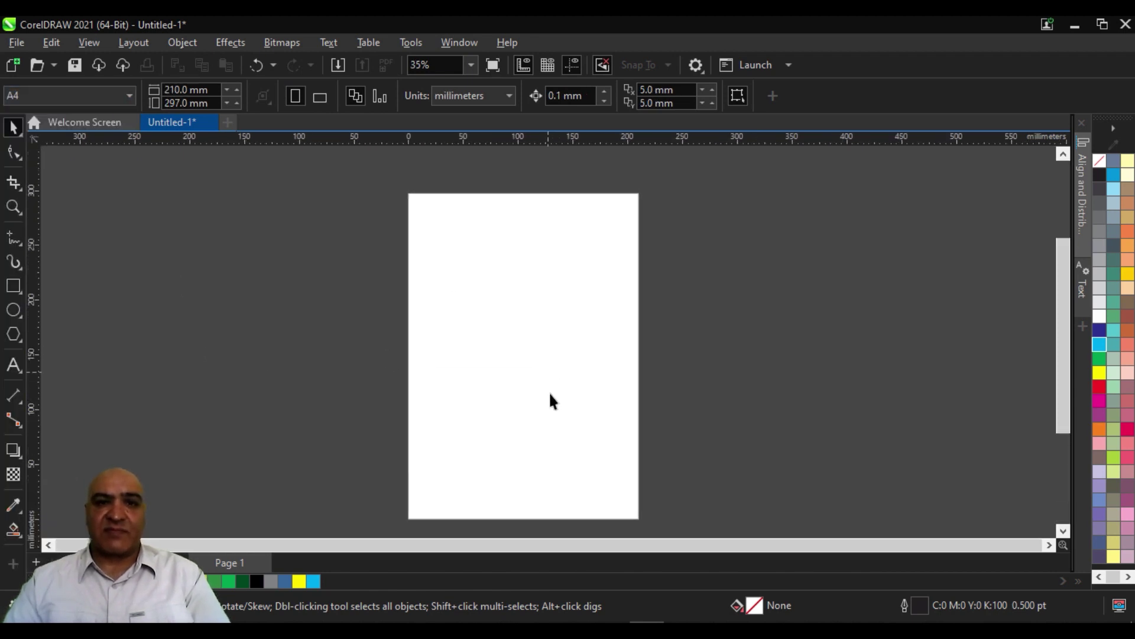
left_click_drag(550, 400, 624, 395)
scroll(618, 397, "up", 1)
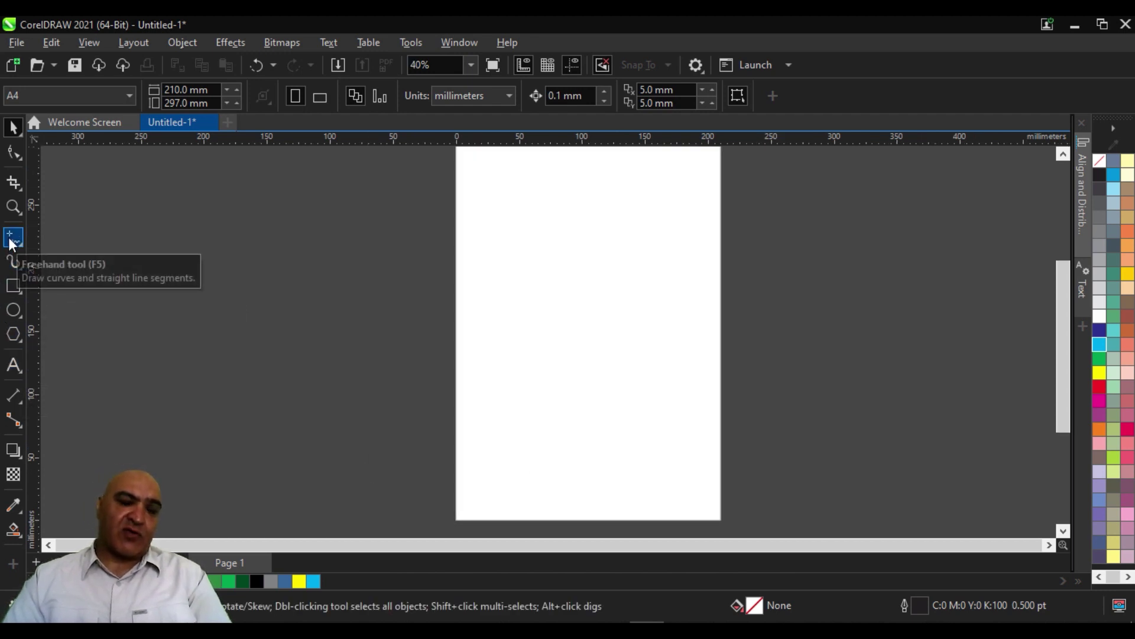
- Draw a first wavy B-Spline curve across the lower part of the page
left_click(16, 242)
left_click(116, 317)
left_click(393, 465)
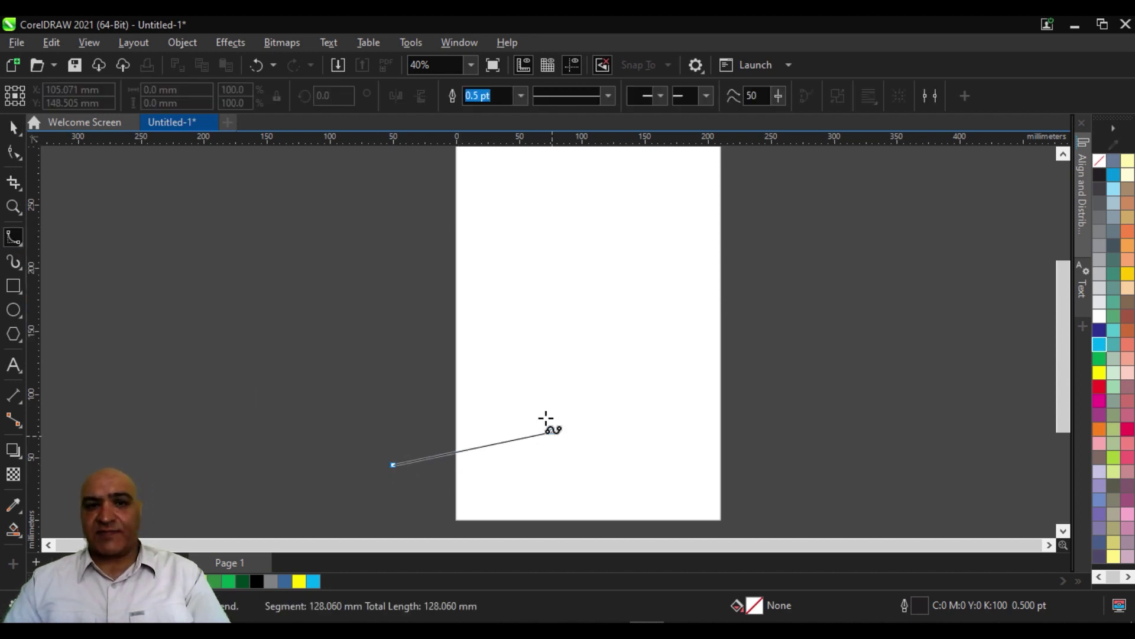
left_click(502, 402)
left_click(575, 459)
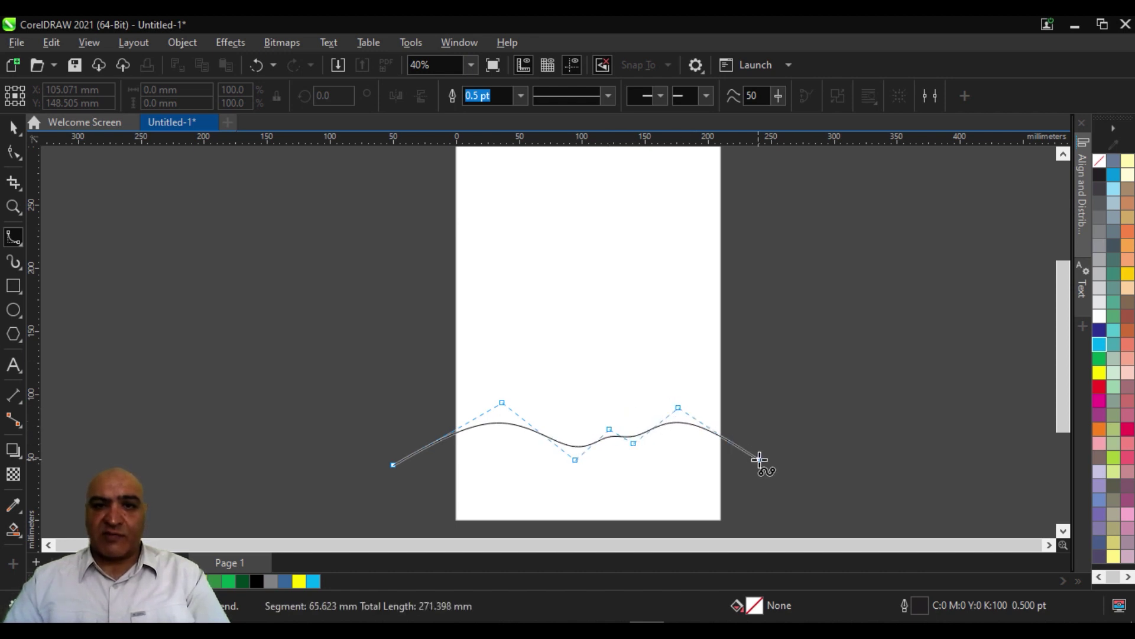
double_click(819, 496)
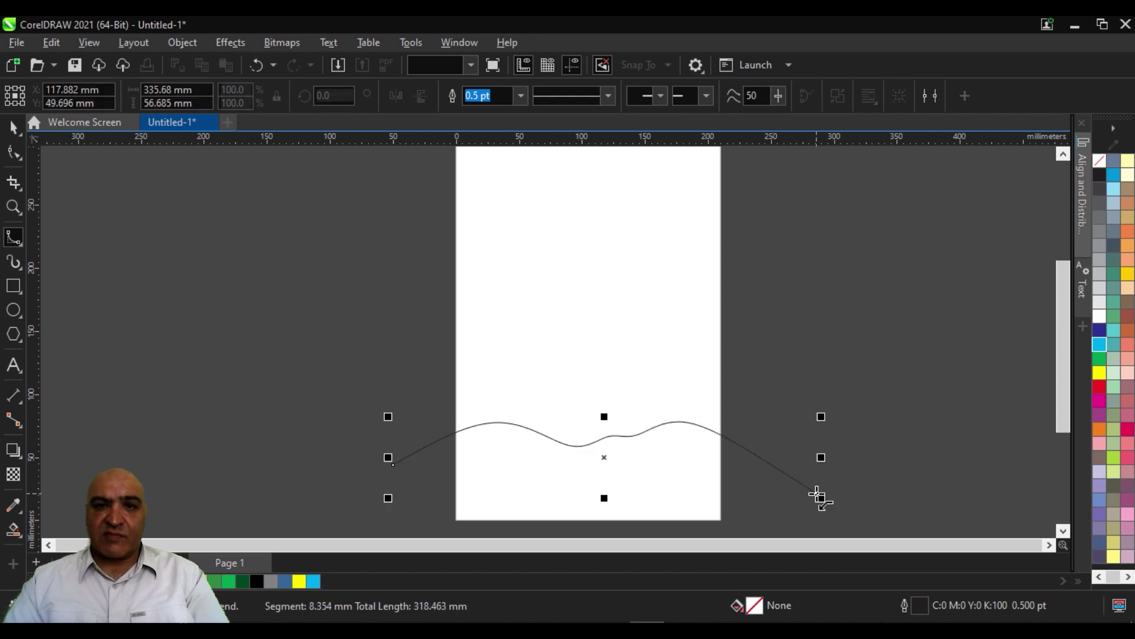
- Draw a second, more undulating B-Spline wave across the lower page
left_click(385, 513)
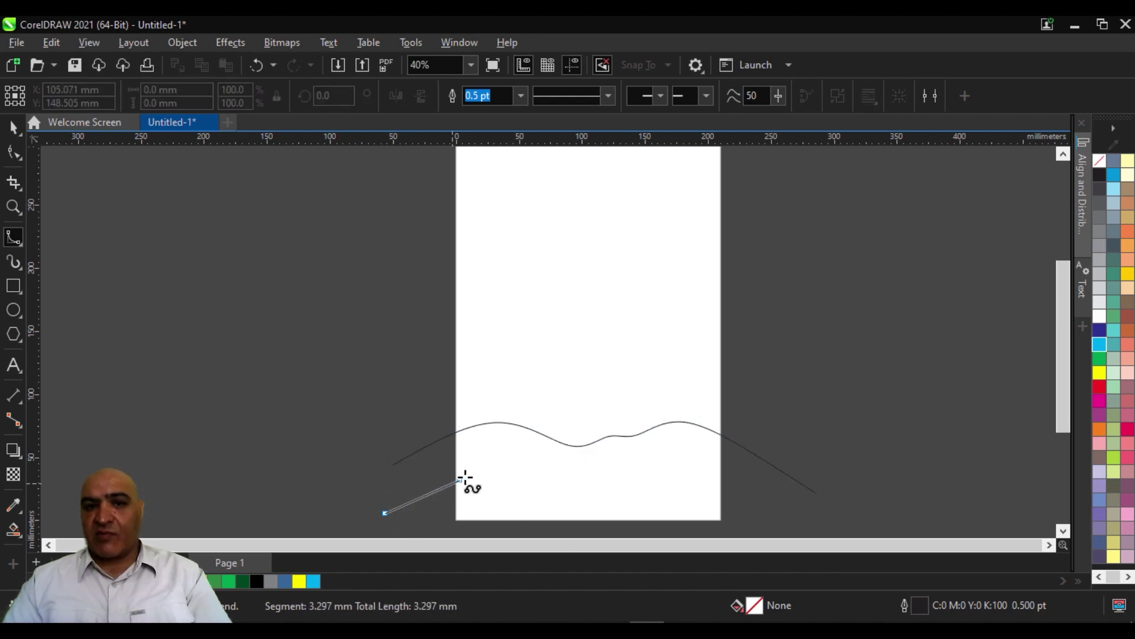
left_click(471, 447)
left_click(500, 466)
left_click(534, 446)
left_click(576, 474)
left_click(614, 461)
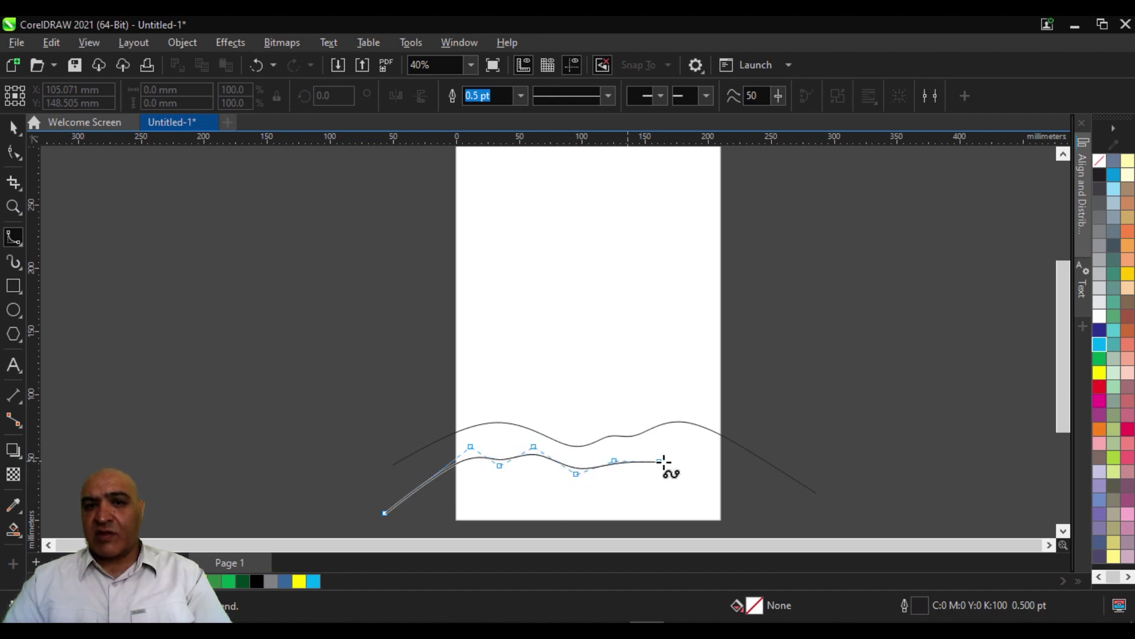
left_click(668, 469)
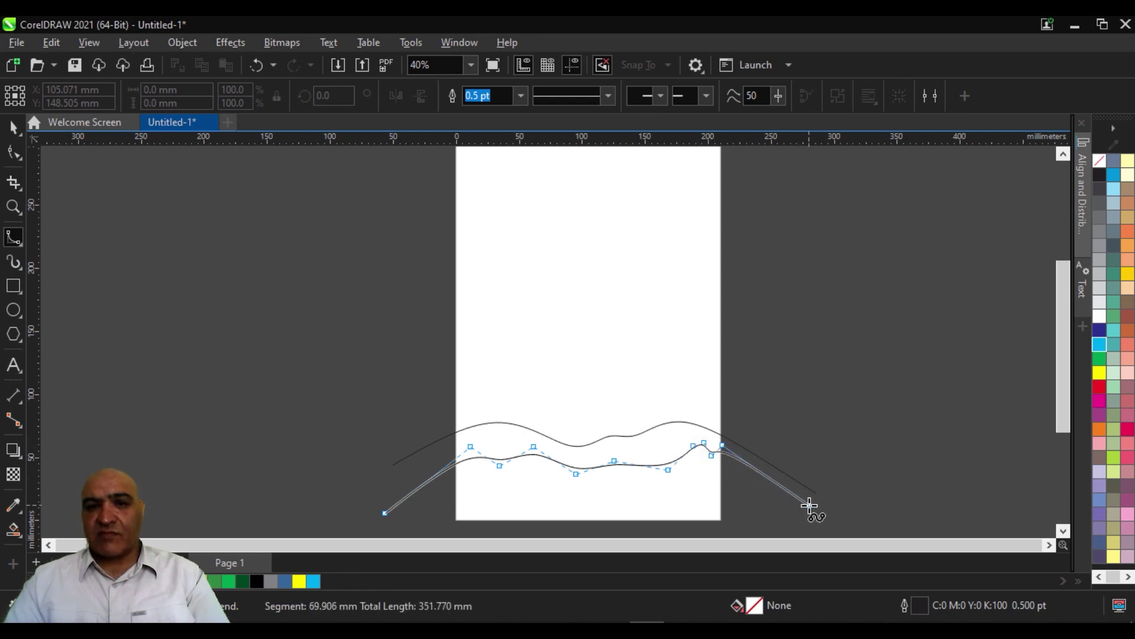
double_click(813, 476)
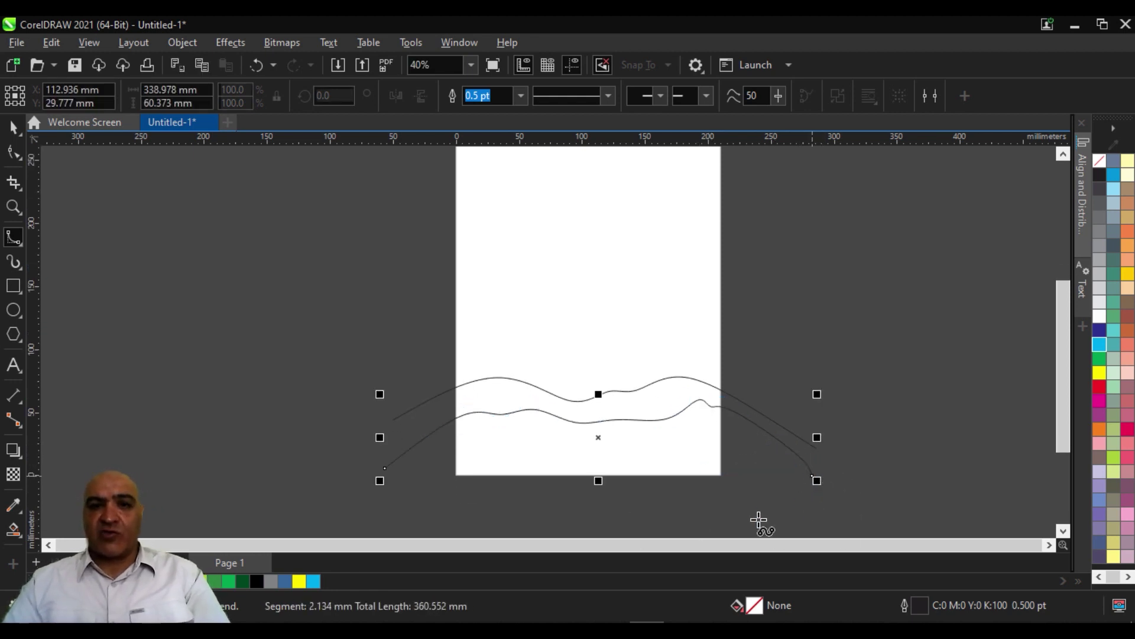
- Draw a third B-Spline wave extending past the page's right edge
left_click(401, 477)
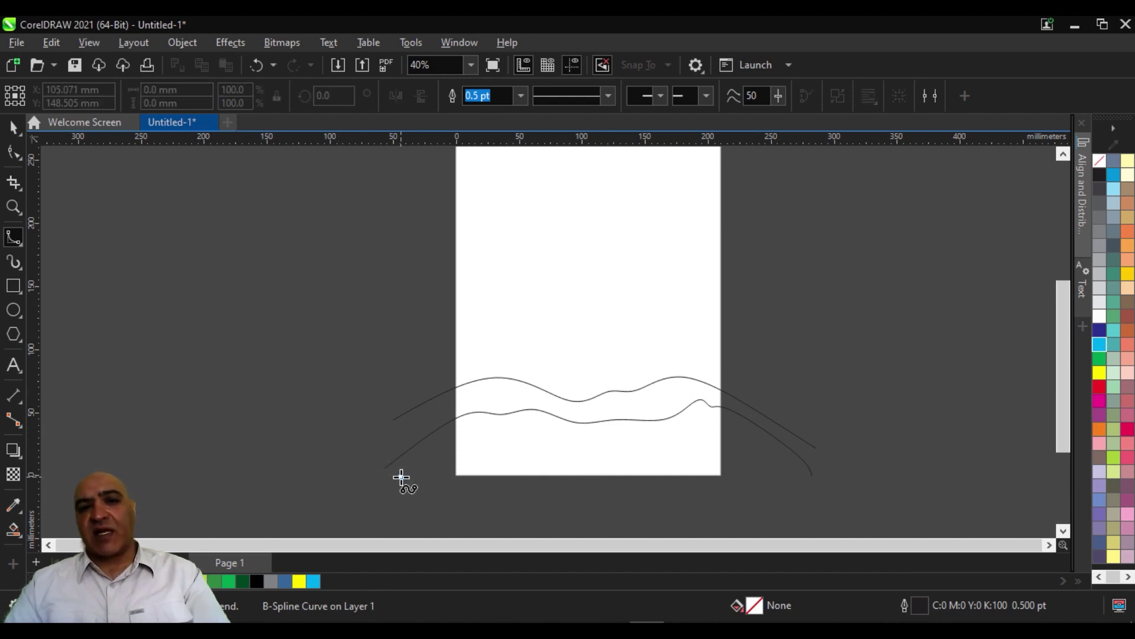
left_click(544, 463)
left_click(605, 438)
left_click(644, 451)
left_click(699, 441)
left_click(819, 492)
double_click(870, 492)
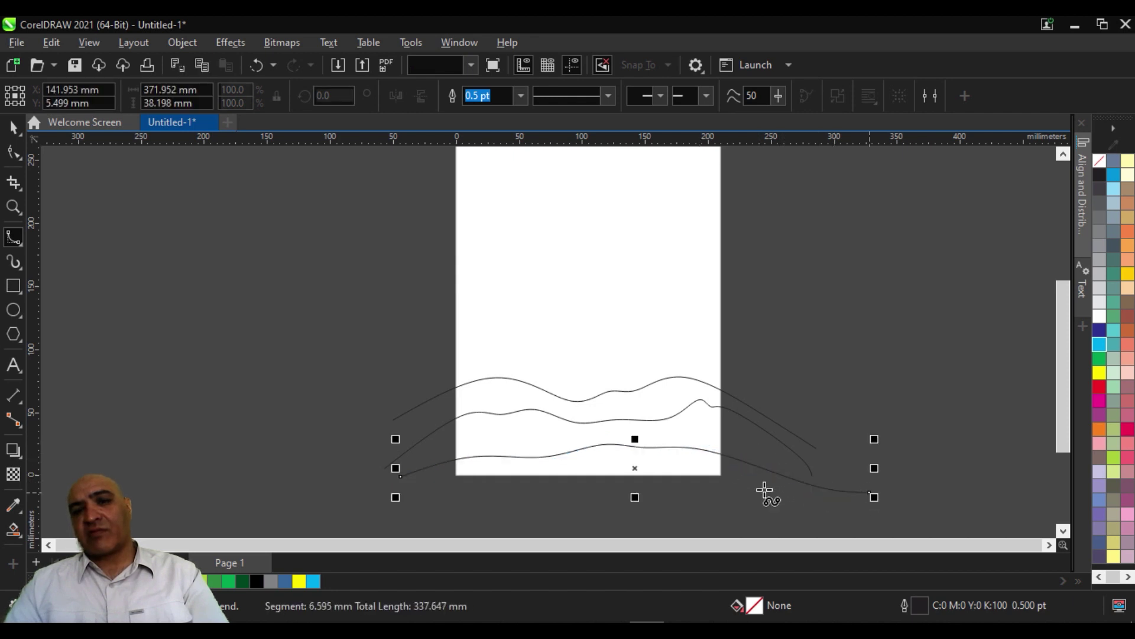
- Draw a fourth B-Spline wave from right to left, then return to the Pick tool
left_click(764, 451)
left_click(708, 437)
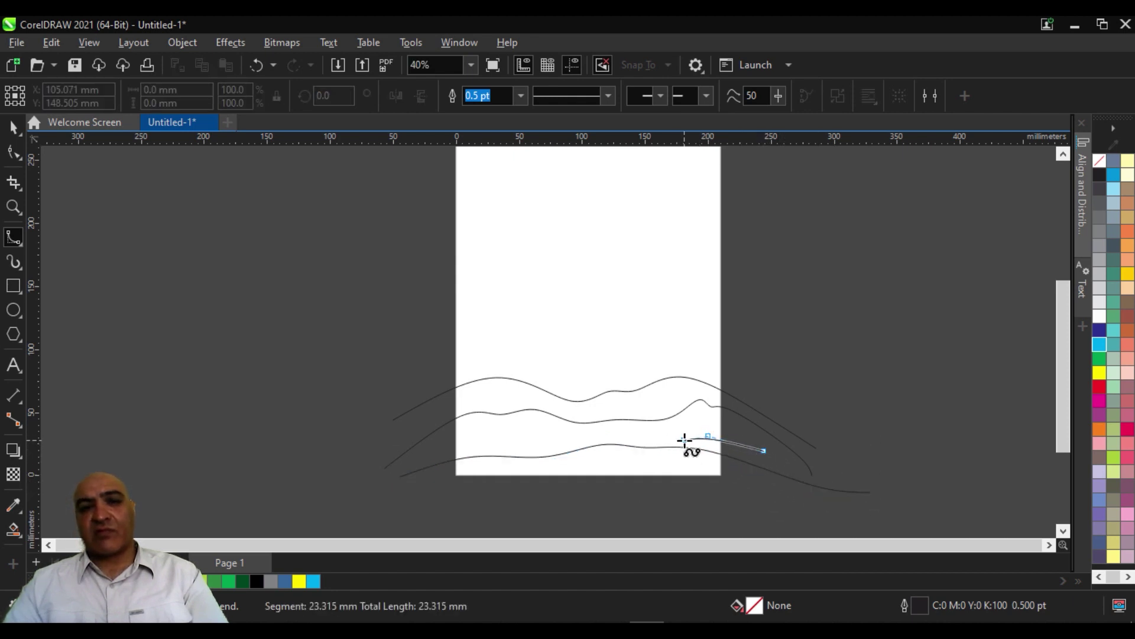
left_click(675, 435)
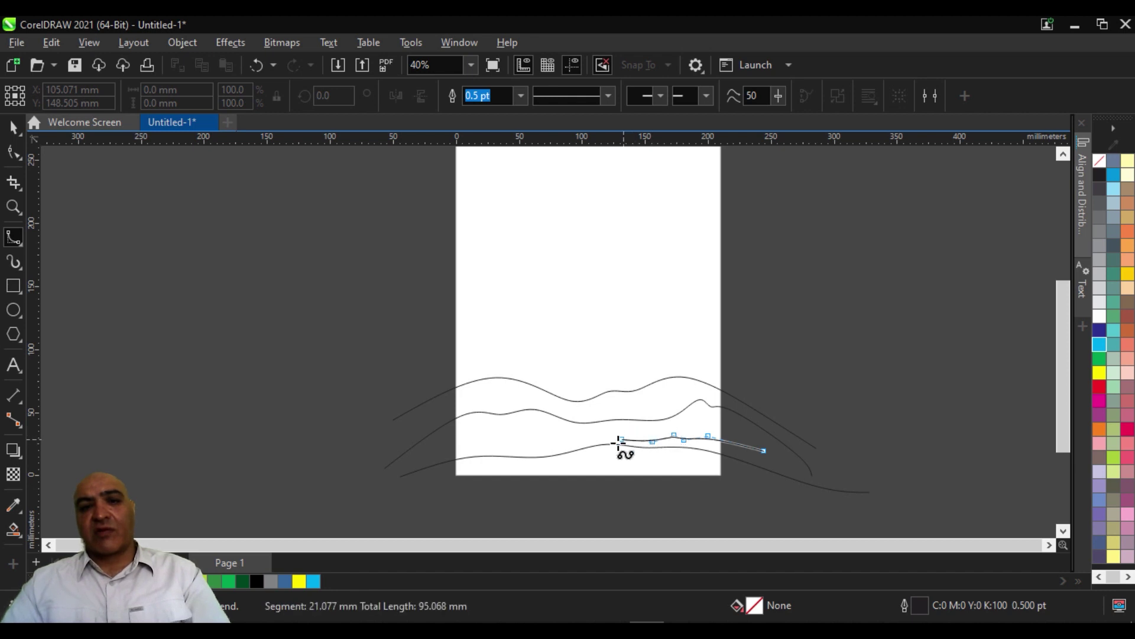
left_click(628, 426)
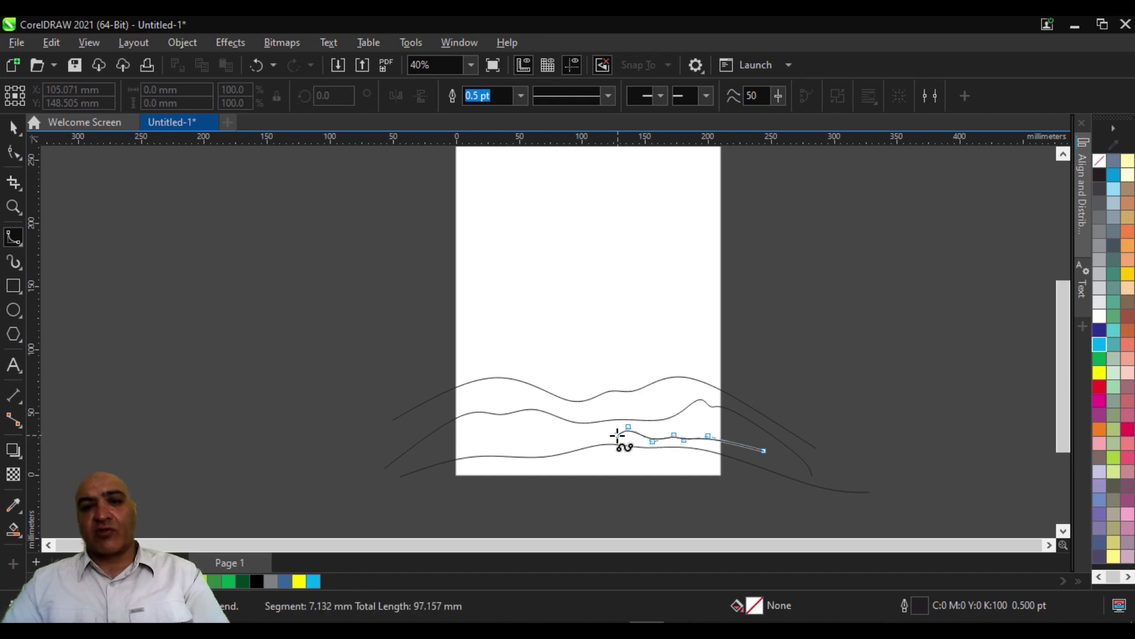
left_click(596, 429)
left_click(564, 427)
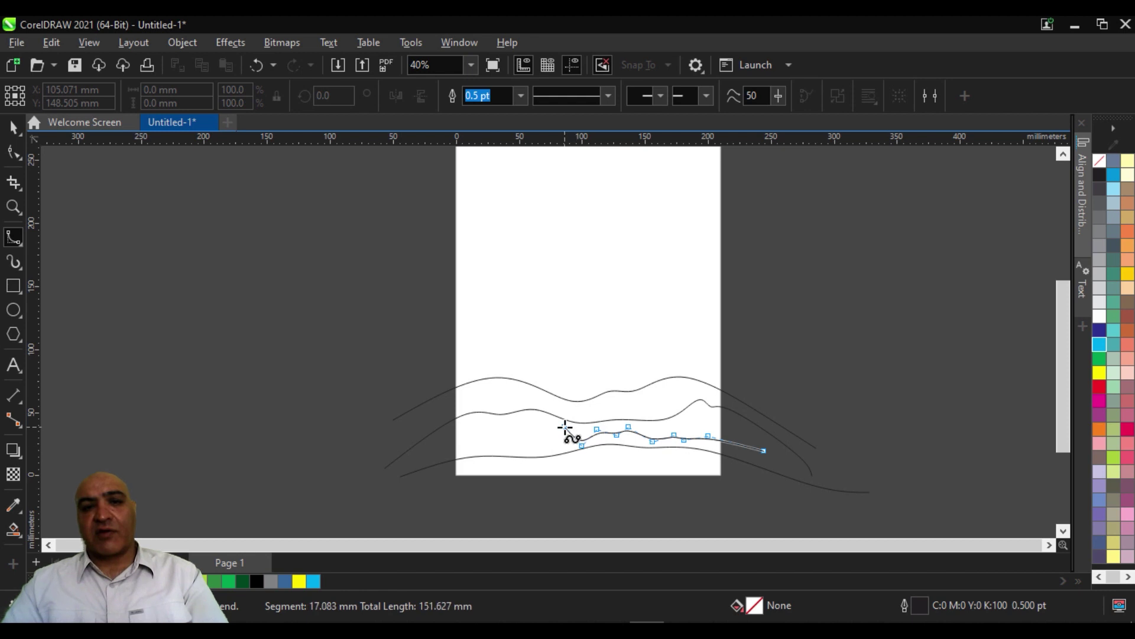
left_click(544, 439)
left_click(470, 438)
double_click(434, 455)
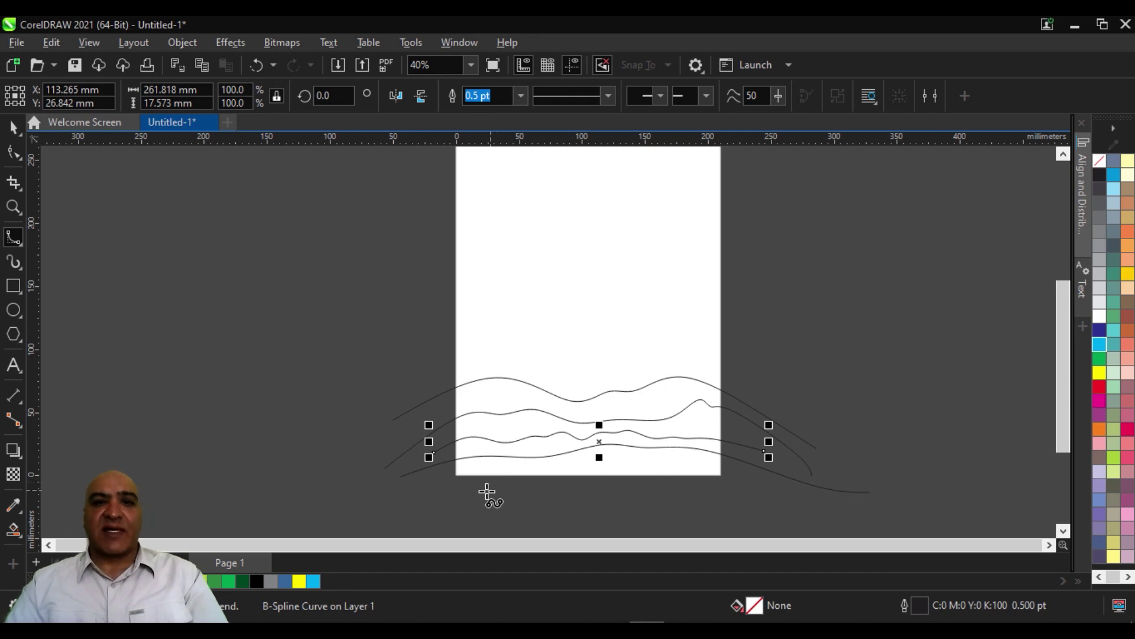
key("space")
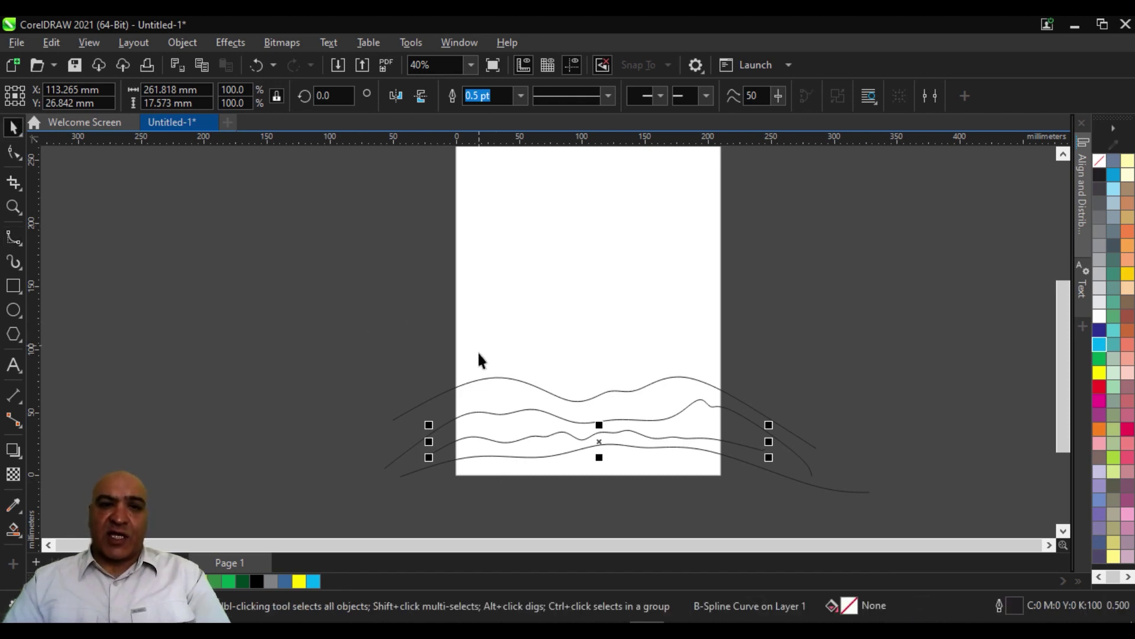
- Draw a rectangle over the lower page and set its width to 210 mm
left_click(12, 286)
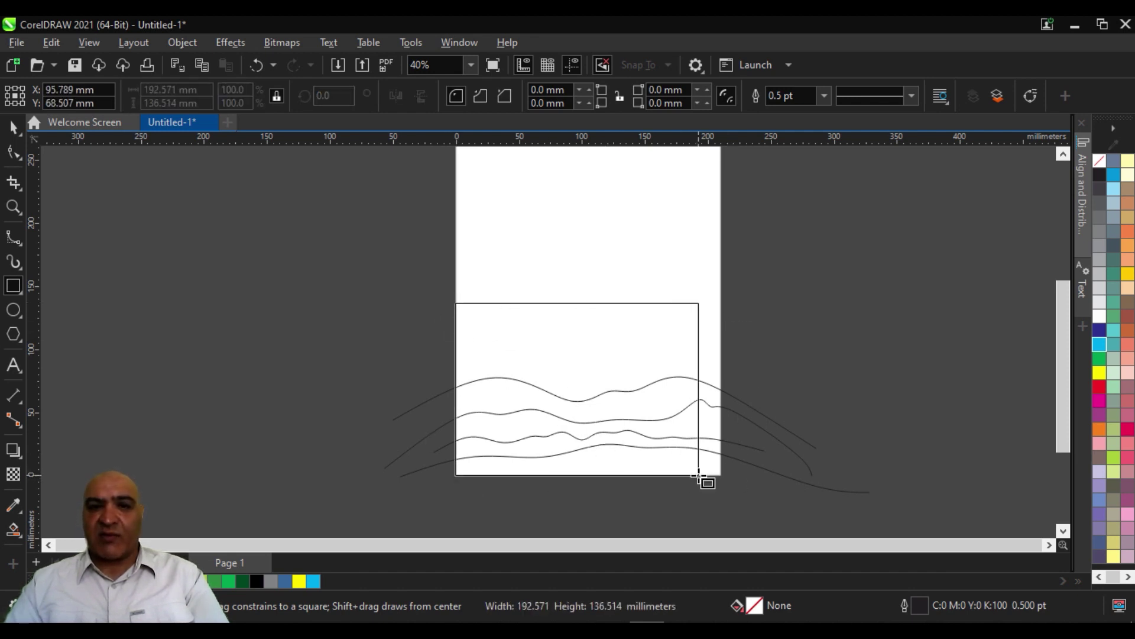
left_click_drag(455, 303, 699, 474)
left_click(14, 127)
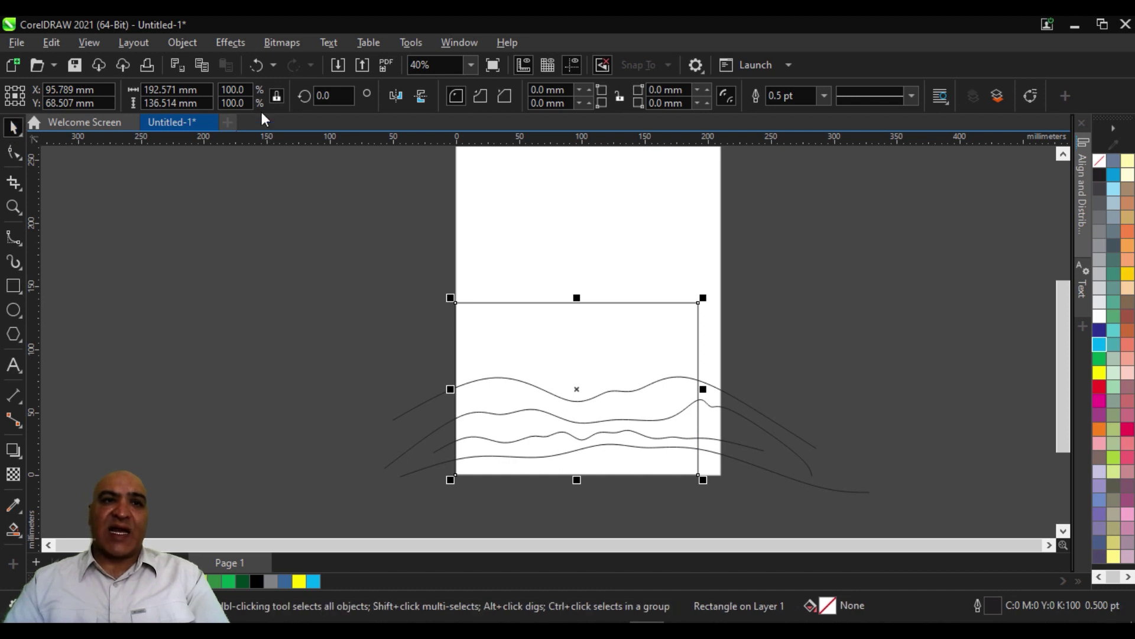
left_click_drag(144, 90, 163, 90)
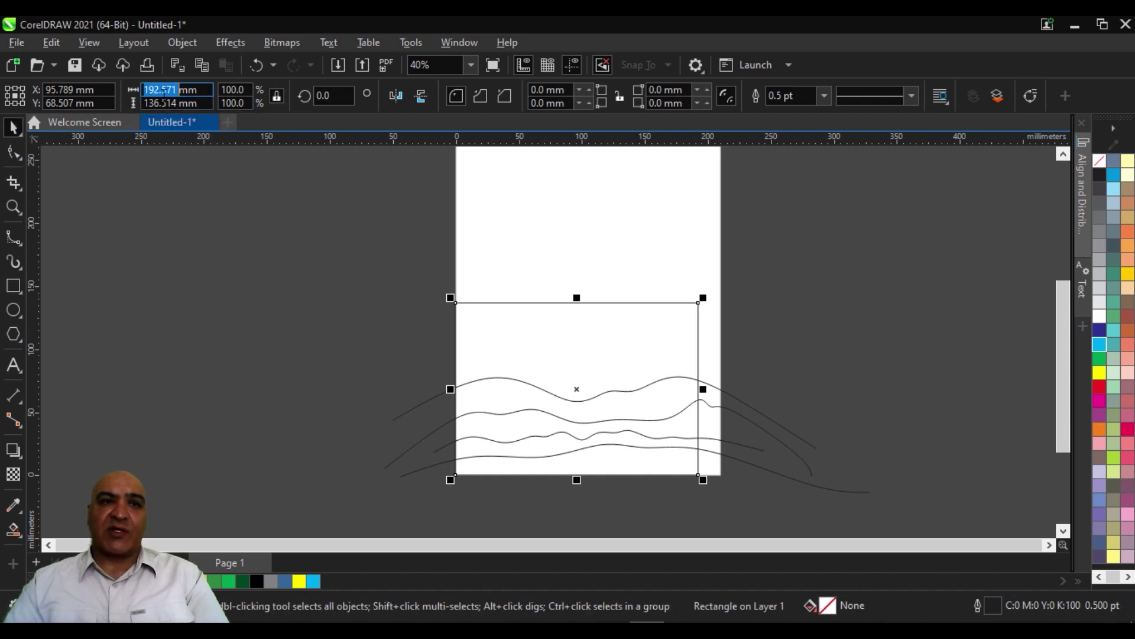
type("210")
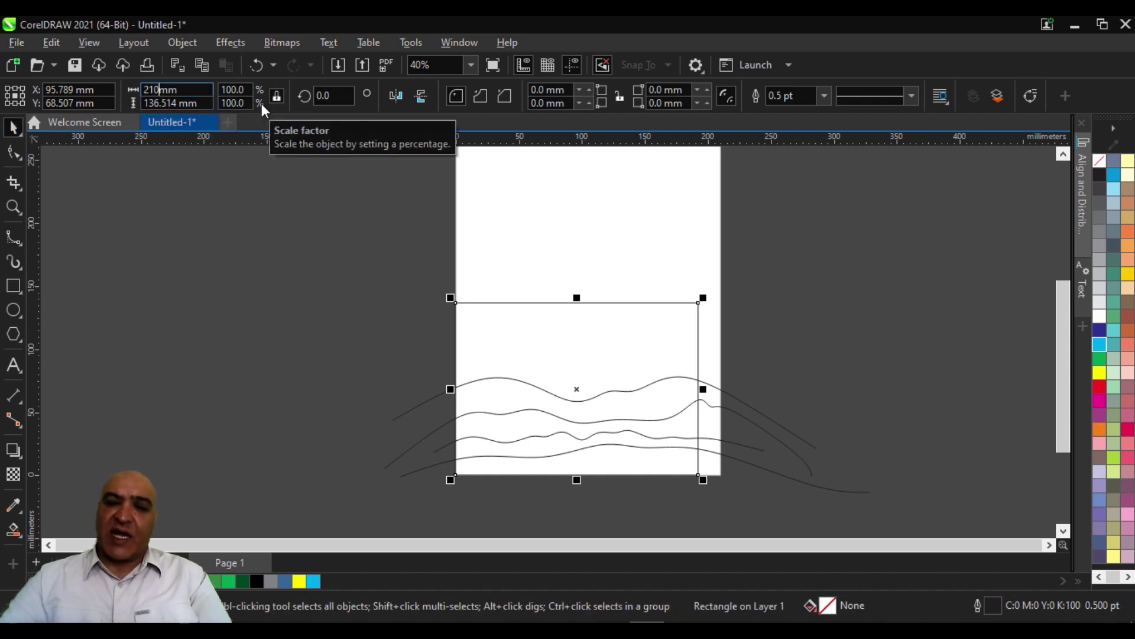
key("Return")
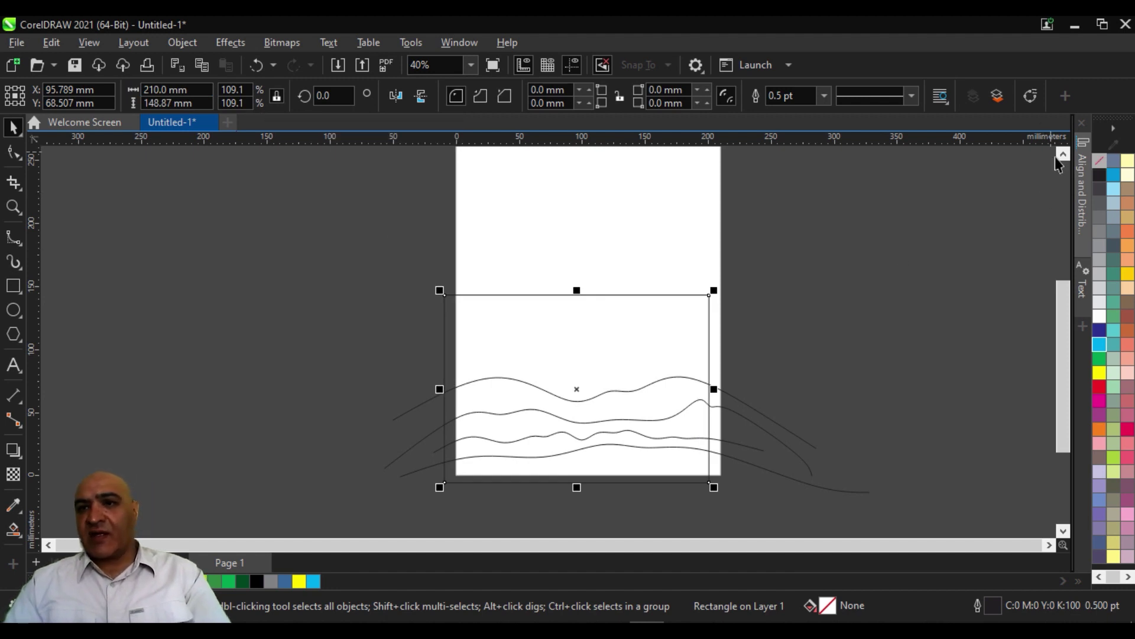
- Centre the rectangle horizontally and align it to the page's bottom edge
left_click(1077, 165)
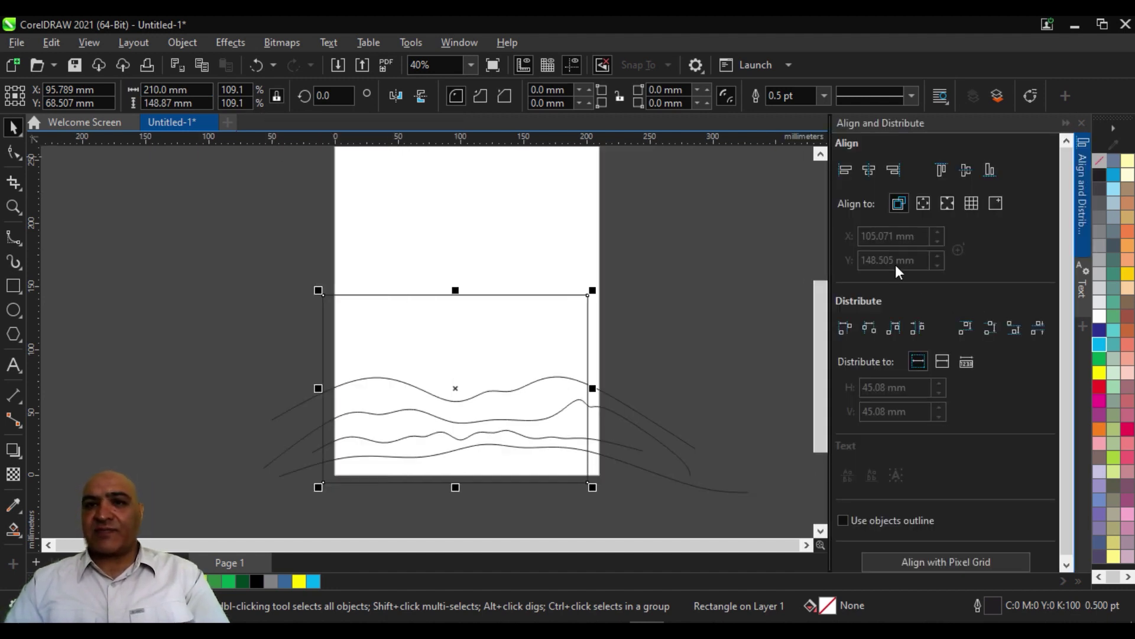
left_click(867, 169)
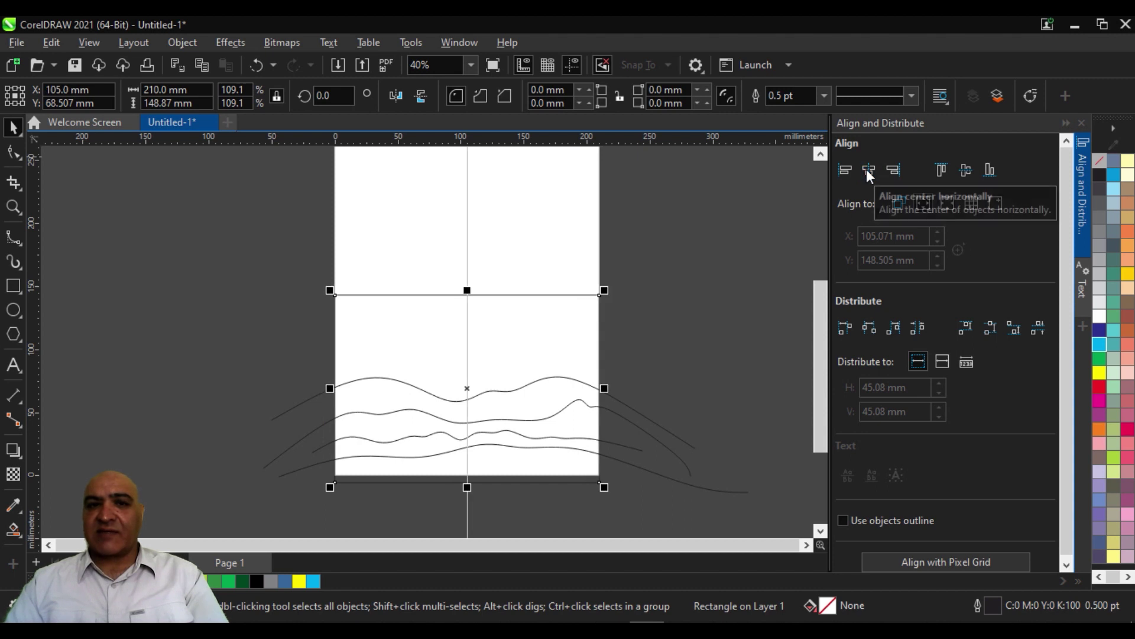
left_click(966, 170)
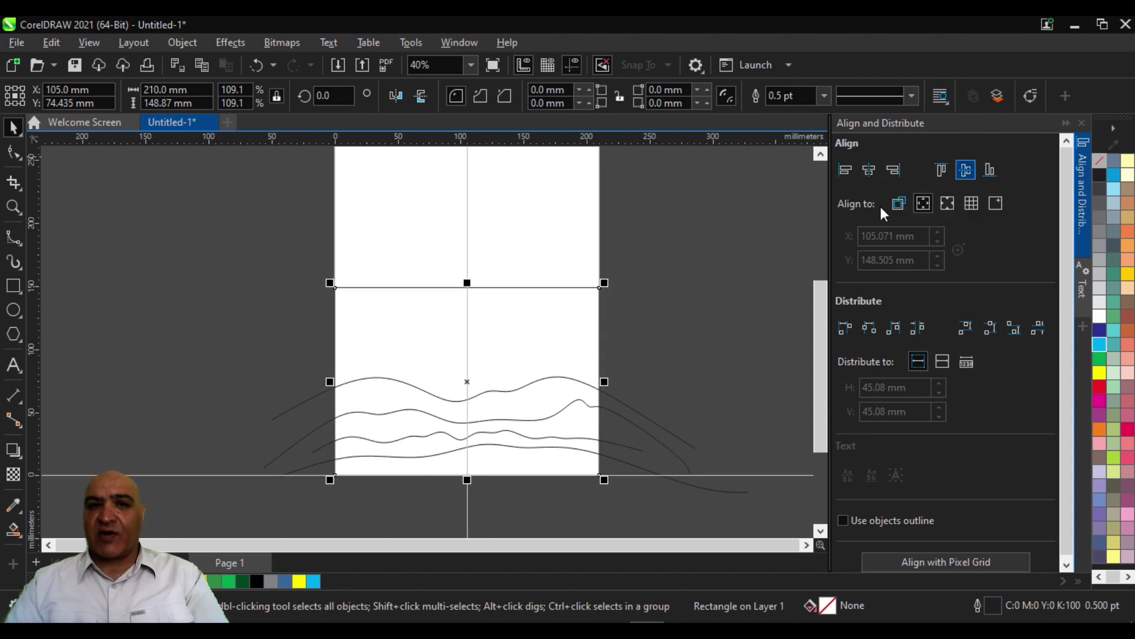
left_click(715, 231)
scroll(707, 341, "up", 4)
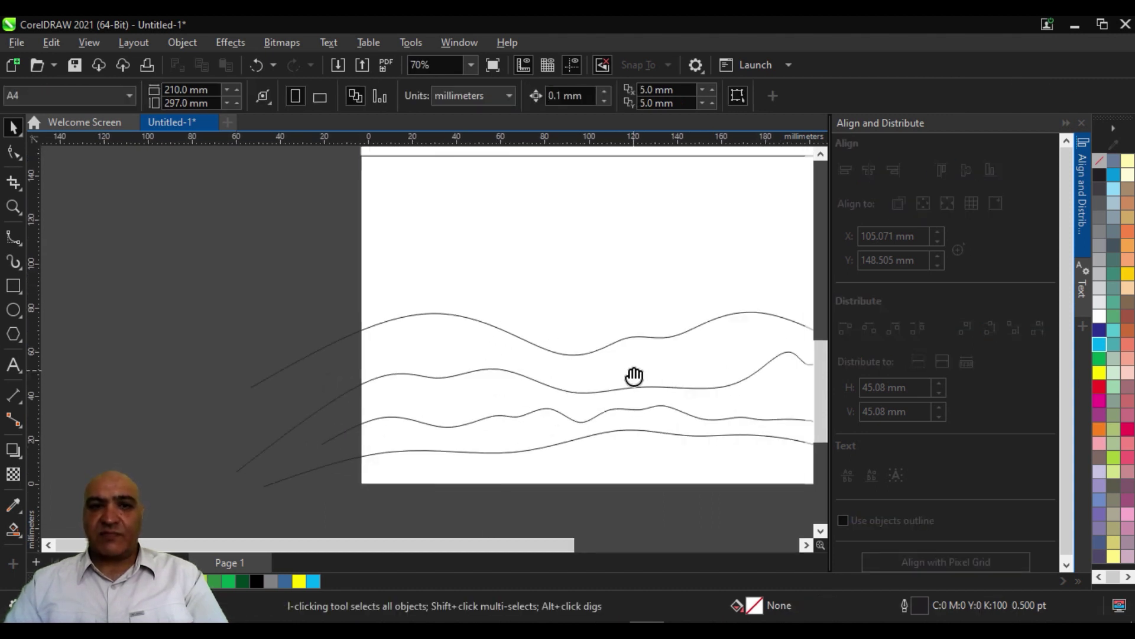
- Smart Fill the four wave bands inside the rectangle with blue
left_click_drag(634, 377, 473, 342)
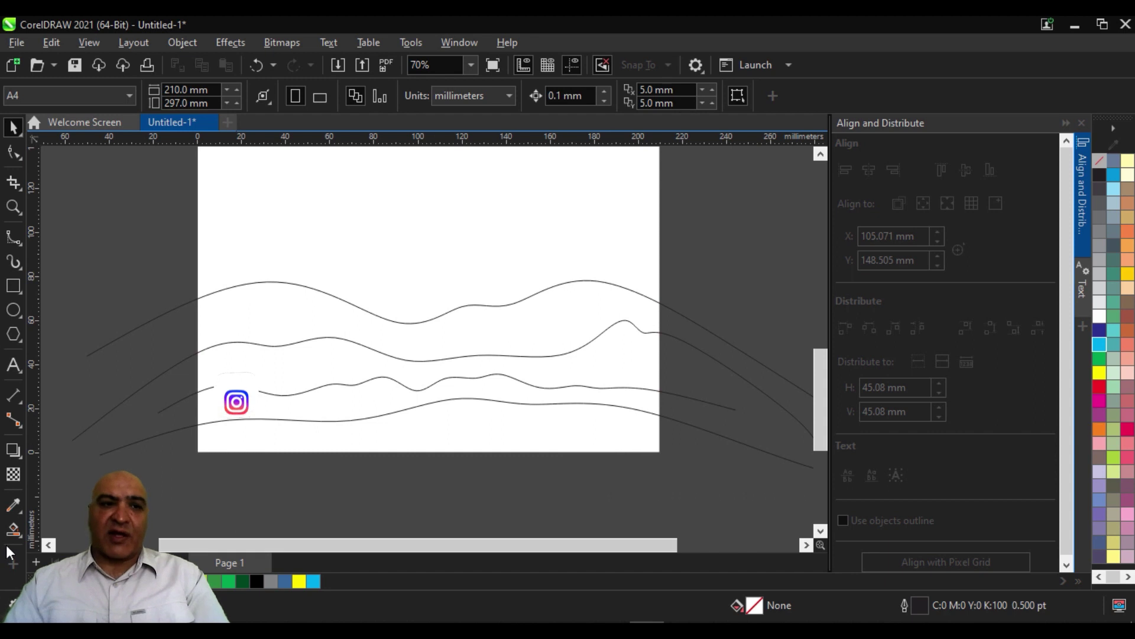
left_click(14, 530)
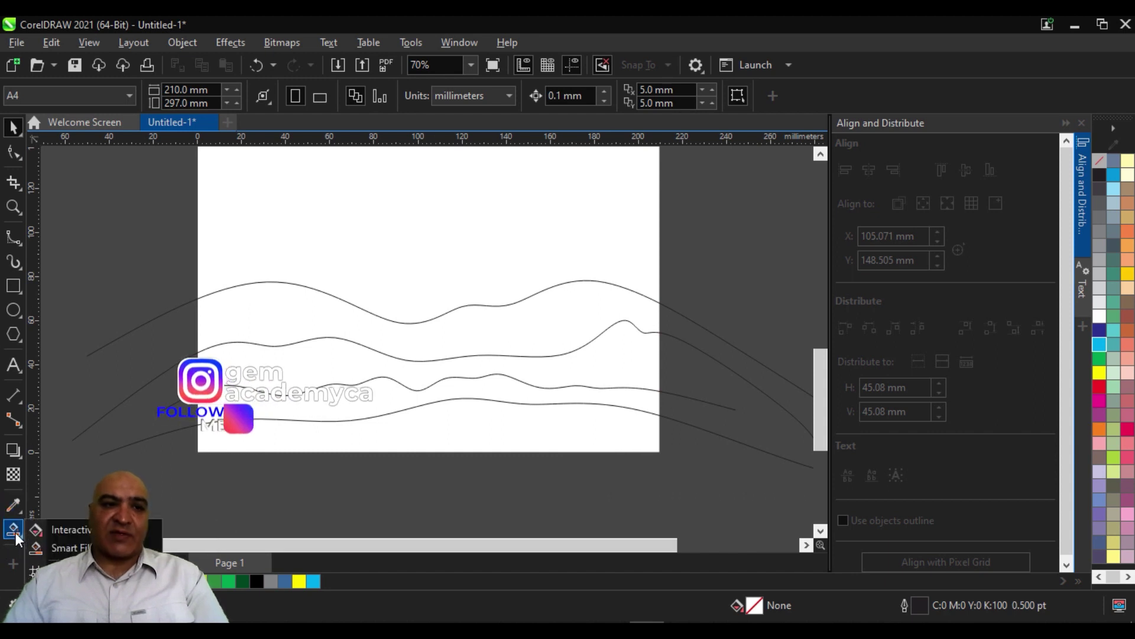
left_click(48, 548)
left_click(286, 317)
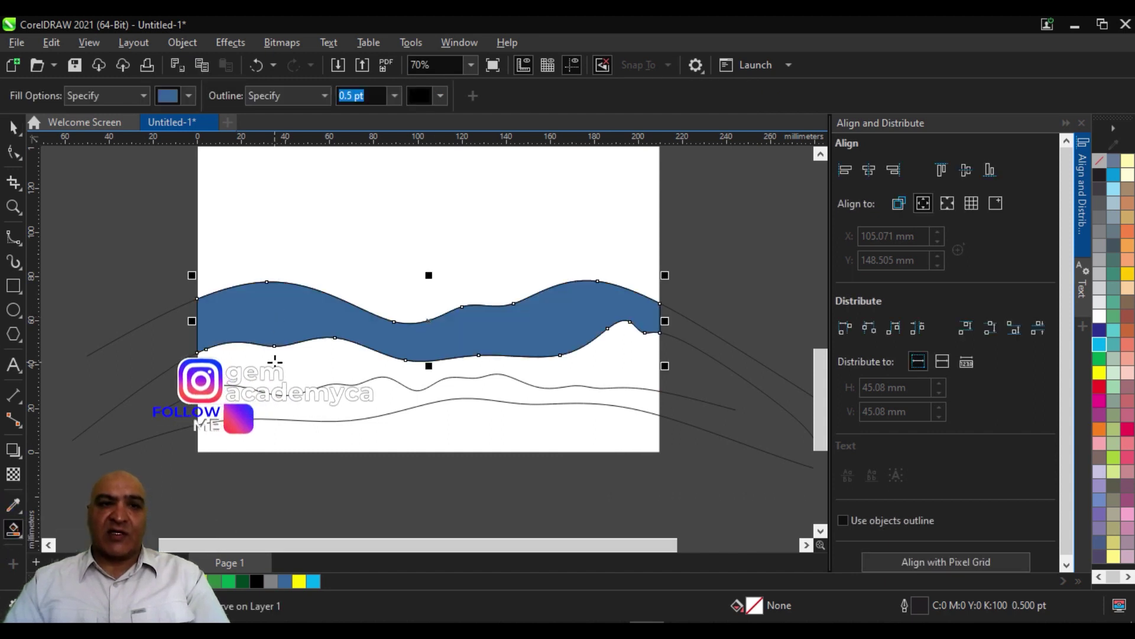
left_click(275, 362)
left_click(248, 403)
left_click(247, 440)
- Delete the stray wave curves running past the page edges
left_click(13, 127)
left_click(126, 325)
scroll(126, 325, "down", 1)
scroll(126, 325, "down", 1)
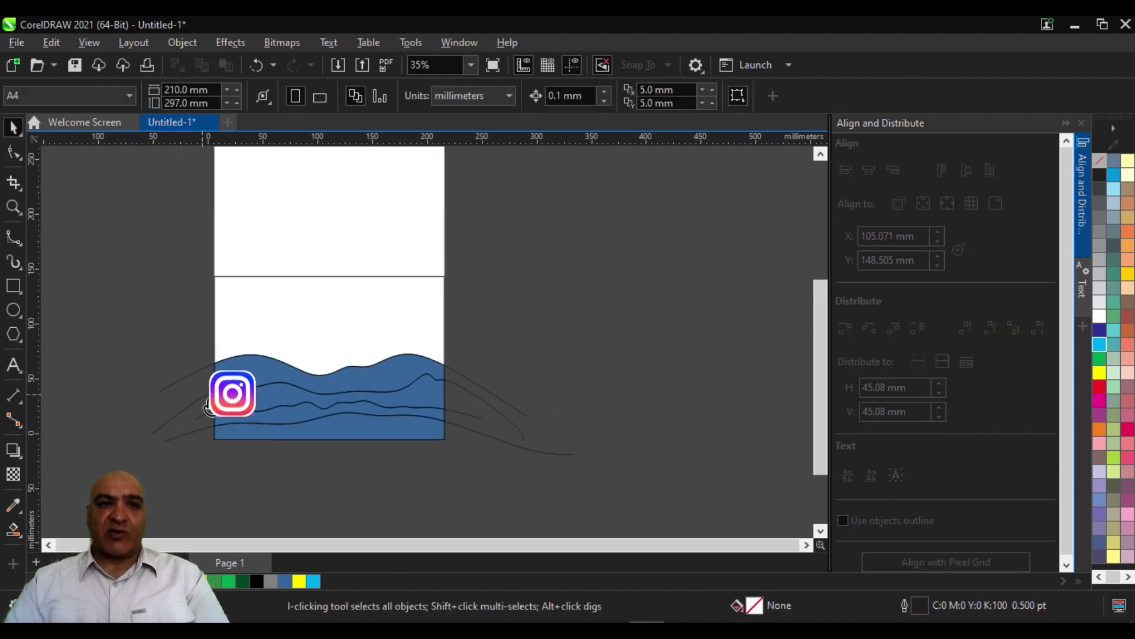
left_click(182, 392)
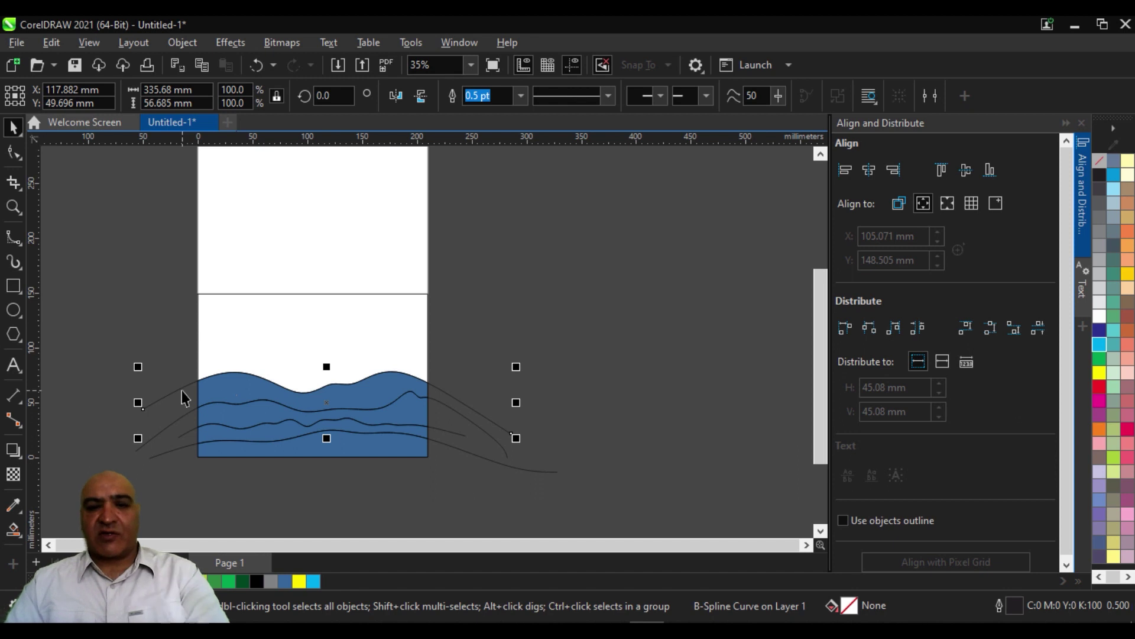
left_click(155, 417)
left_click(166, 434)
key("Delete")
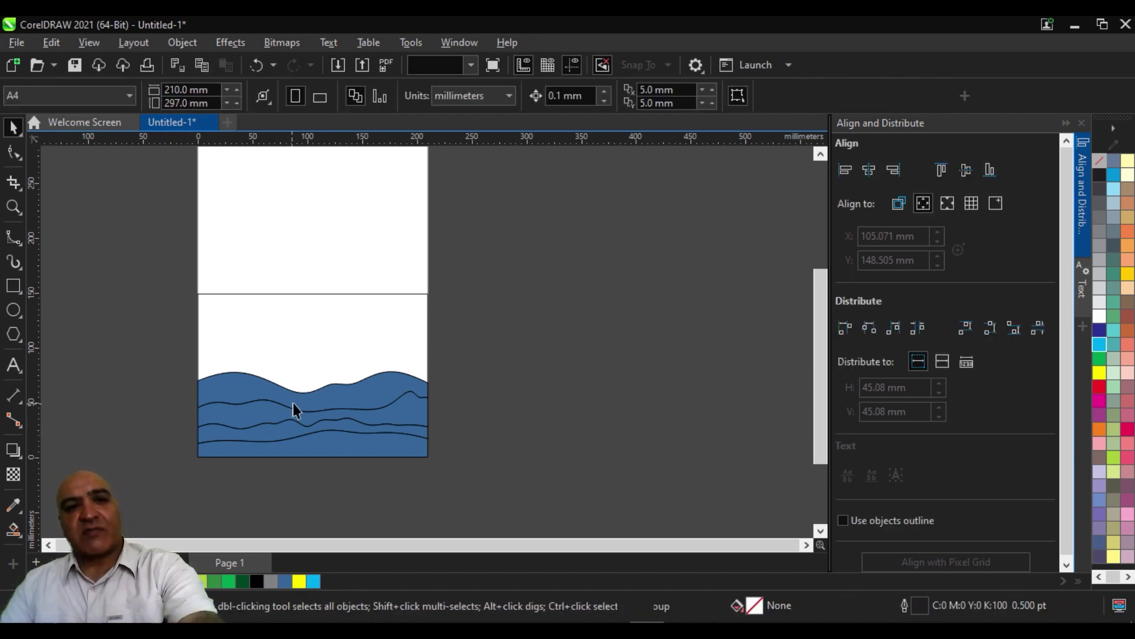
scroll(293, 402, "up", 2)
- Set the rectangle's height to 297 mm and align its top flush with the page top
left_click(312, 398)
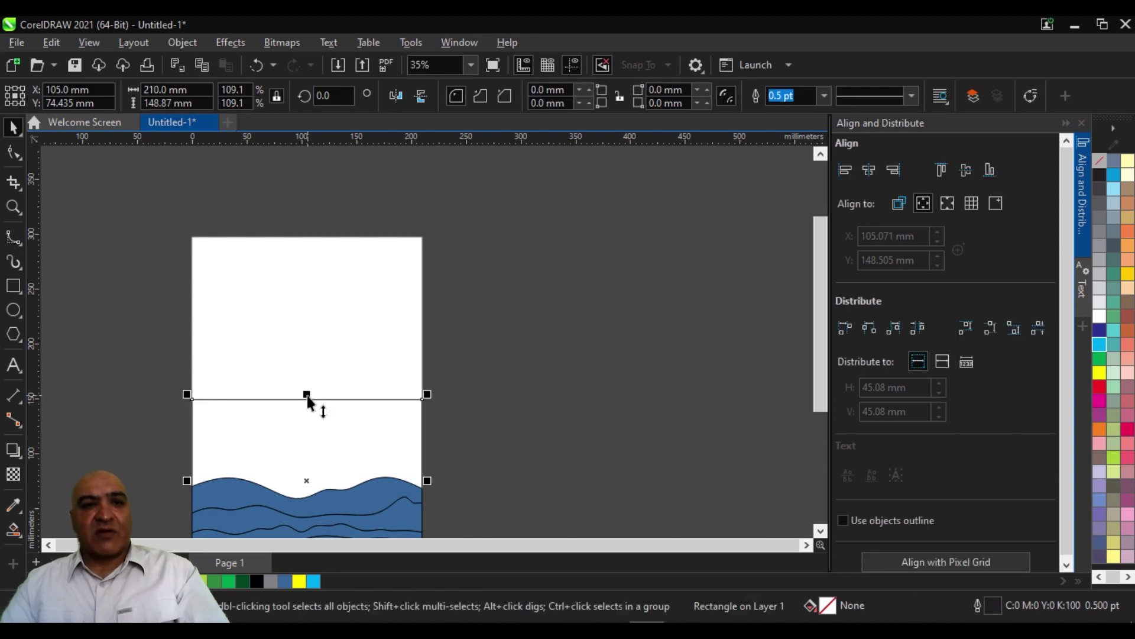
double_click(163, 104)
type("297")
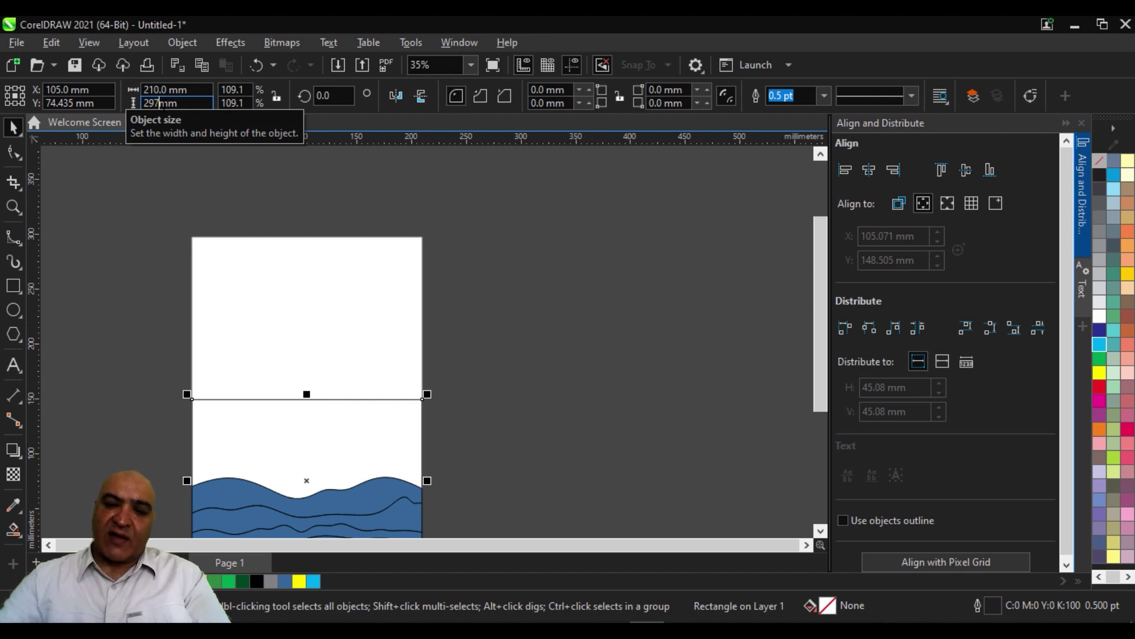
key("Return")
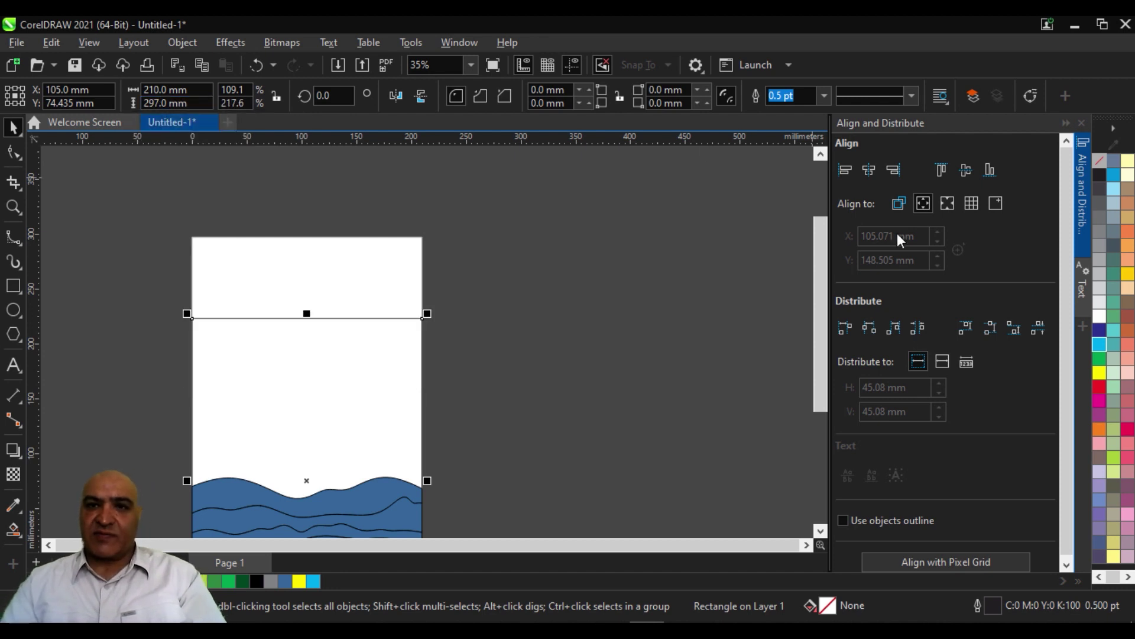
left_click(941, 170)
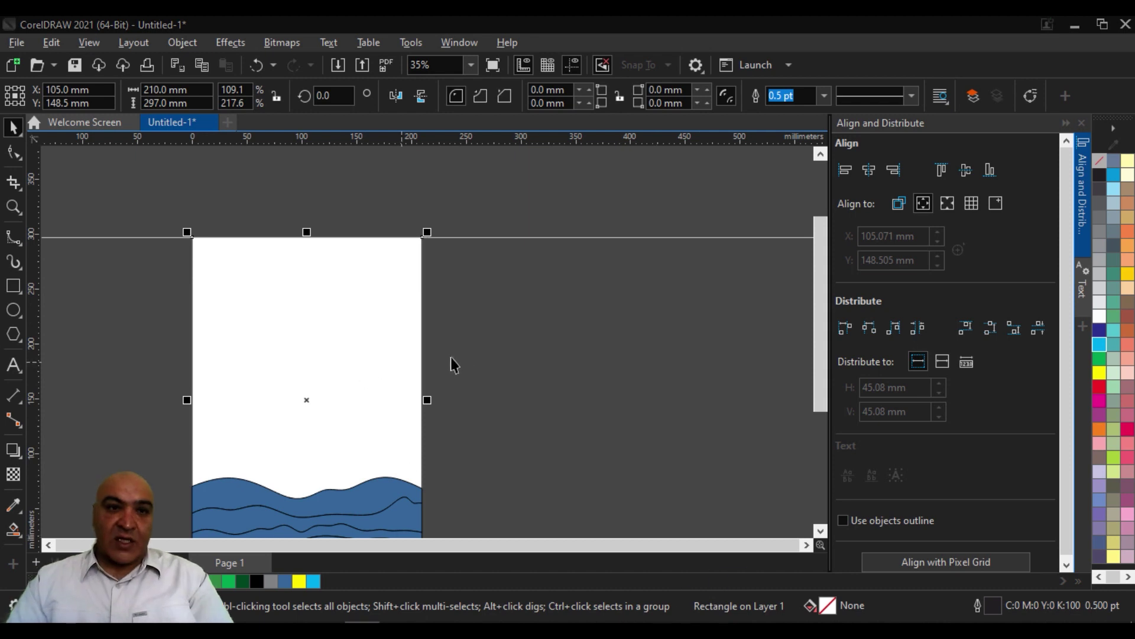
scroll(450, 362, "down", 2)
scroll(464, 375, "up", 2)
scroll(428, 400, "up", 2)
scroll(428, 400, "up", 2)
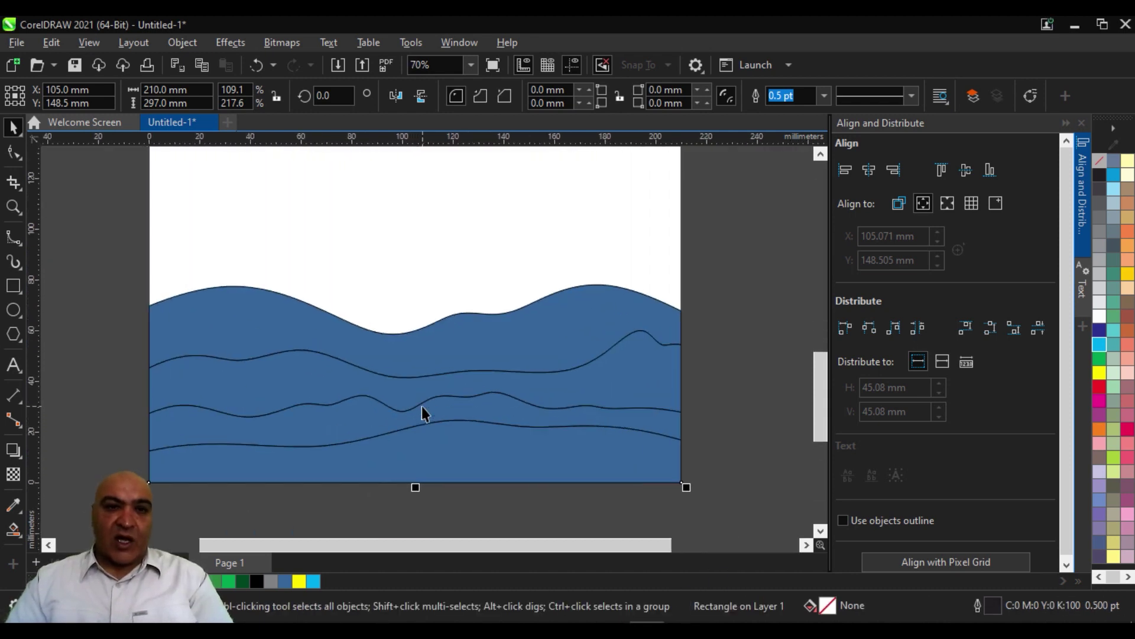
scroll(421, 406, "up", 1)
scroll(413, 414, "up", 2)
left_click(368, 381)
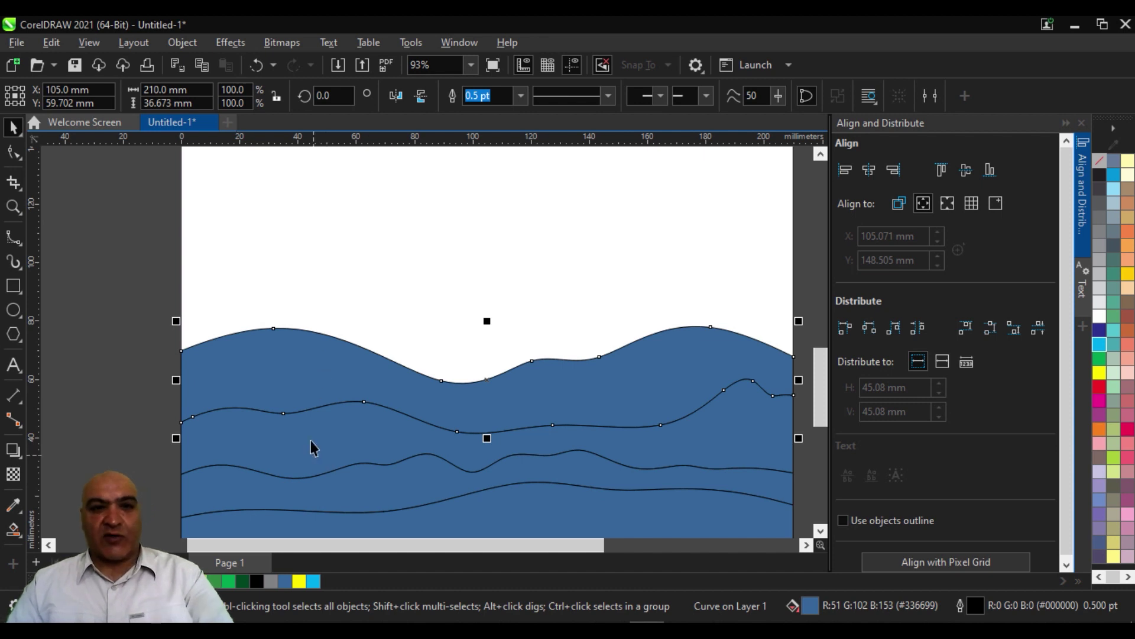
- Apply a vertical fountain fill to the top wave, running from its crest downward
left_click(352, 501, "shift")
left_click(364, 510, "shift")
left_click(282, 350)
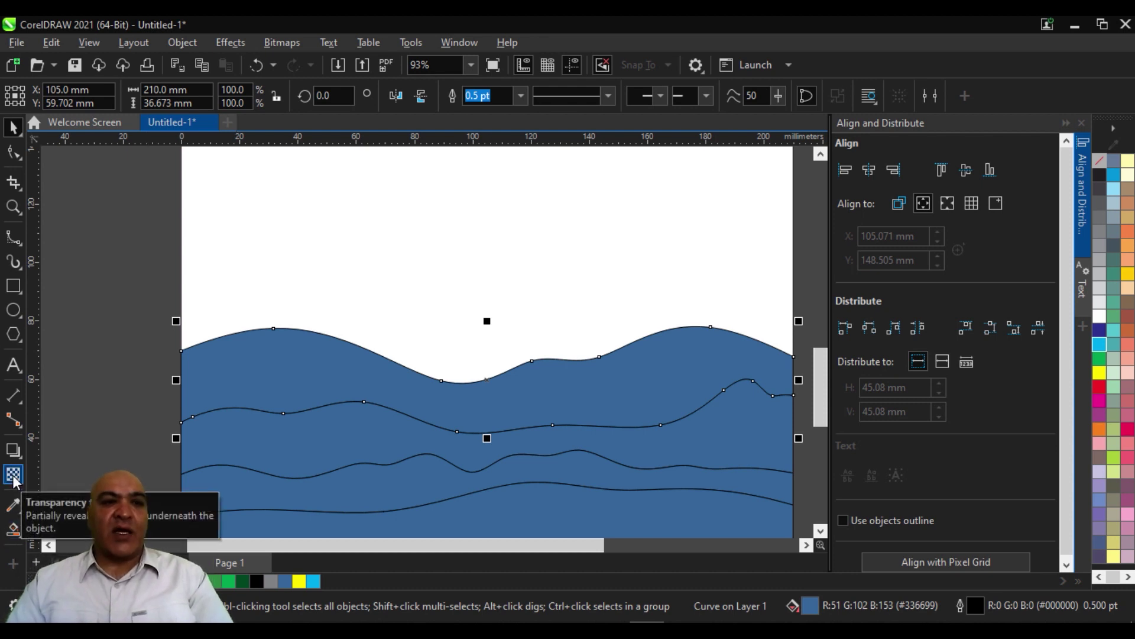
left_click(15, 532)
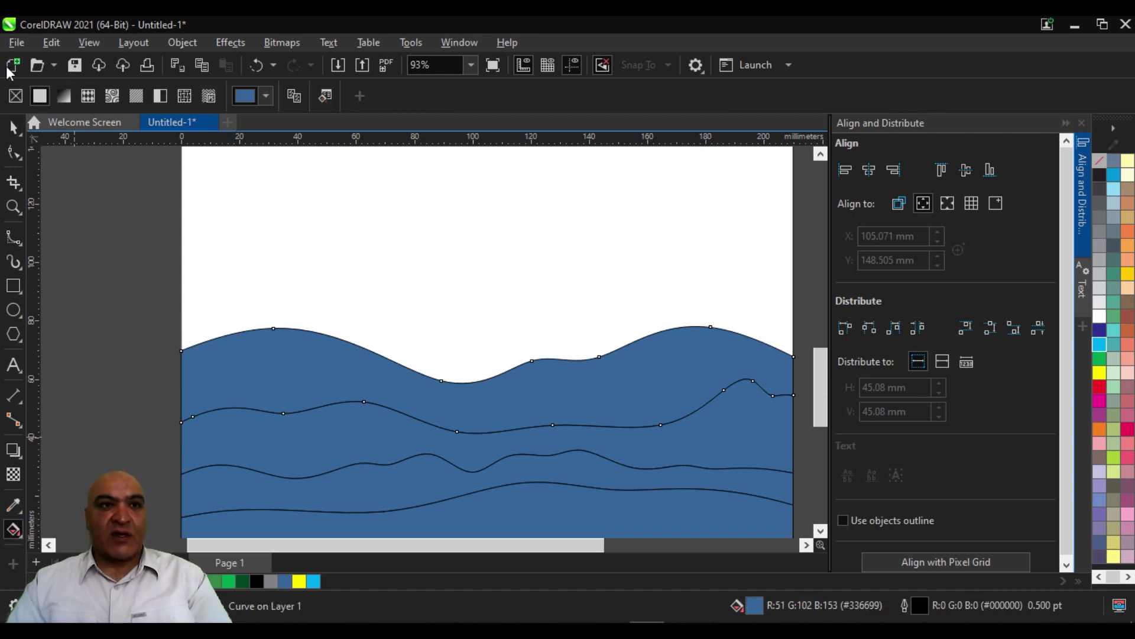
left_click(64, 96)
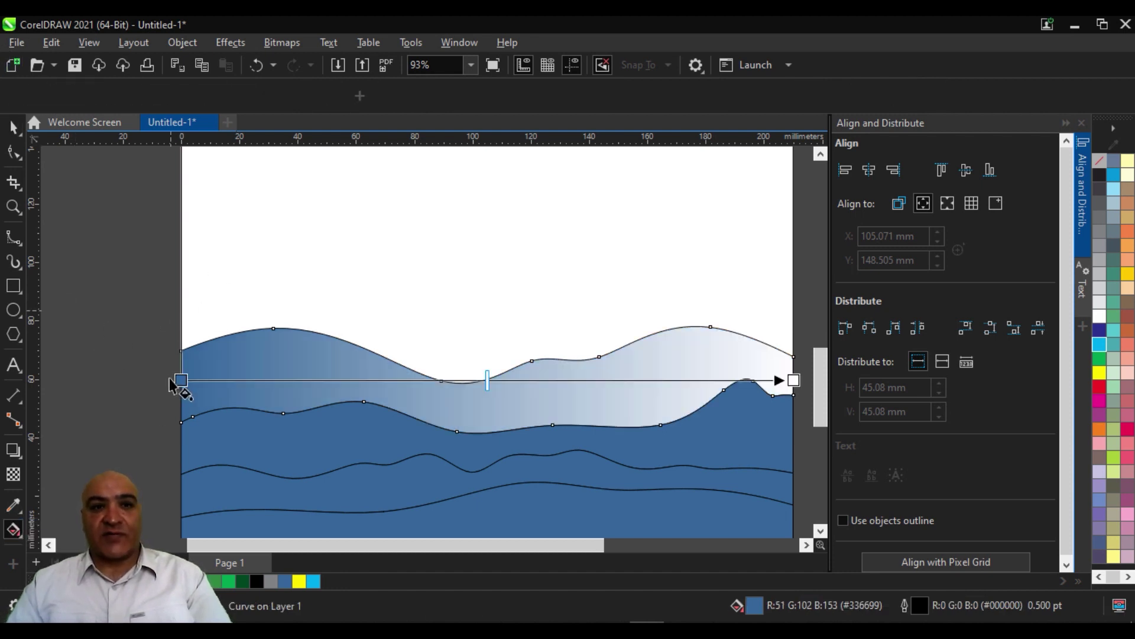
left_click_drag(185, 380, 533, 350)
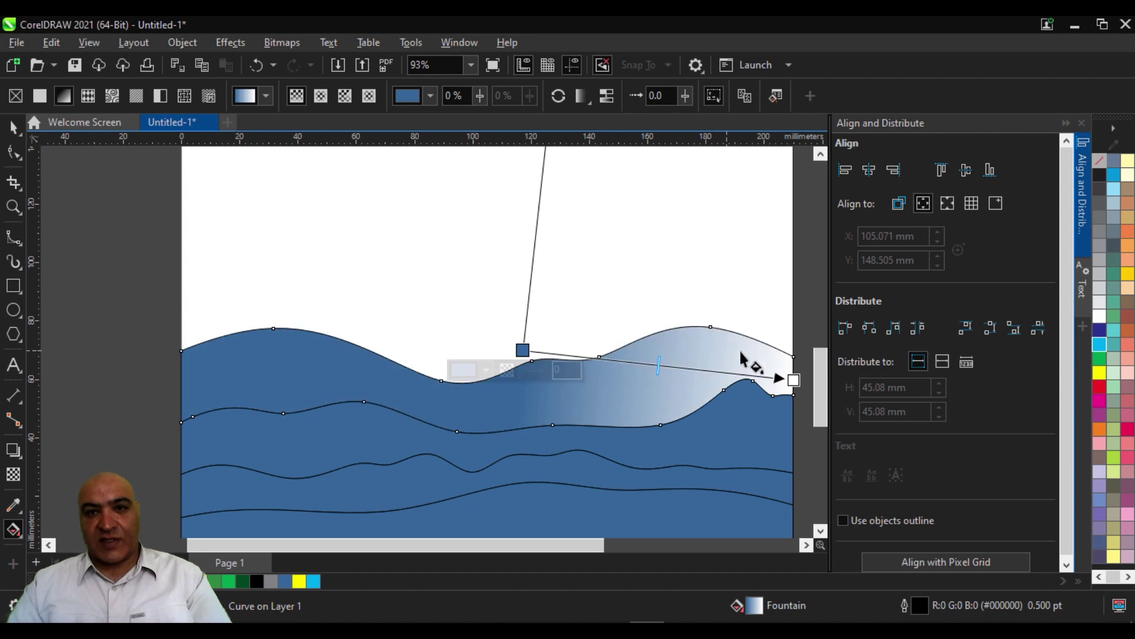
left_click_drag(794, 378, 526, 435)
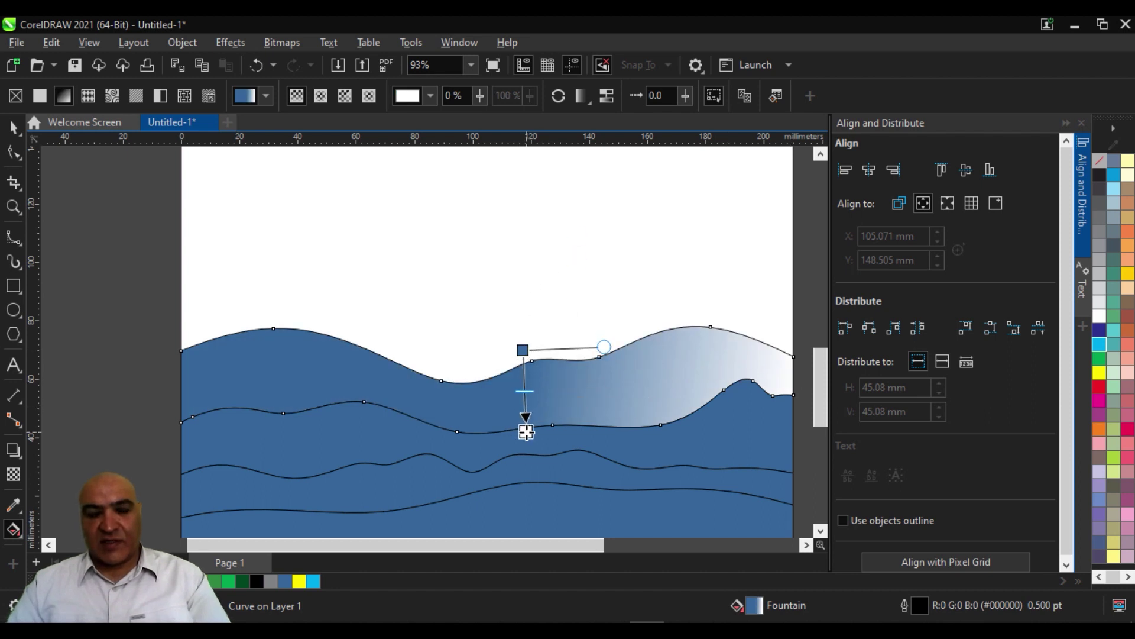
left_click(522, 349)
scroll(519, 402, "down", 2)
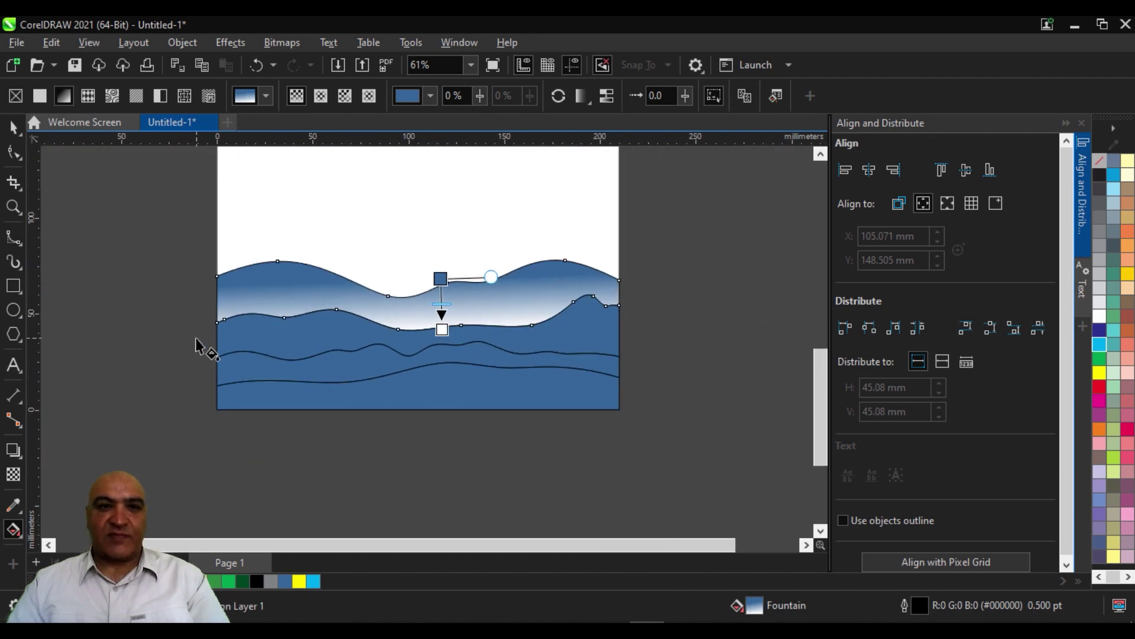
left_click_drag(443, 275, 442, 269)
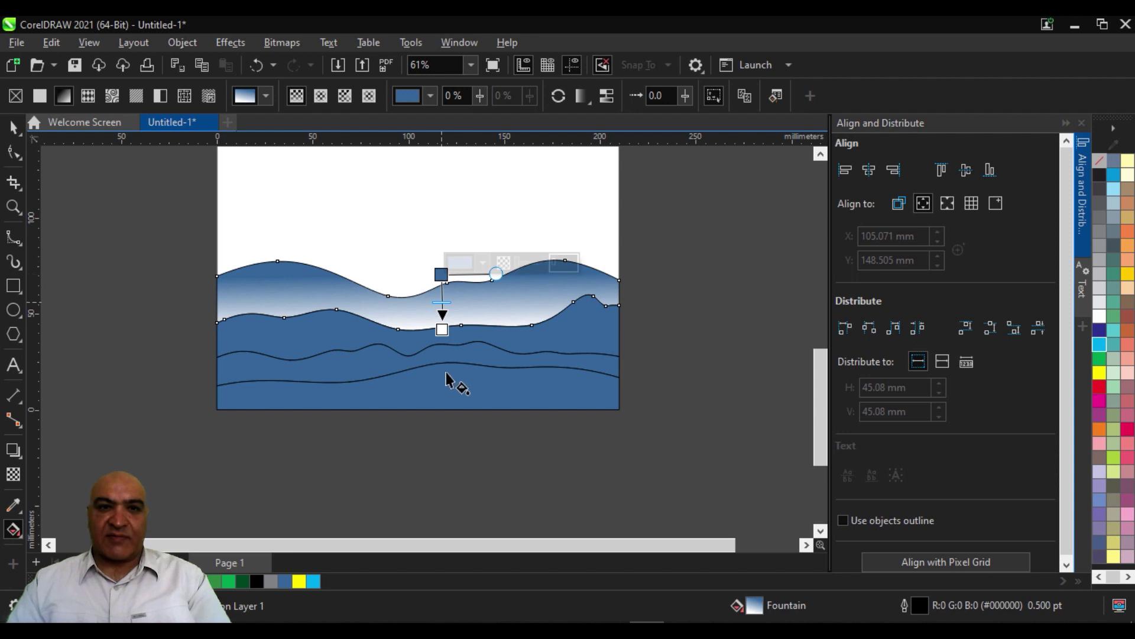
- Colour the gradient end PANTONE Reflex Blue C and lighten the start to #4679AB
left_click(443, 329)
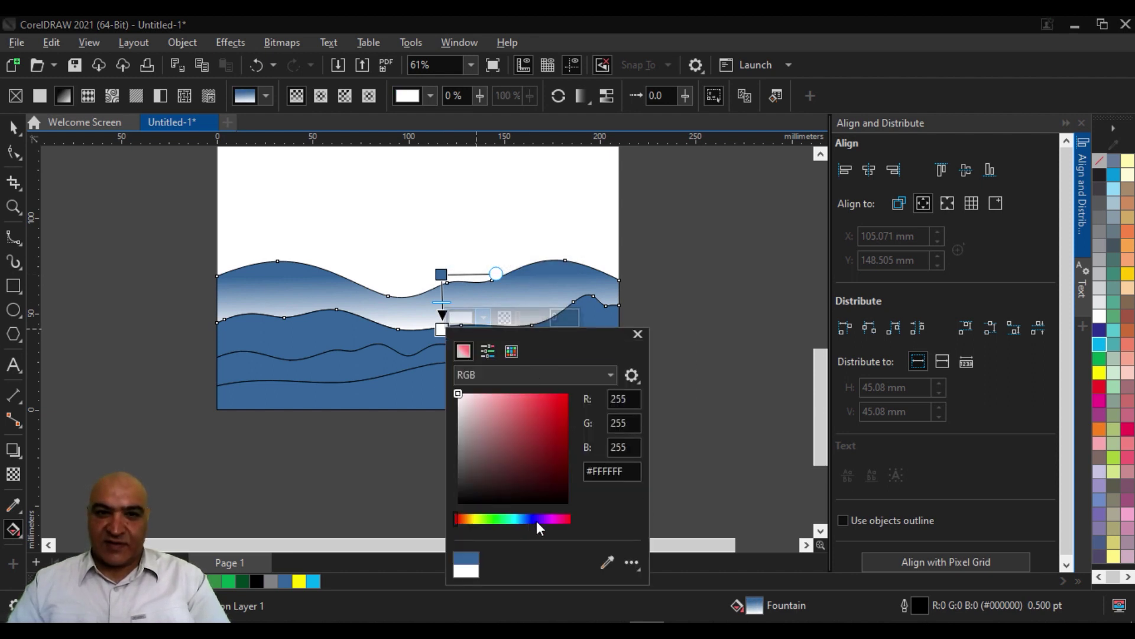
left_click(486, 353)
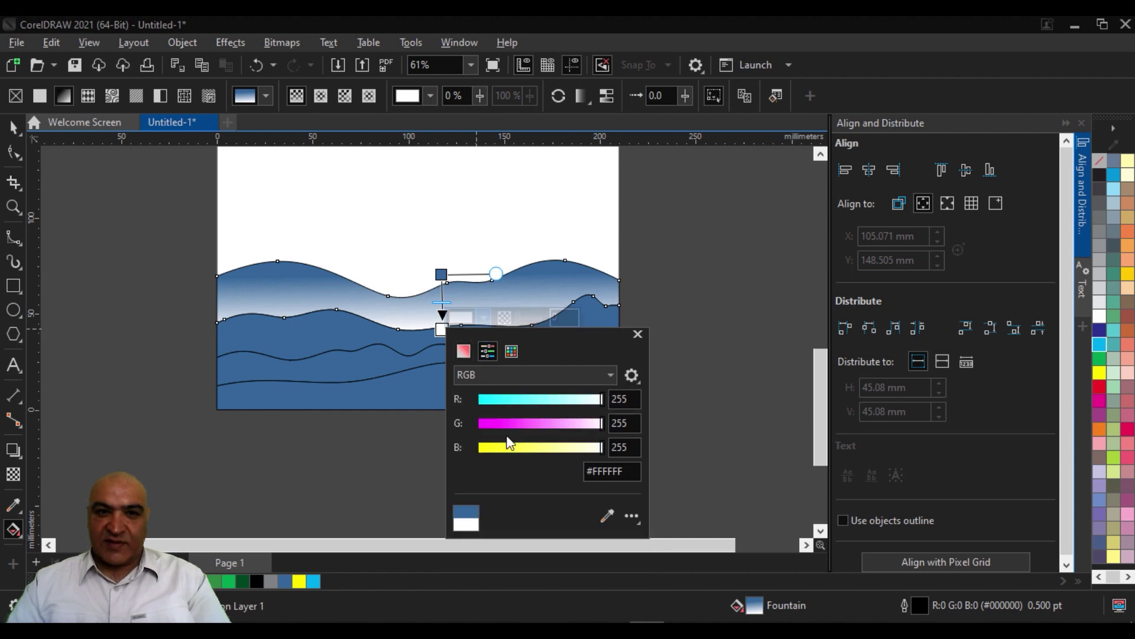
left_click(512, 352)
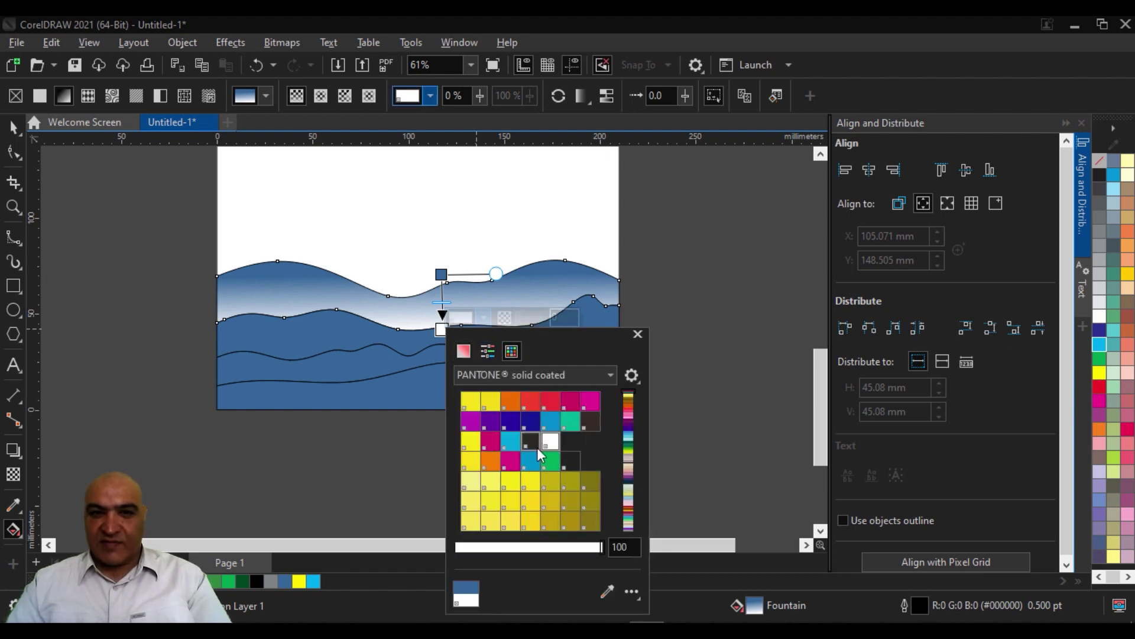
left_click(528, 424)
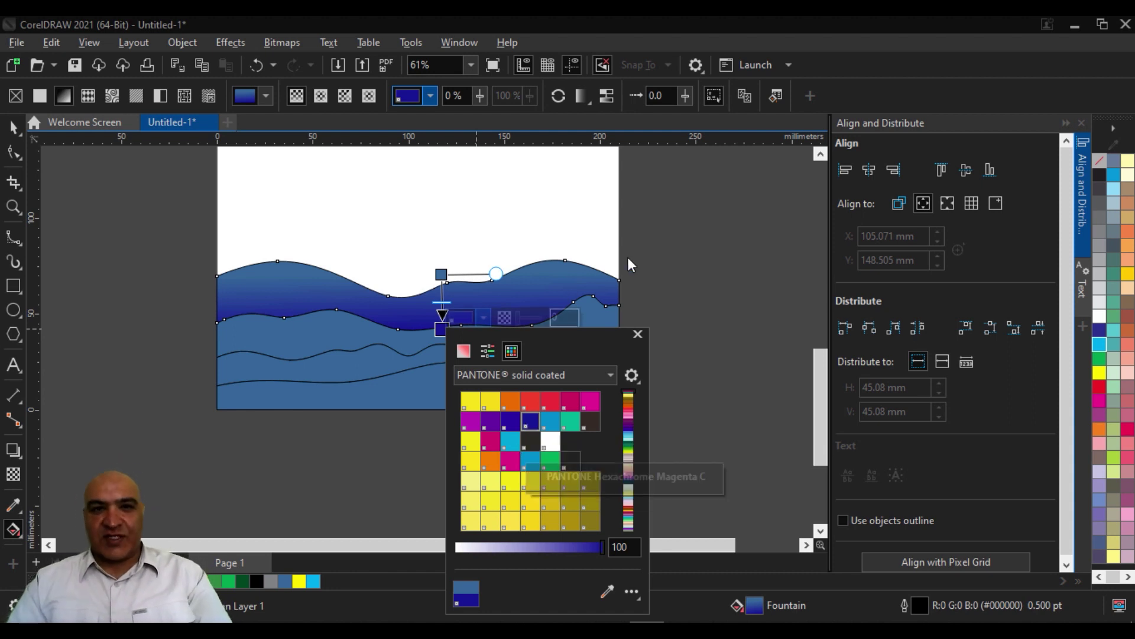
left_click(442, 285)
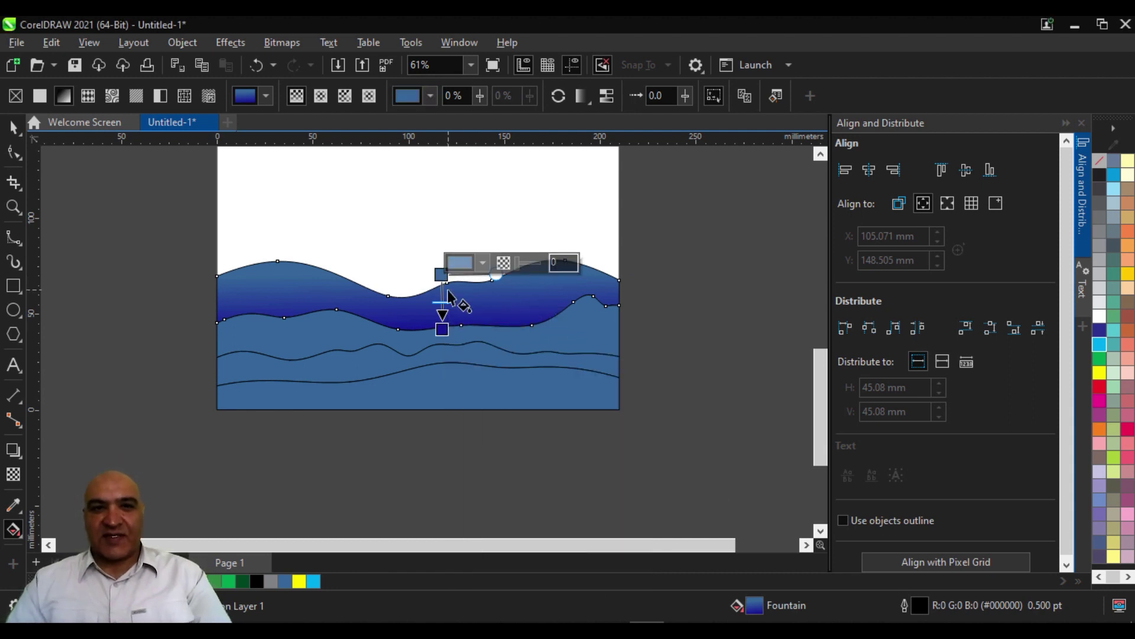
left_click(482, 262)
left_click(488, 297)
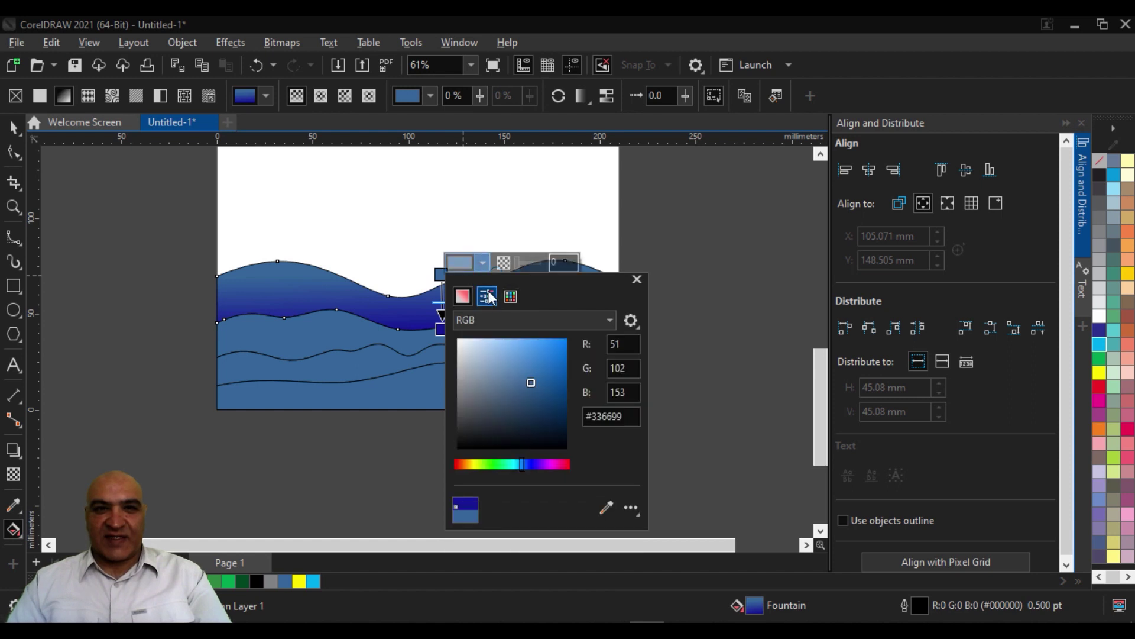
left_click_drag(531, 382, 521, 375)
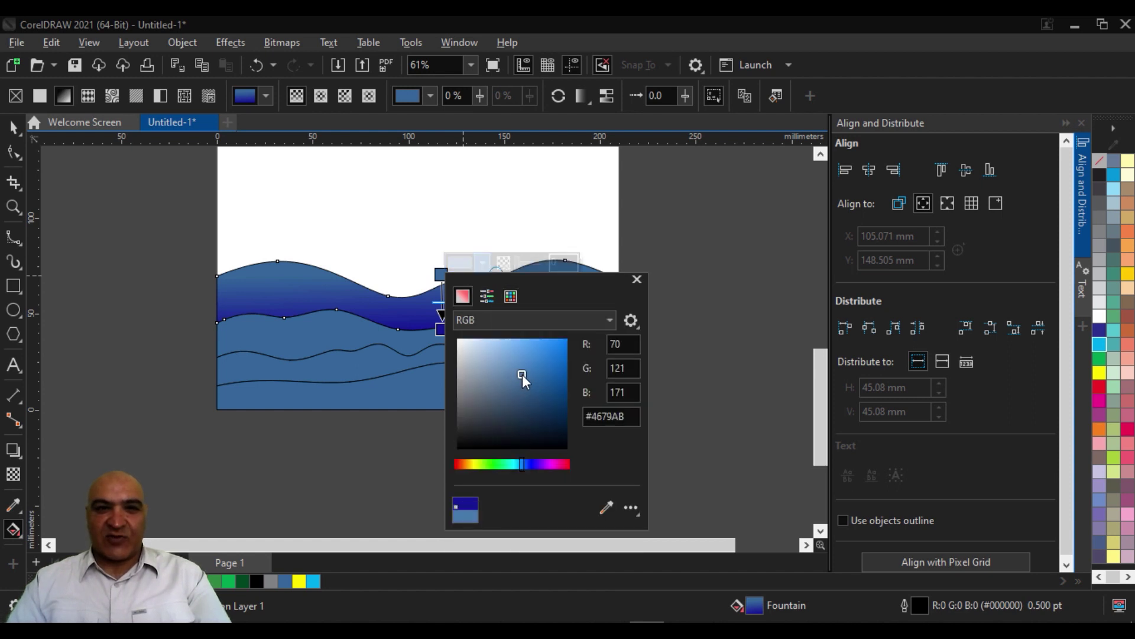
left_click(714, 230)
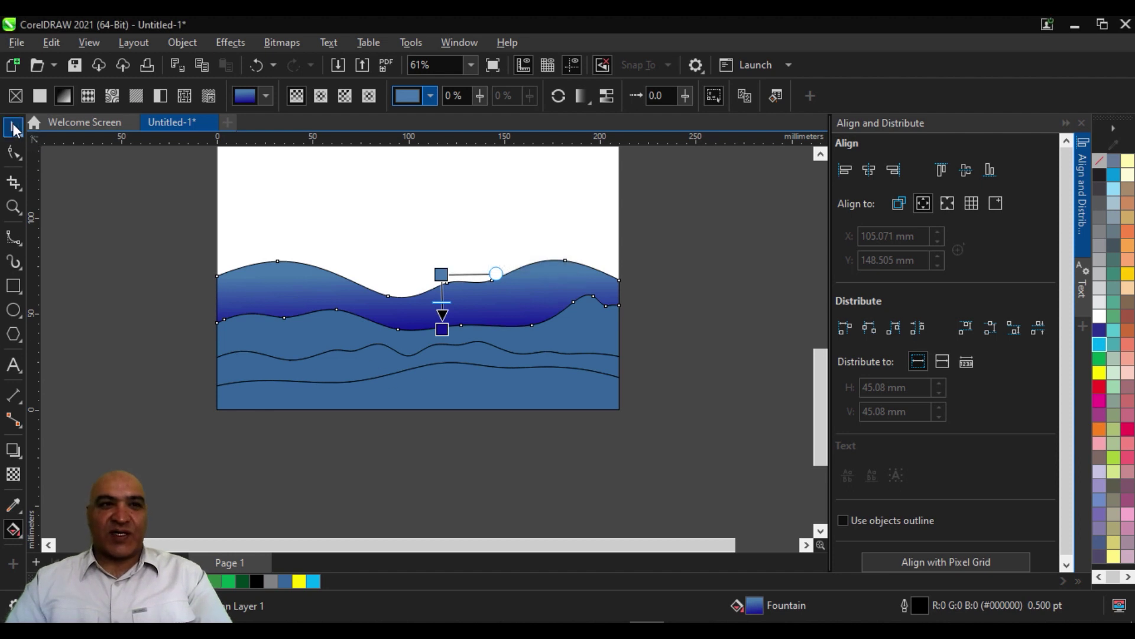
- Copy the top wave's blue fountain fill onto the other three waves
left_click(13, 128)
left_click(320, 330)
left_click(324, 384, "shift")
left_click(328, 405, "shift")
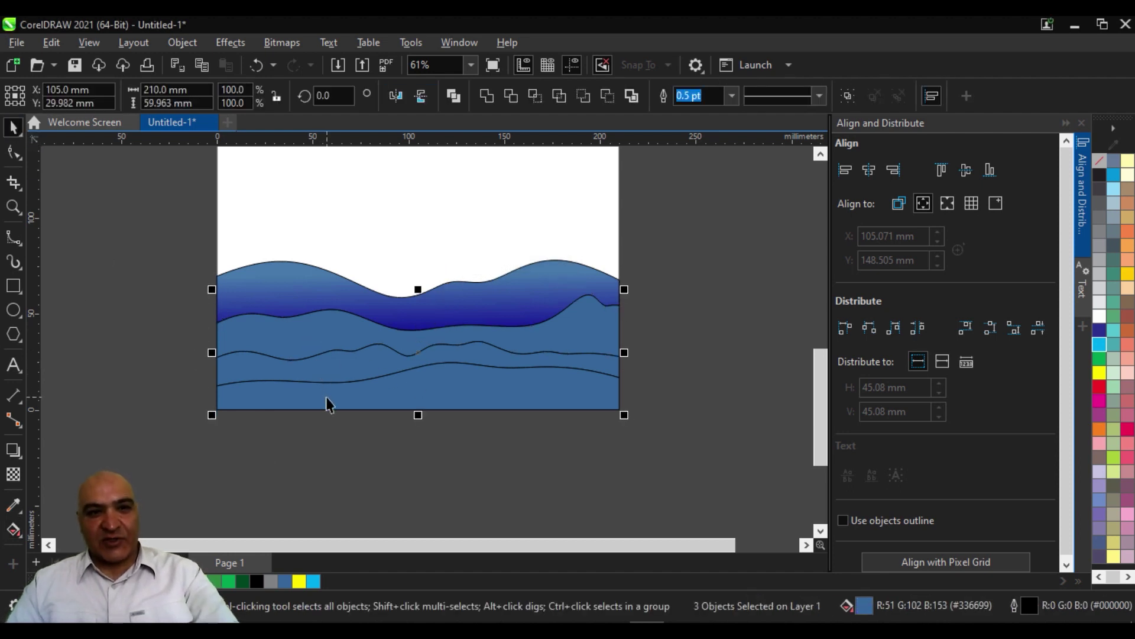
left_click(13, 529)
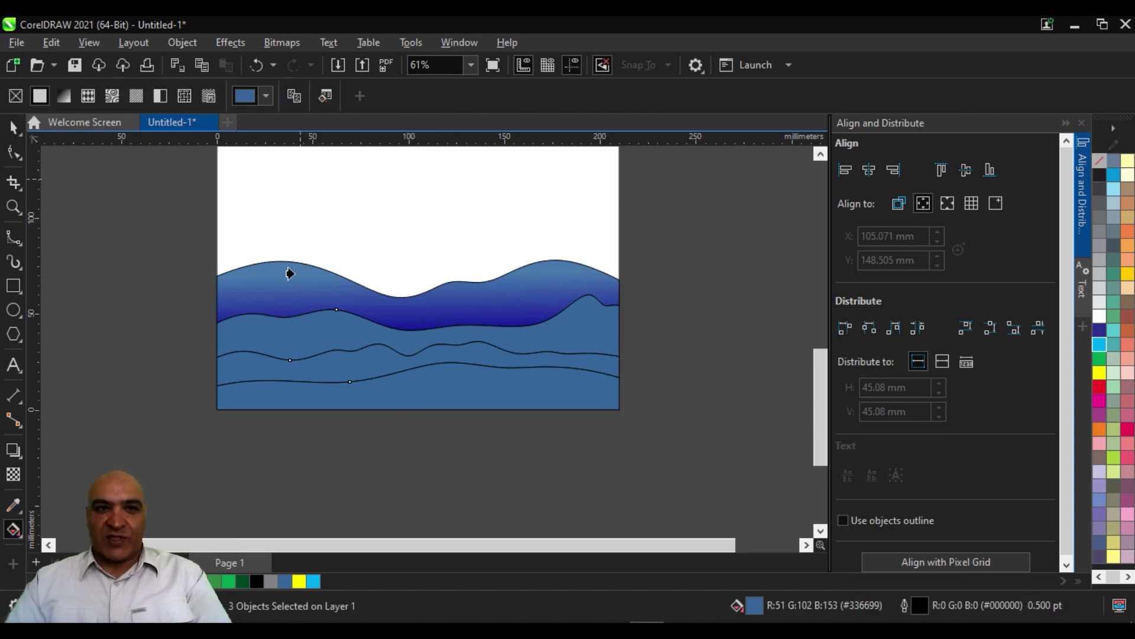
left_click(286, 287)
- Set the outline width of all four waves to None
left_click(10, 130)
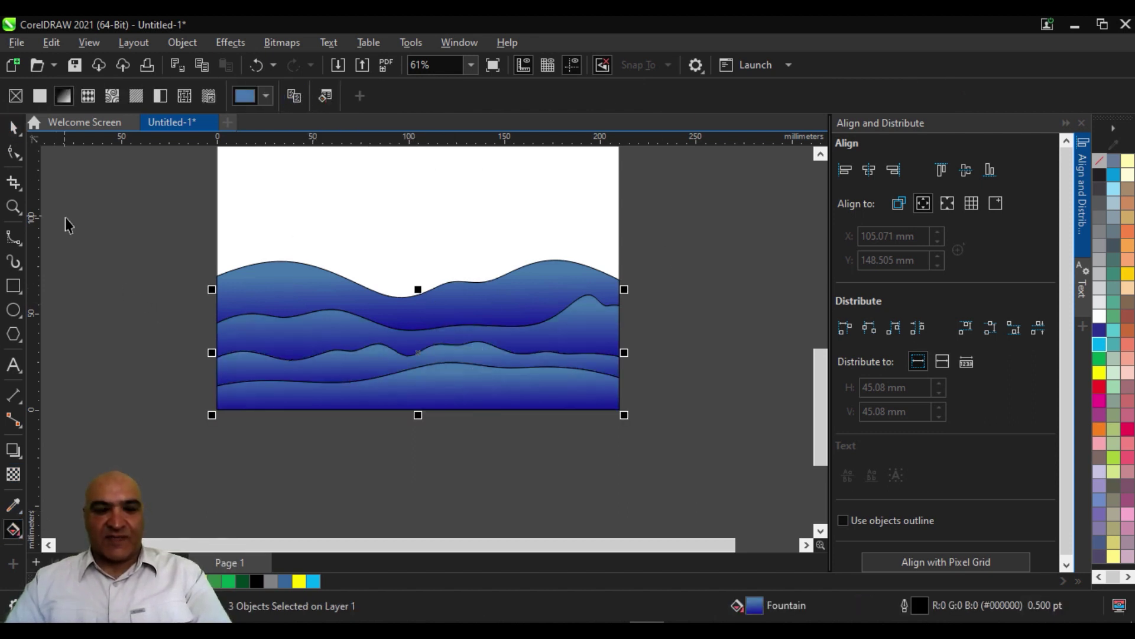
left_click_drag(96, 228, 705, 444)
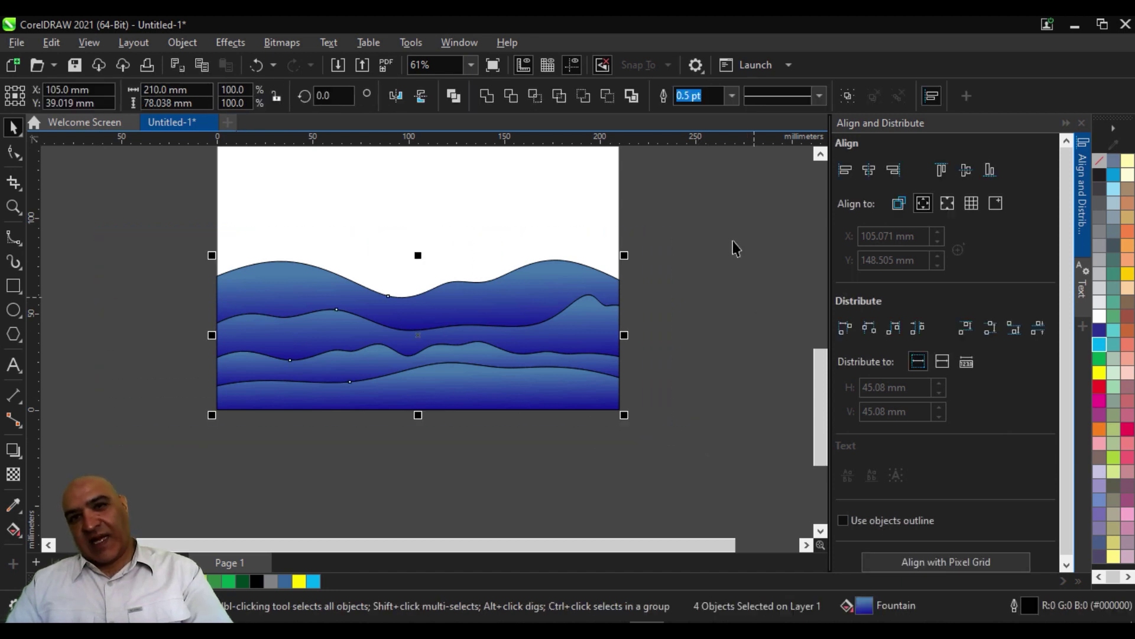
left_click(731, 100)
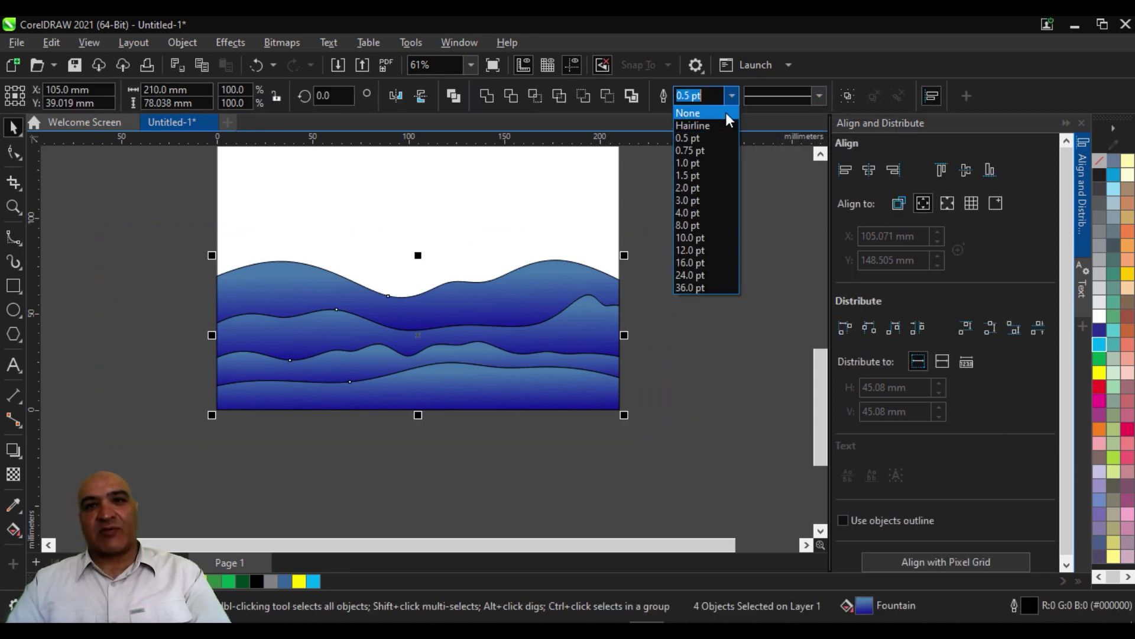
left_click(716, 110)
left_click(712, 290)
scroll(712, 290, "down", 2)
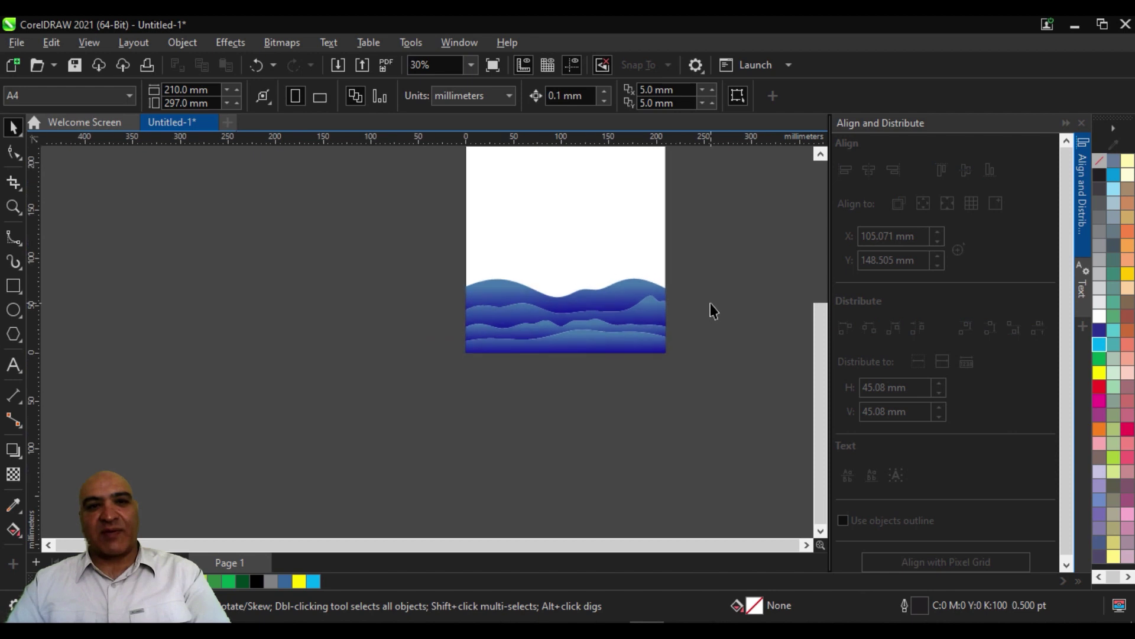
scroll(395, 447, "up", 1)
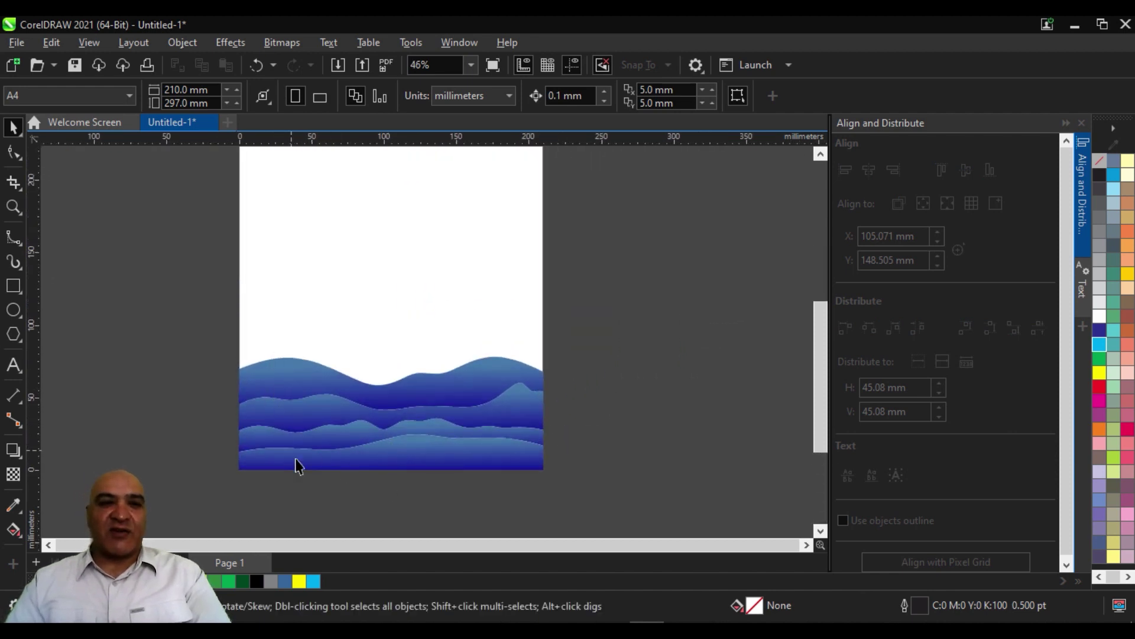
scroll(371, 397, "down", 2)
scroll(395, 509, "up", 1)
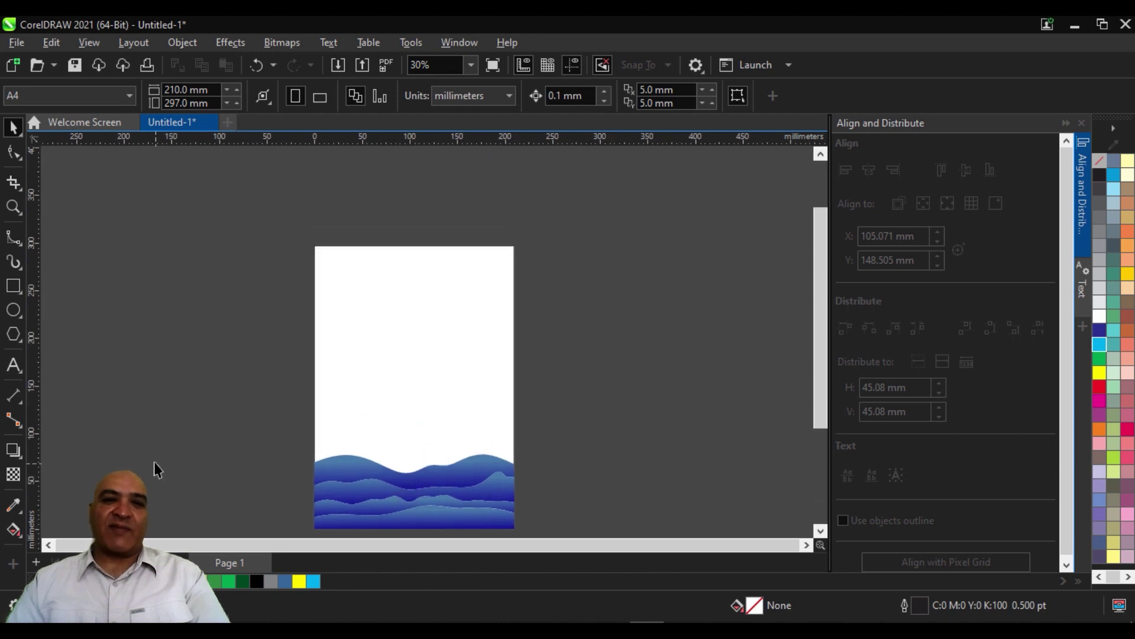
- Fill the white page-sized background rectangle with cyan, then deselect it
left_click(477, 338)
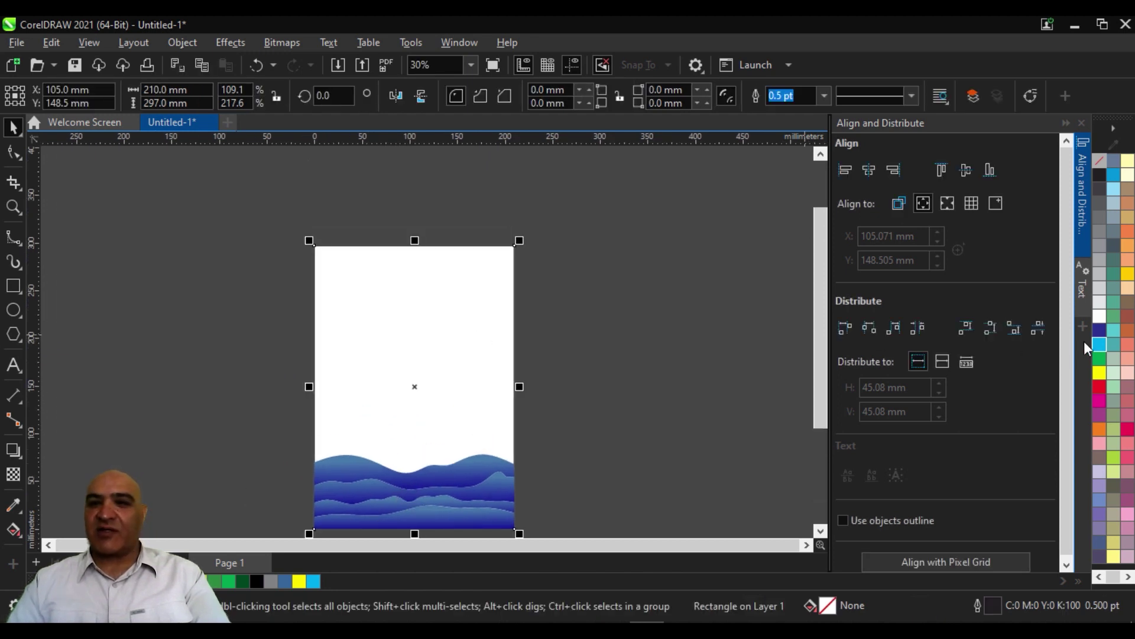
left_click(1099, 344)
left_click(527, 445)
scroll(367, 437, "up", 1)
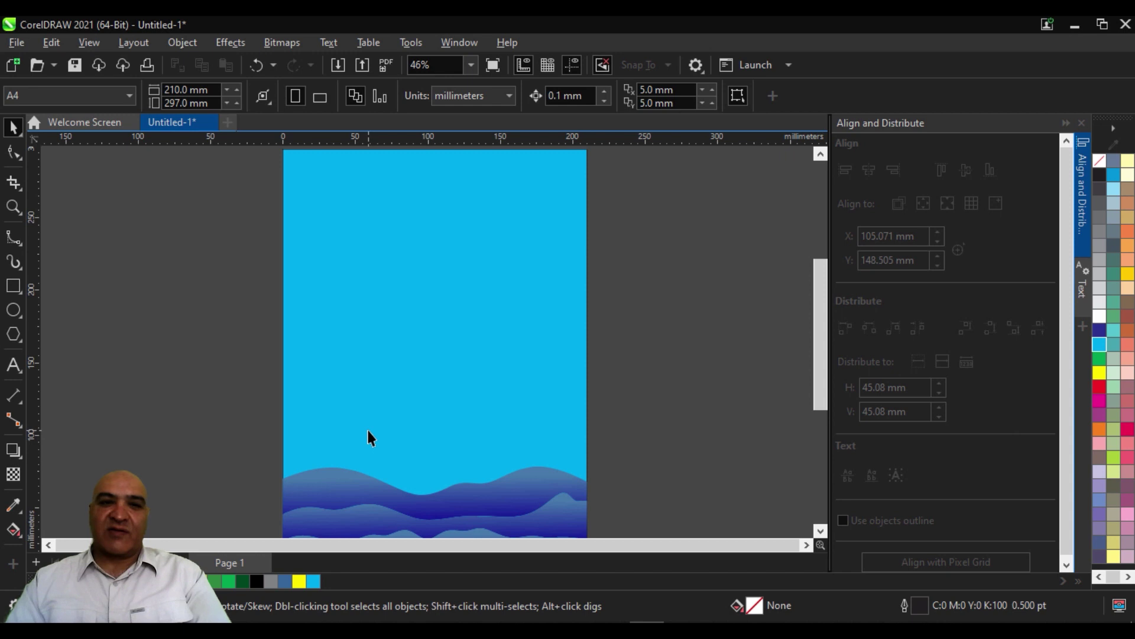
scroll(418, 355, "left", 1)
scroll(408, 408, "up", 2)
scroll(367, 371, "down", 1)
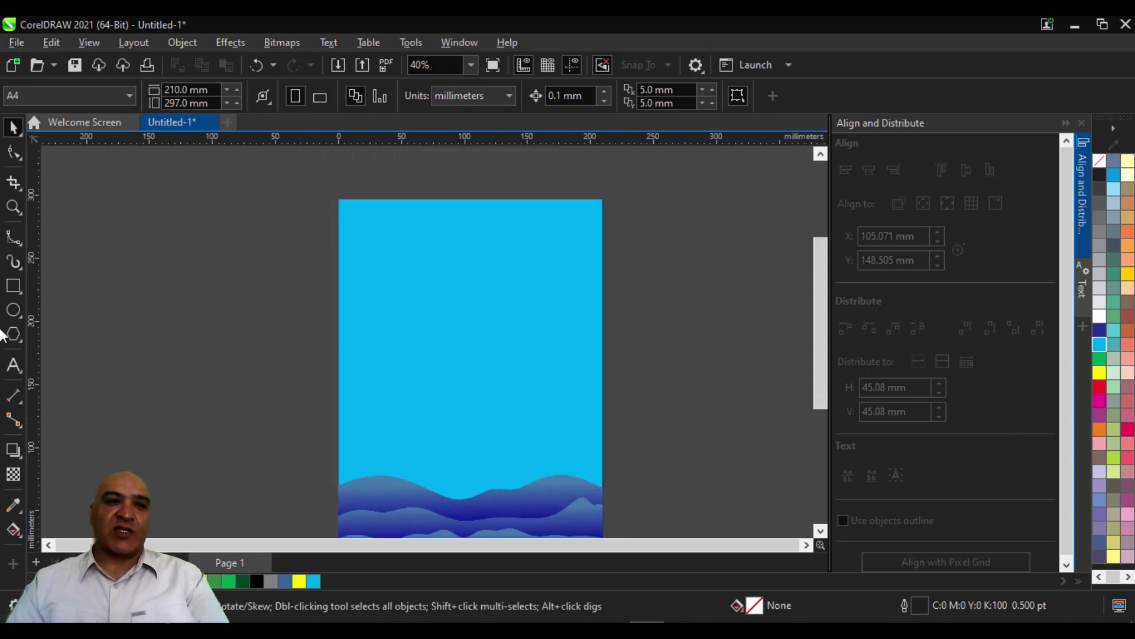
- Draw a circle near the top of the page and distort it into a four-pointed star
left_click(13, 309)
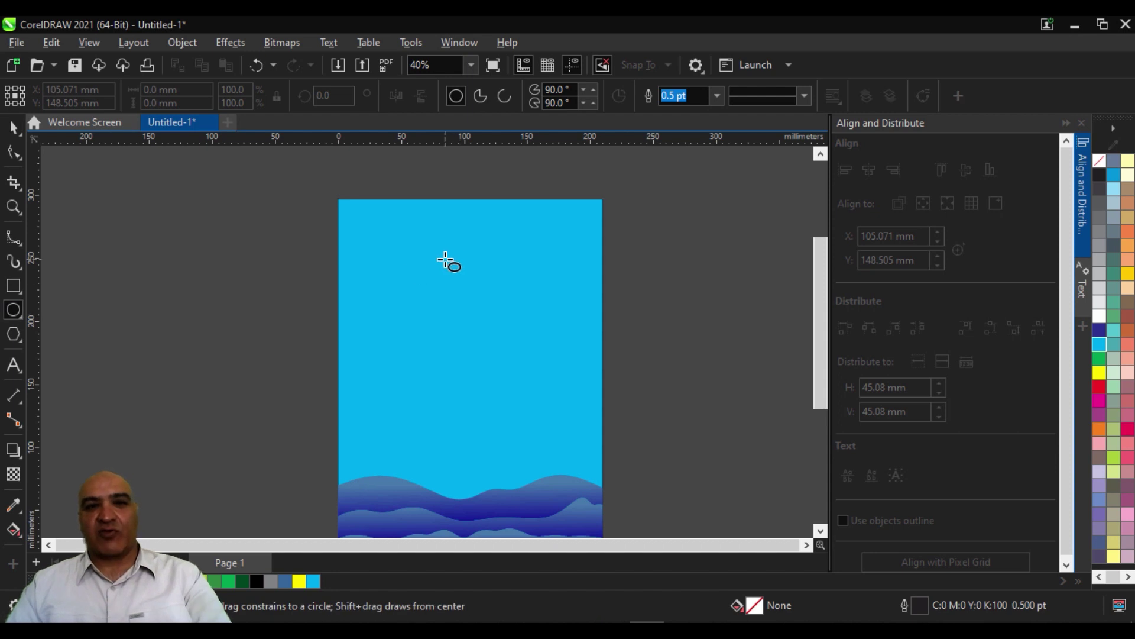
left_click_drag(445, 260, 515, 337)
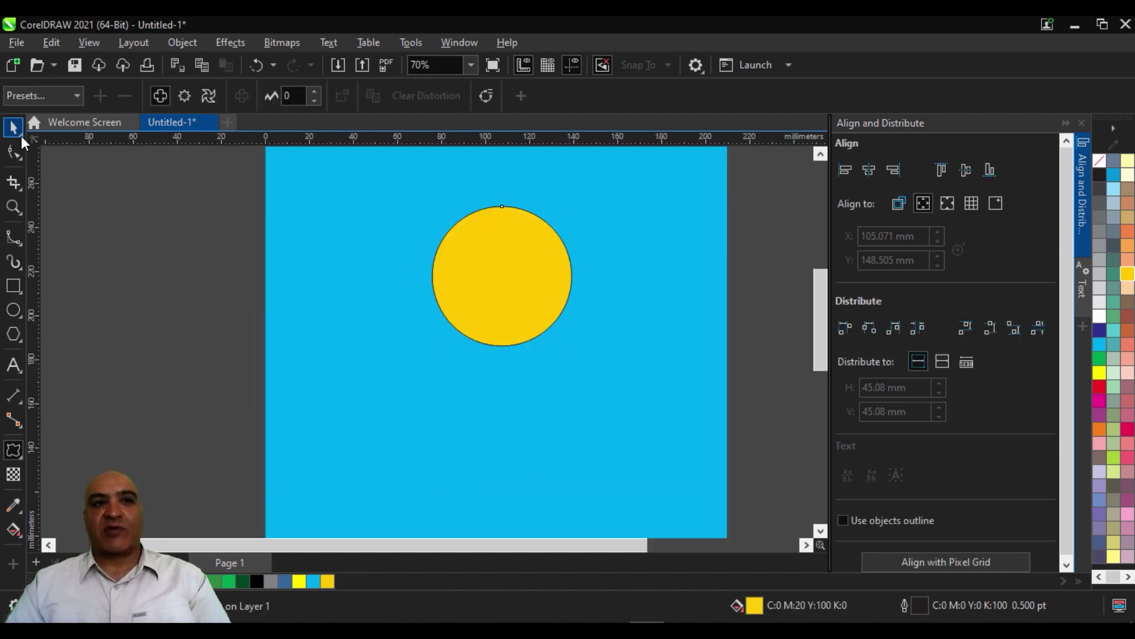
left_click(14, 127)
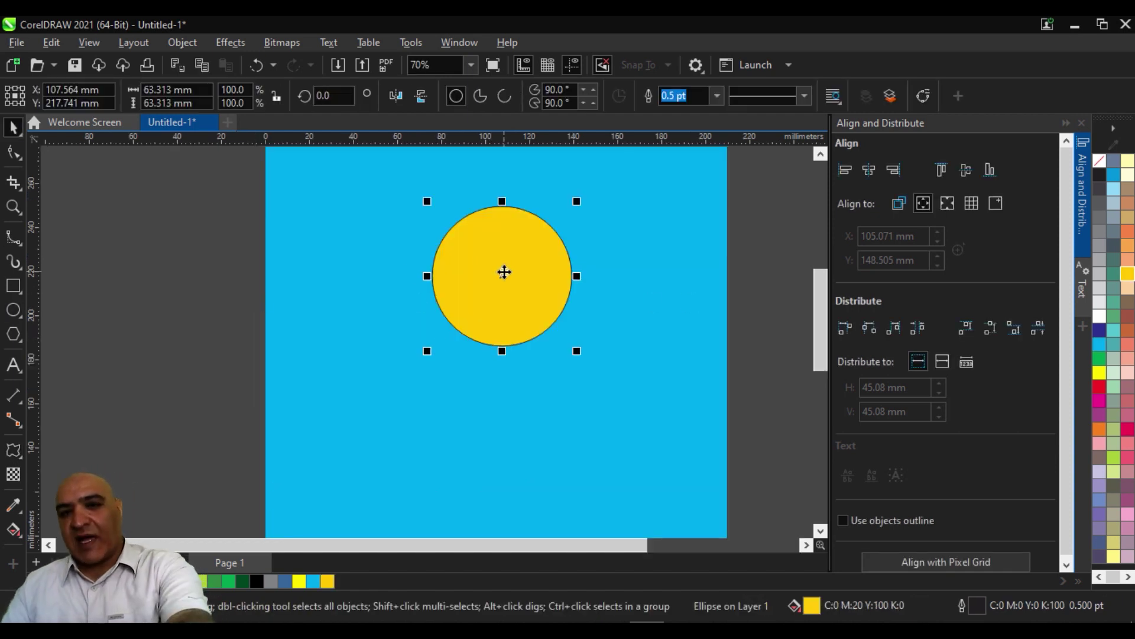
left_click(13, 450)
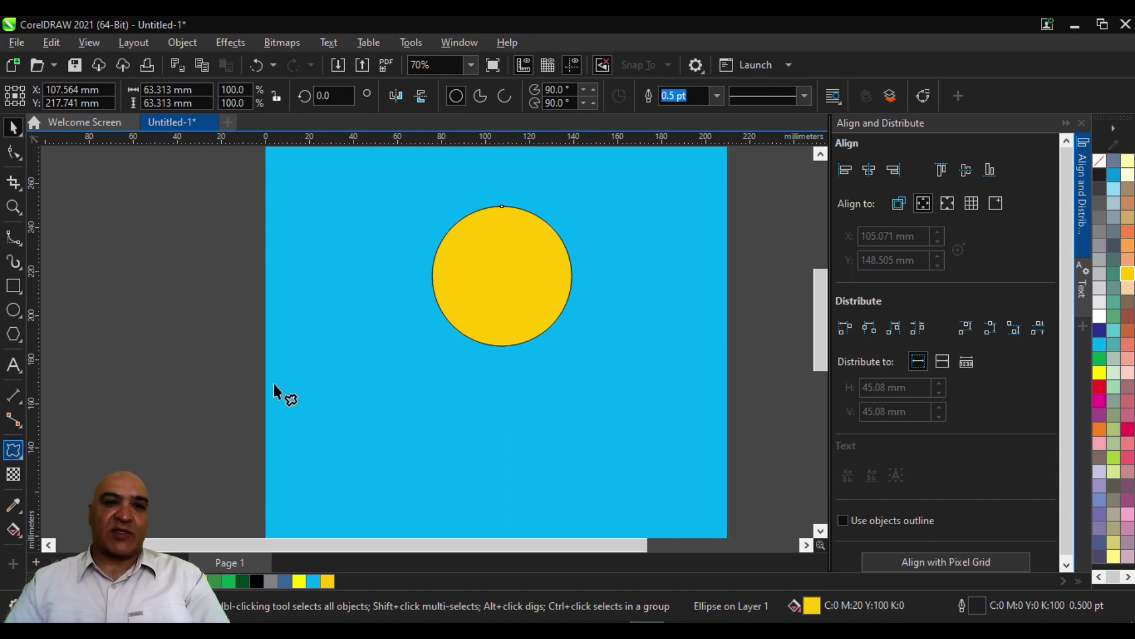
left_click_drag(499, 274, 577, 283)
left_click(13, 126)
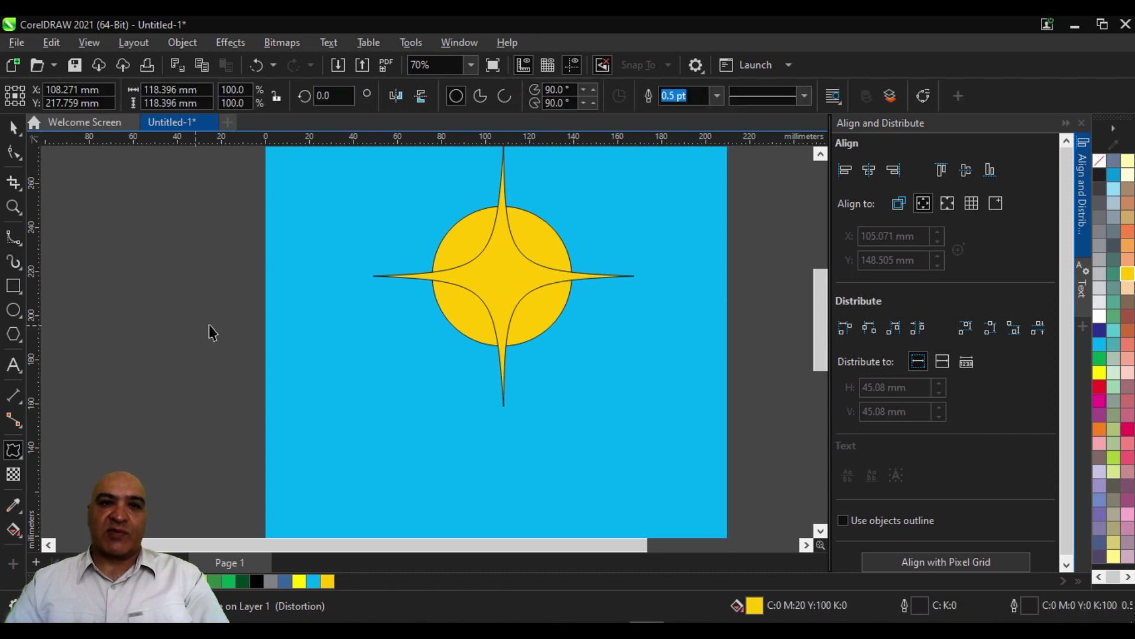
- Rotate the star copy 45°, shrink it, and select both star shapes together
left_click(208, 329)
scroll(281, 357, "down", 1)
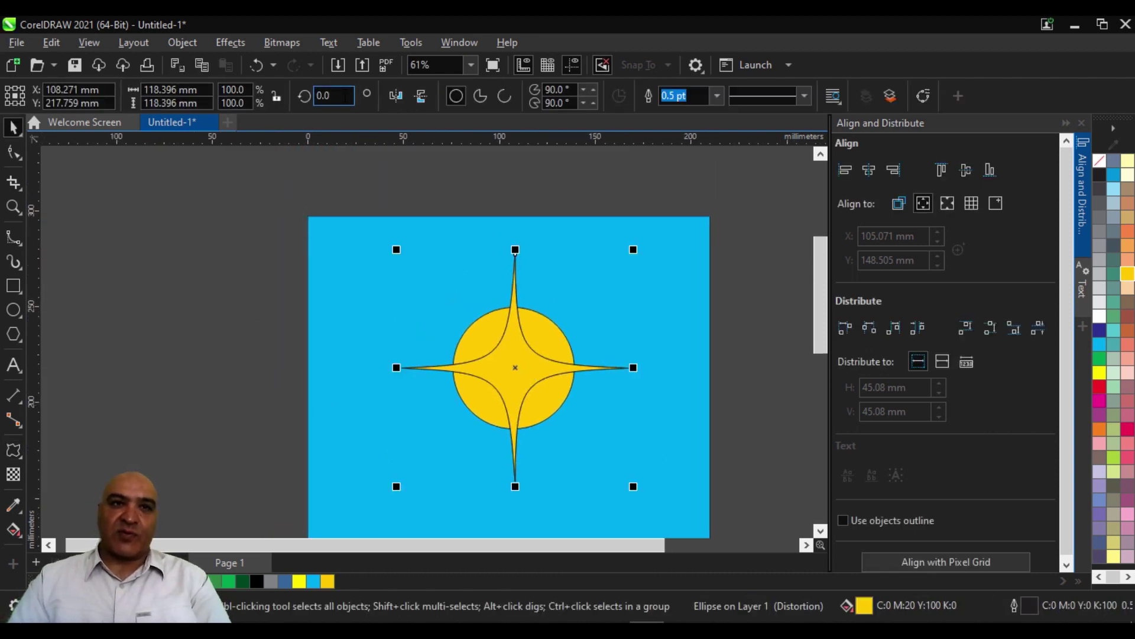
type("45")
key("Return")
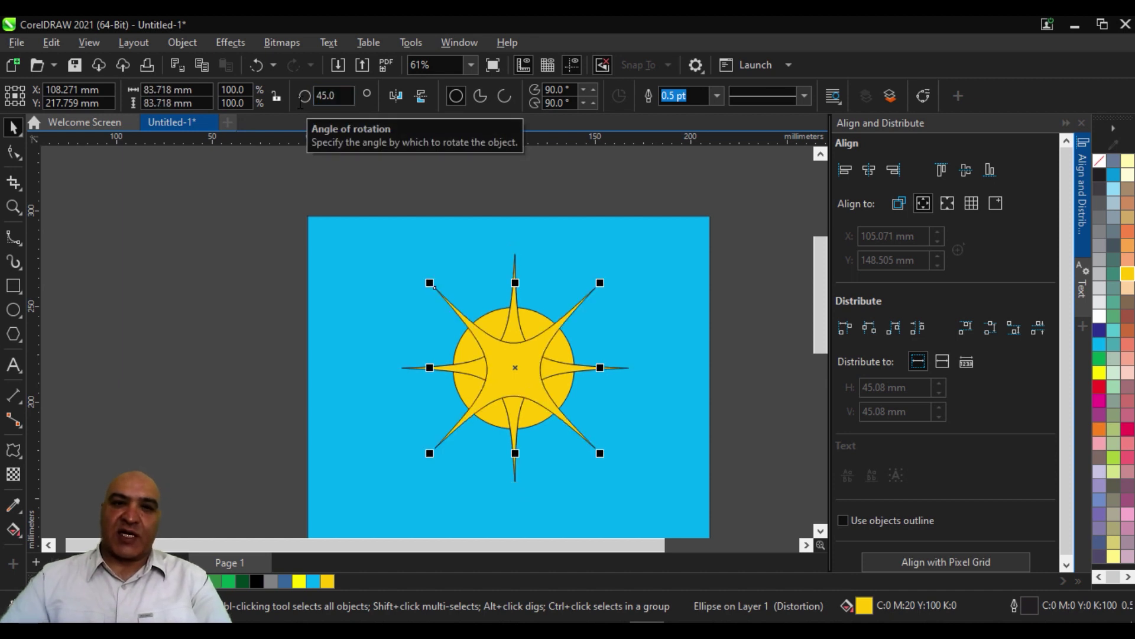
left_click_drag(600, 284, 573, 310)
left_click(137, 241)
left_click_drag(190, 208, 696, 520)
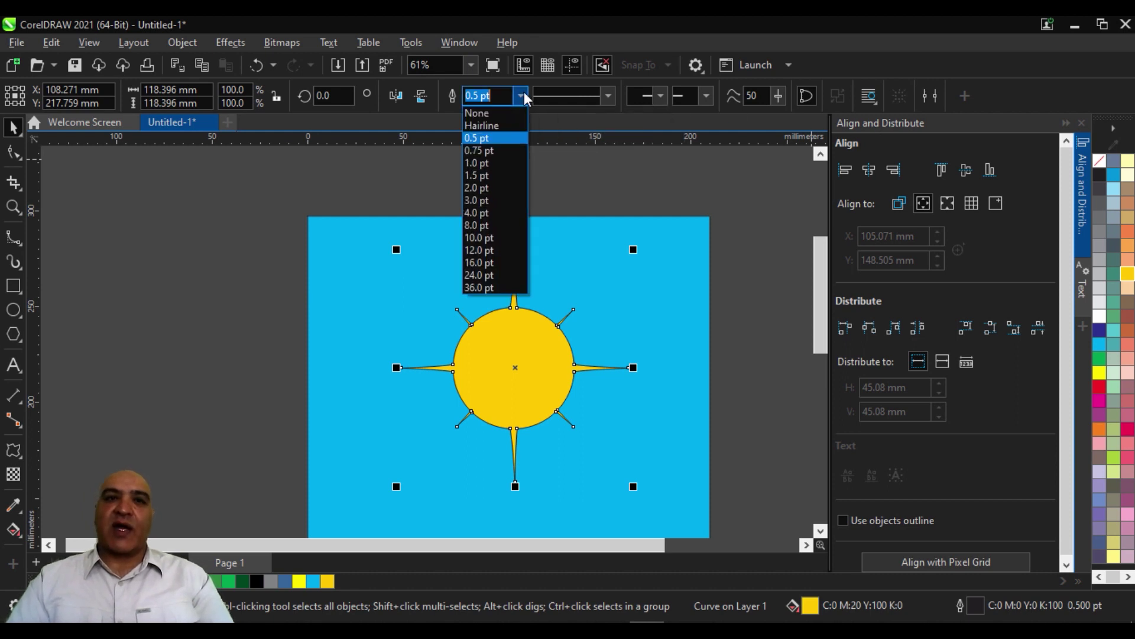
- Set the sun shapes' outline to None and scale the whole sun to about 77.9%
left_click(476, 117)
key("Escape")
scroll(438, 322, "down", 2)
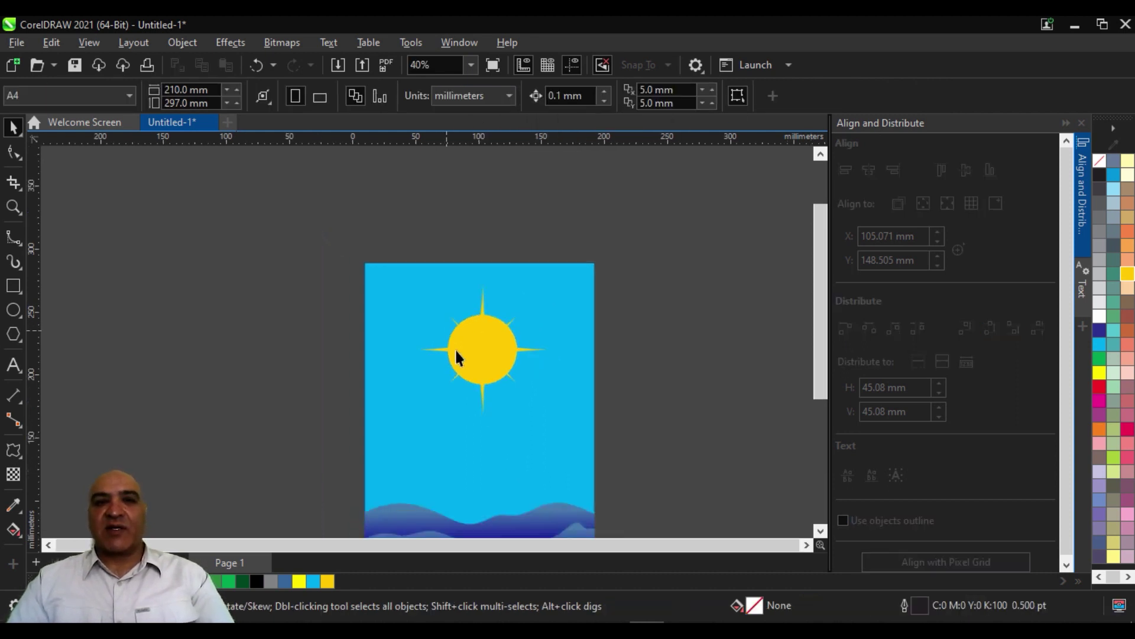
left_click(464, 347)
left_click_drag(553, 419, 523, 395)
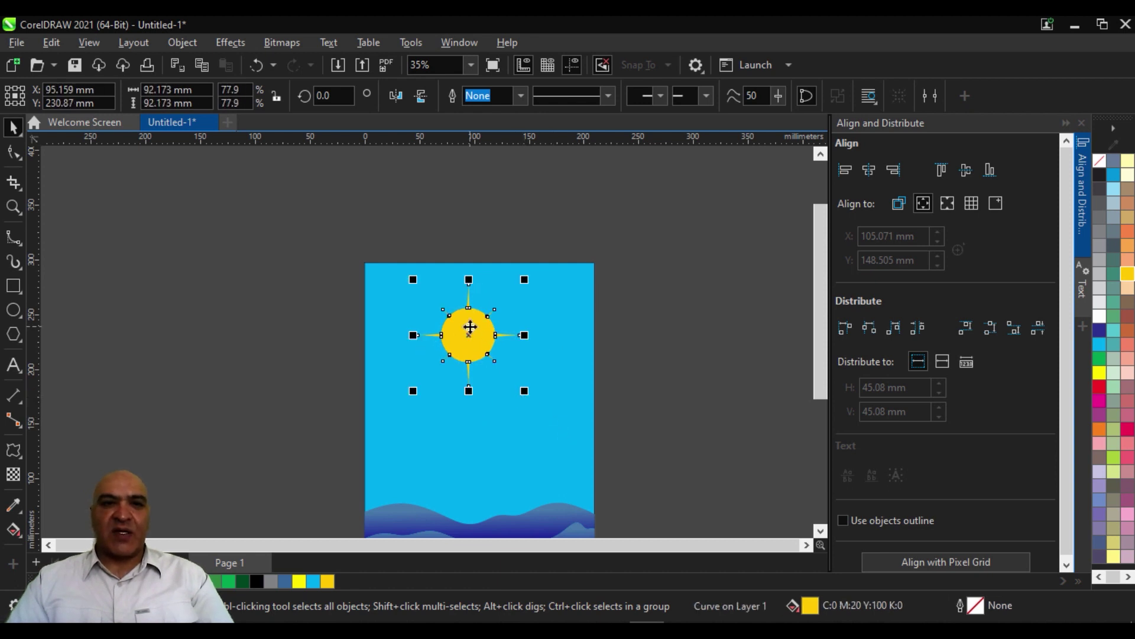
scroll(150, 260, "down", 1)
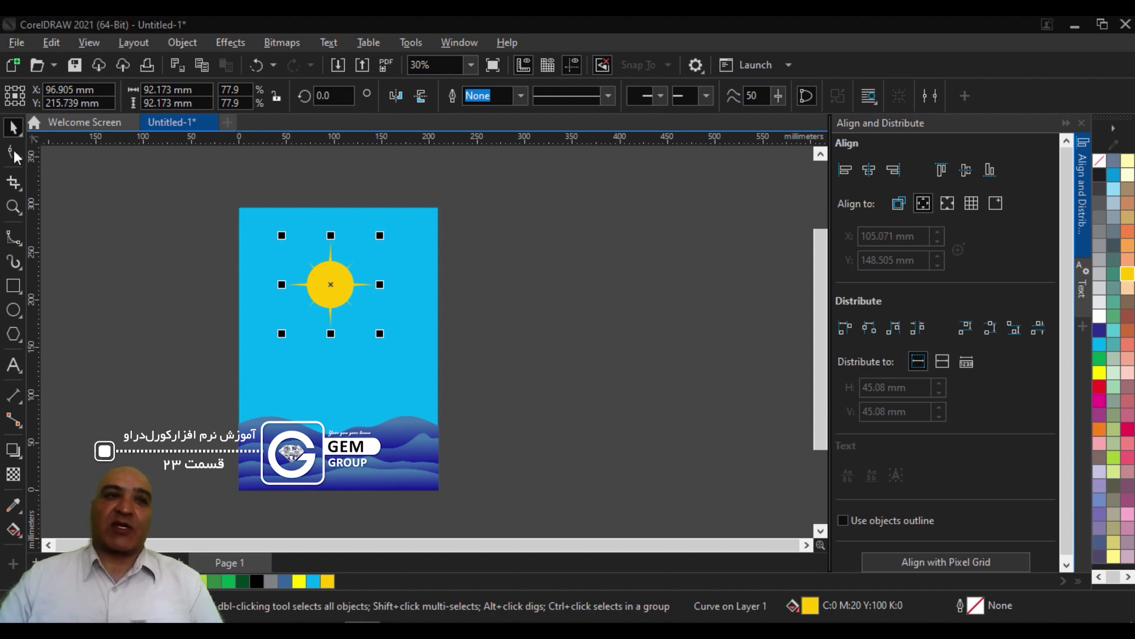
- Switch to the Shape tool (F10) so the sun's nodes are displayed
left_click(11, 154)
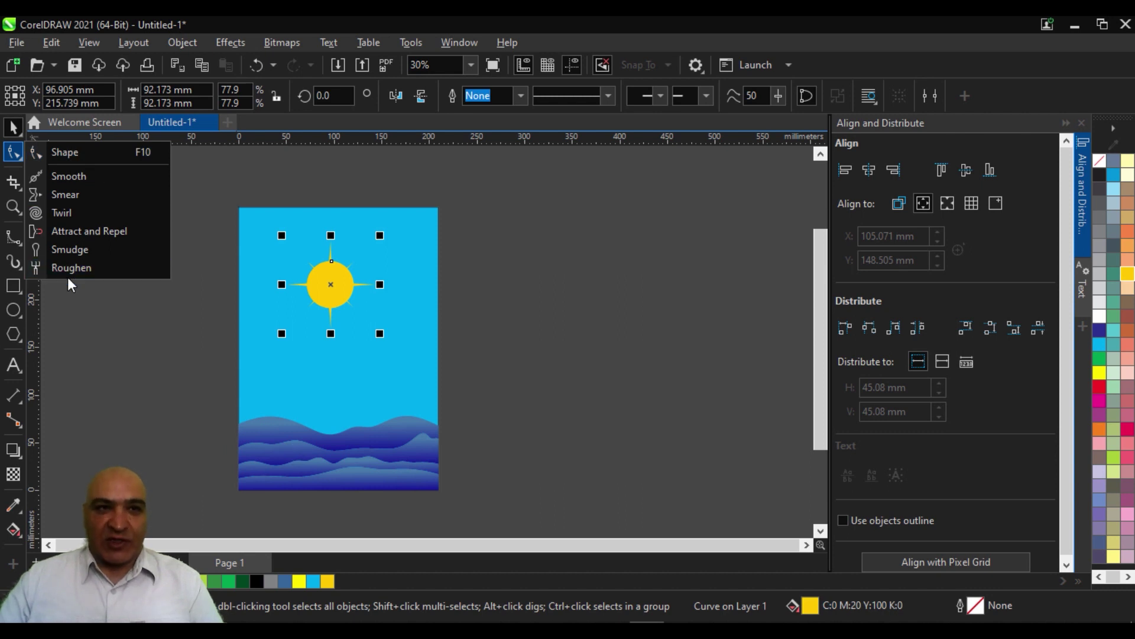
left_click(14, 183)
left_click(14, 153)
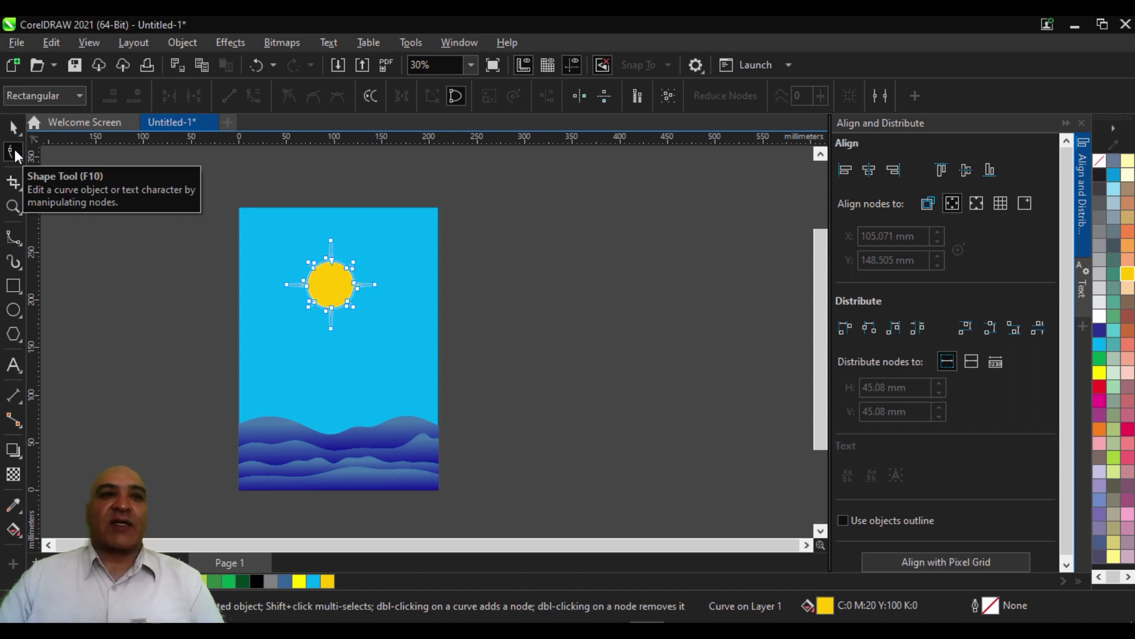
scroll(144, 263, "up", 1)
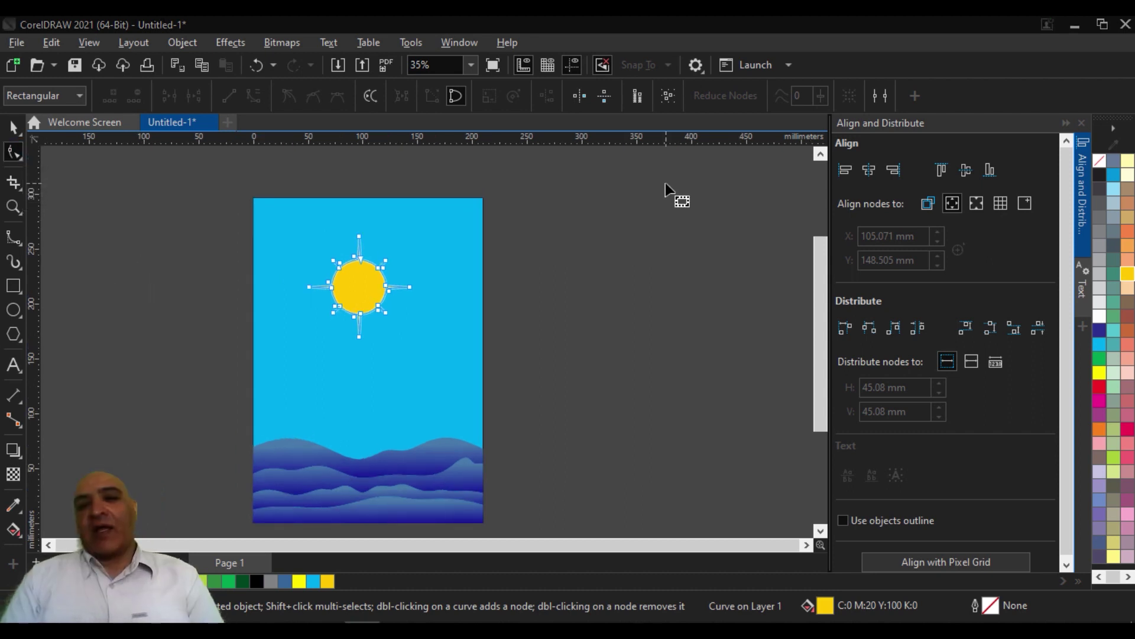